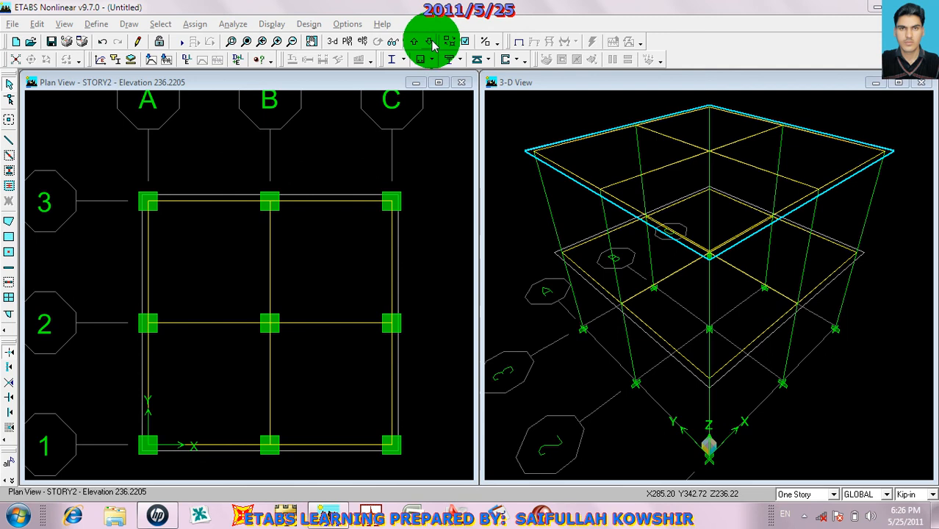
Switch the plan view from STORY2 down to the BASE level.
click(430, 42)
click(430, 42)
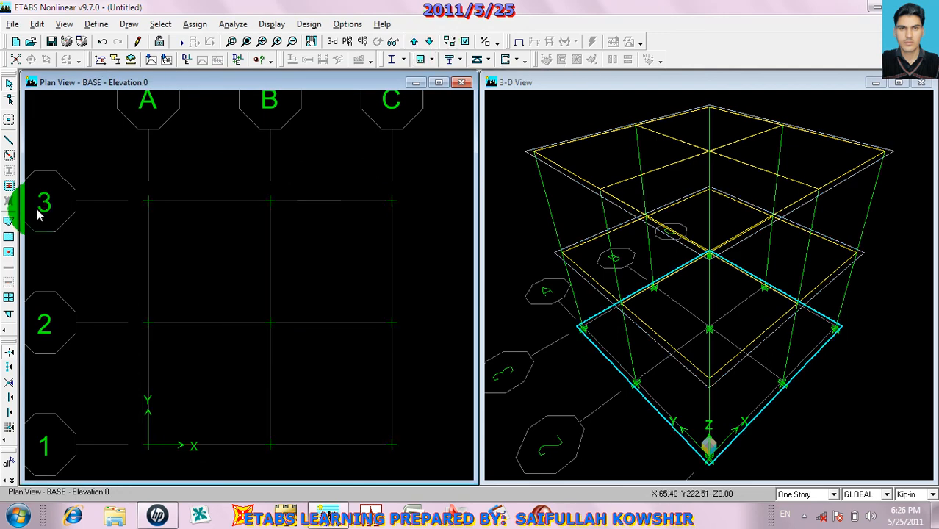
click(10, 240)
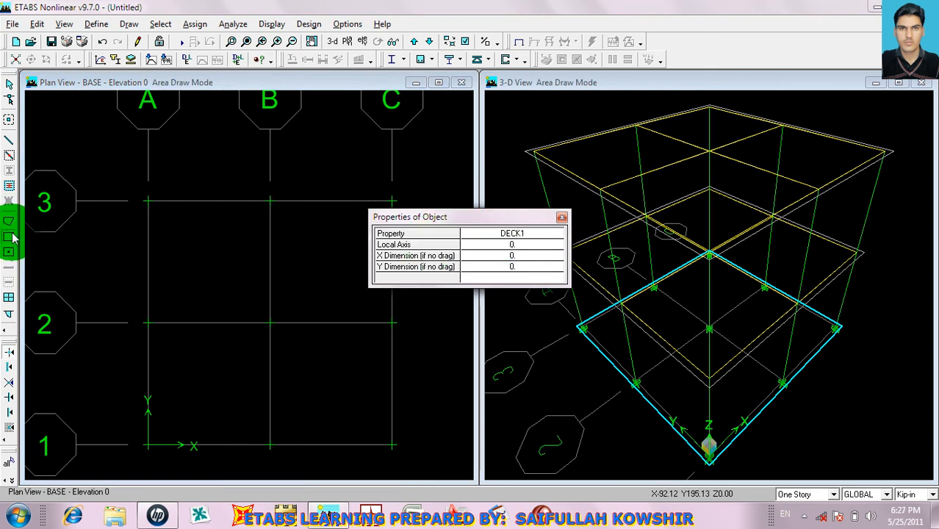
click(494, 225)
drag(494, 219, 617, 57)
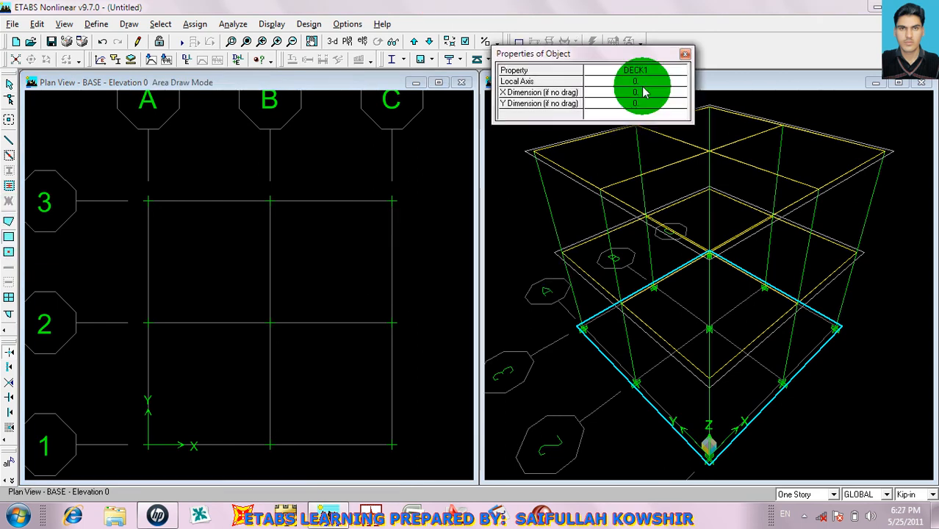
click(646, 72)
click(649, 72)
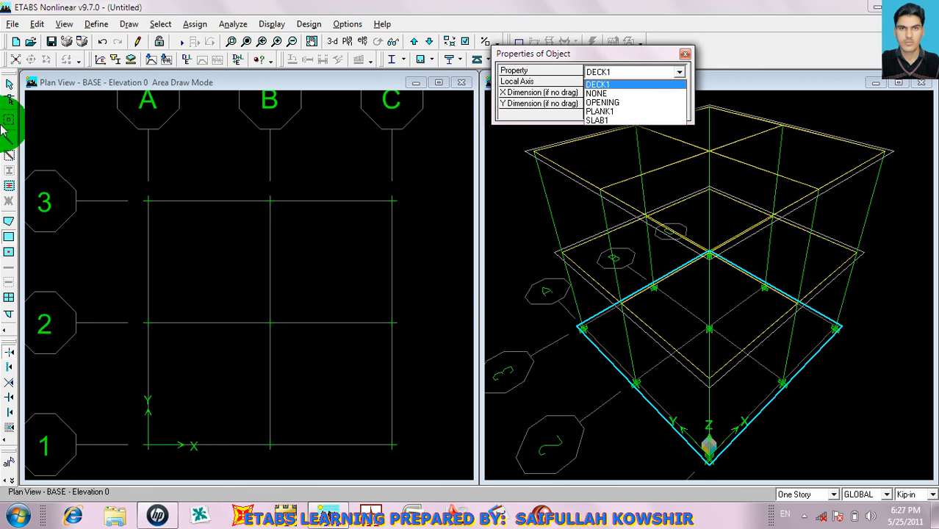
click(10, 84)
click(9, 84)
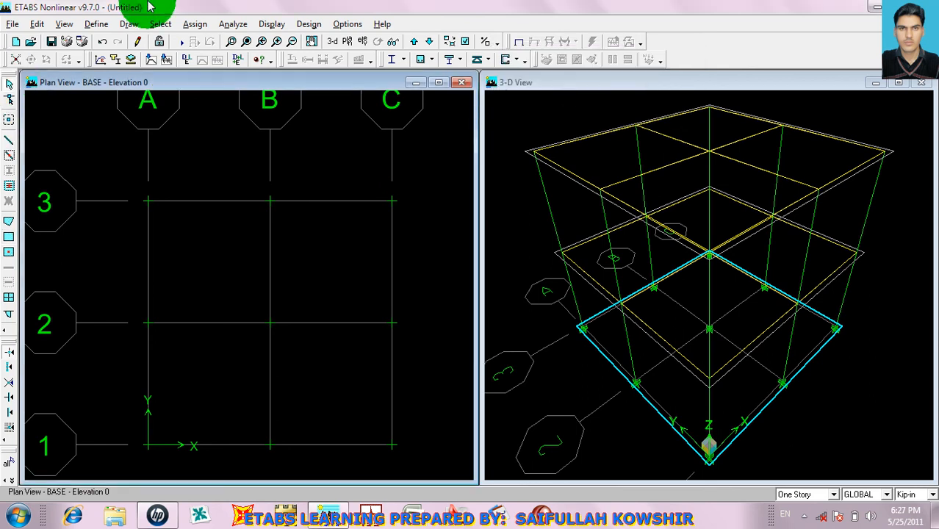
Add a new slab section named FOOTING with CONC as its material.
click(160, 24)
click(82, 25)
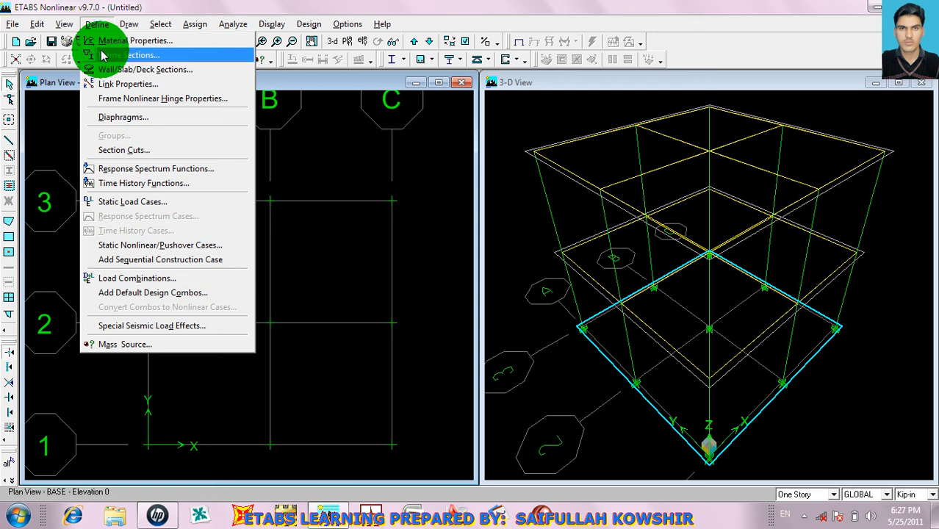
click(146, 72)
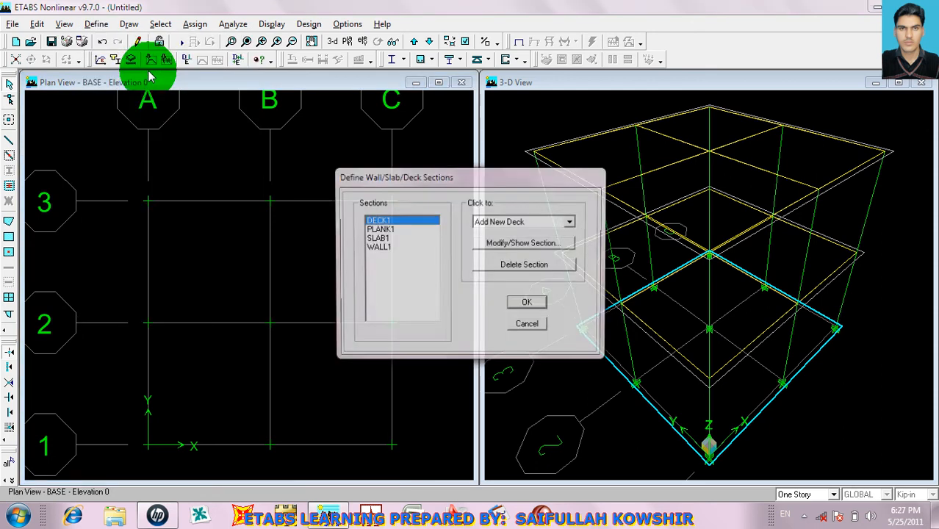
click(398, 238)
click(523, 224)
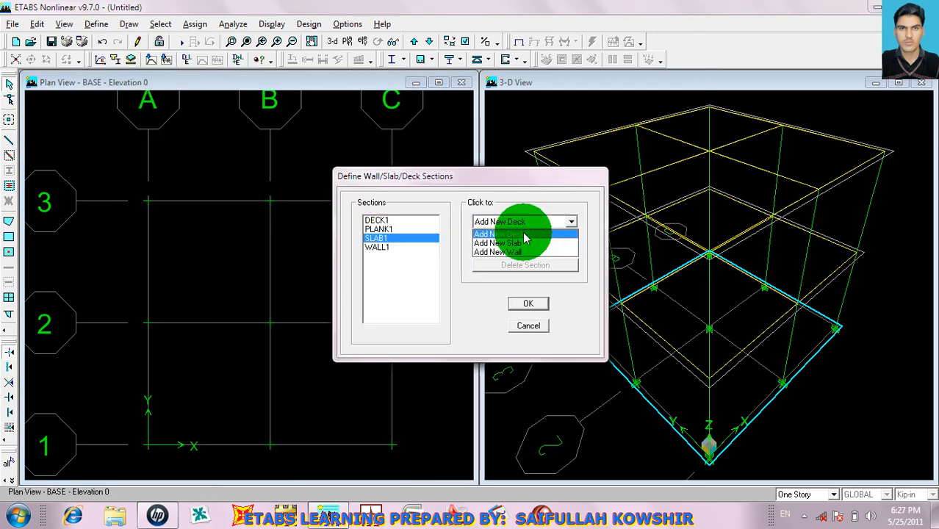
click(534, 238)
click(514, 198)
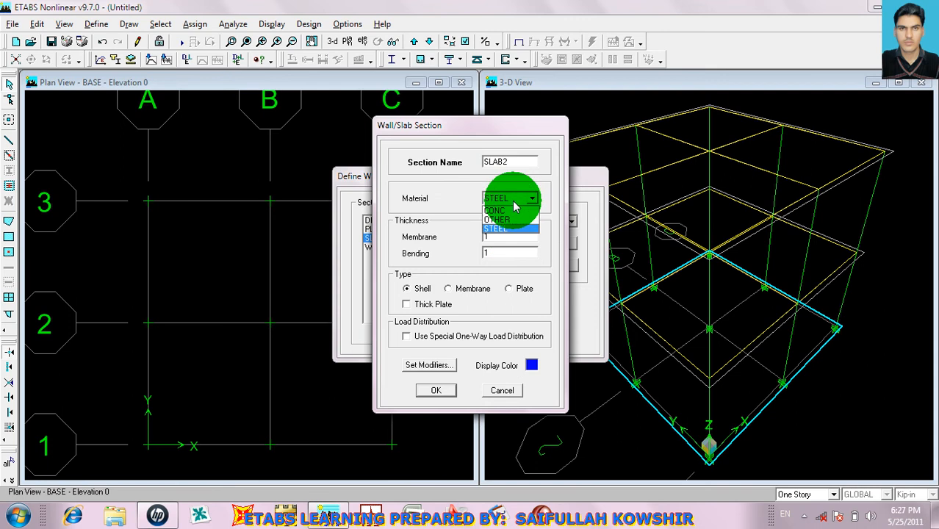
click(503, 208)
double_click(520, 160)
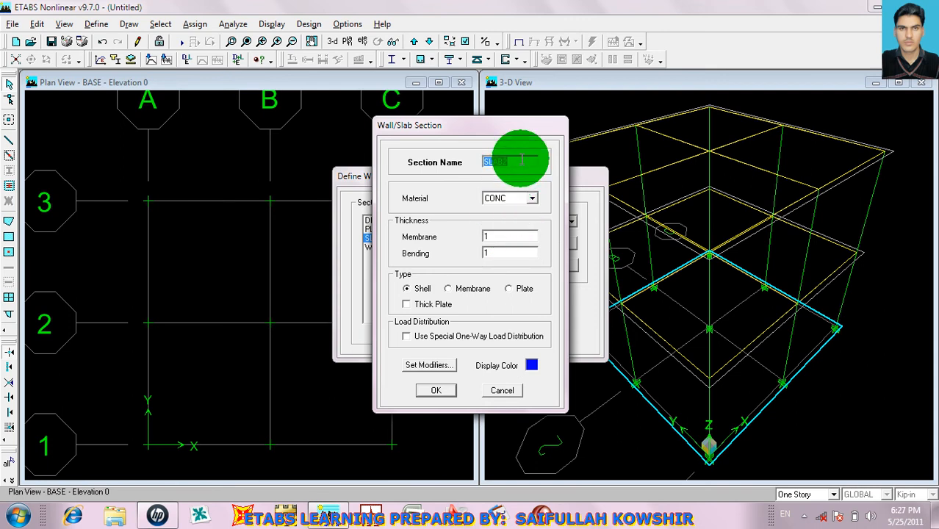
text(FOOT)
text(ING)
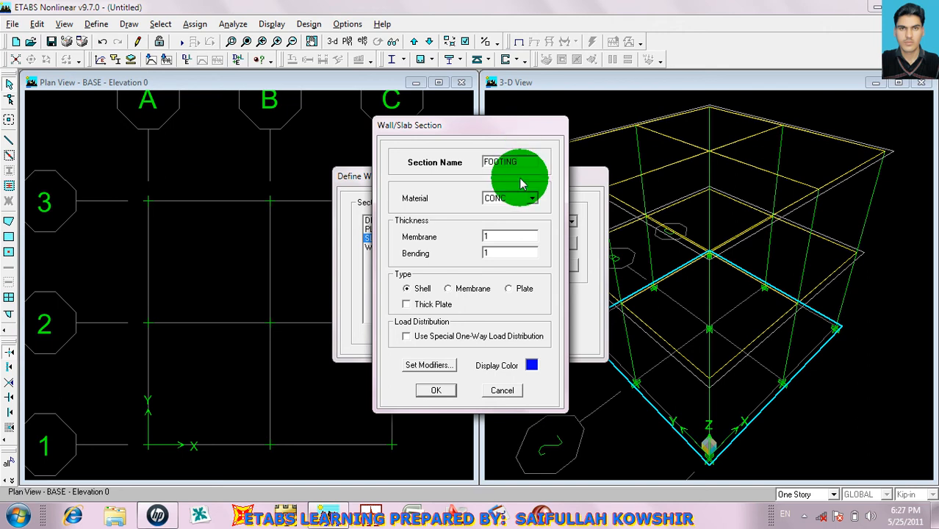
Set the FOOTING section's membrane and bending thickness to 30 cm and accept the section definitions.
double_click(517, 238)
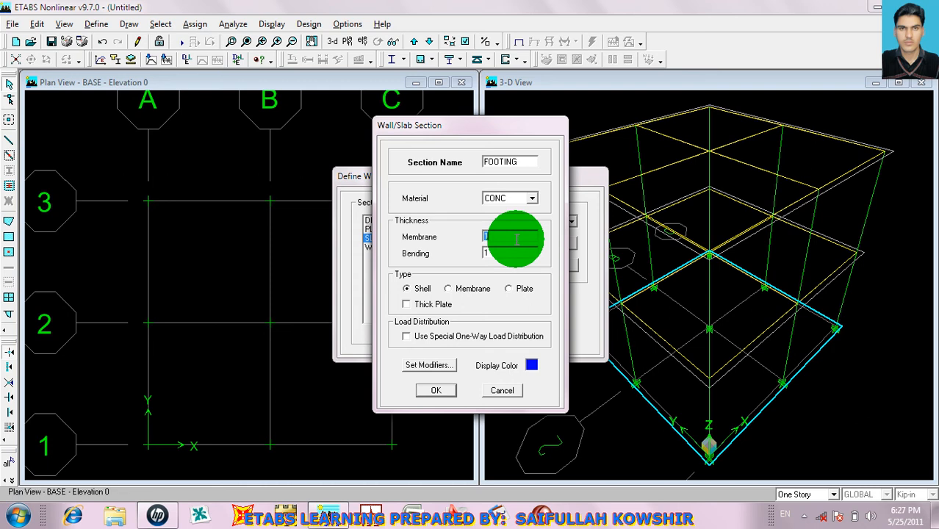
text(3622)
click(512, 252)
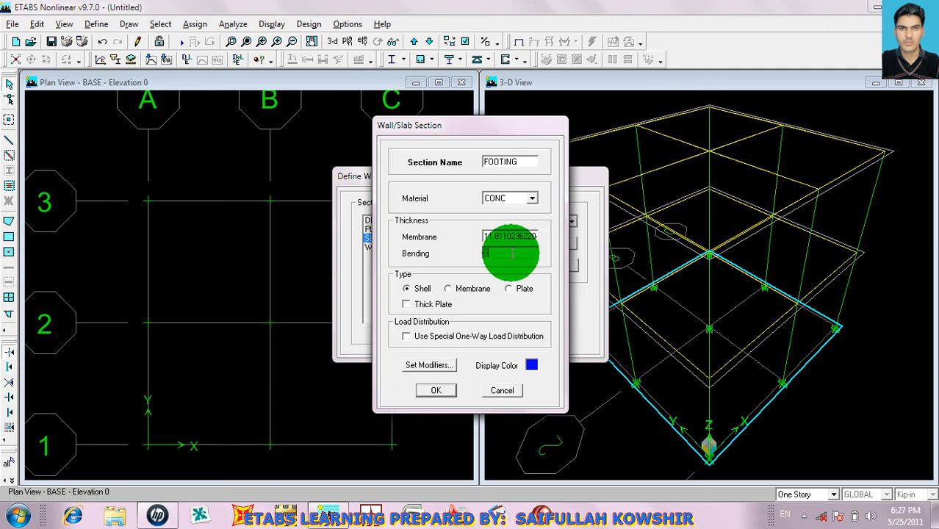
text(30CM)
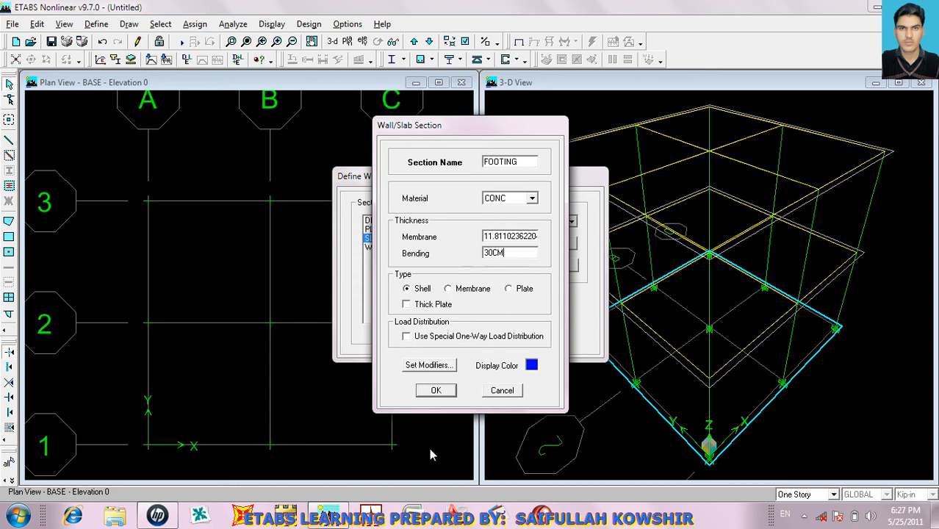
click(433, 390)
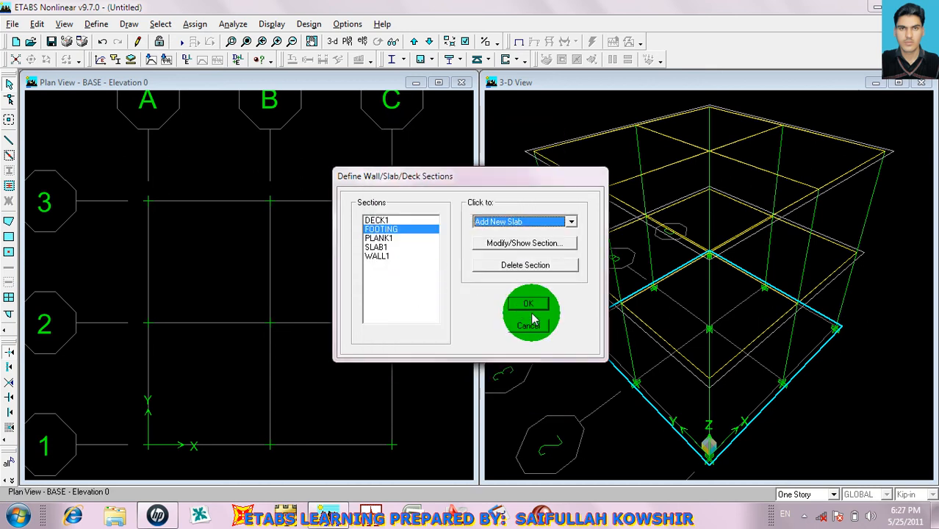
click(528, 304)
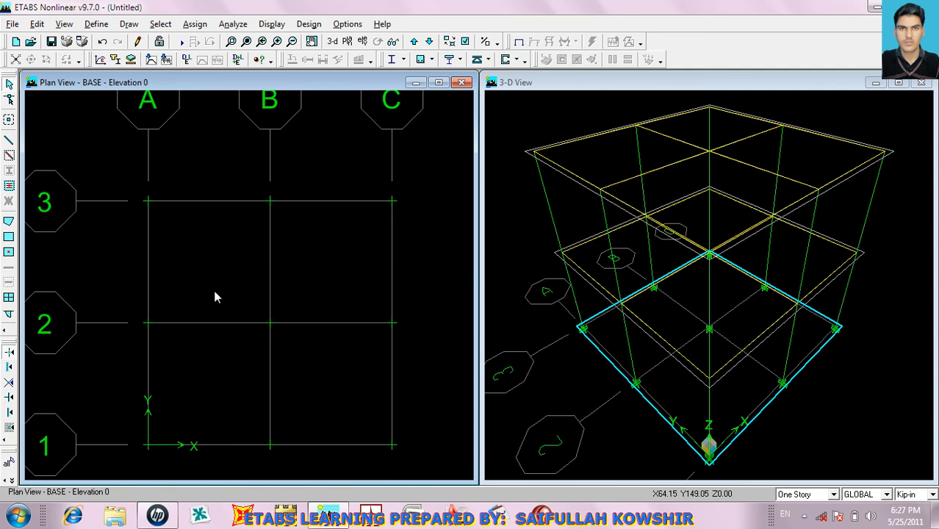
Start drawing rectangular areas on the BASE plan with FOOTING as the assigned property.
click(12, 244)
click(9, 240)
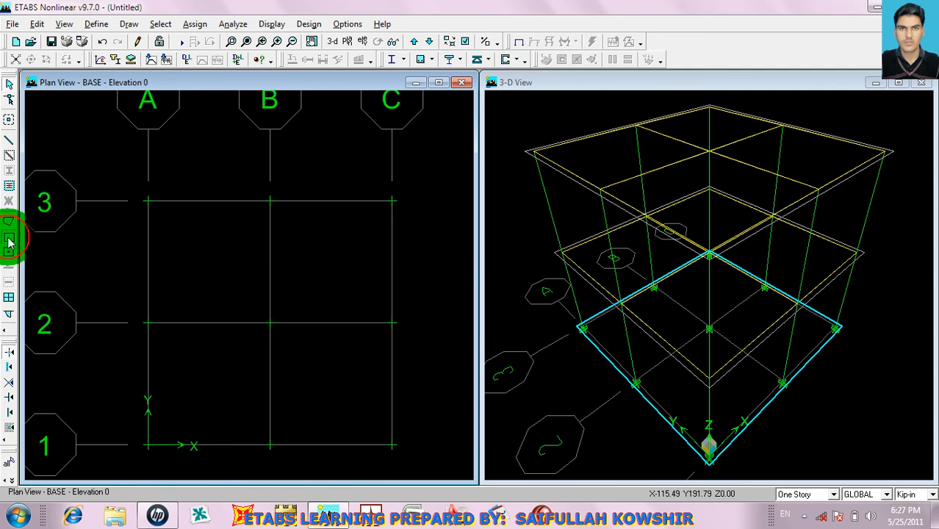
click(638, 69)
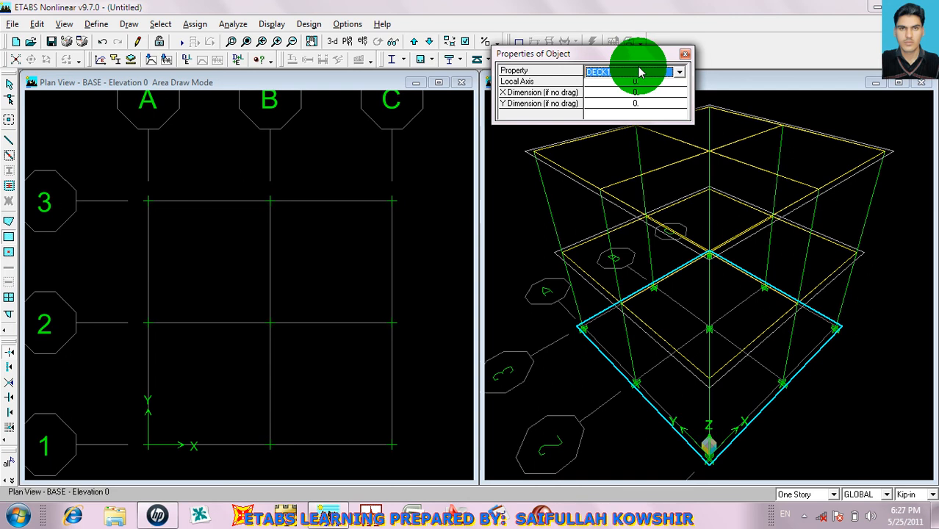
click(649, 69)
click(618, 96)
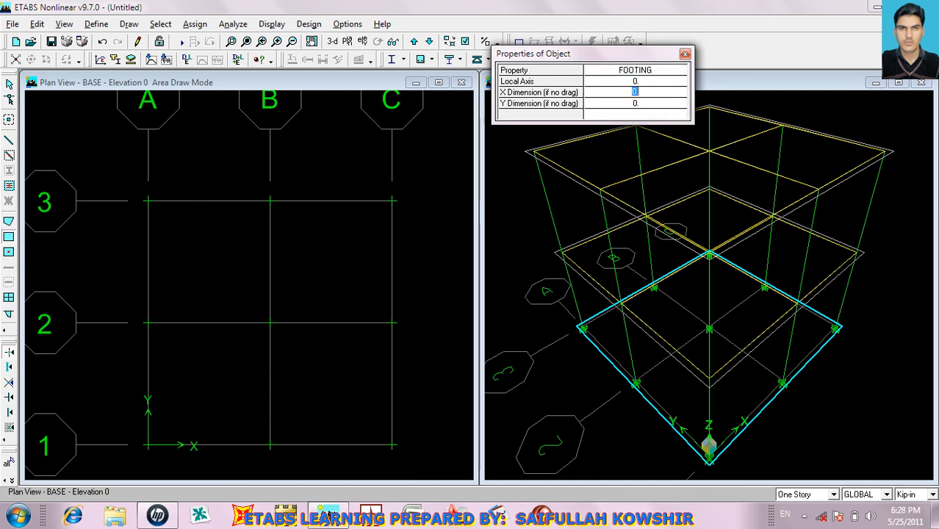
Change the model units to Kgf-m and set the area's X and Y dimensions to 2 m each.
click(912, 494)
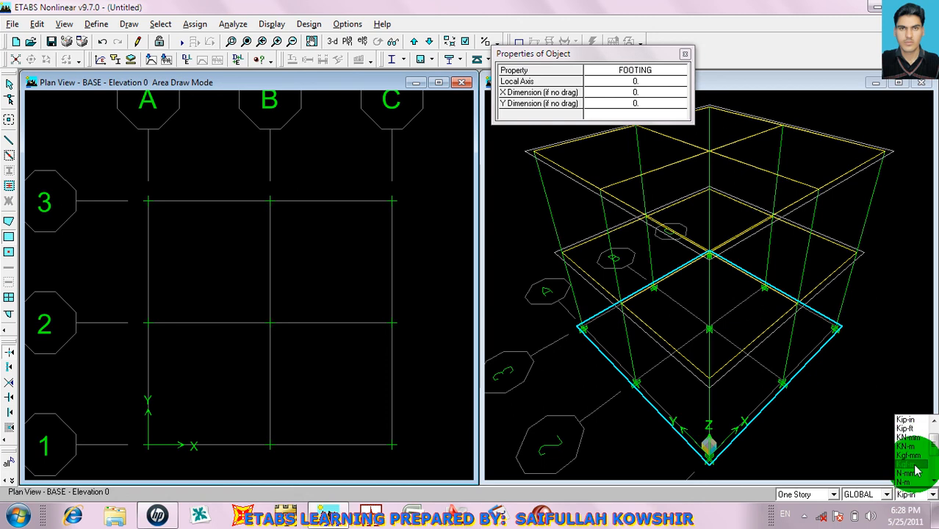
click(910, 464)
click(636, 93)
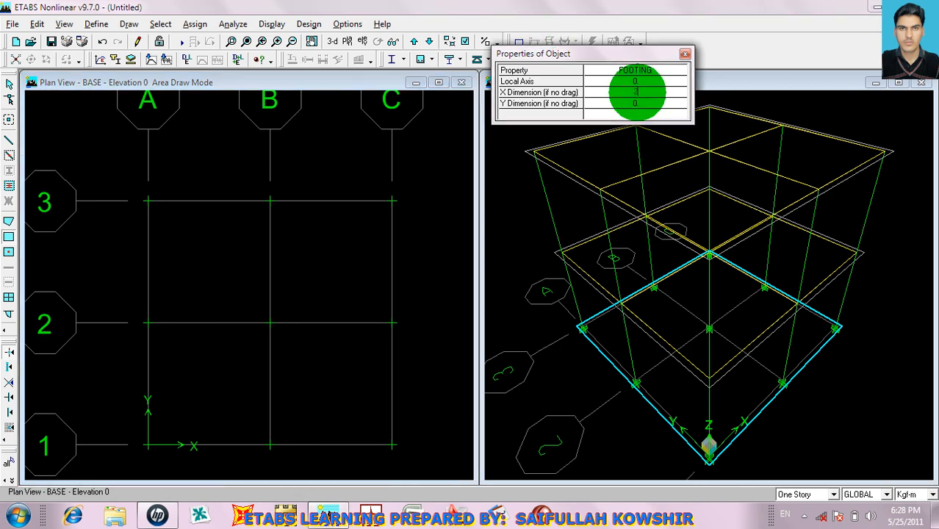
text(2)
click(636, 104)
text(2)
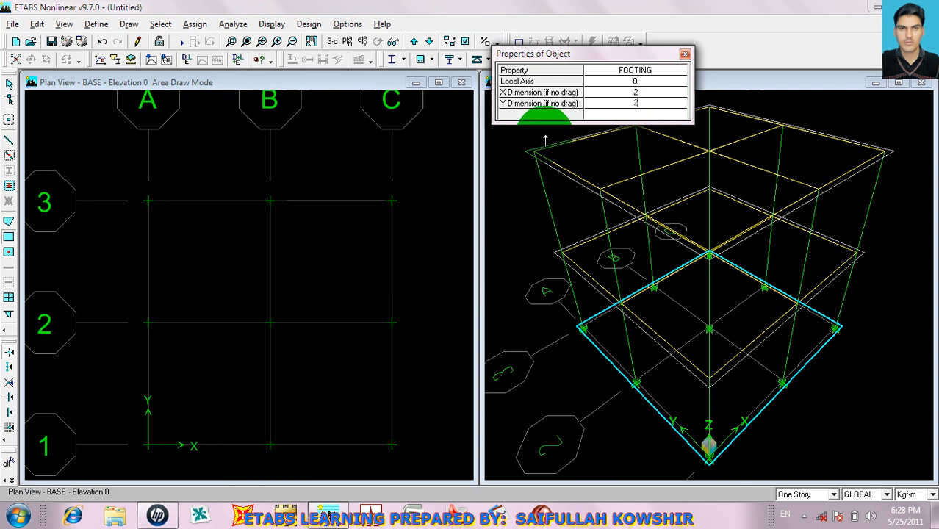
Place a 2 m by 2 m footing area at each of the nine grid intersections A1 to C3, and end area drawing.
click(147, 203)
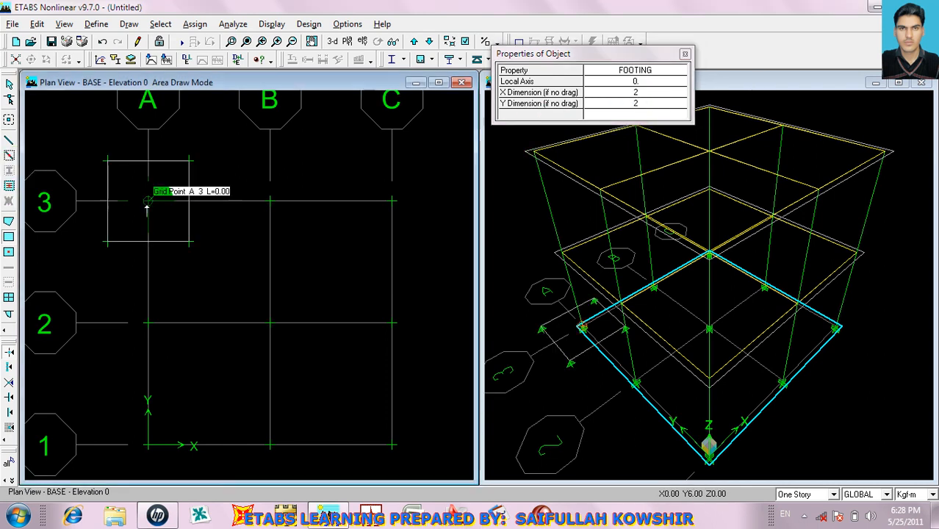
click(271, 202)
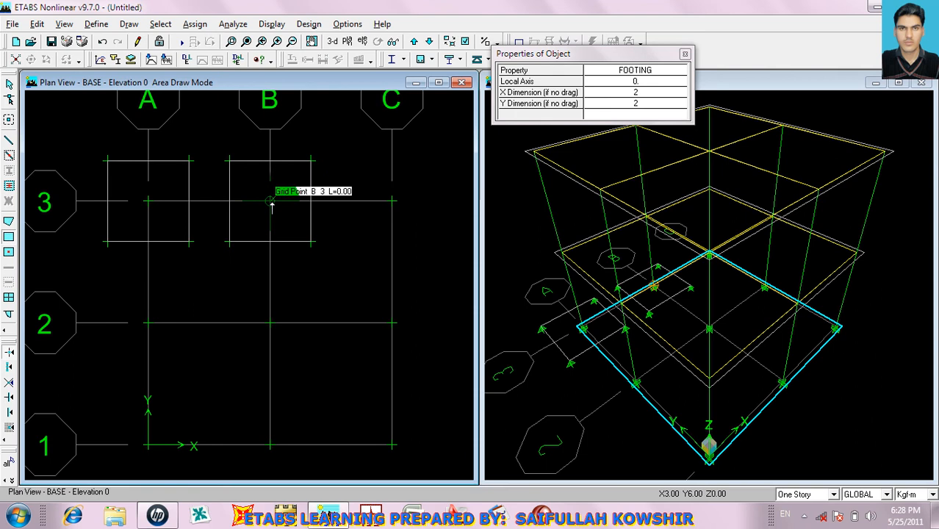
click(391, 201)
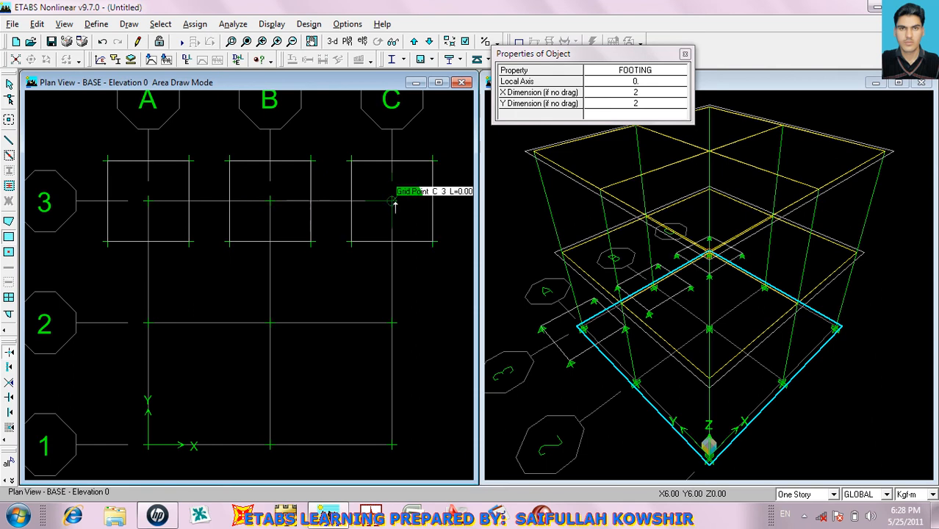
click(391, 323)
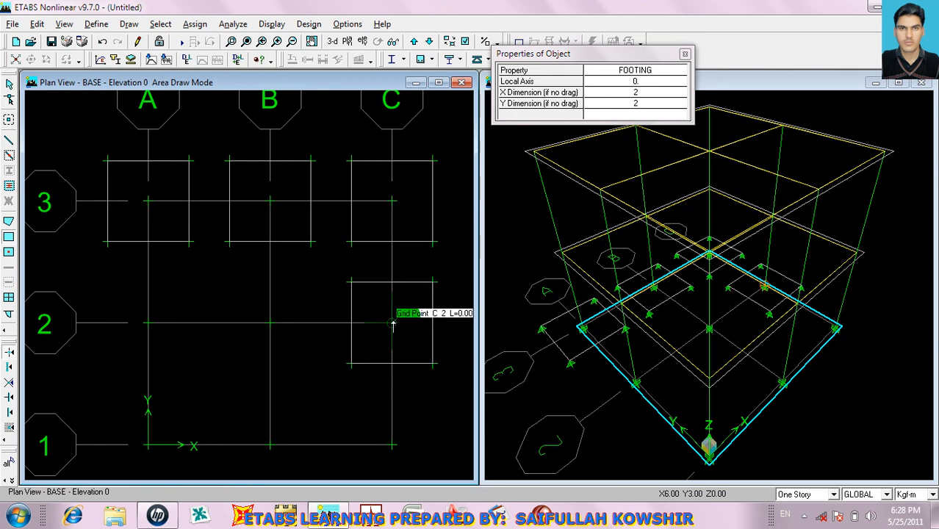
click(269, 323)
click(148, 322)
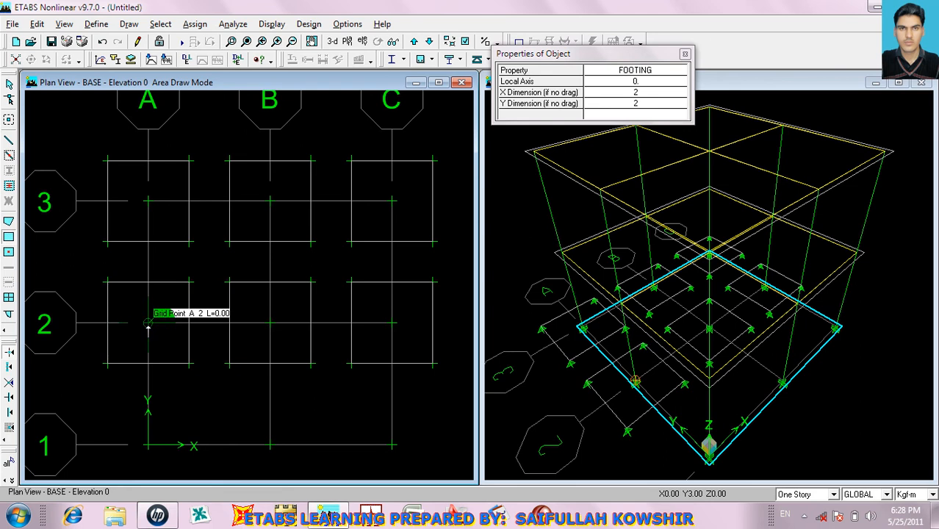
click(148, 445)
click(269, 444)
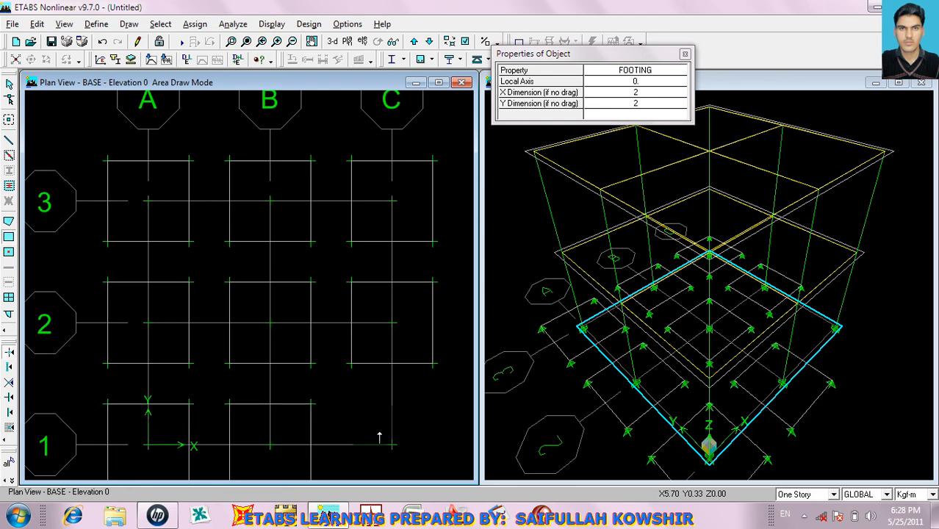
click(391, 444)
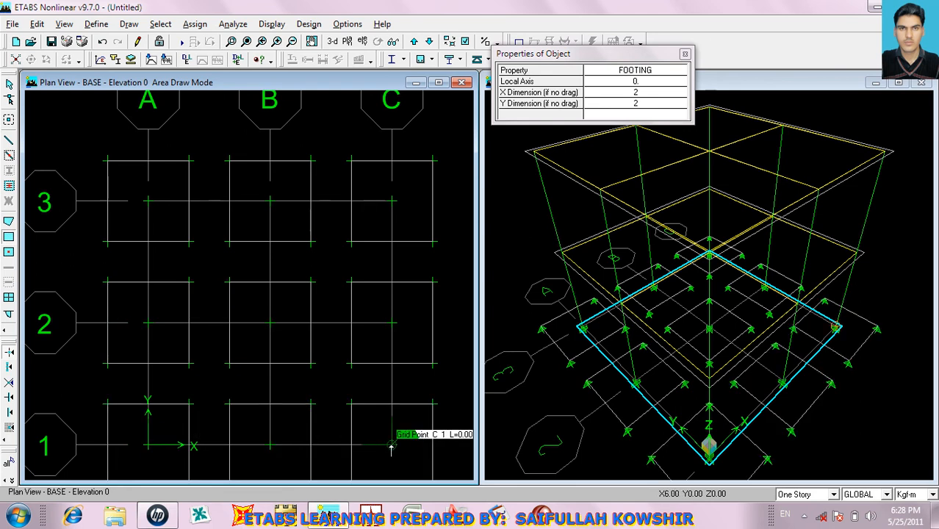
click(9, 82)
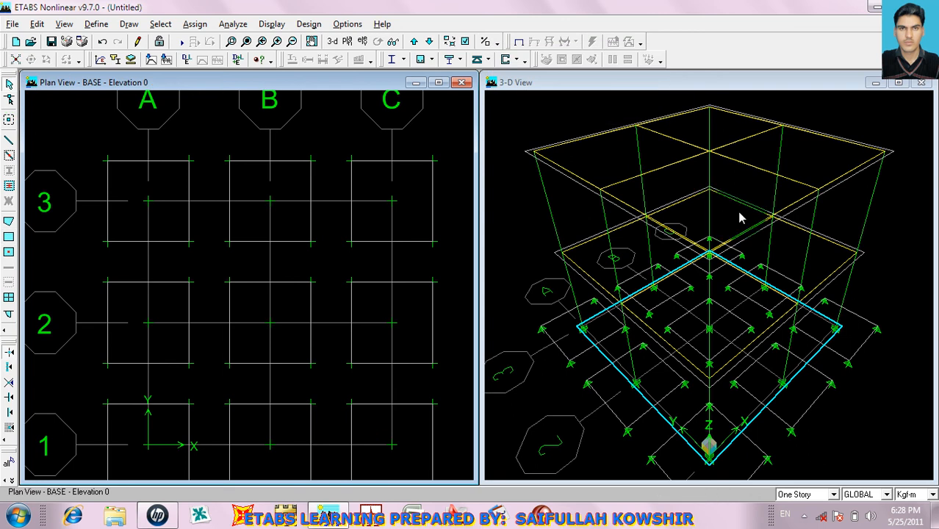
click(94, 24)
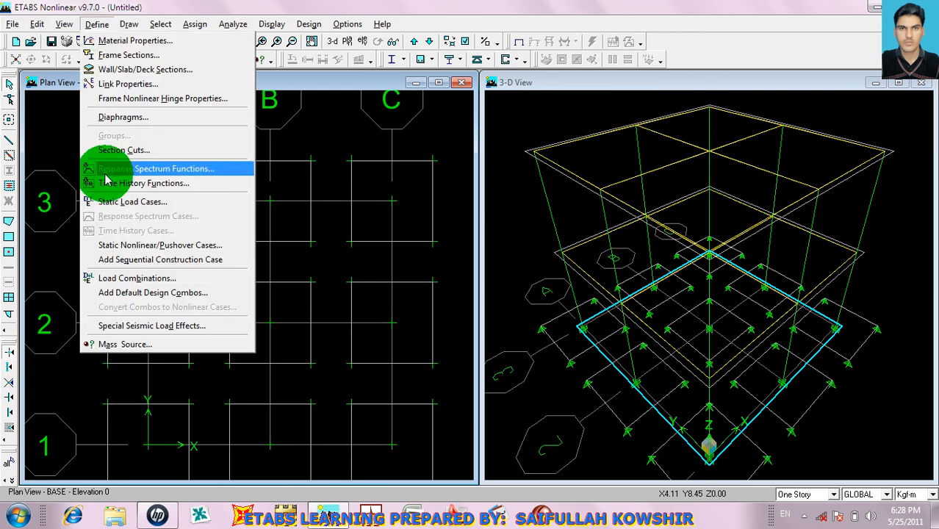
click(140, 277)
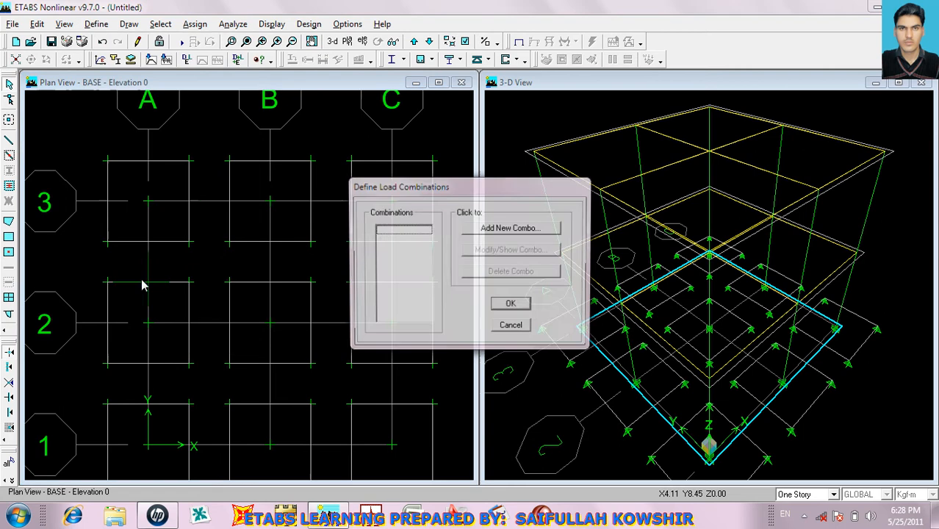
click(514, 324)
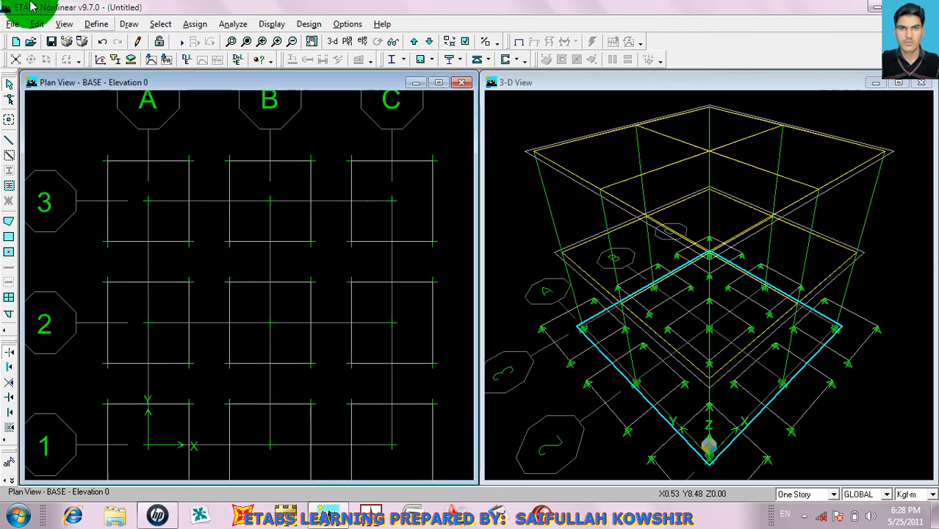
Add the default concrete frame design combinations and convert them to editable user combinations.
click(100, 23)
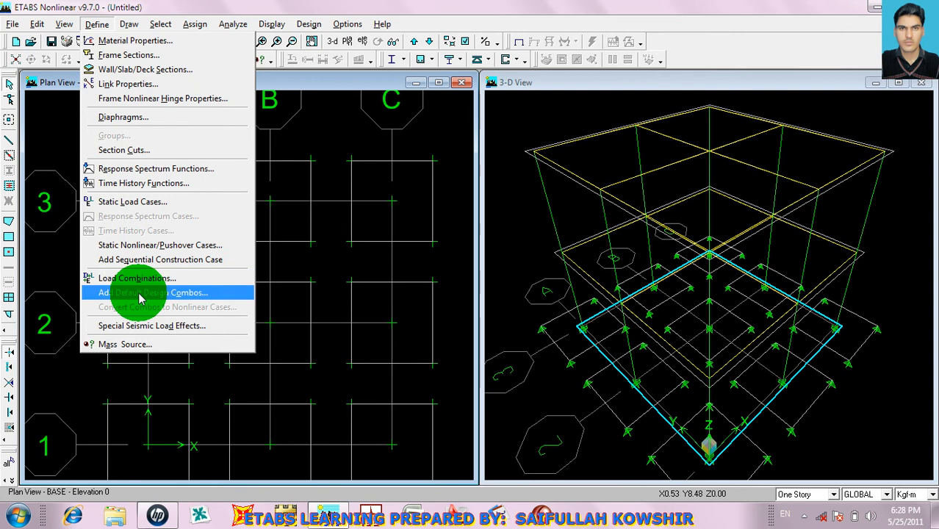
click(140, 294)
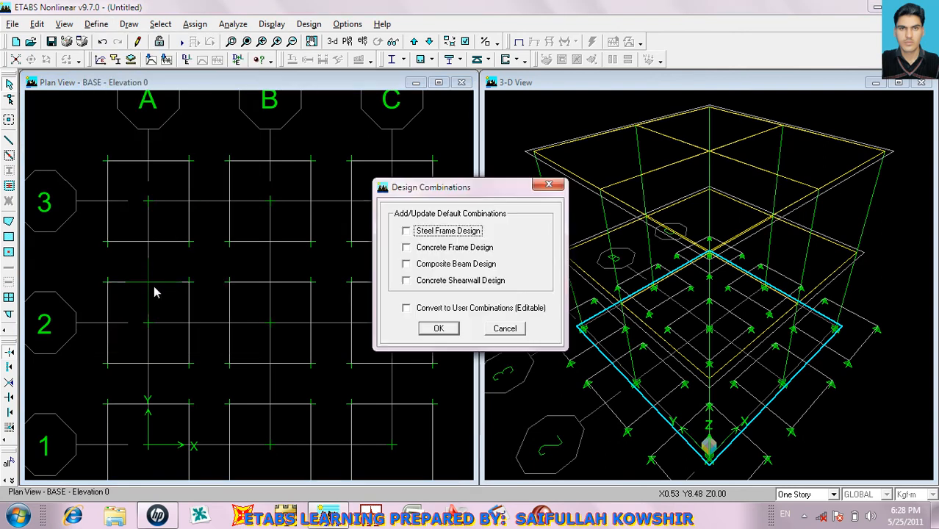
click(415, 252)
click(410, 309)
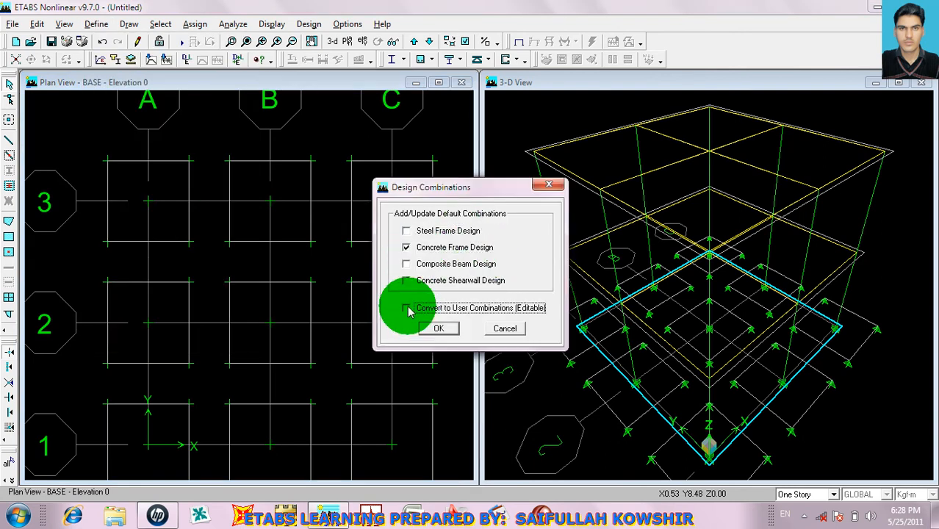
click(439, 330)
Review the list of defined load combinations and close it.
click(97, 26)
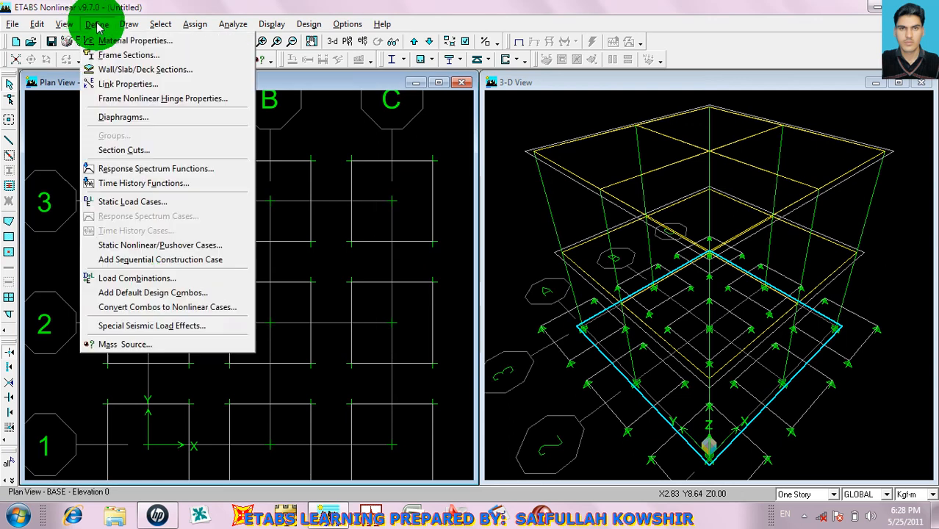
click(158, 279)
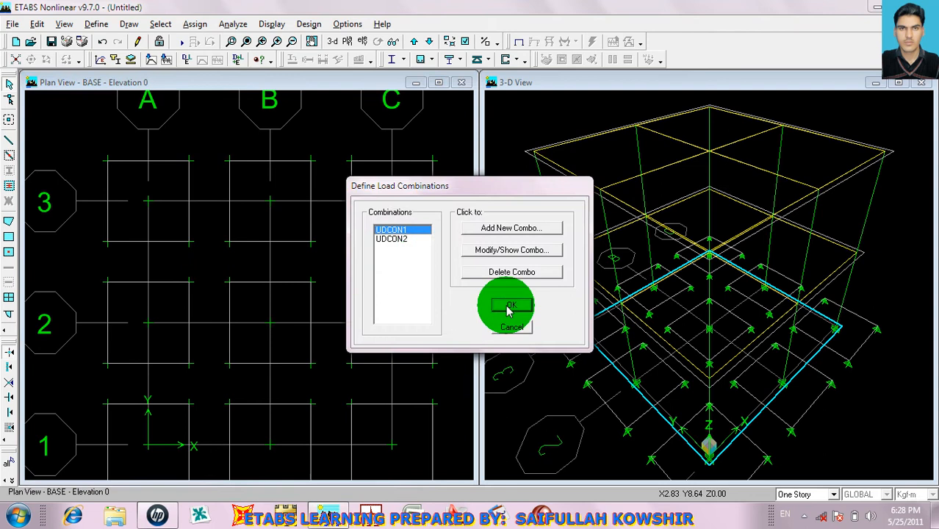
click(509, 307)
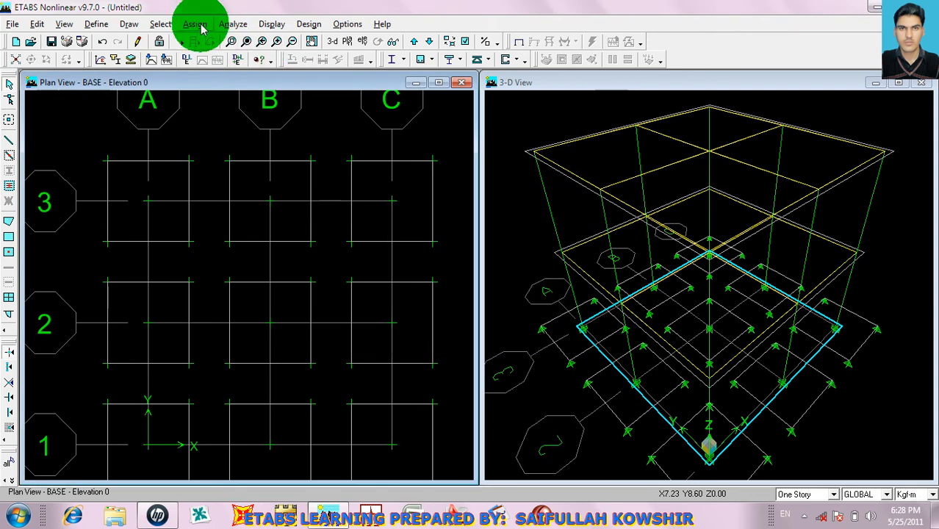
Accept the building analysis options with all six degrees of freedom and dynamic analysis enabled.
click(232, 24)
click(234, 40)
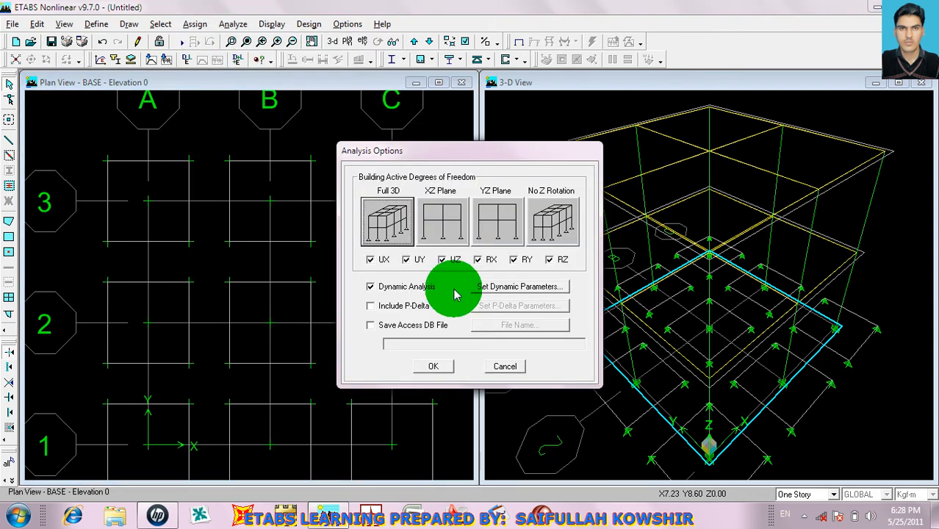
click(434, 366)
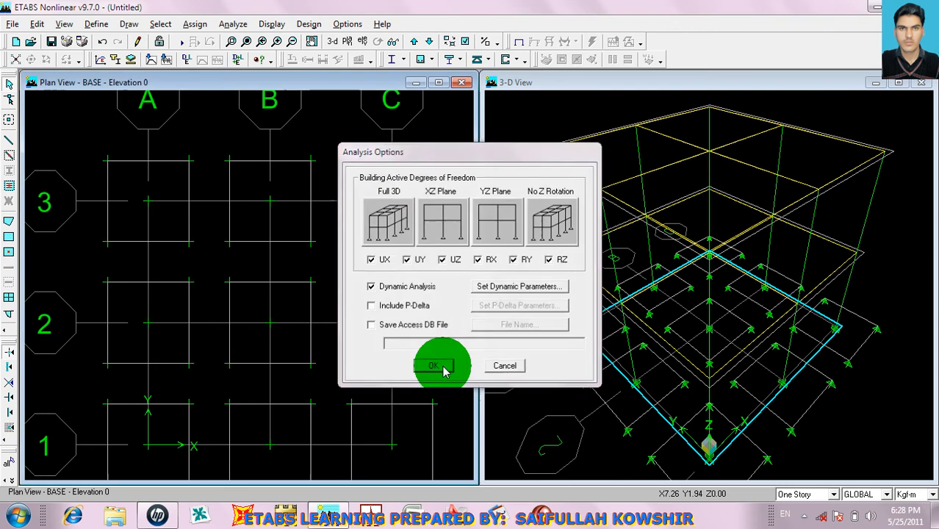
Run the analysis, saving the model as pROJECT-216 in the ETABS KAR folder.
click(177, 42)
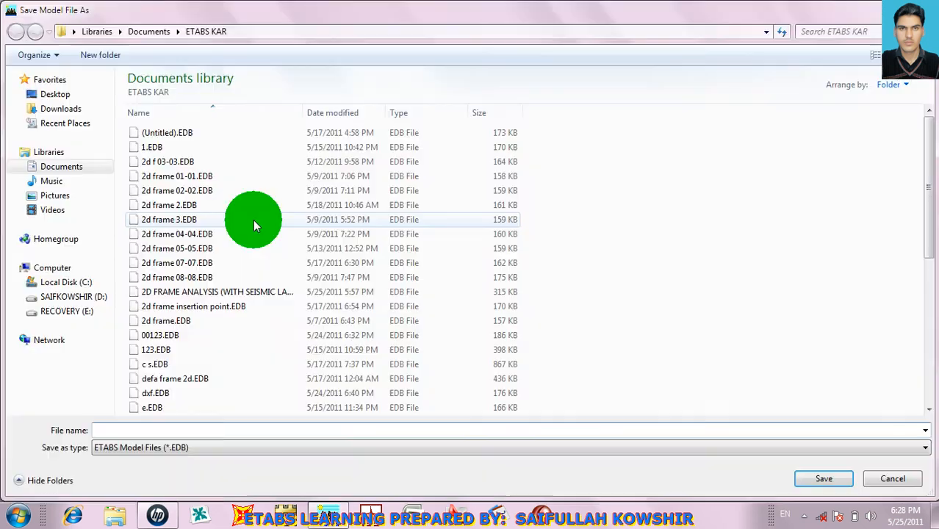
click(191, 429)
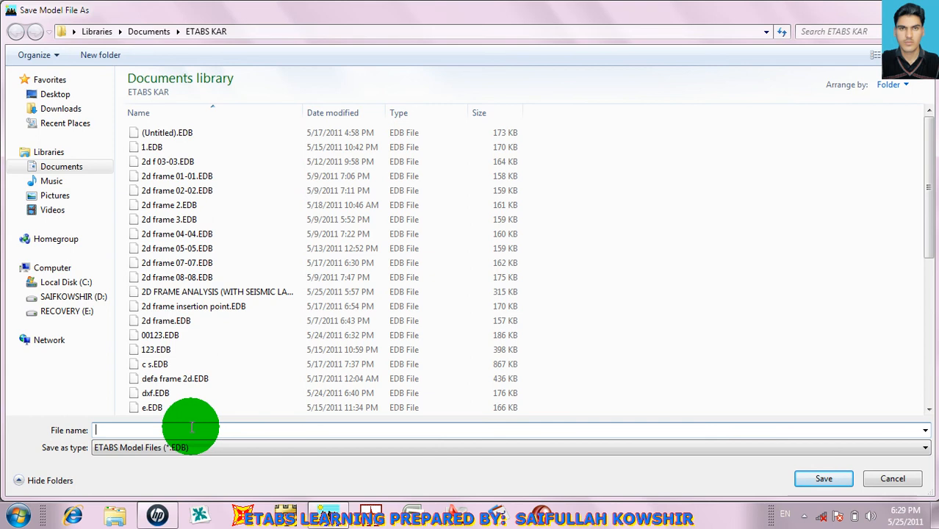
text(pROJ)
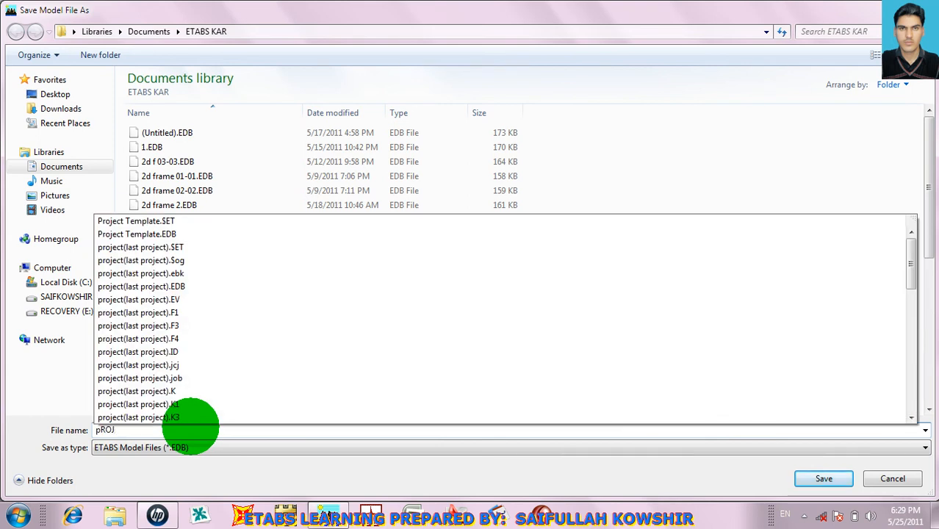
text(ECT)
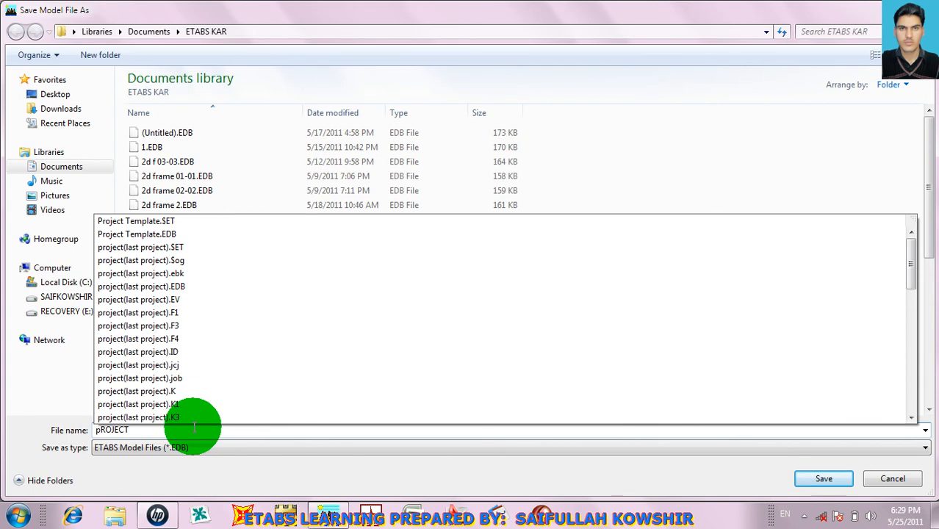
text(-216)
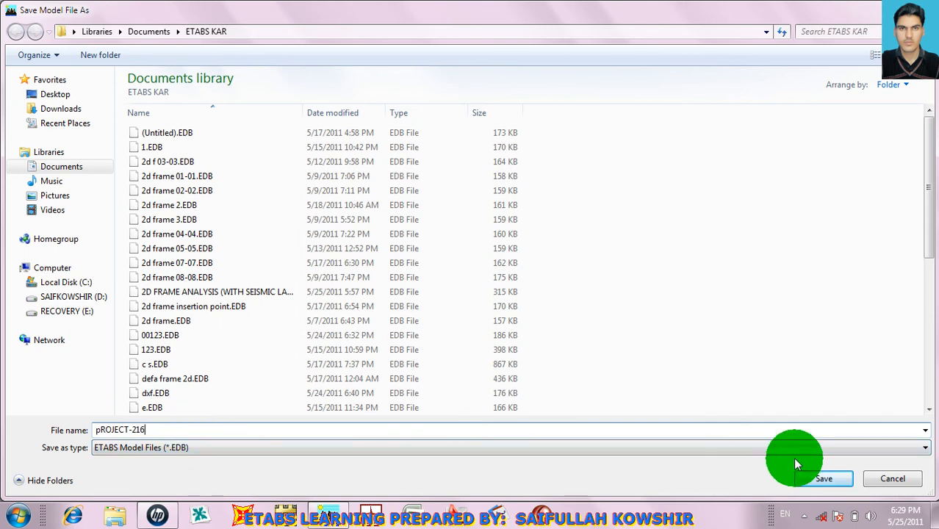
click(822, 481)
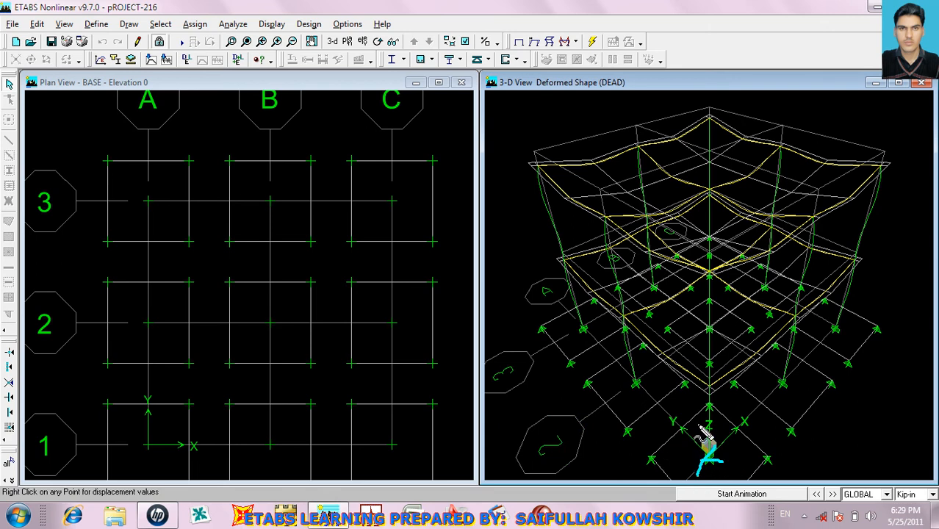
key(Escape)
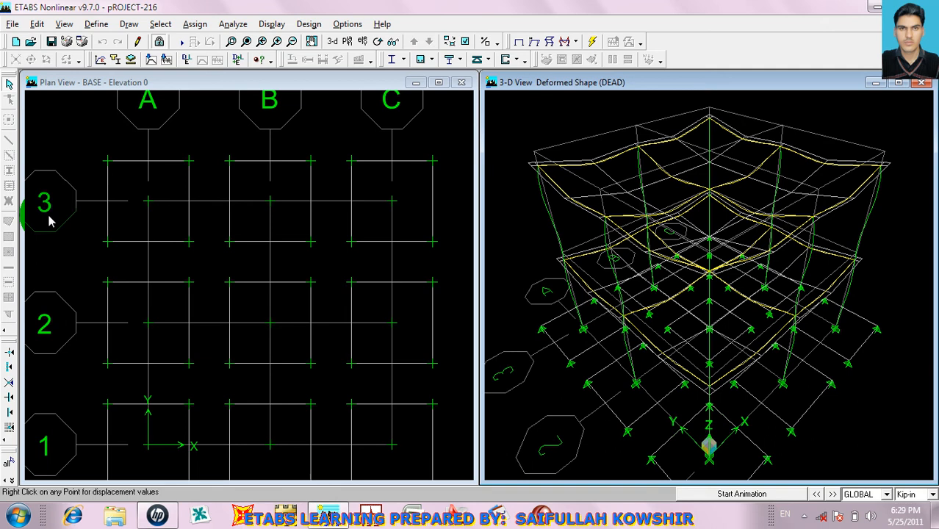
Display the support reactions for the UDCON1 combination on the BASE plan.
middle_drag(261, 280, 270, 232)
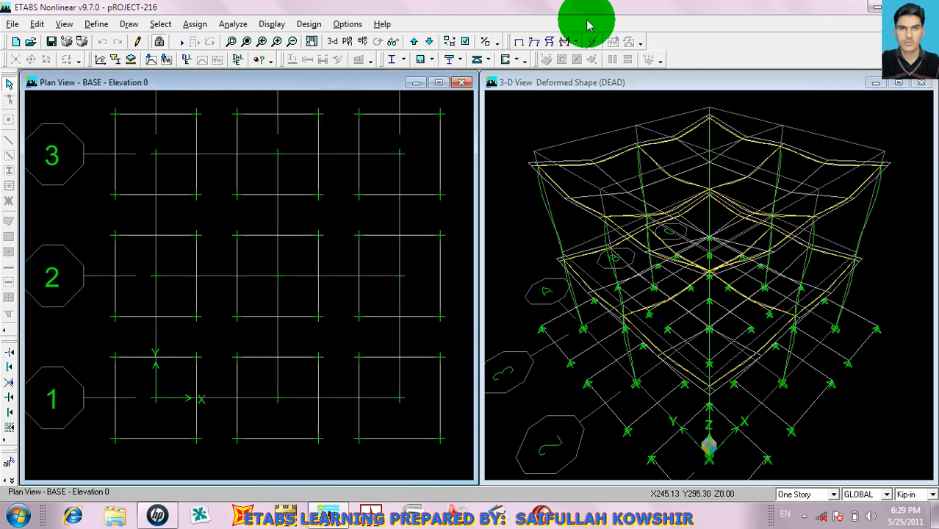
click(577, 42)
click(621, 58)
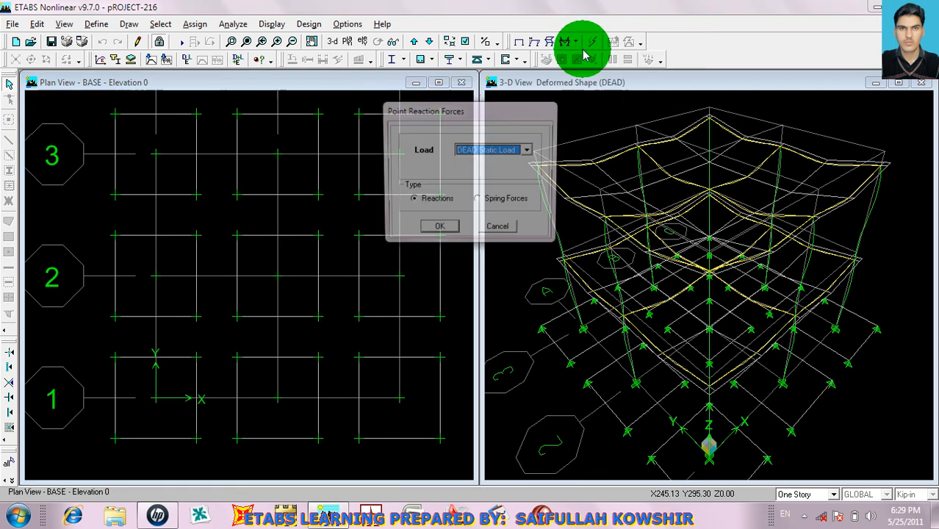
click(478, 151)
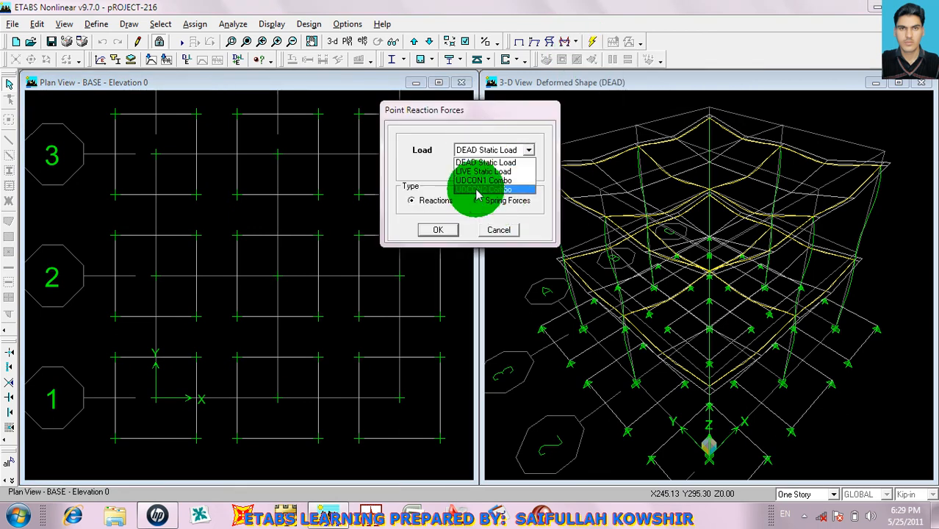
click(486, 180)
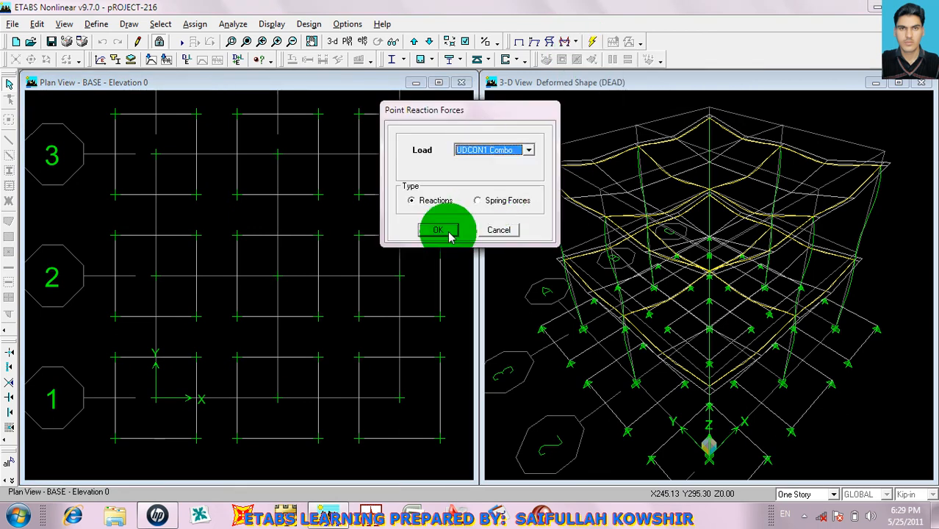
click(438, 228)
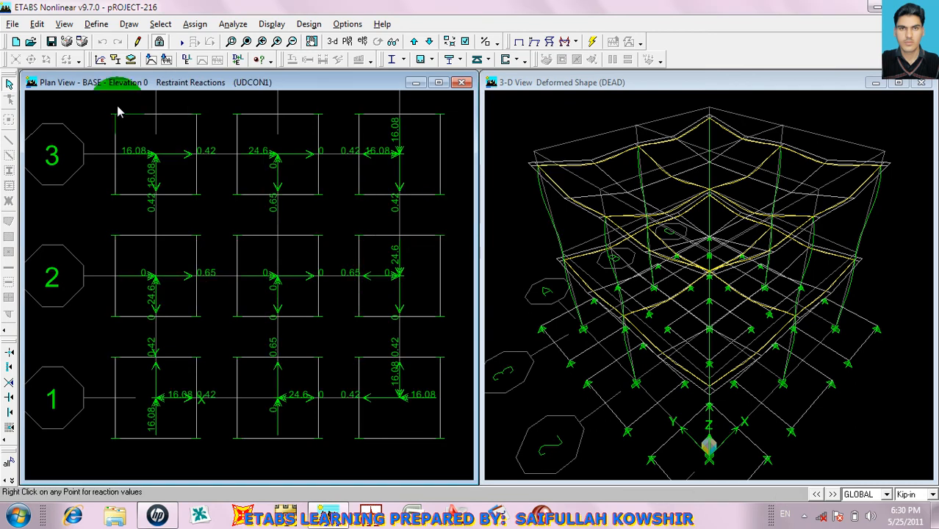
Set up a SAFE V8 .f2k export of the BASE story with floor loads and loads from above, for the DEAD and LIVE cases.
click(14, 25)
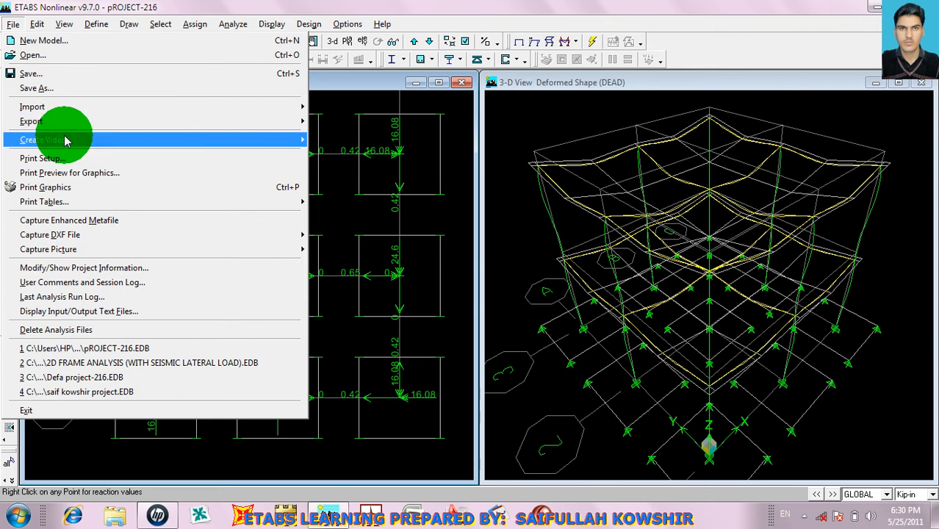
mouse_move(63, 123)
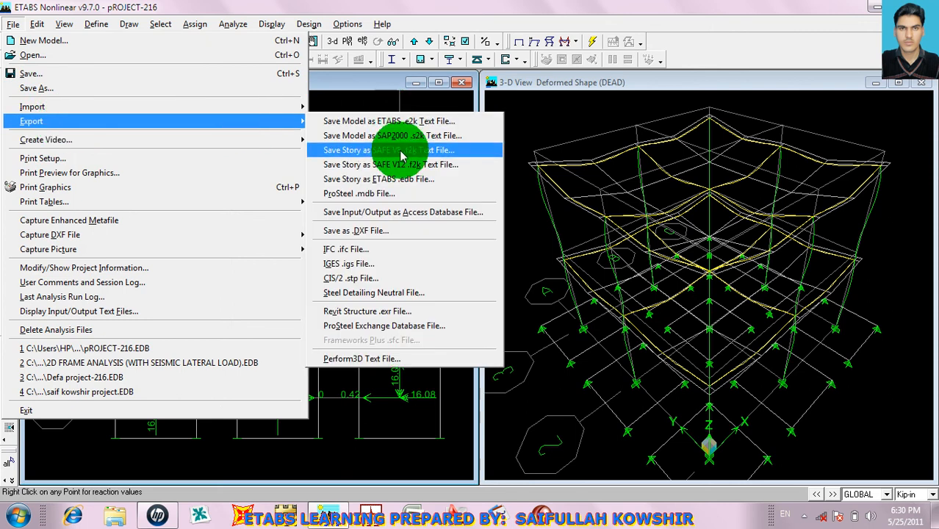
click(432, 152)
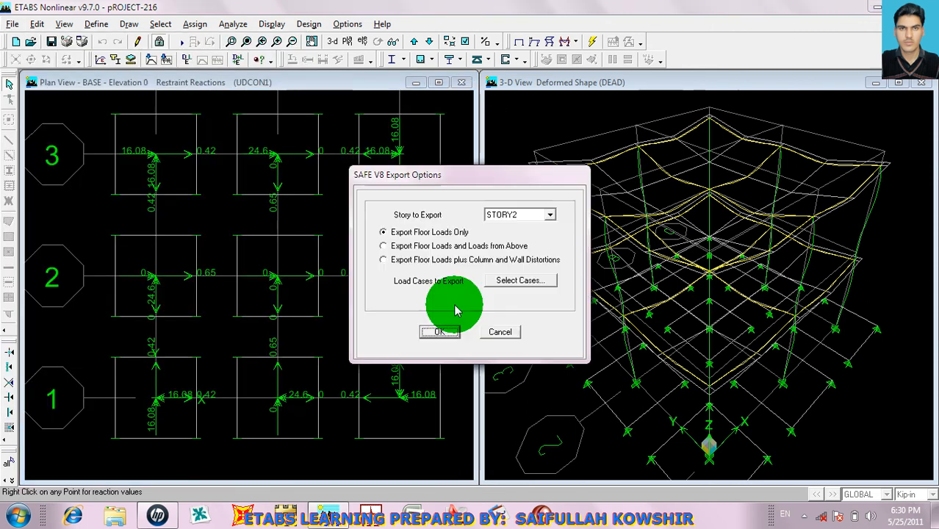
click(514, 213)
click(502, 245)
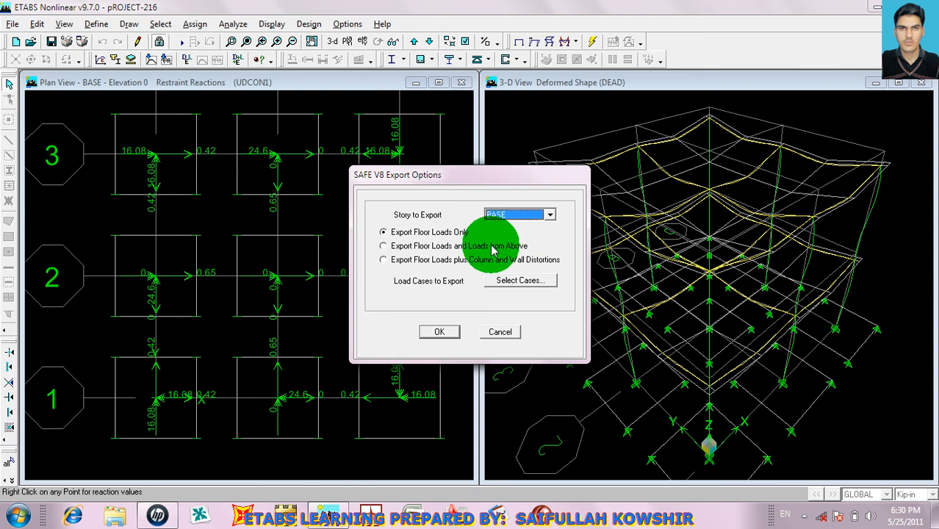
click(382, 246)
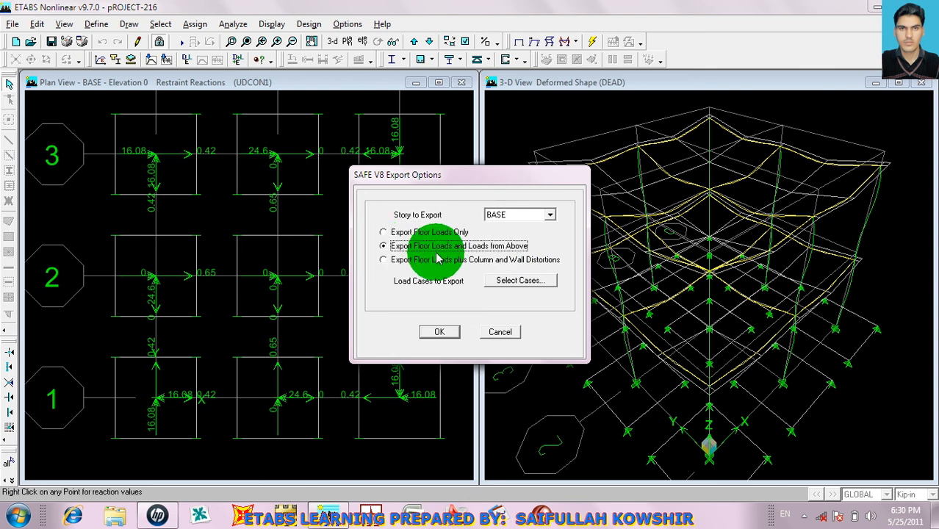
click(527, 280)
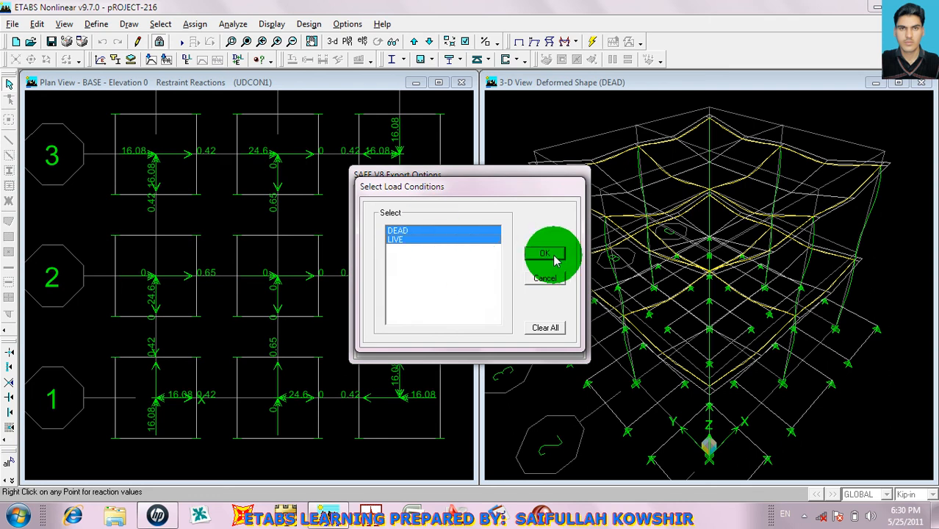
click(544, 255)
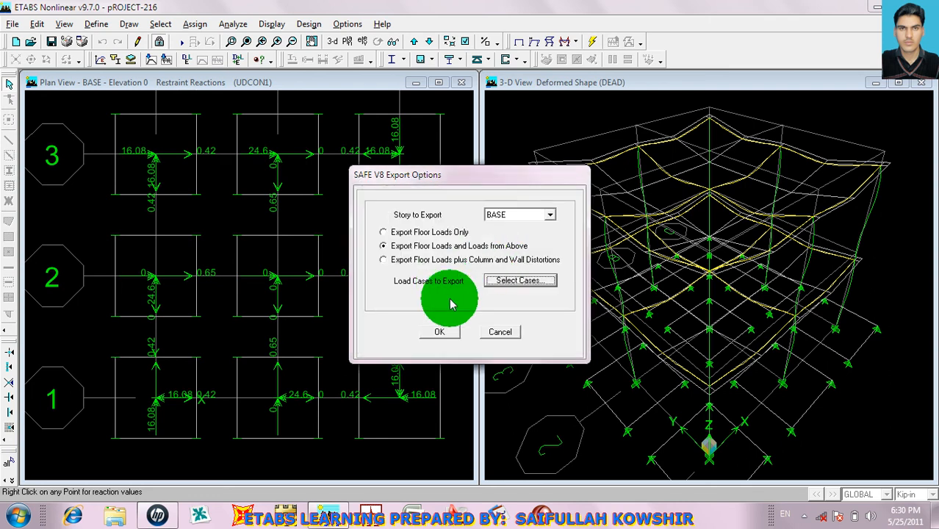
click(443, 332)
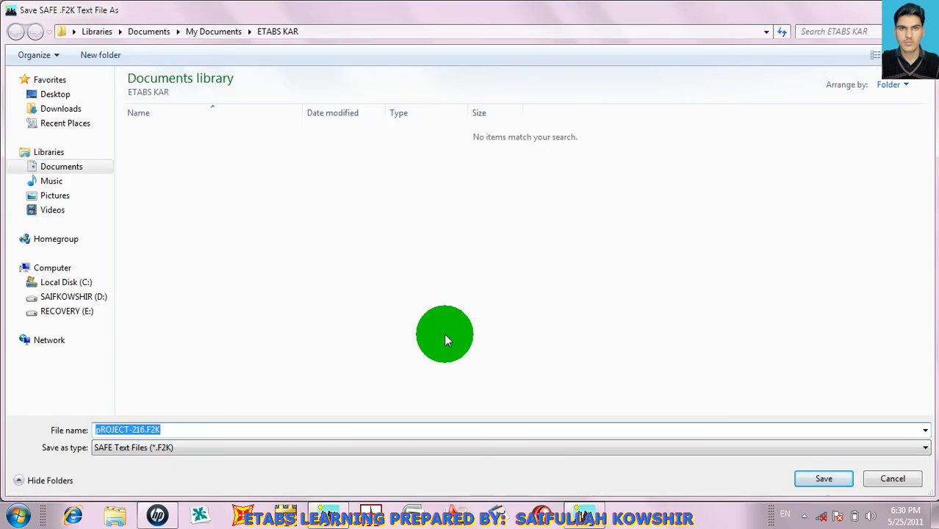
Save the SAFE export as pROJECT-216.F2K in the Defa project in Safe folder under Documents.
click(87, 171)
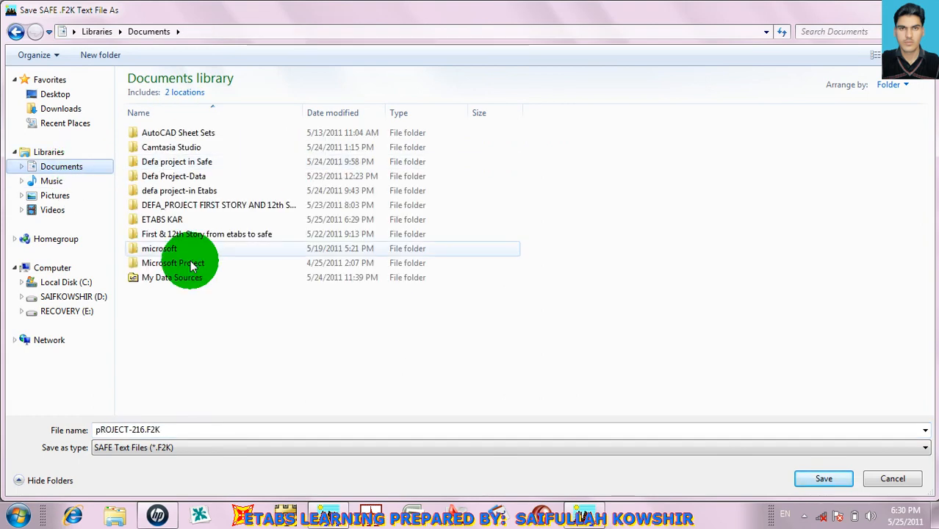
double_click(211, 163)
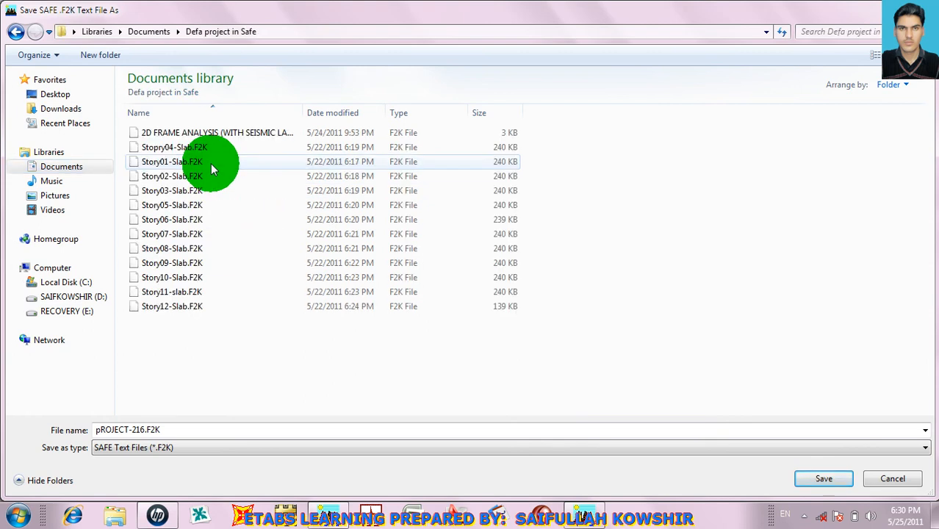
click(70, 167)
double_click(188, 162)
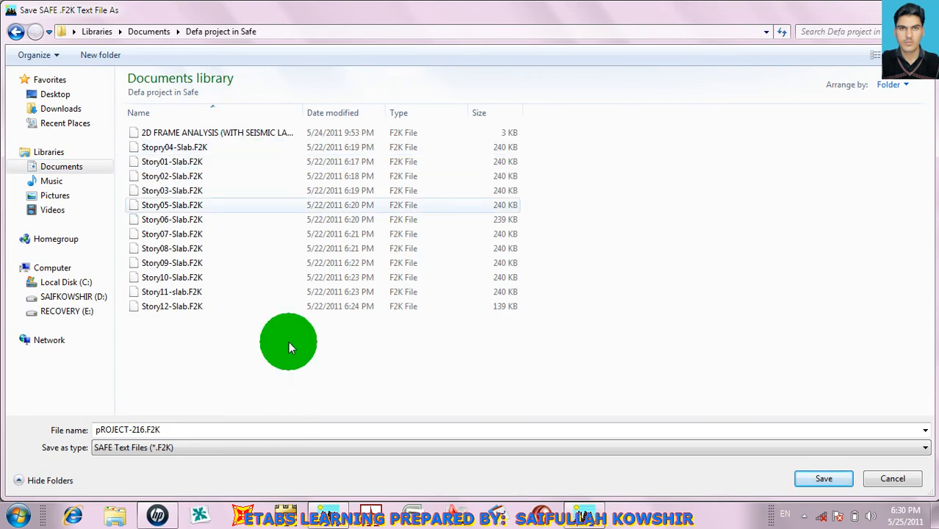
click(818, 481)
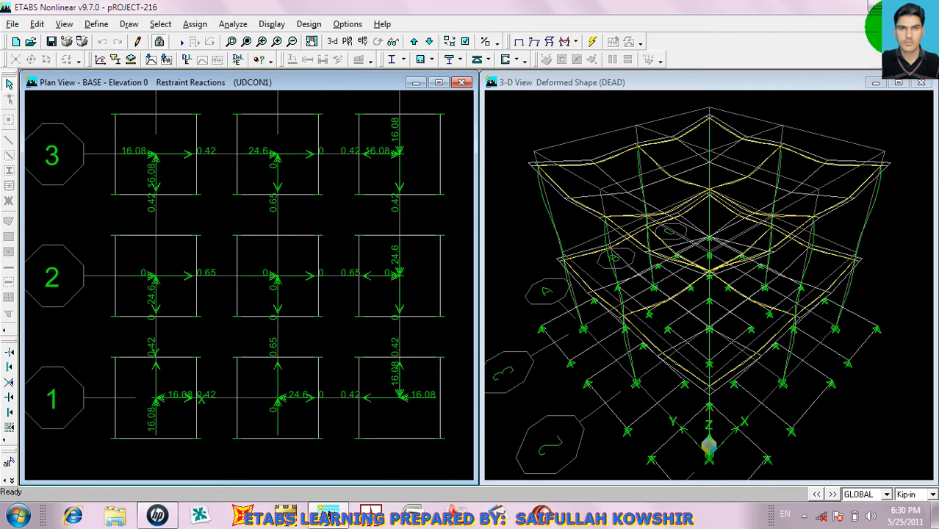
Launch SAFE and dismiss its startup tip.
click(199, 515)
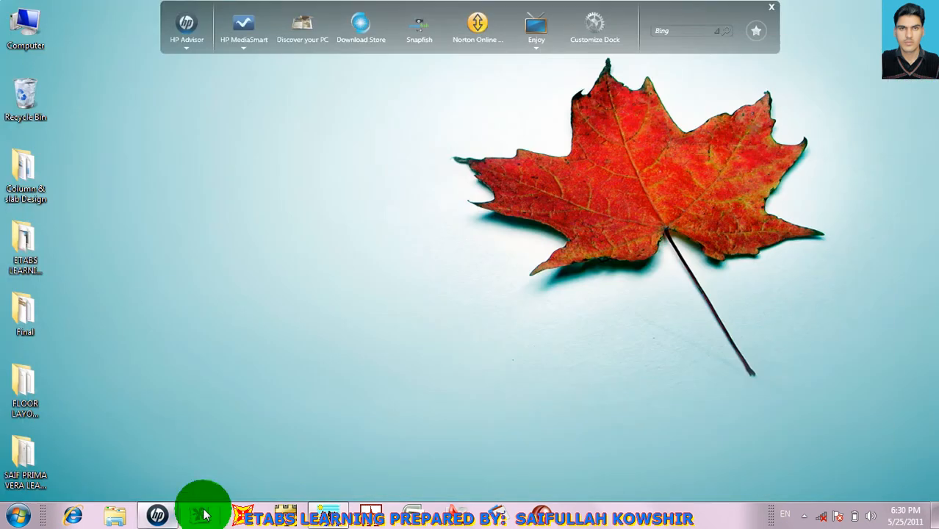
right_click(285, 518)
click(285, 464)
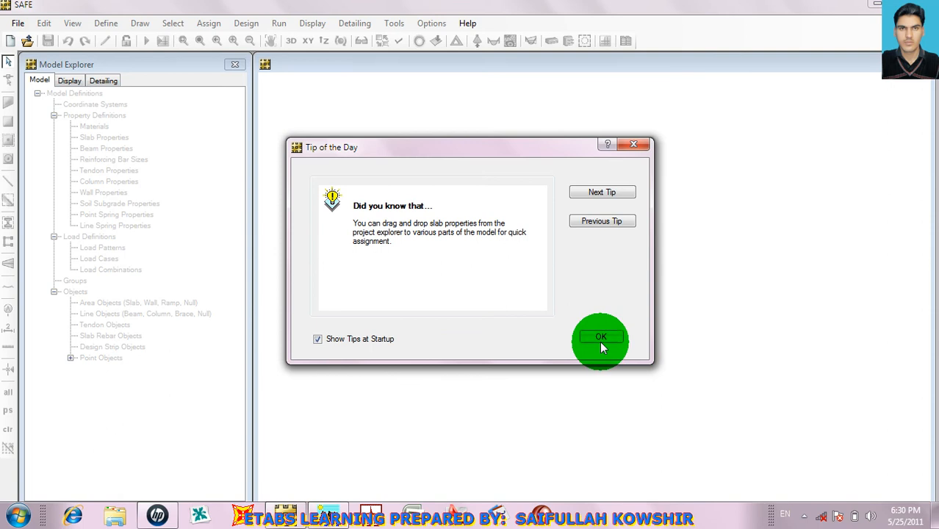
click(600, 339)
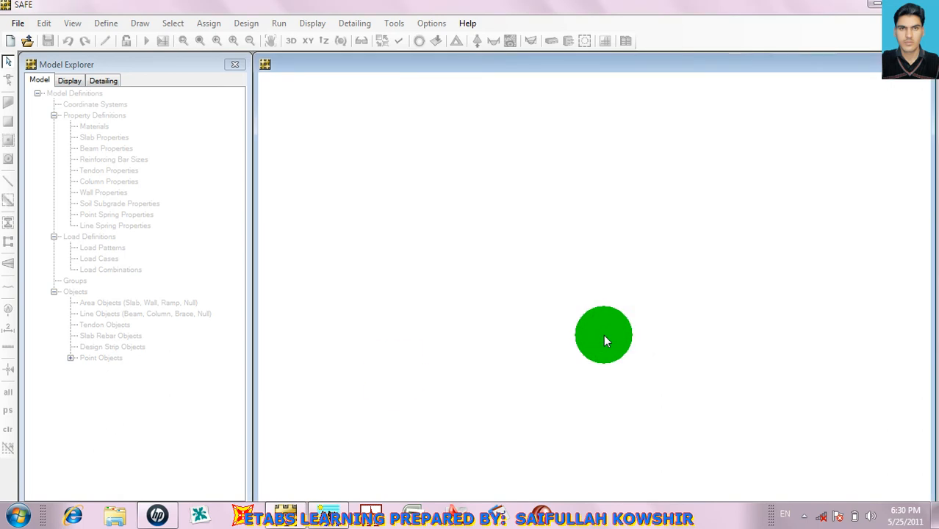
Import pROJECT-216.F2K from the Defa project in Safe folder as a SAFE text file and close the model explorer.
click(235, 64)
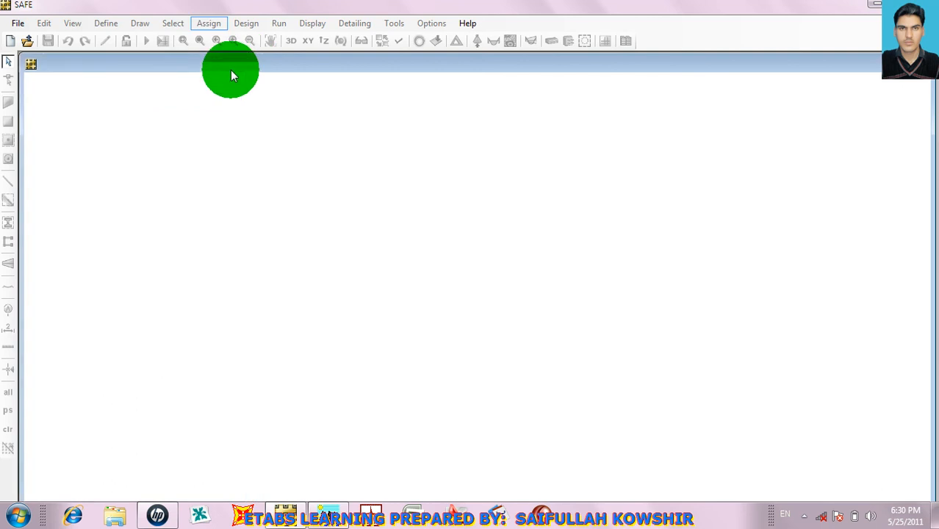
click(16, 22)
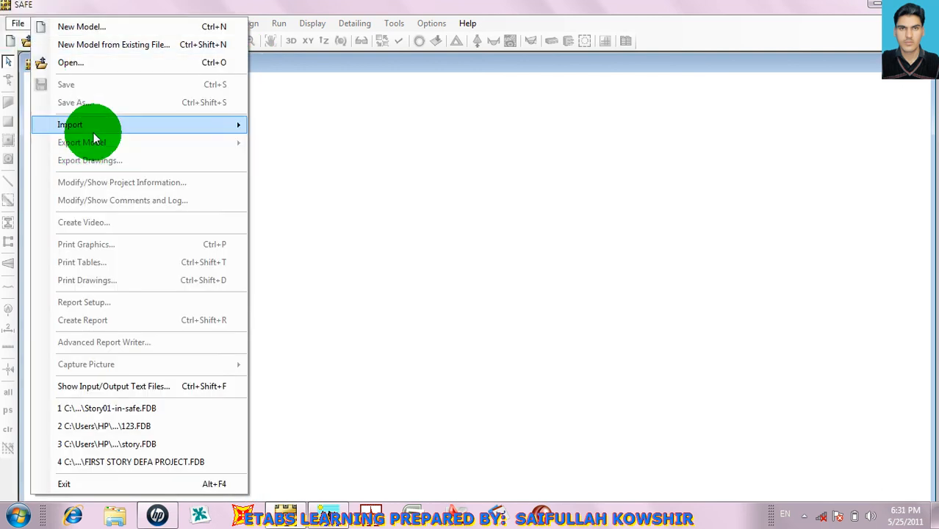
mouse_move(100, 130)
click(352, 125)
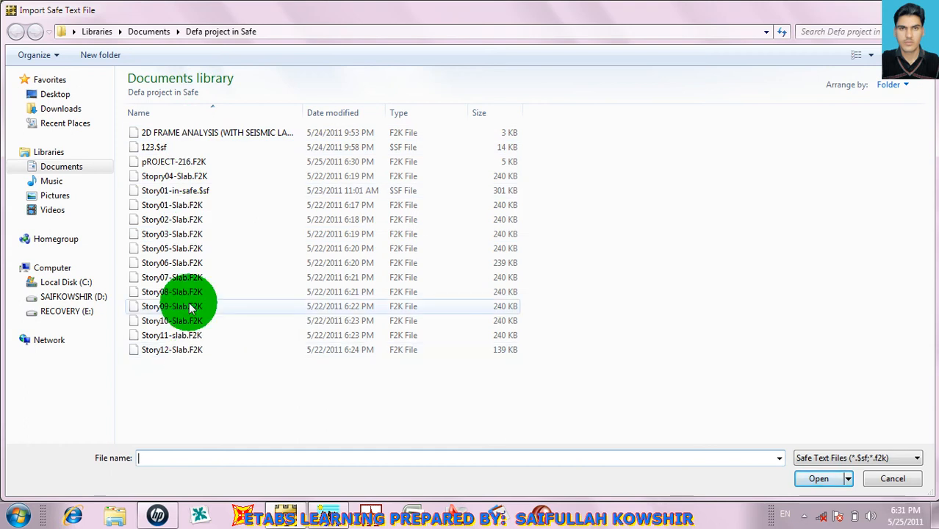
click(170, 161)
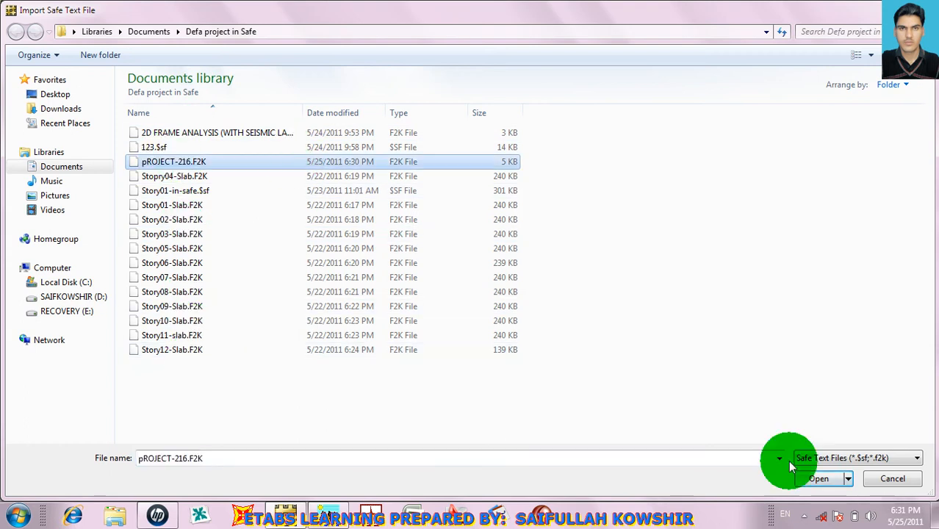
click(815, 479)
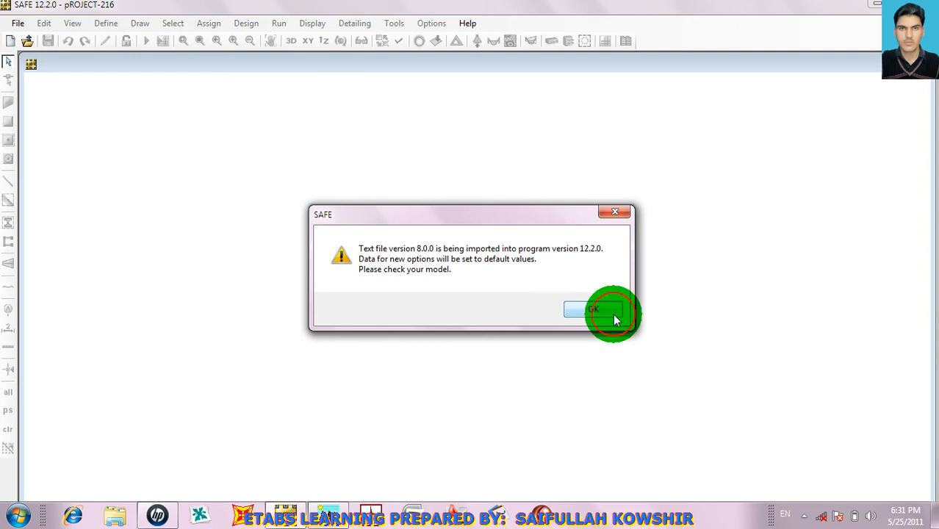
click(611, 313)
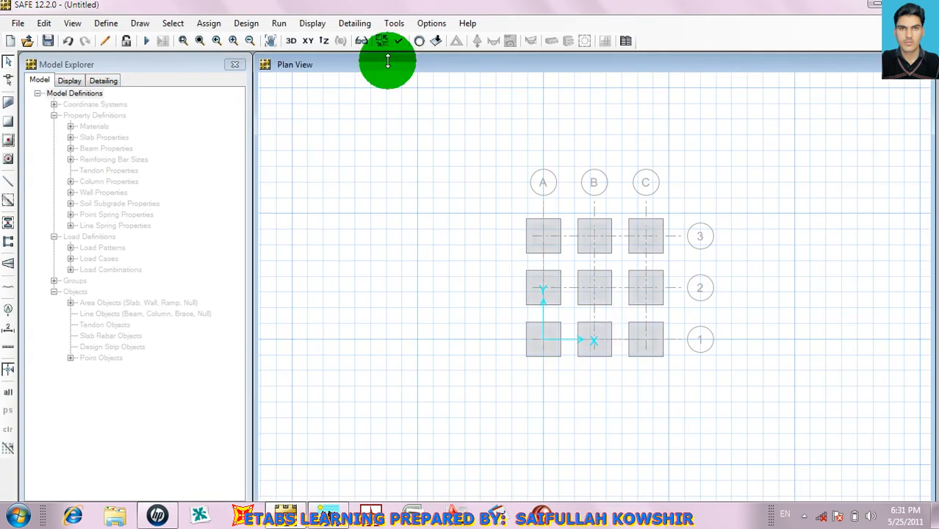
click(230, 66)
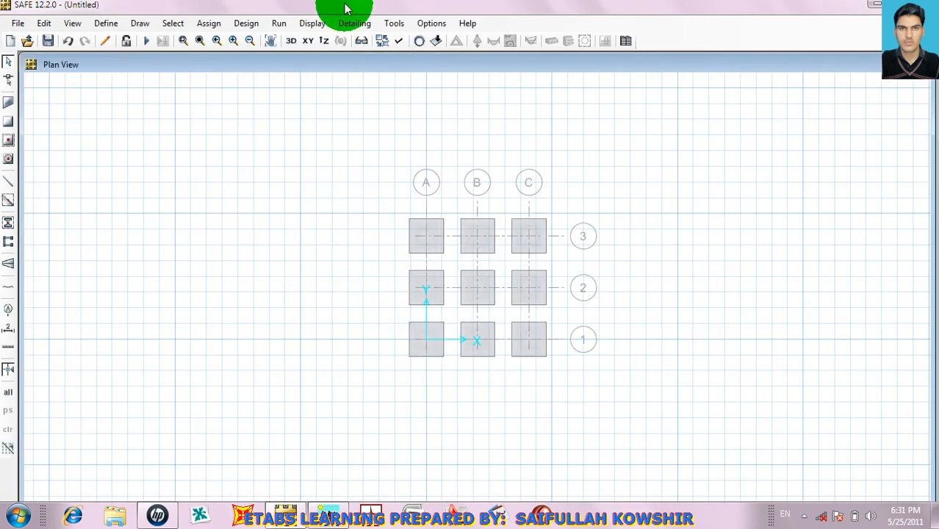
Display the LIVE point loads on the footings with their loading values in the default 3D view.
click(312, 24)
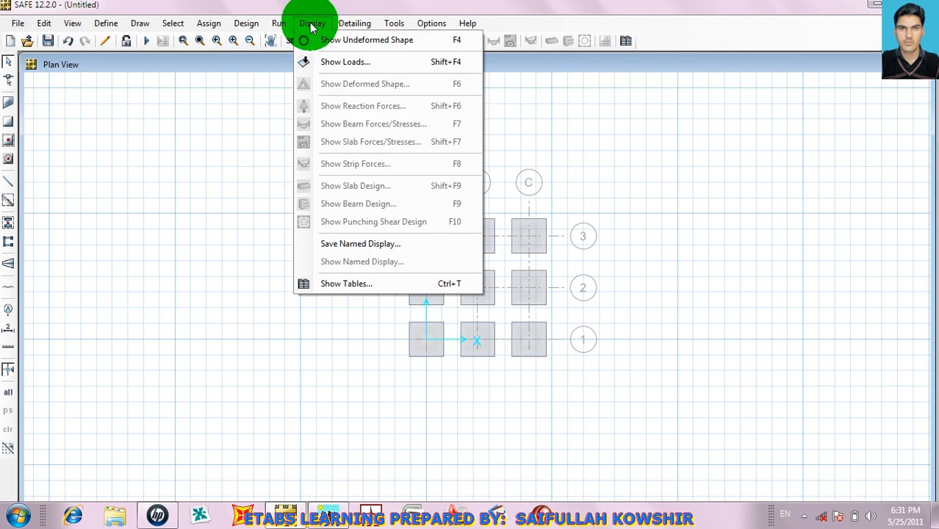
click(357, 65)
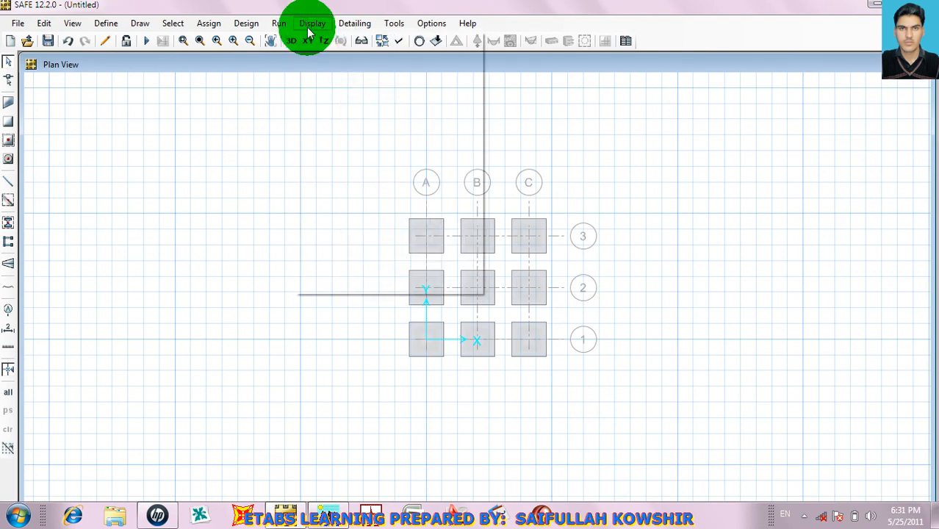
click(307, 22)
click(340, 62)
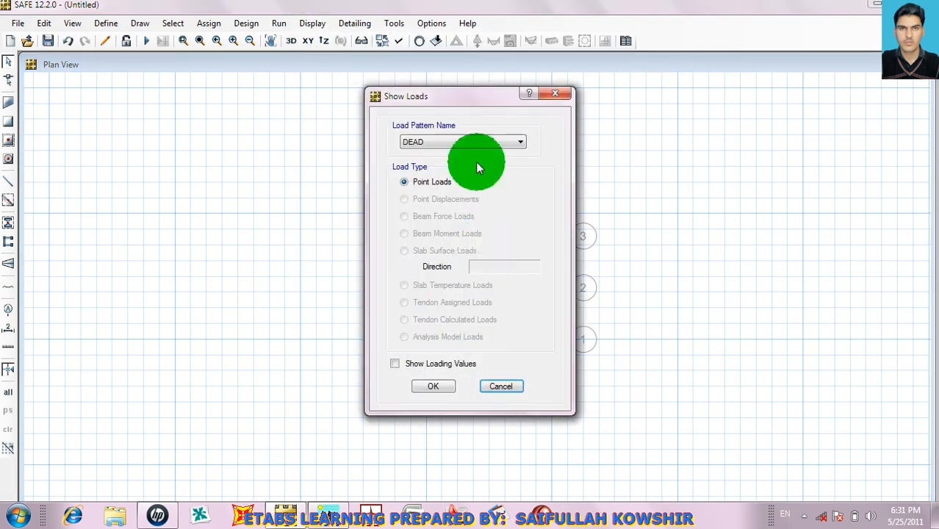
click(465, 141)
click(448, 163)
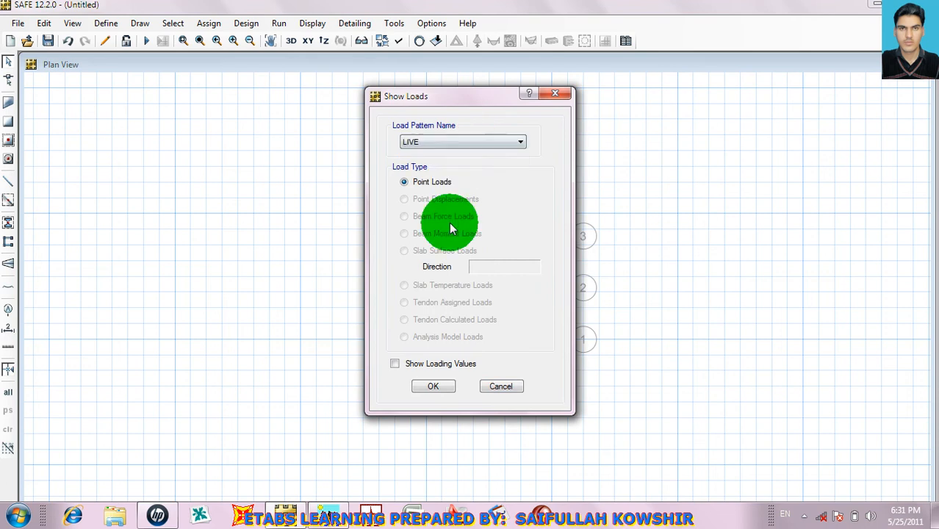
click(396, 363)
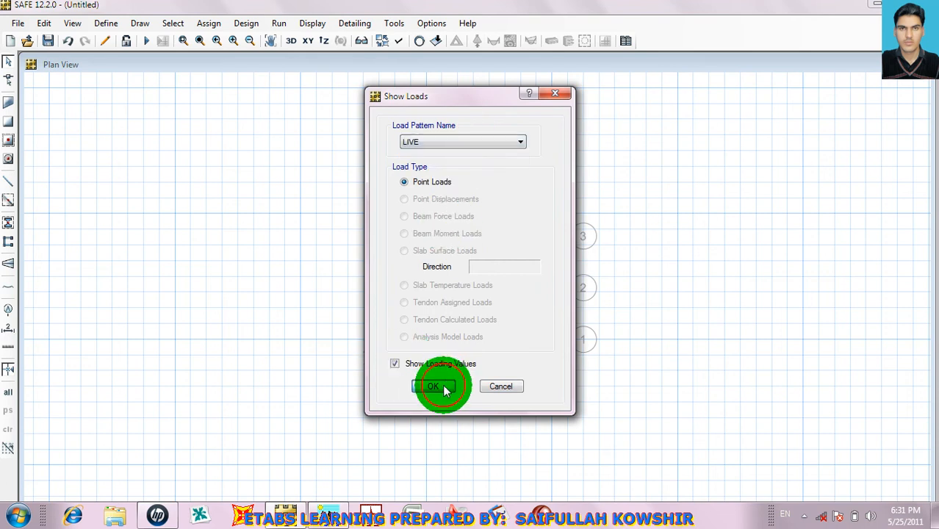
click(443, 384)
click(291, 42)
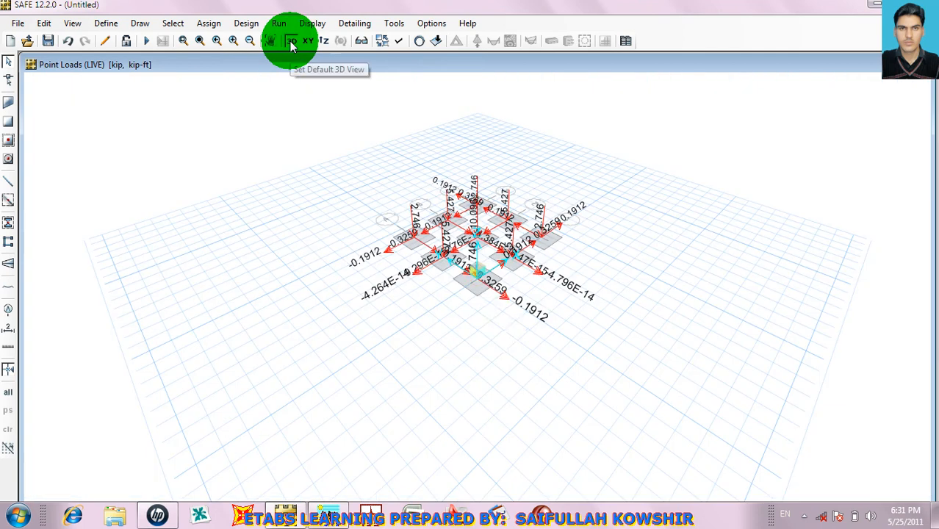
click(493, 327)
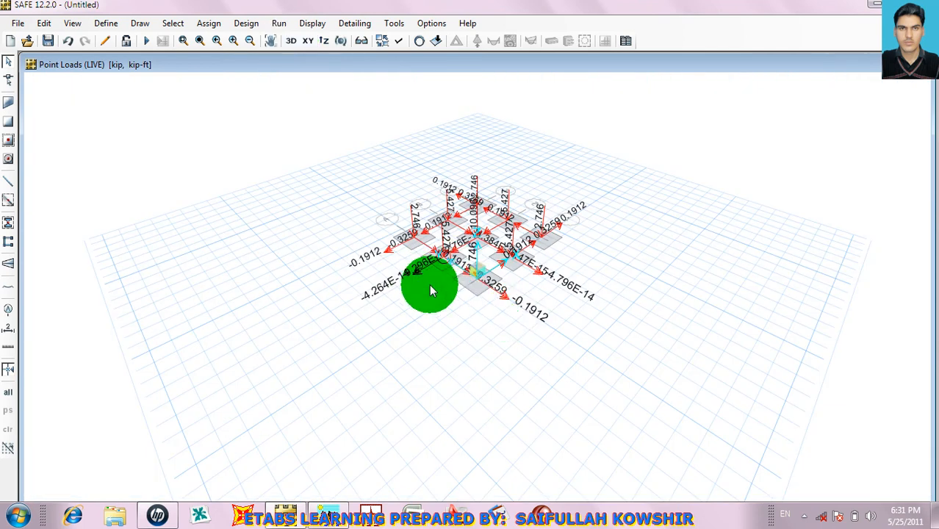
Clear the display of the assigned loads and return to the plan view.
click(246, 23)
click(297, 27)
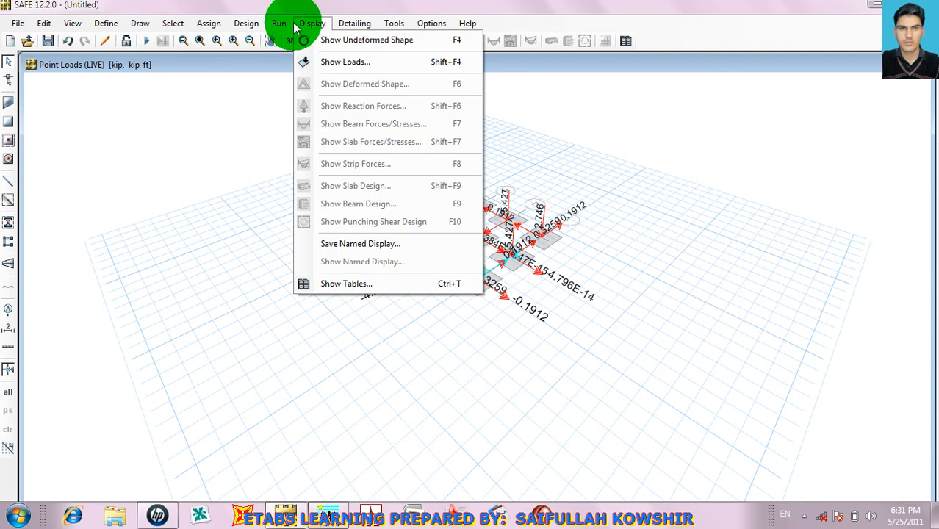
click(298, 27)
click(315, 25)
click(226, 27)
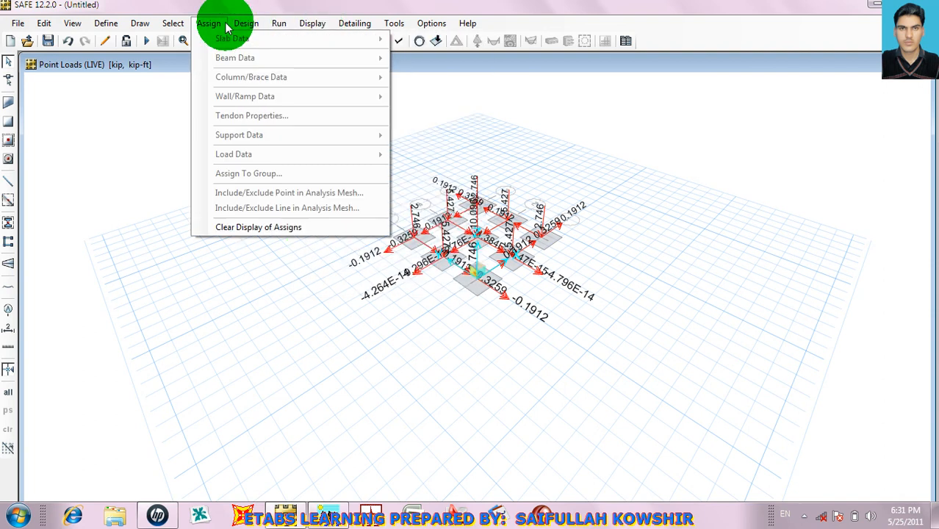
click(257, 227)
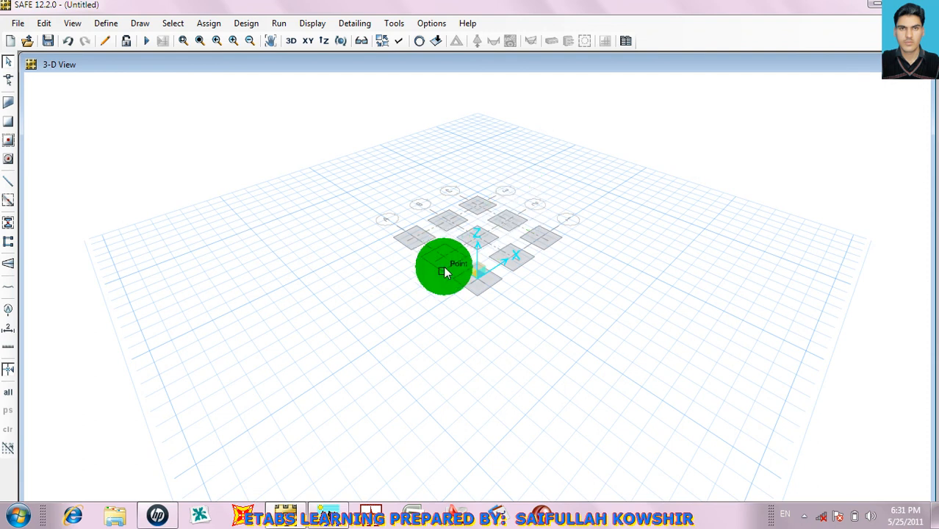
click(312, 24)
click(300, 58)
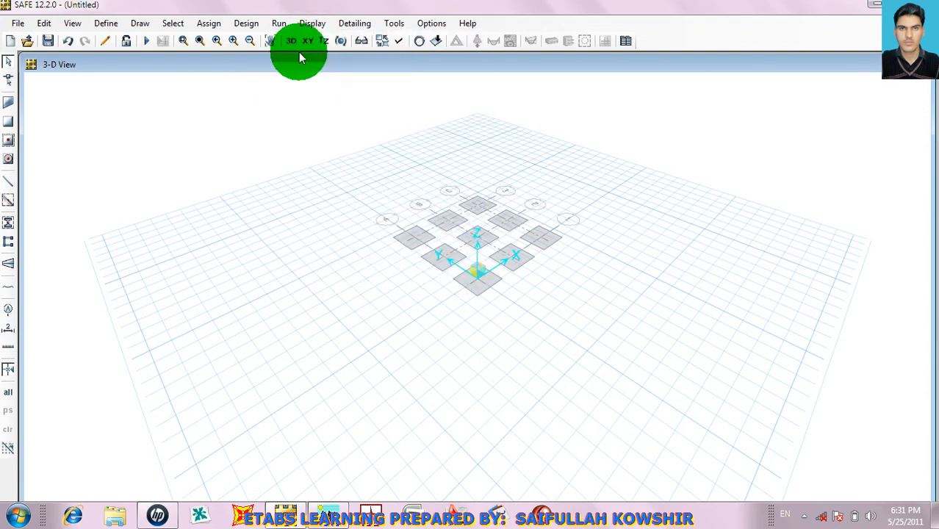
click(308, 42)
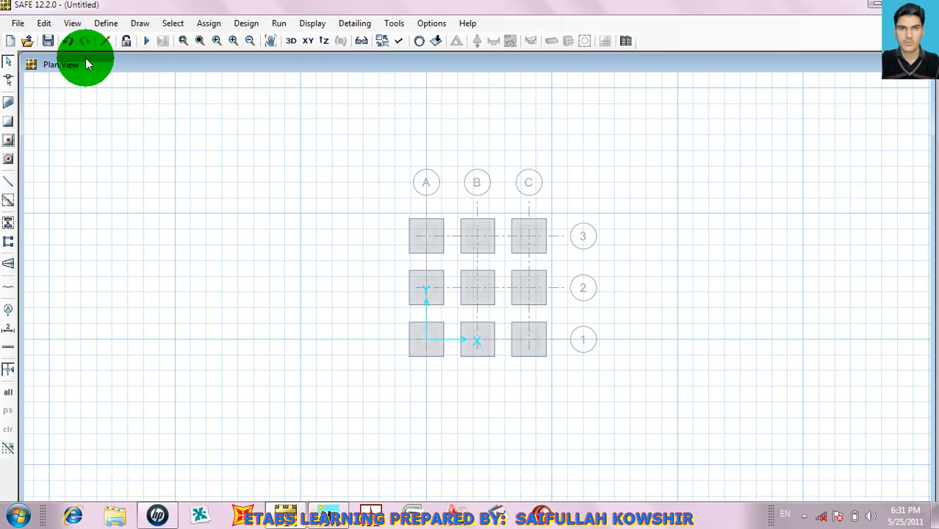
Try adding layer A design strips along the GLOBAL X grid lines, with middle strips included and automatic strip width.
click(43, 24)
mouse_move(134, 366)
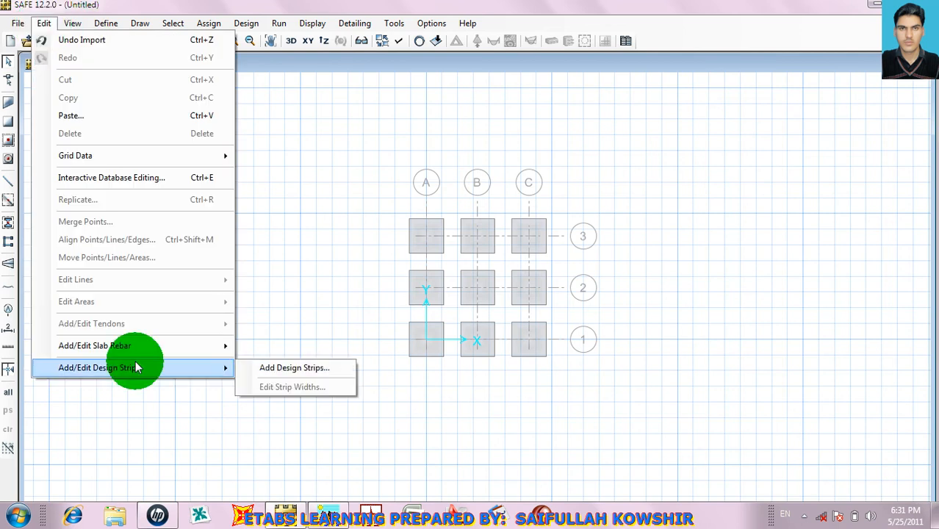
click(315, 367)
click(479, 282)
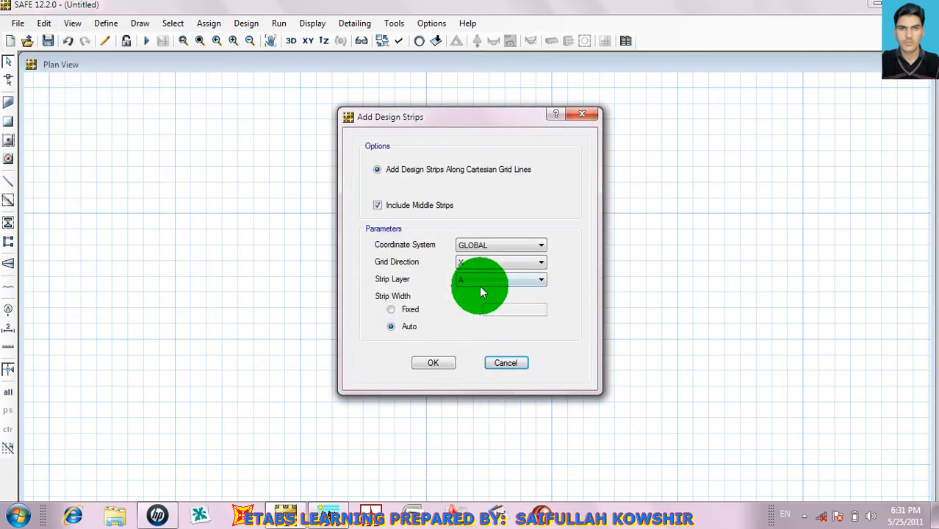
click(432, 365)
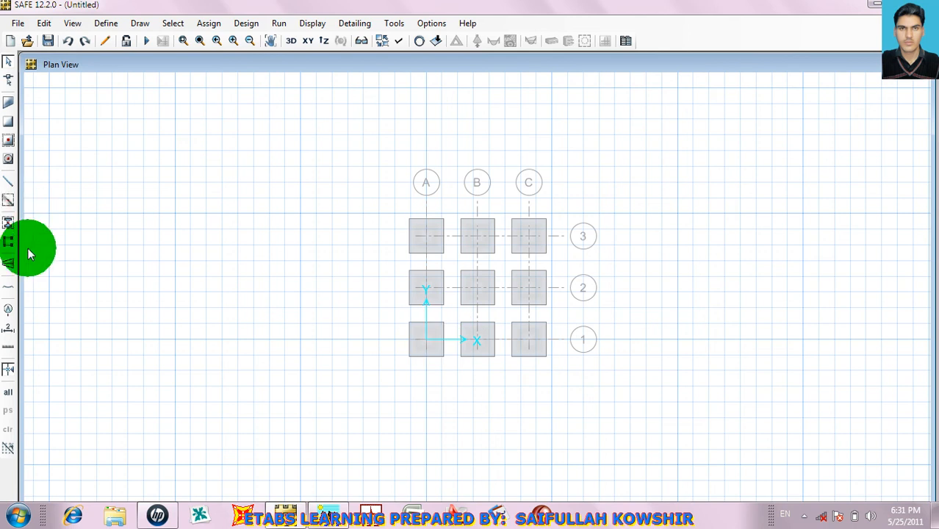
Start drawing a layer A column design strip with the left and right widths at both start and end set to 1 m.
click(9, 265)
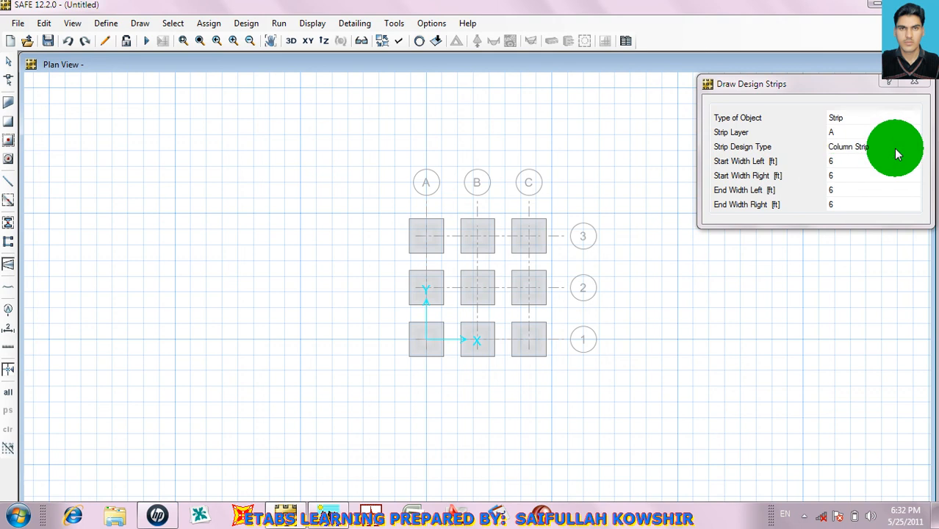
click(838, 161)
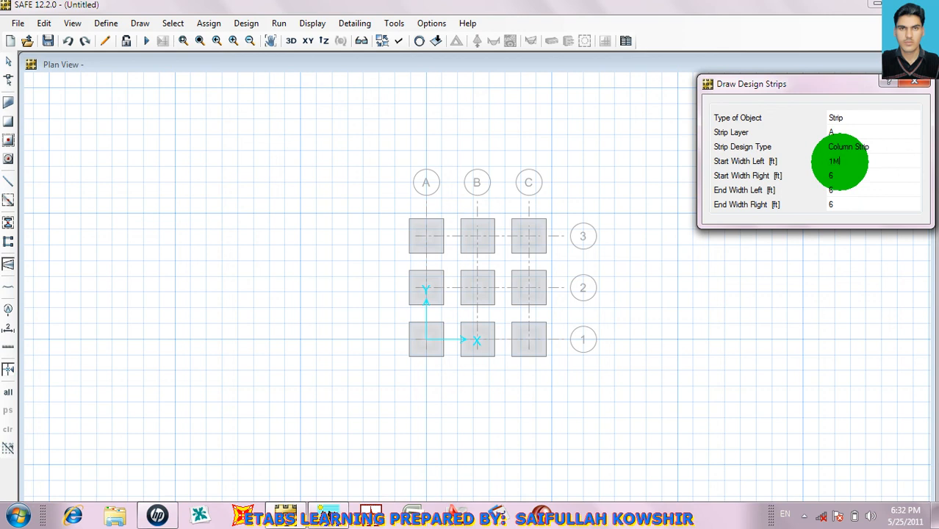
click(842, 176)
text(1)
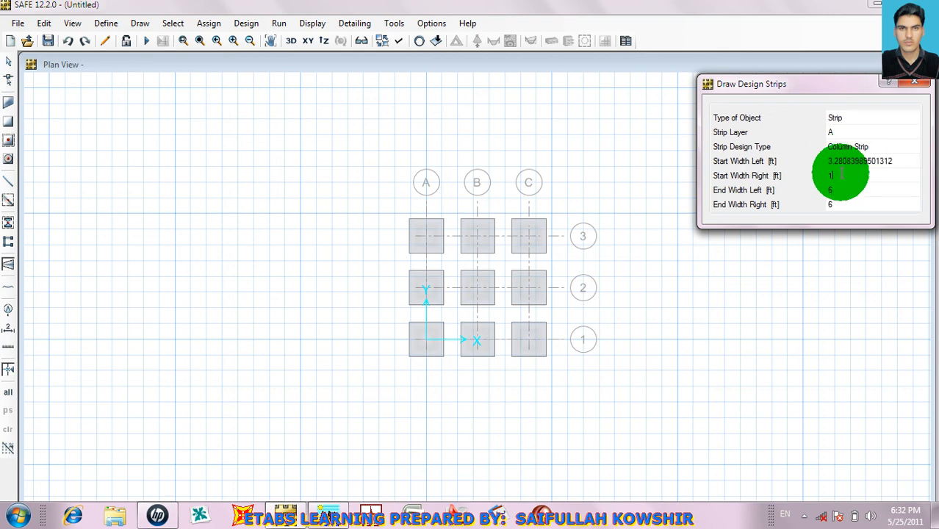
text(m)
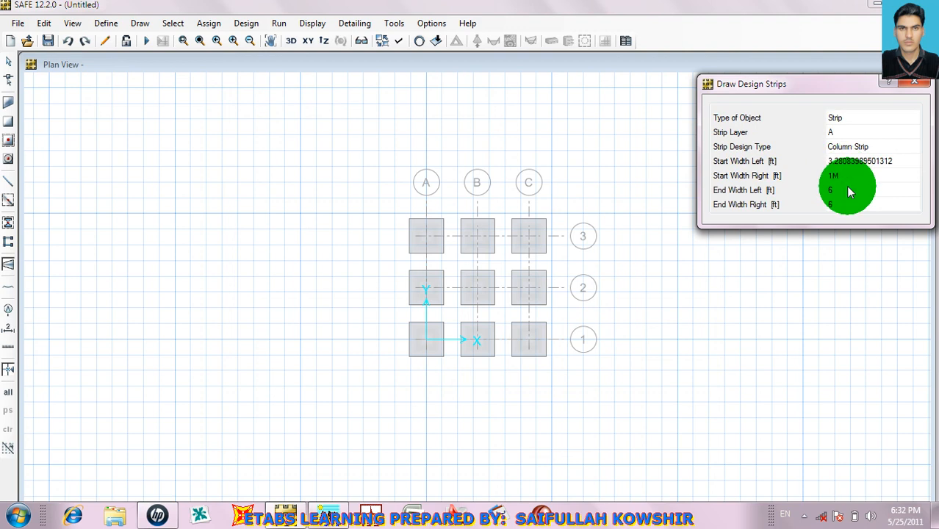
click(850, 191)
text(1M)
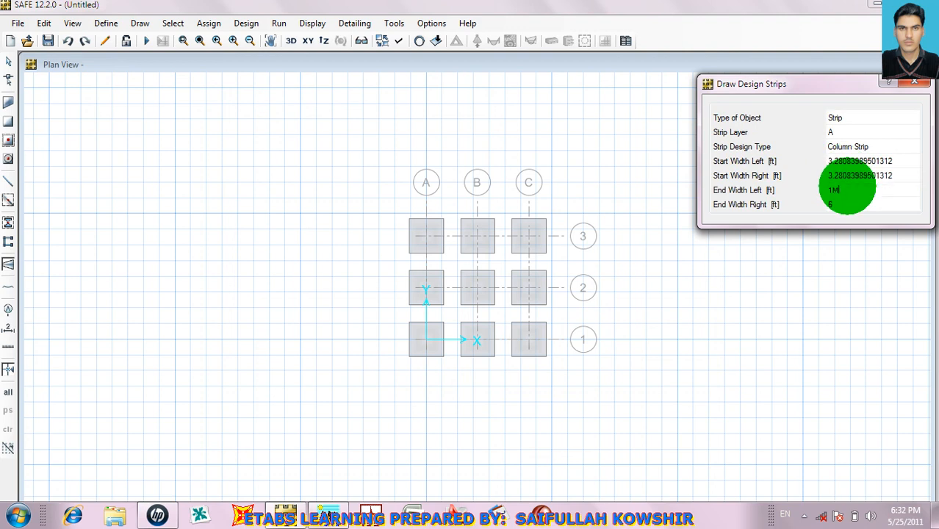
click(845, 205)
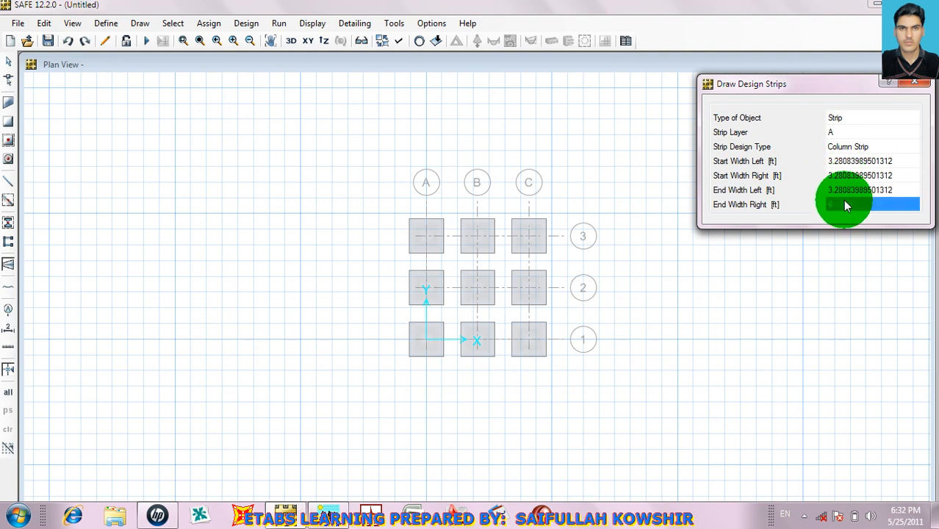
text(1M)
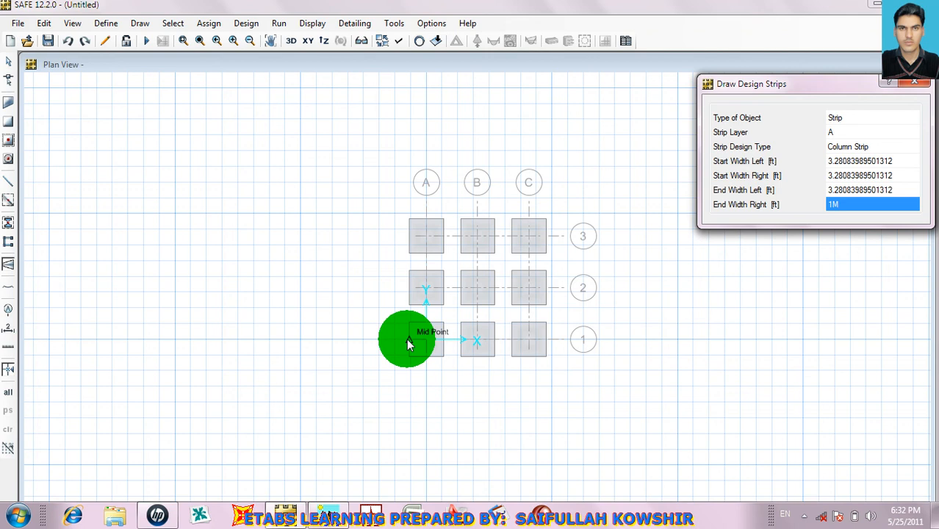
Draw the design strip along grid line 1 across the footing at A-1, between the midpoints of its opposite edges.
scroll(410, 342, up, 3)
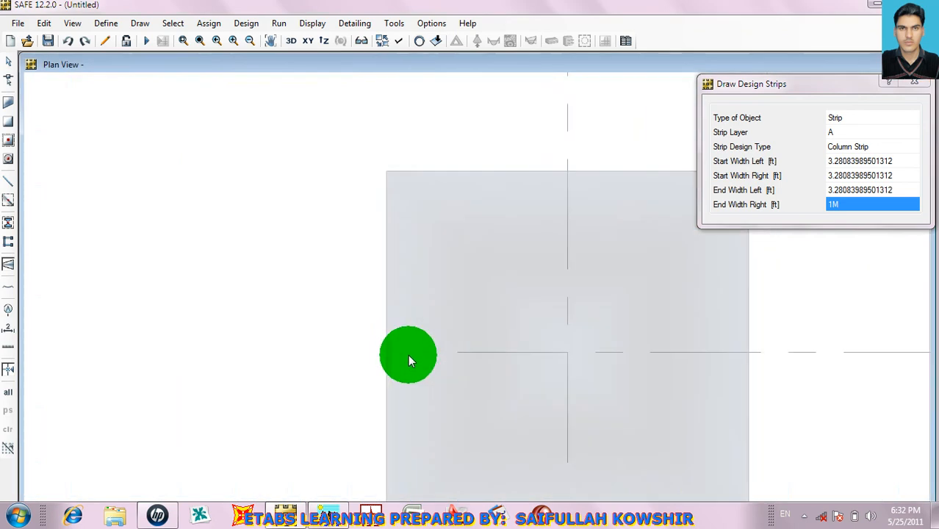
click(387, 353)
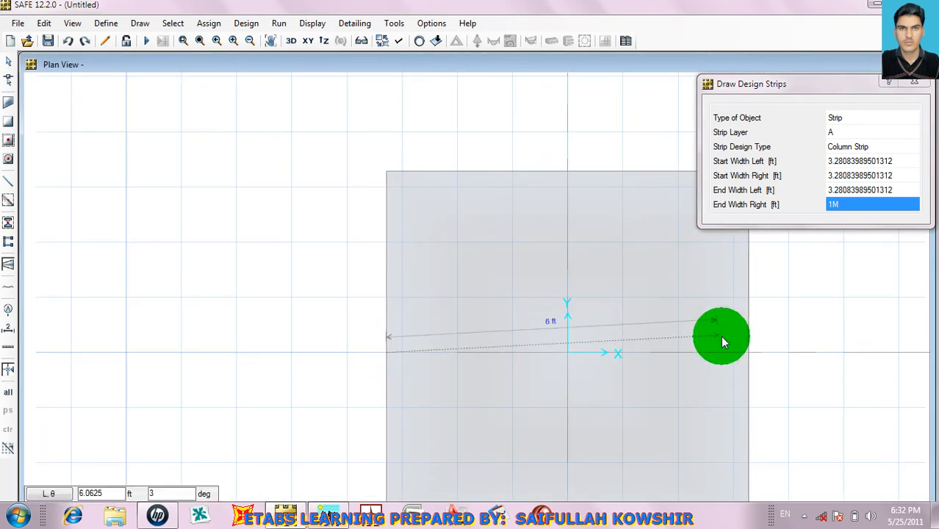
click(747, 352)
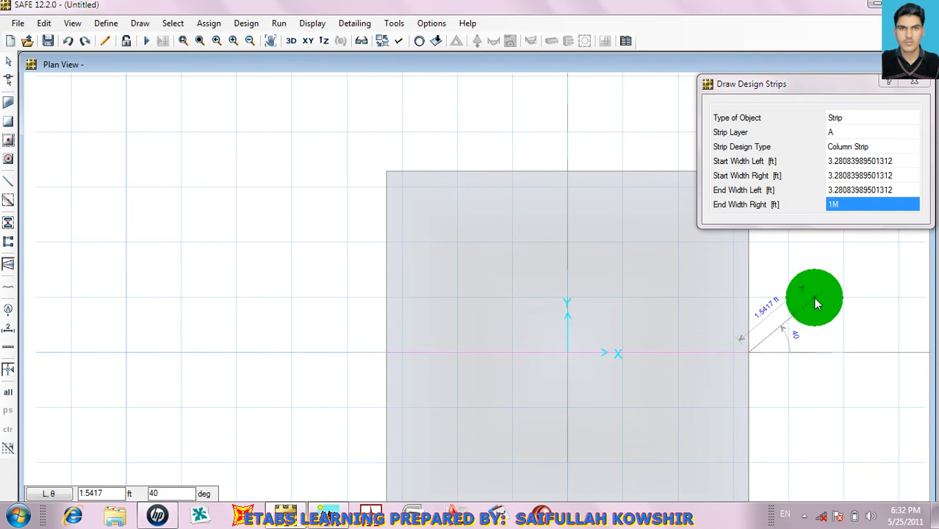
right_click(808, 319)
scroll(810, 317, down, 3)
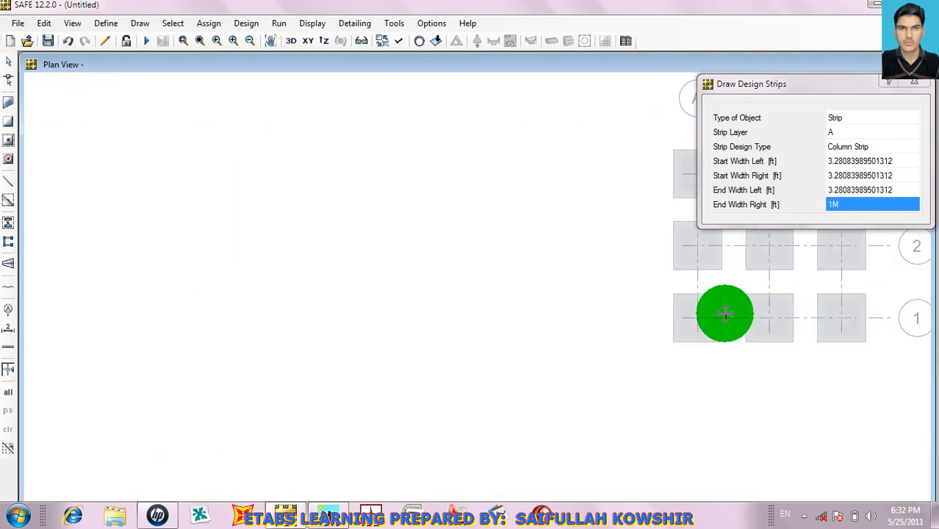
Turn on the display of design strip widths in the plan view.
click(398, 41)
click(370, 277)
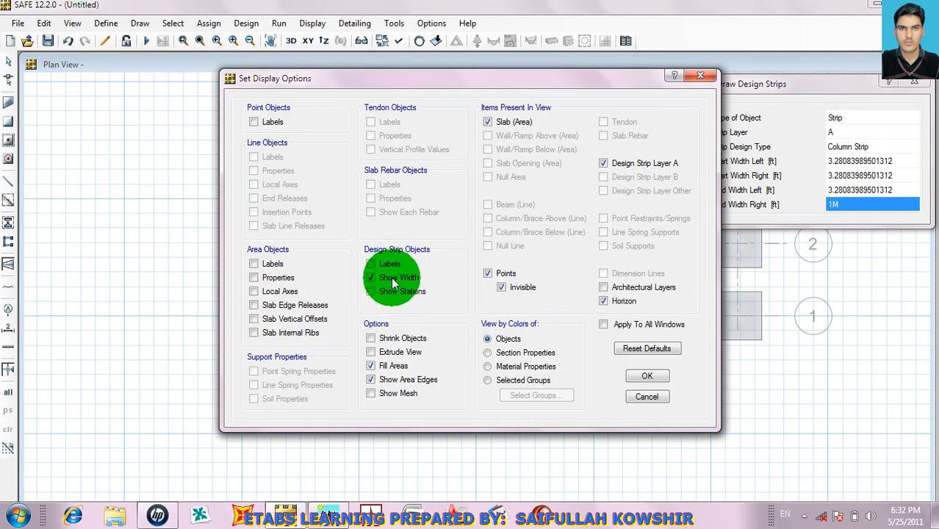
click(653, 375)
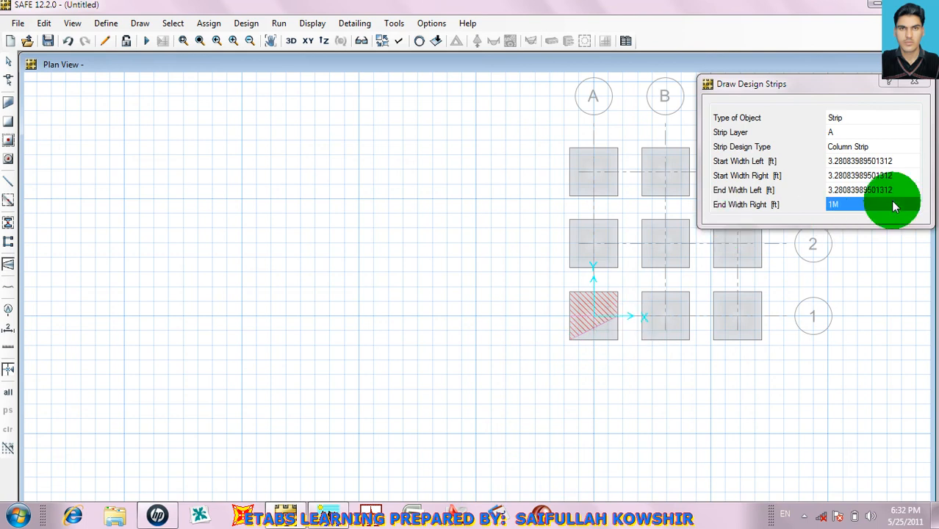
Set the right end width of the layer A column strip to 1 m.
click(855, 206)
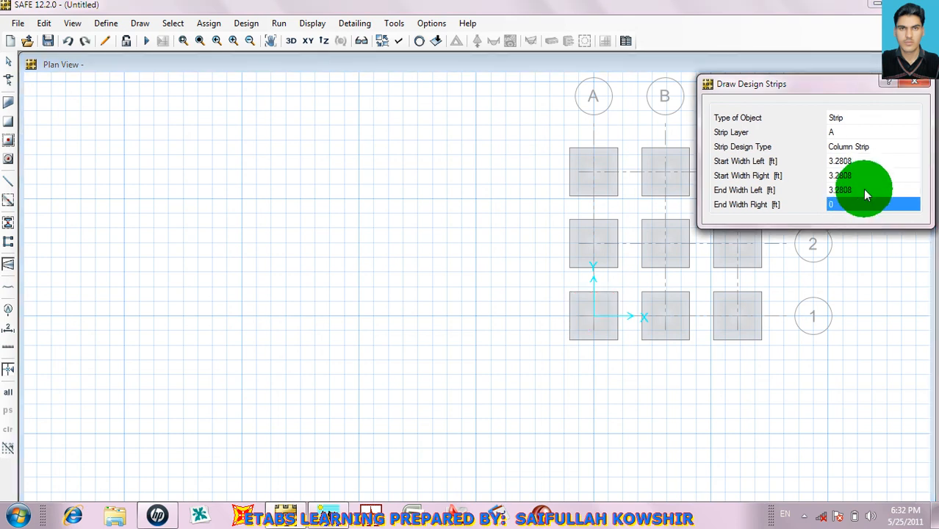
click(861, 190)
click(848, 205)
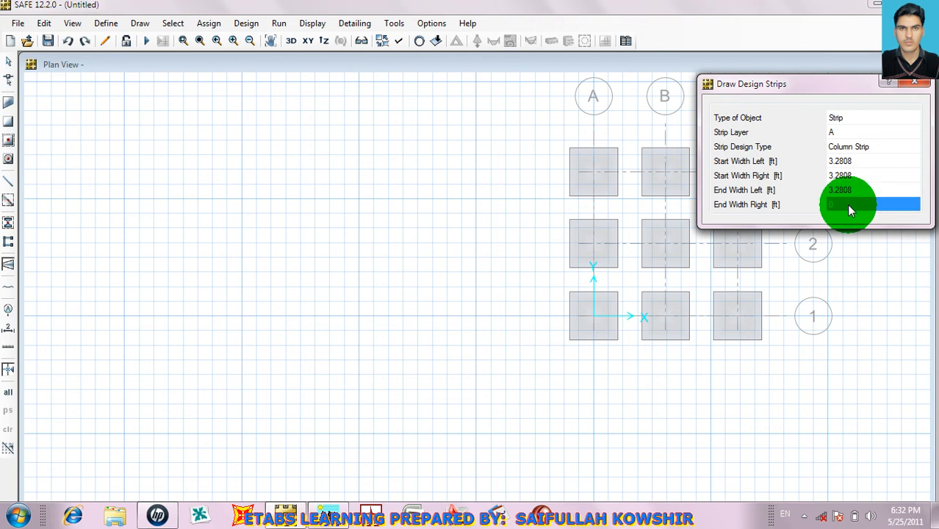
text(1m)
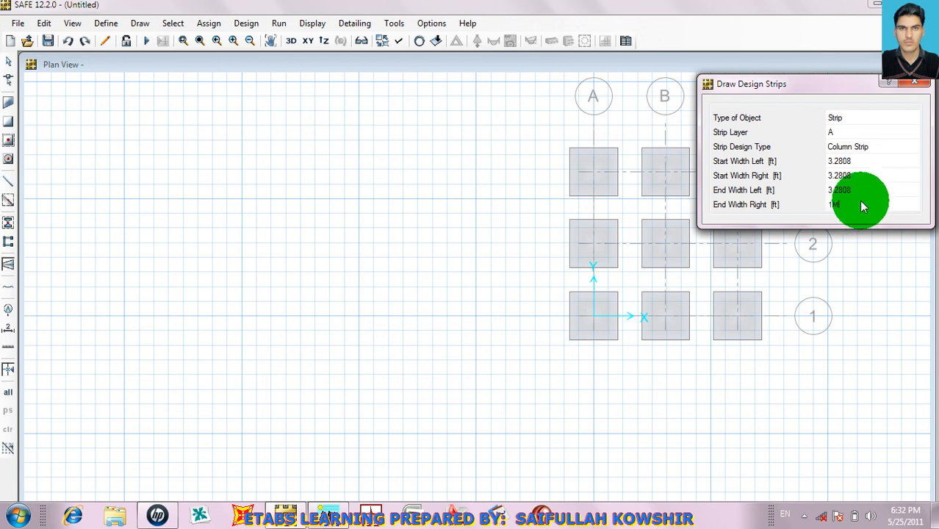
click(870, 192)
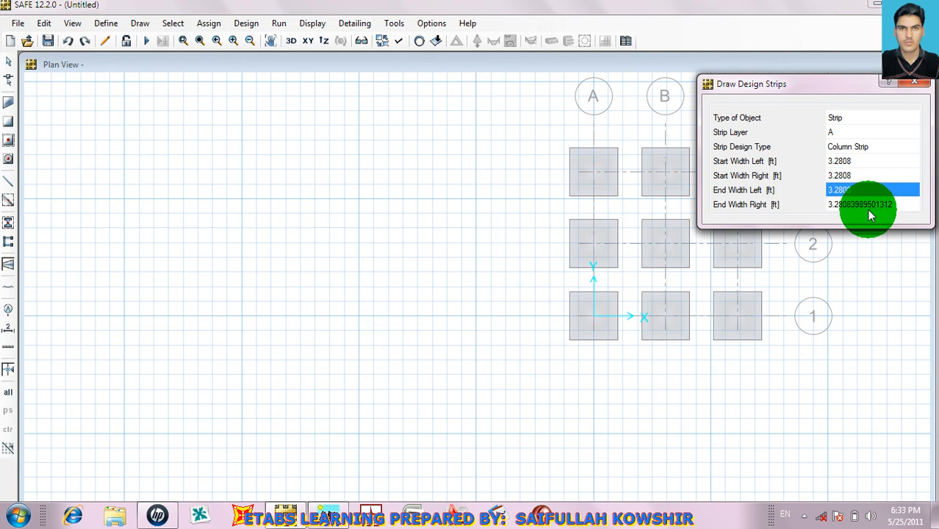
Draw separate layer A column strips along grid line 1 across the footings at A-1, B-1 and C-1, between opposite edge midpoints.
click(570, 318)
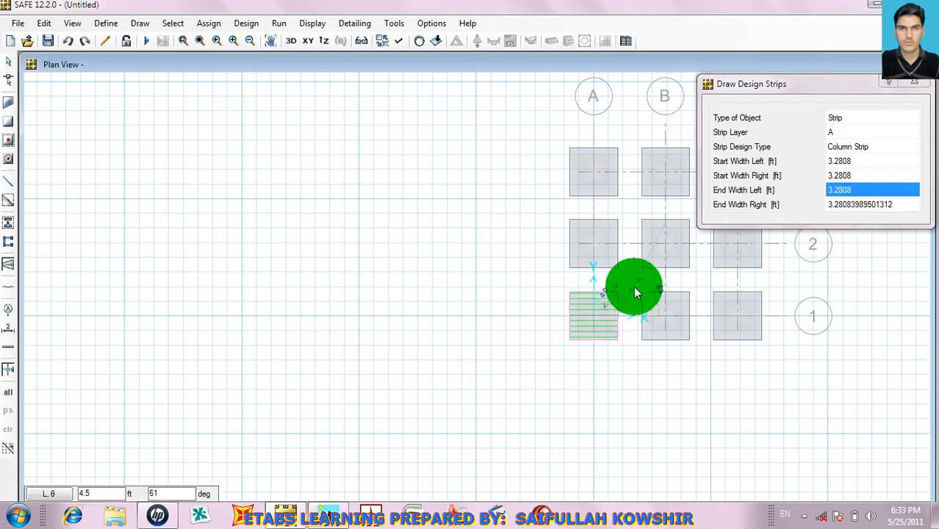
scroll(654, 323, up, 5)
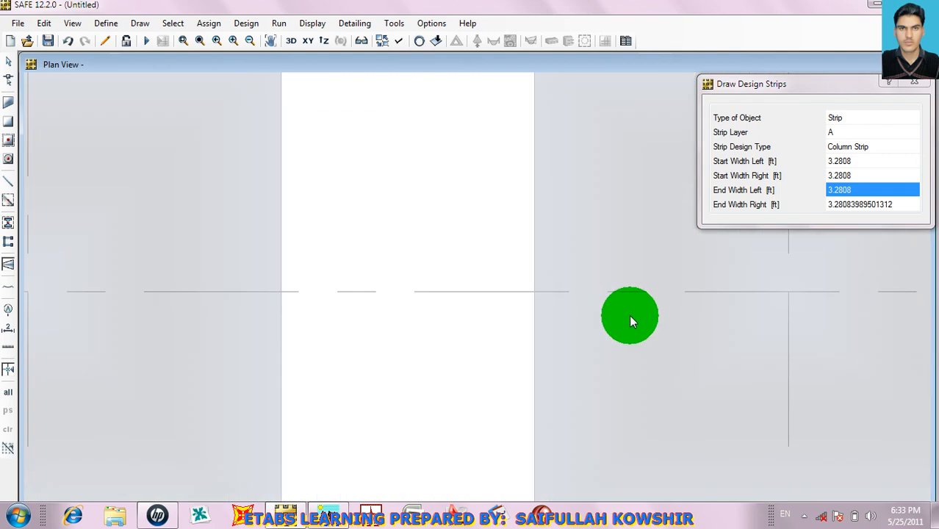
scroll(593, 306, down, 3)
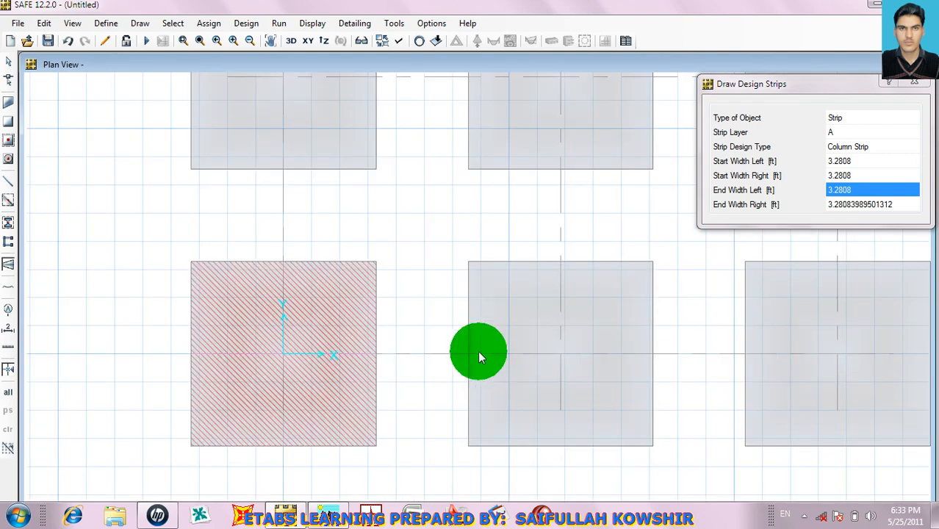
click(468, 354)
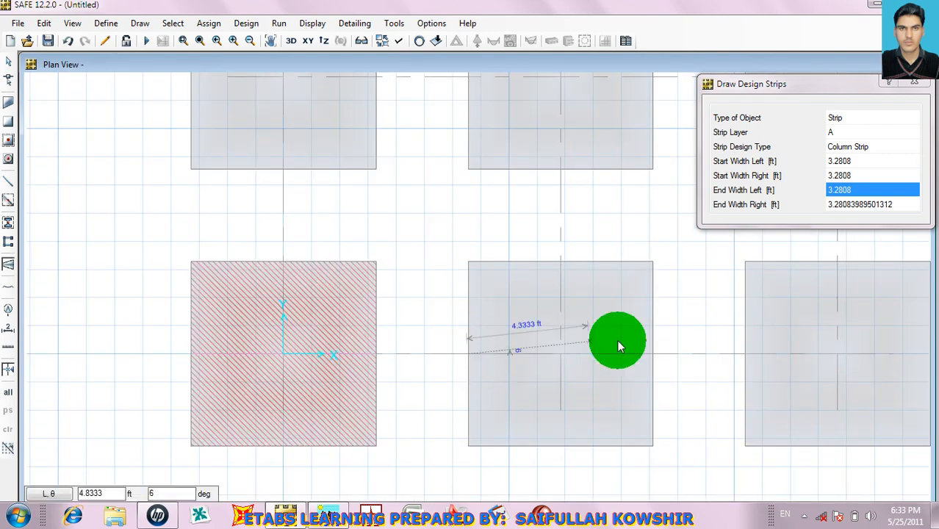
click(653, 356)
right_click(667, 324)
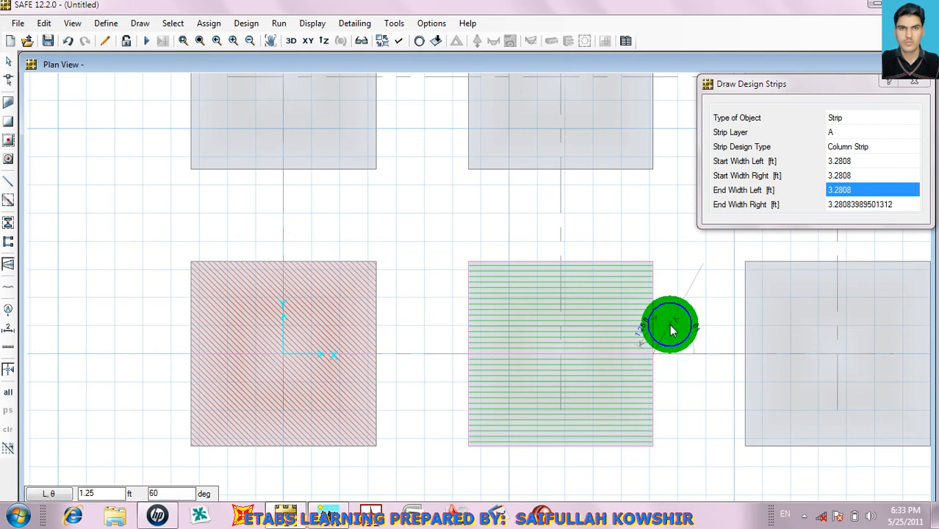
click(745, 354)
middle_drag(828, 354, 609, 371)
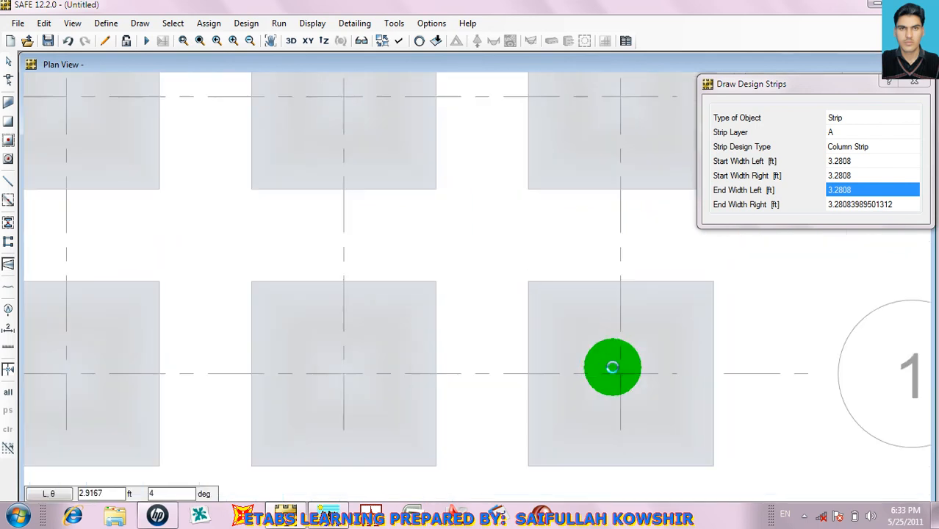
click(711, 376)
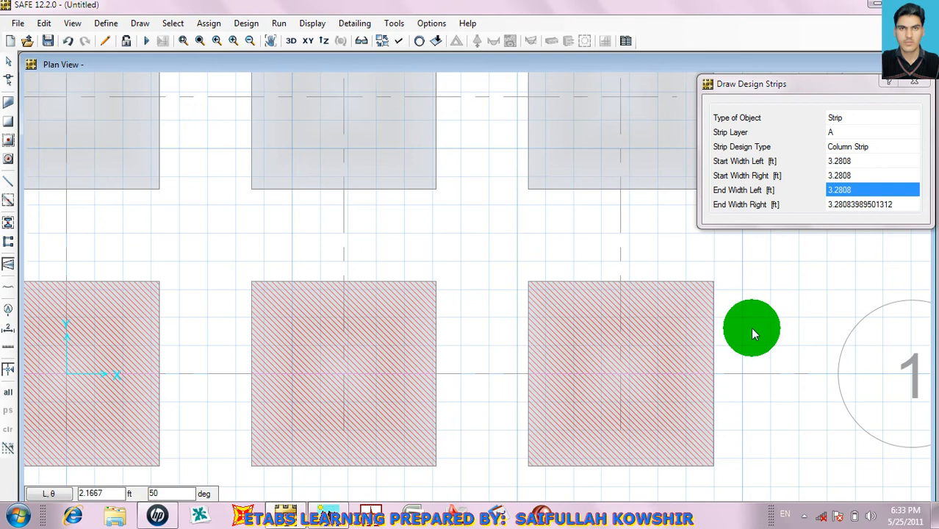
right_click(751, 328)
Draw separate layer A column strips along grid line 2 across each of its three footings, between opposite edge midpoints.
scroll(120, 169, down, 3)
middle_drag(146, 190, 346, 241)
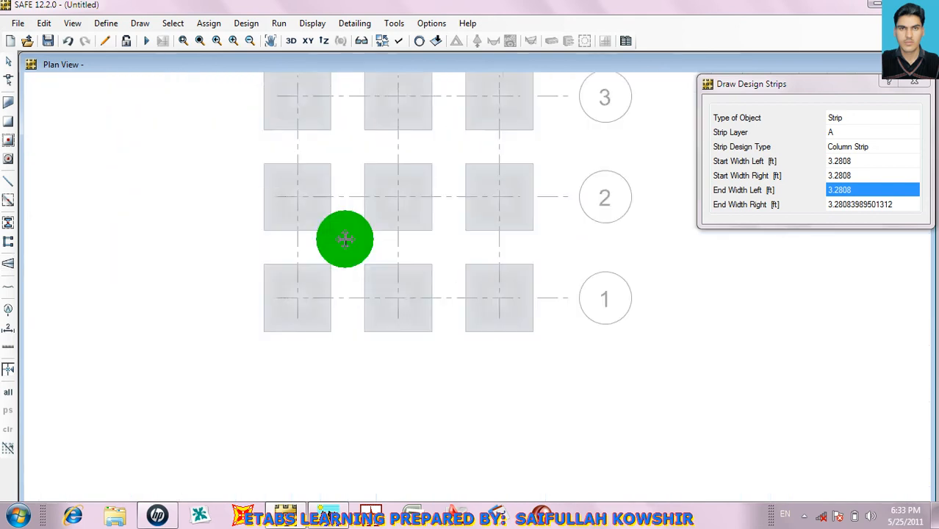
click(264, 200)
click(331, 197)
right_click(345, 213)
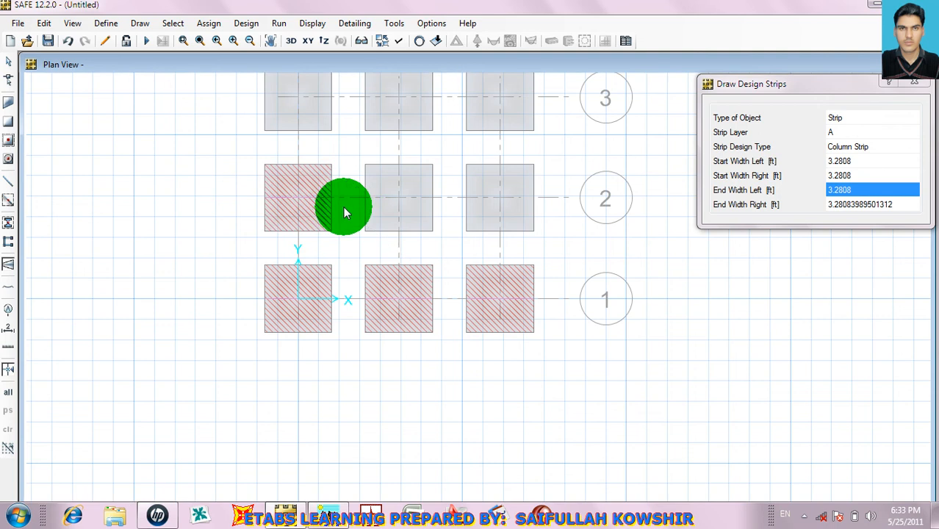
click(366, 199)
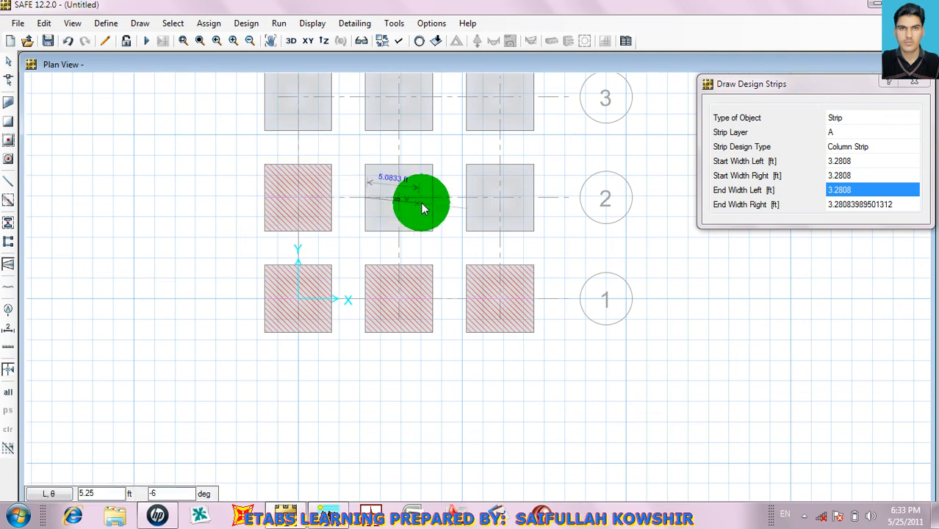
right_click(440, 191)
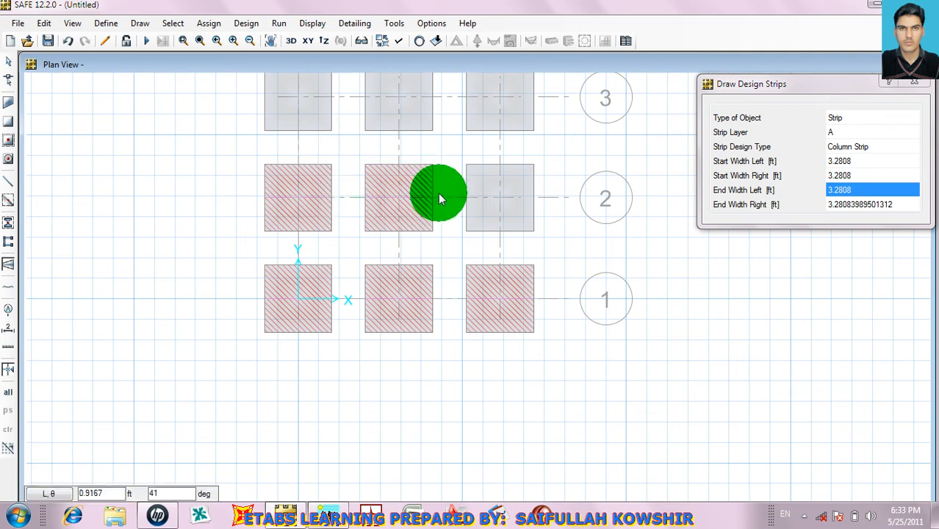
click(504, 198)
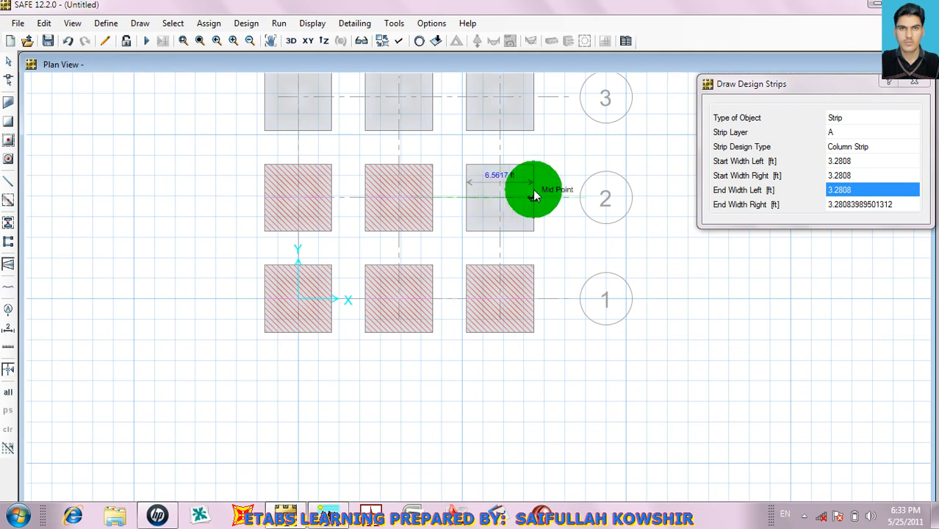
right_click(578, 188)
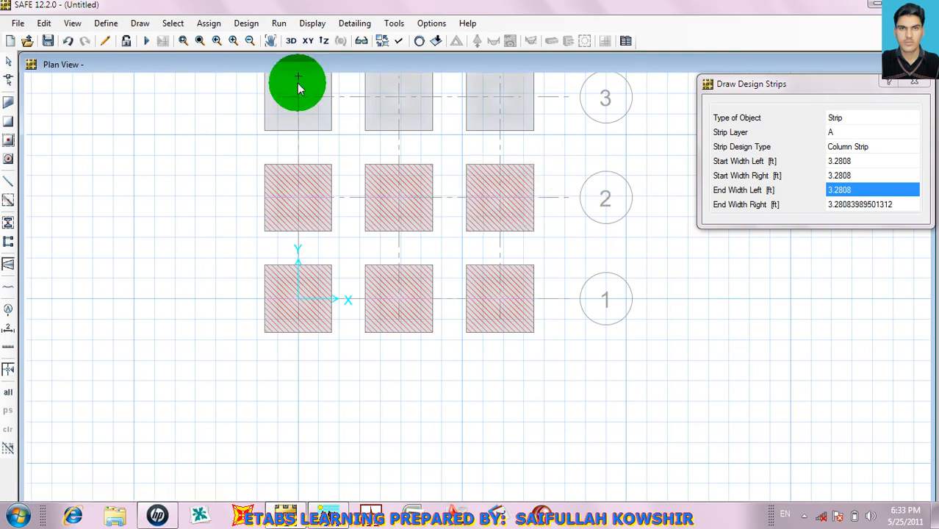
Draw separate layer A column strips along grid line 3 across each of its three footings, between opposite edge midpoints.
middle_drag(311, 100, 351, 165)
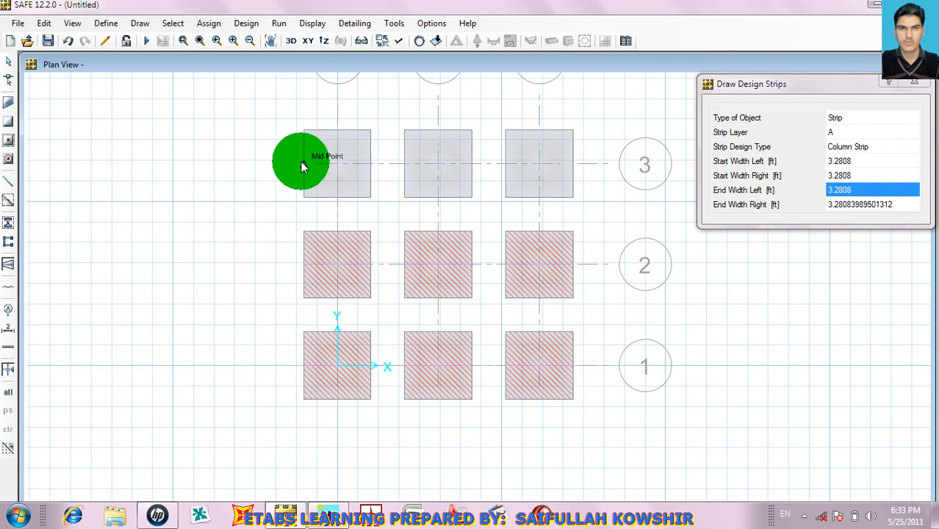
click(302, 164)
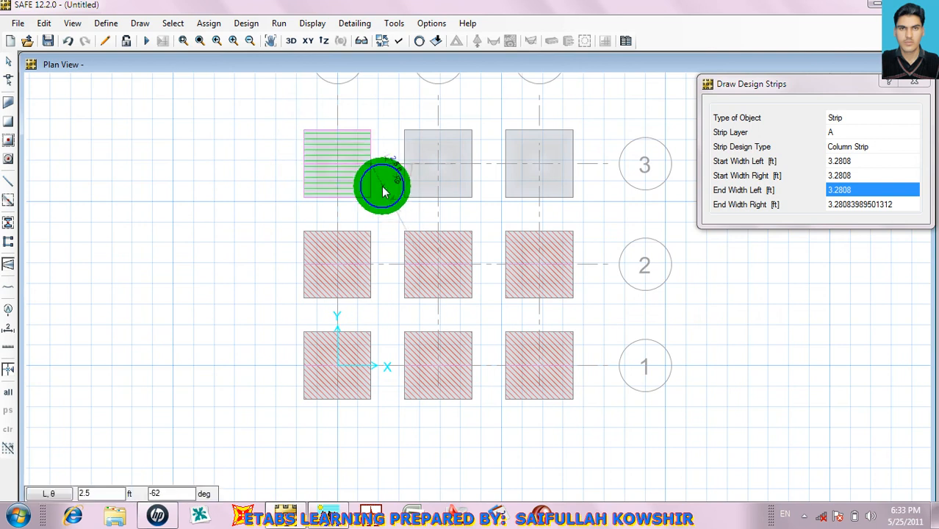
key(Return)
click(409, 166)
click(472, 166)
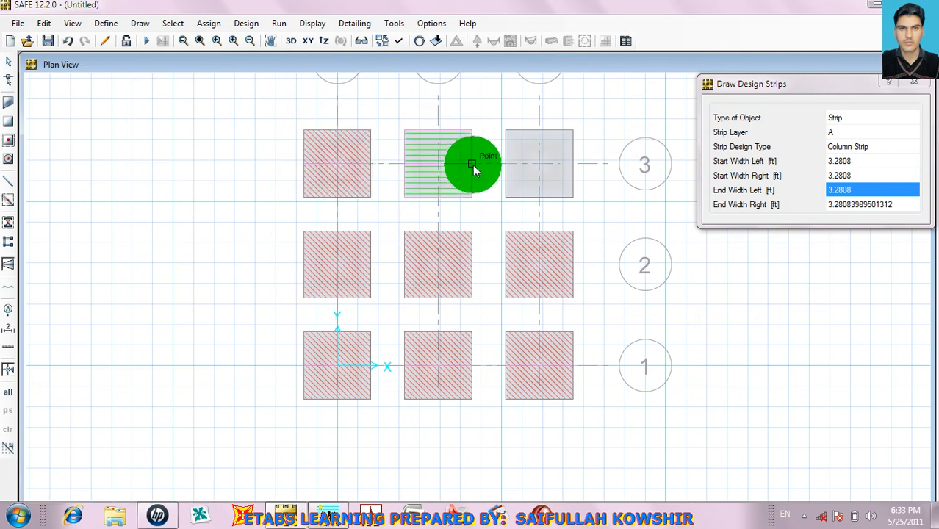
key(Return)
click(504, 165)
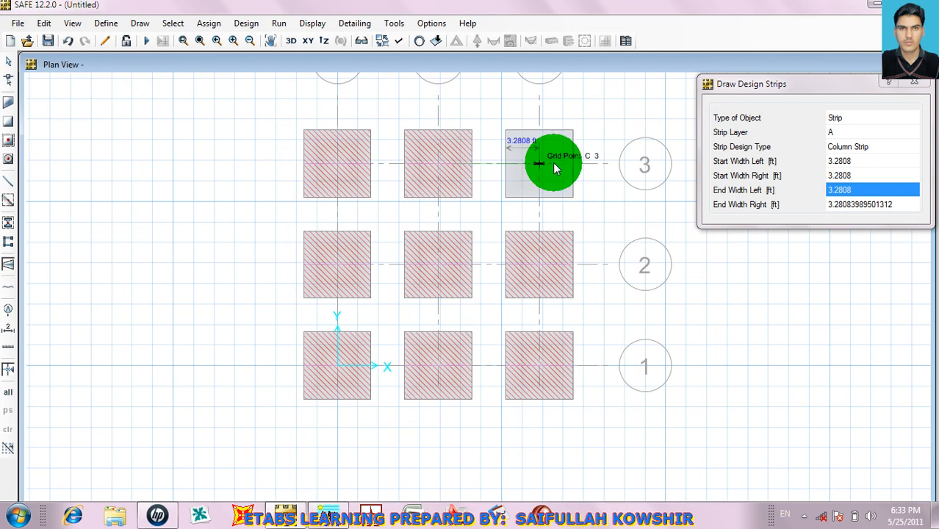
click(572, 167)
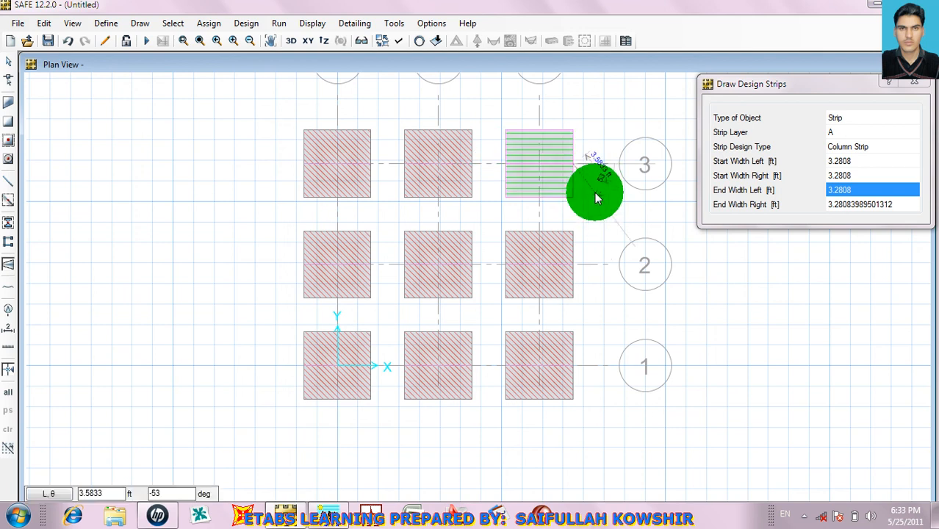
key(Return)
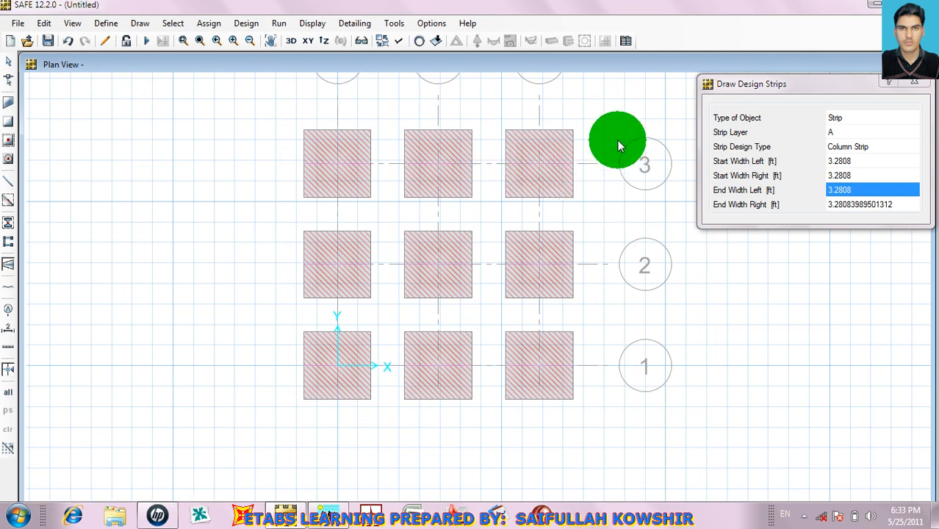
Hide Design Strip Layer A in the plan view.
click(398, 41)
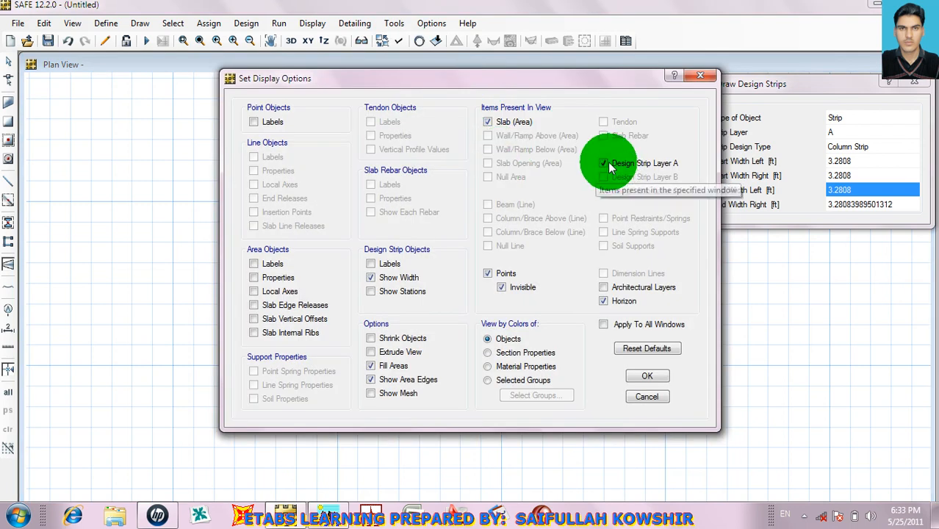
click(603, 163)
click(639, 378)
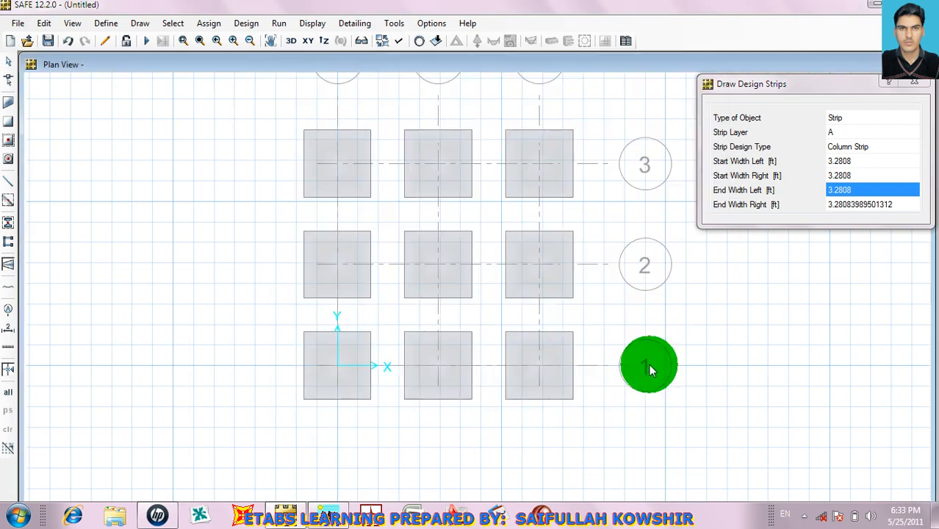
Switch the strip layer to B and draw separate column strips along grid line A across each of its three footings, between edge midpoints.
click(846, 132)
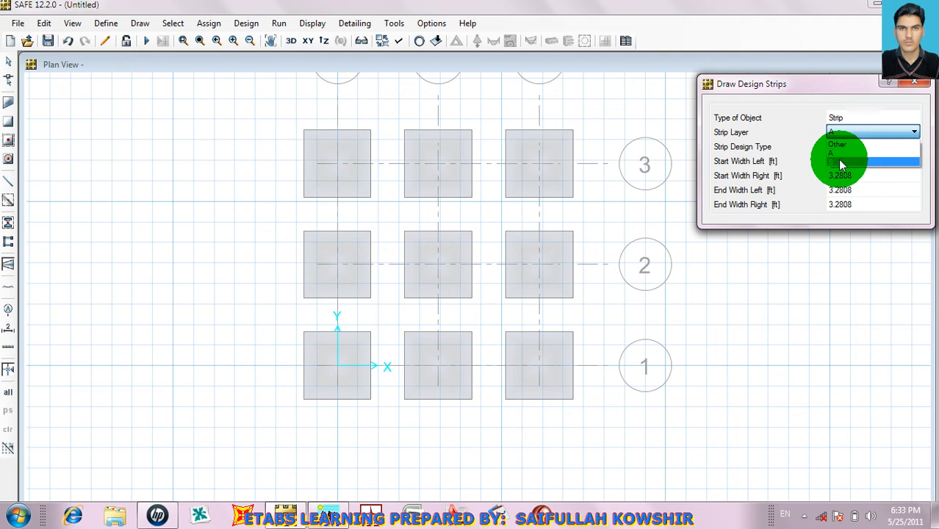
click(849, 149)
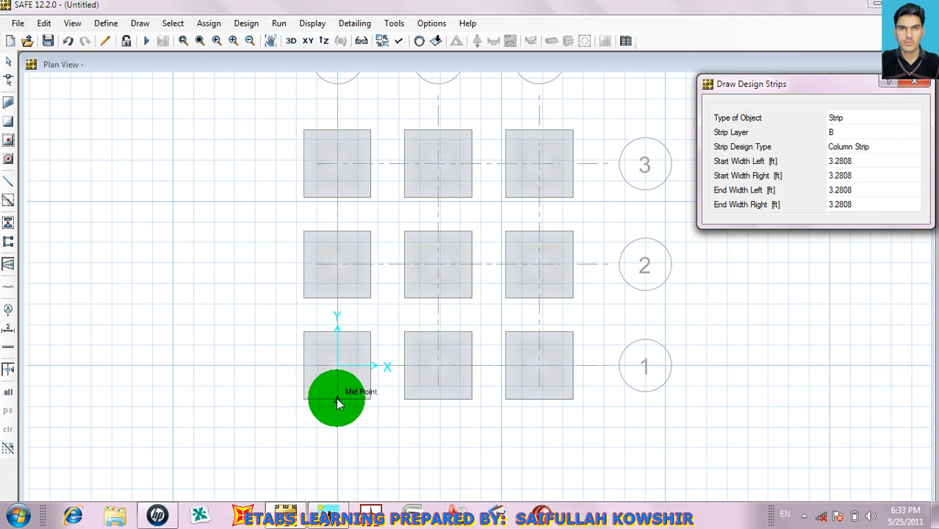
click(338, 400)
click(337, 332)
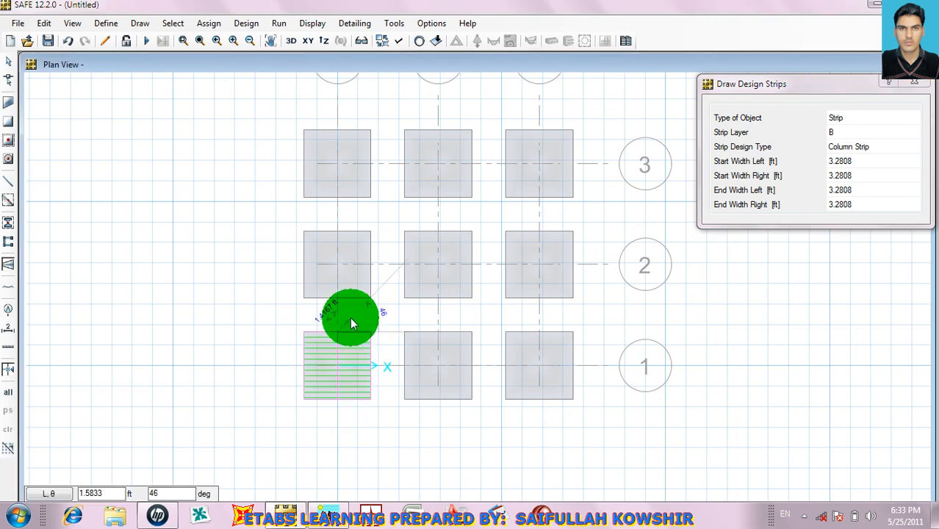
click(338, 297)
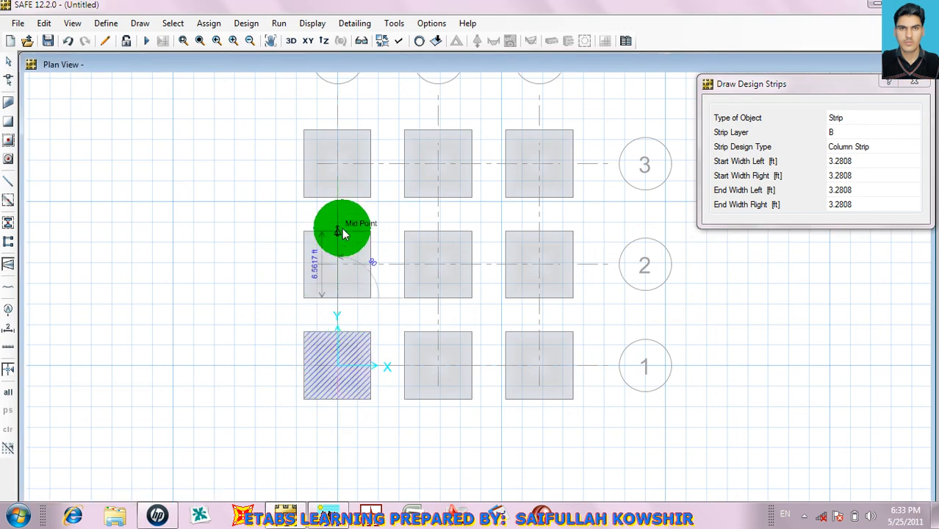
click(337, 232)
right_click(352, 218)
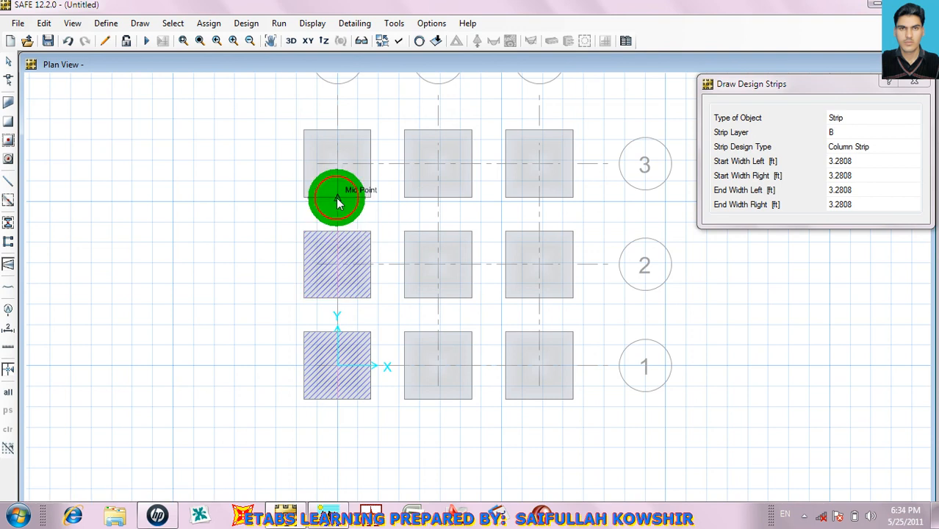
click(337, 197)
click(334, 130)
right_click(377, 119)
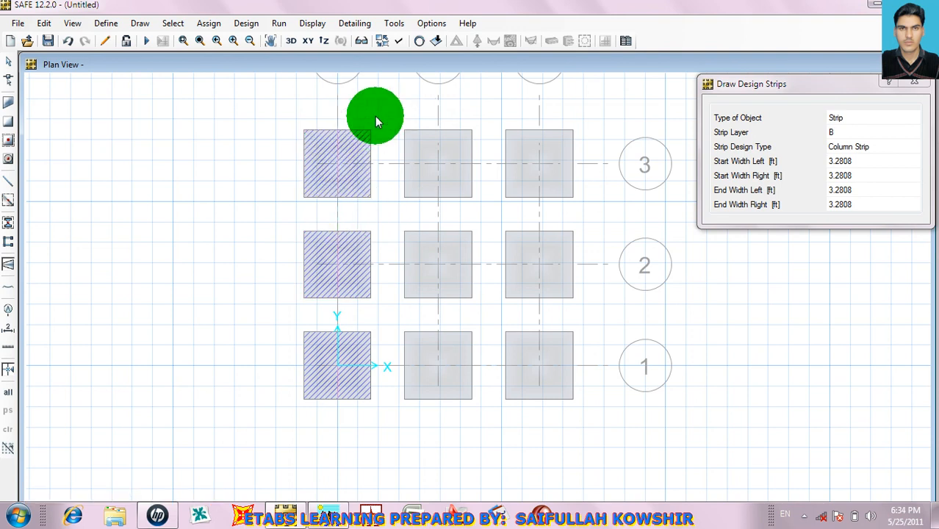
Draw separate layer B column strips along grid line B across the footings at B-1, B-2 and B-3, between opposite edge midpoints.
click(438, 398)
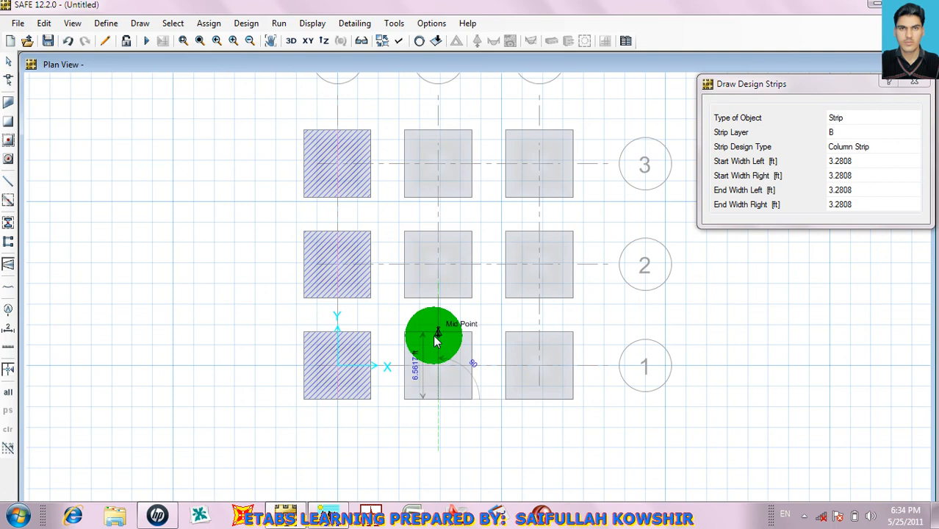
click(438, 332)
right_click(439, 335)
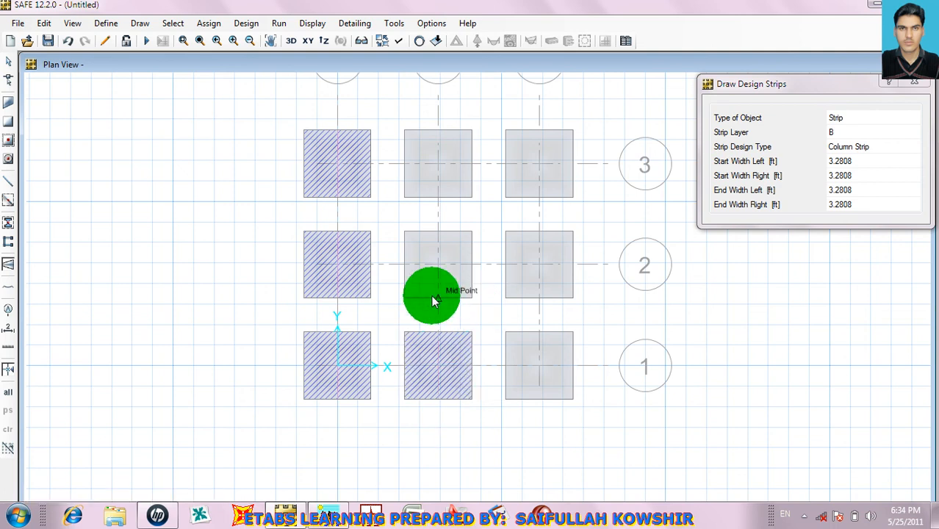
click(439, 299)
click(439, 230)
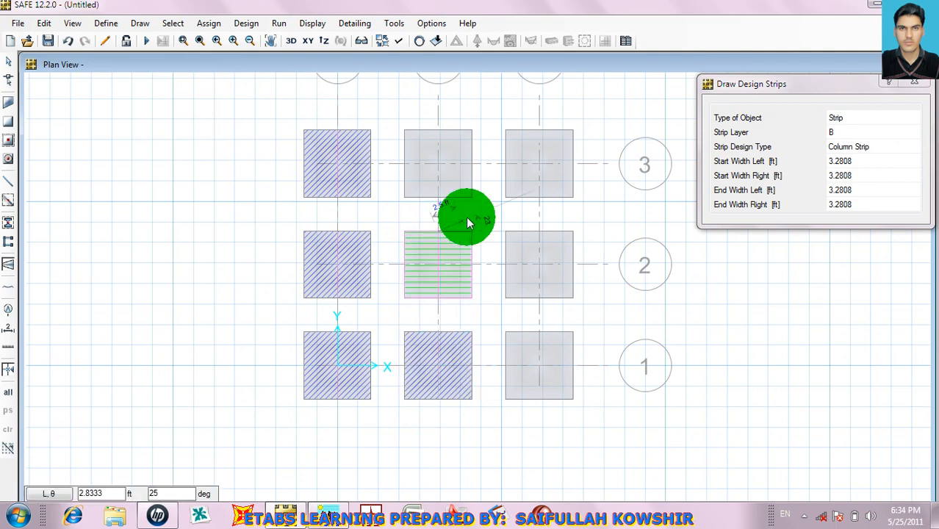
right_click(444, 202)
click(439, 197)
click(438, 130)
right_click(437, 130)
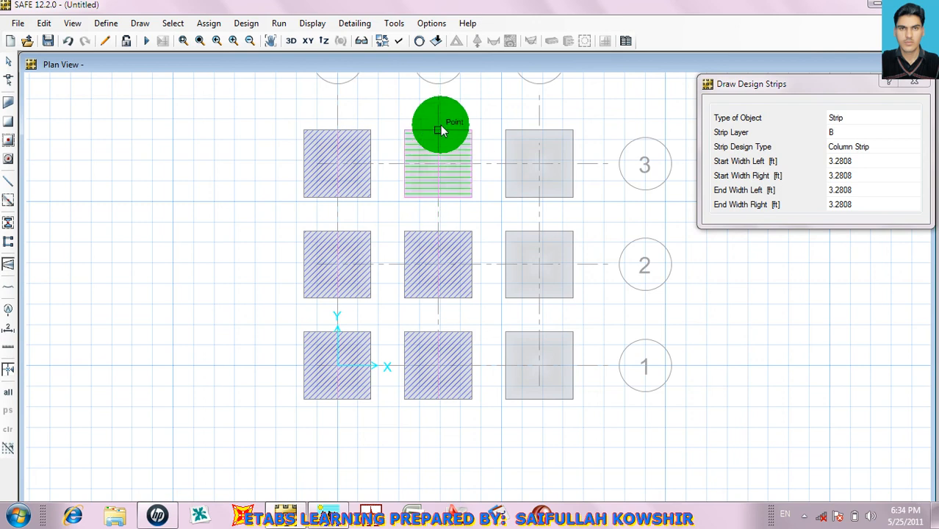
Draw separate layer B column strips along grid line C across the footings at C-1, C-2 and C-3, between opposite edge midpoints.
click(542, 399)
click(541, 334)
right_click(553, 310)
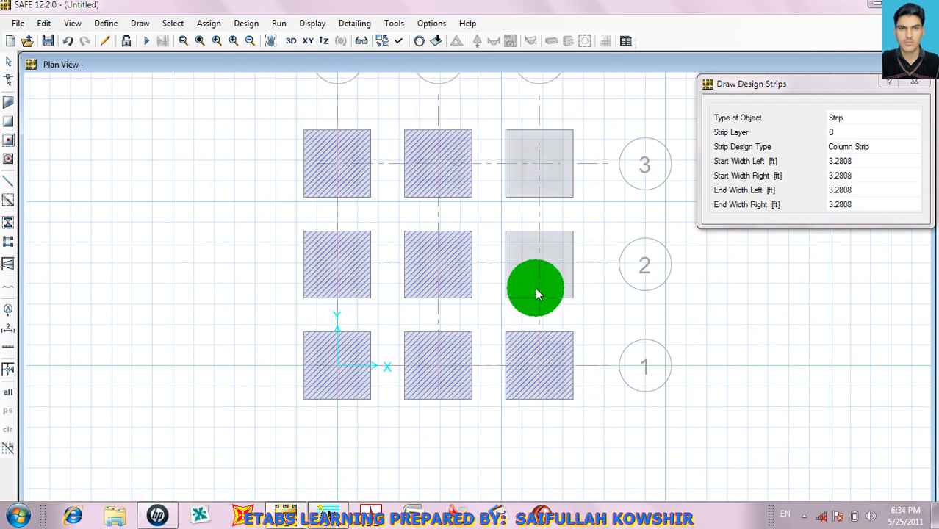
click(540, 300)
click(540, 231)
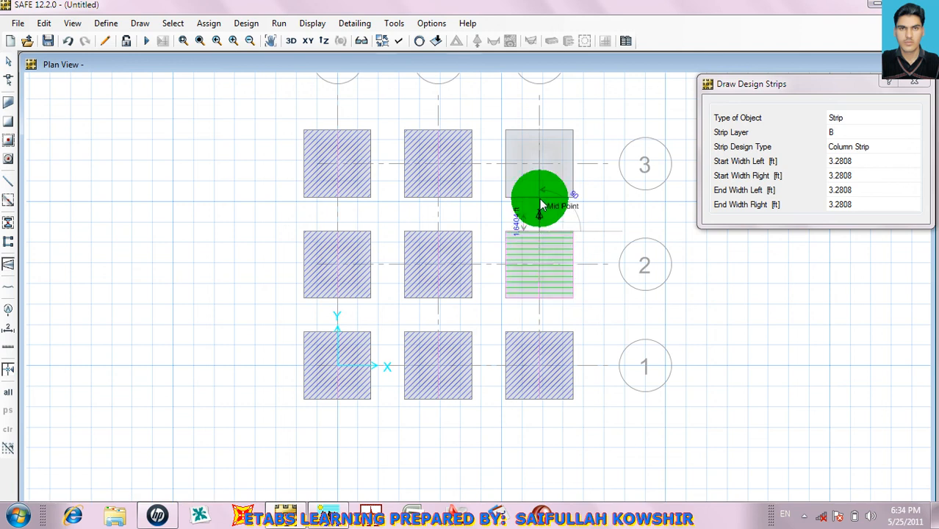
right_click(541, 203)
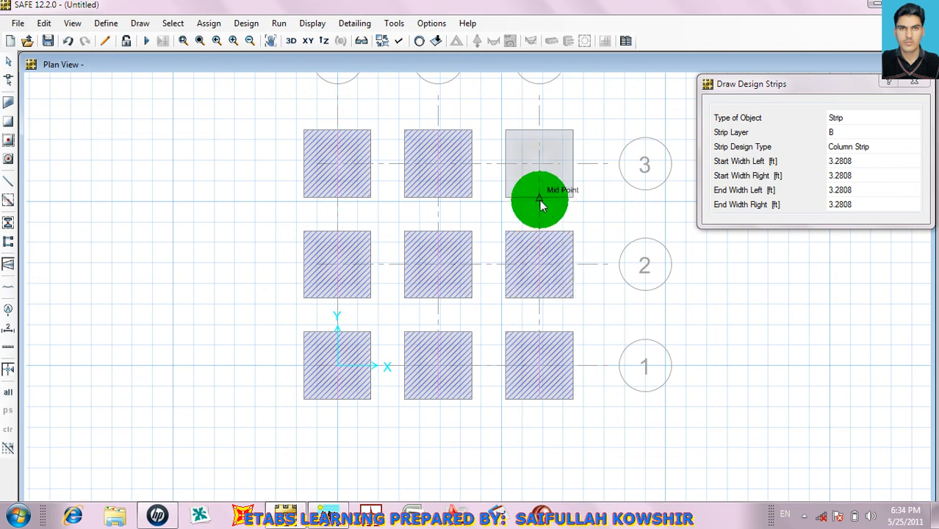
click(539, 198)
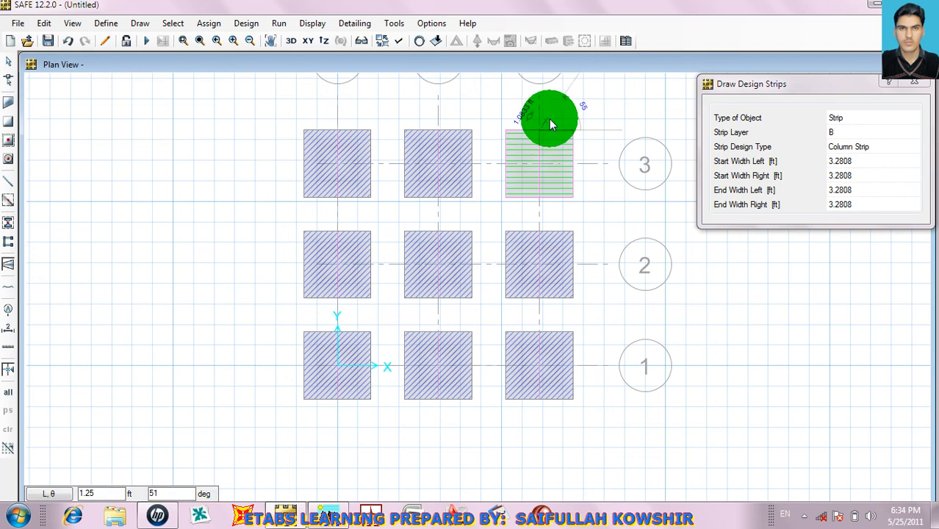
right_click(572, 112)
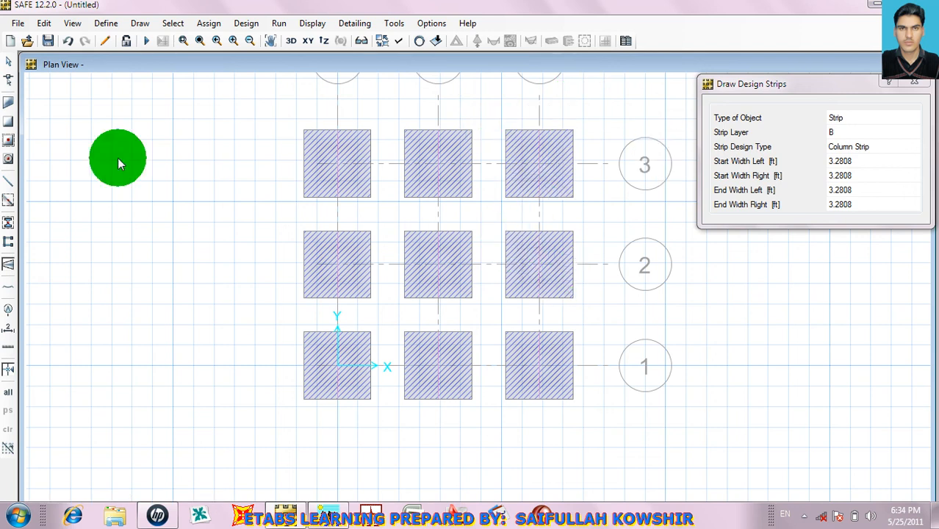
click(8, 63)
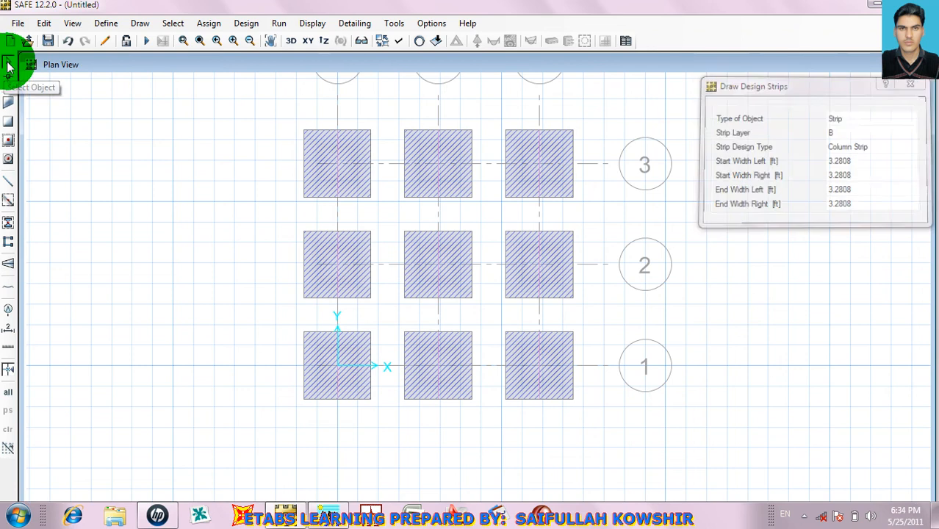
Hide Design Strip Layer B in the plan view.
click(397, 44)
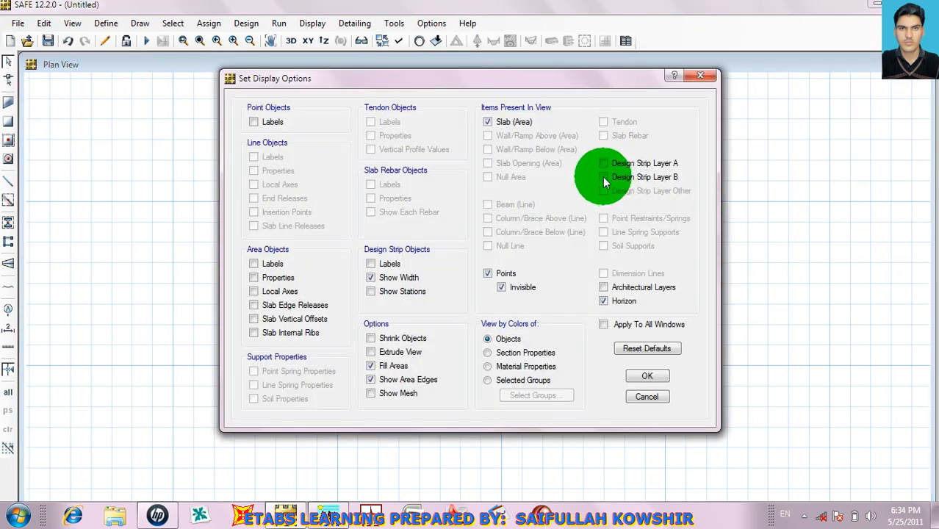
click(647, 376)
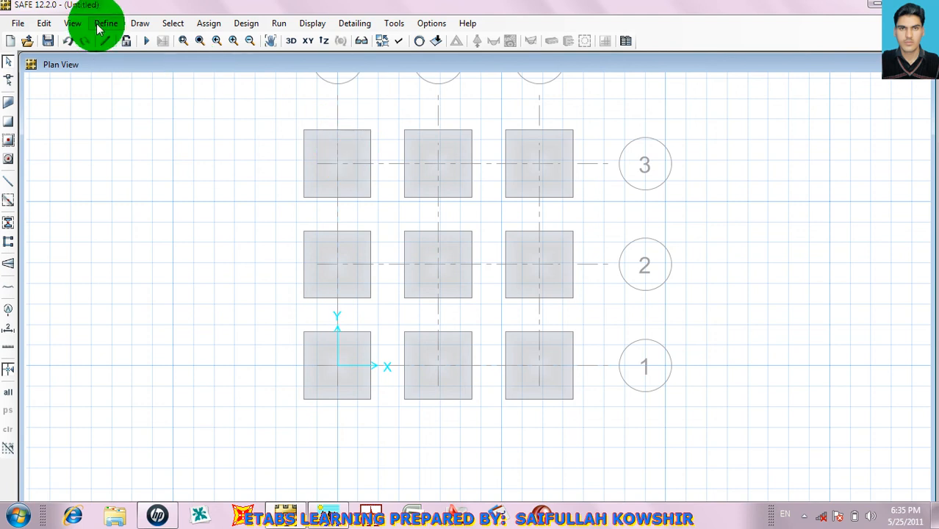
Select all slab areas that have the FOOTING slab property.
click(172, 25)
mouse_move(195, 56)
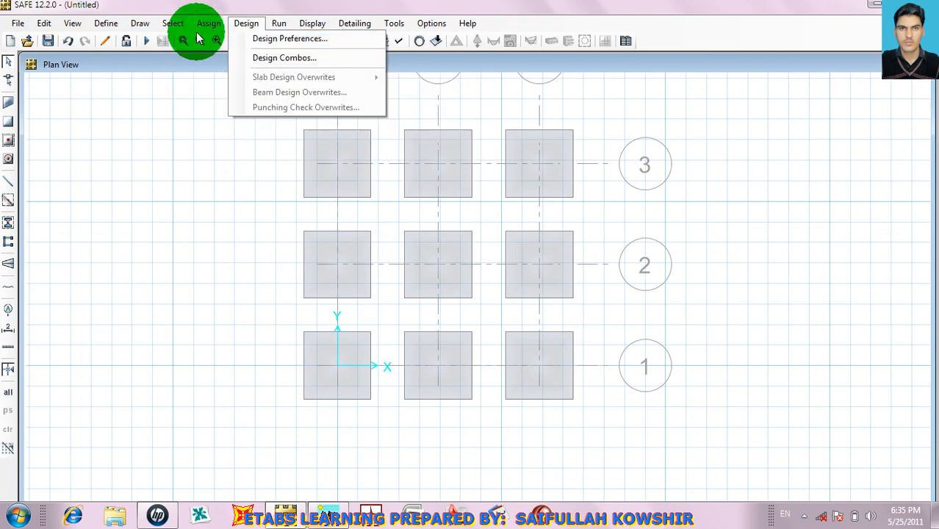
click(170, 25)
click(171, 25)
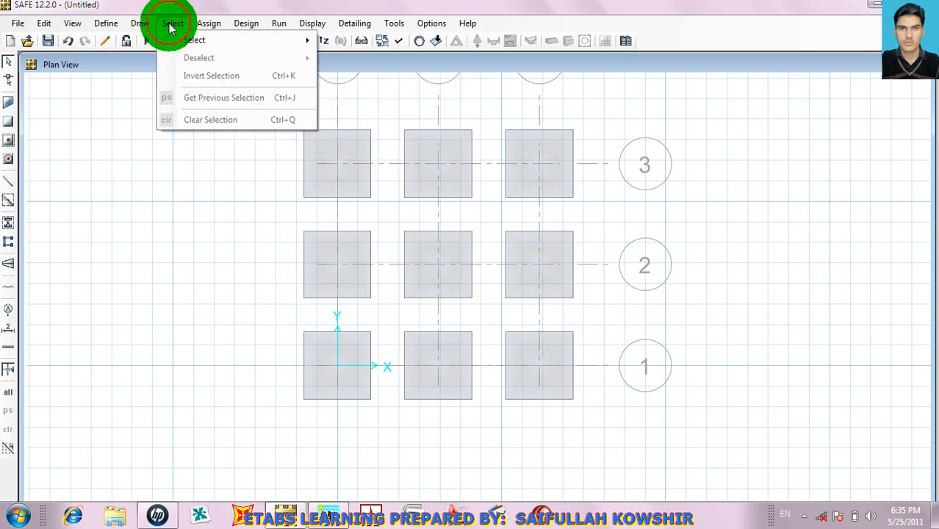
mouse_move(213, 41)
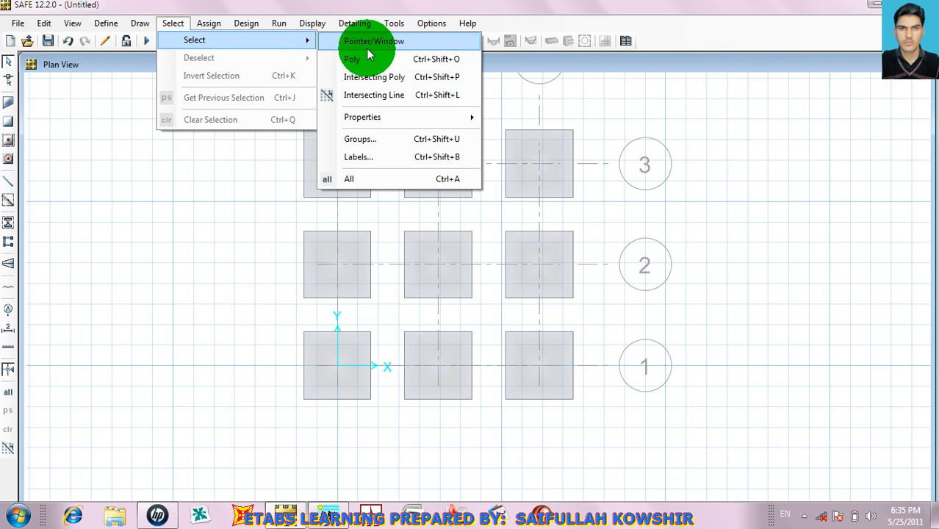
mouse_move(381, 123)
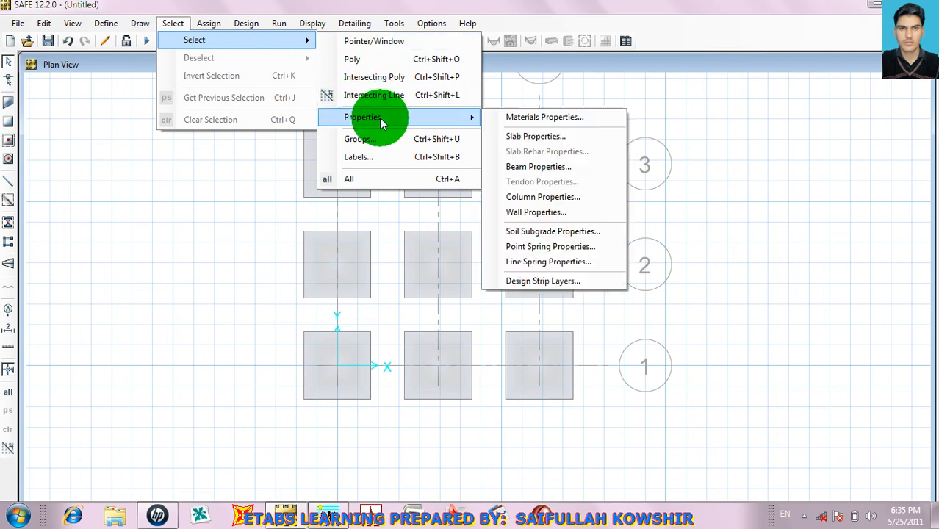
click(535, 138)
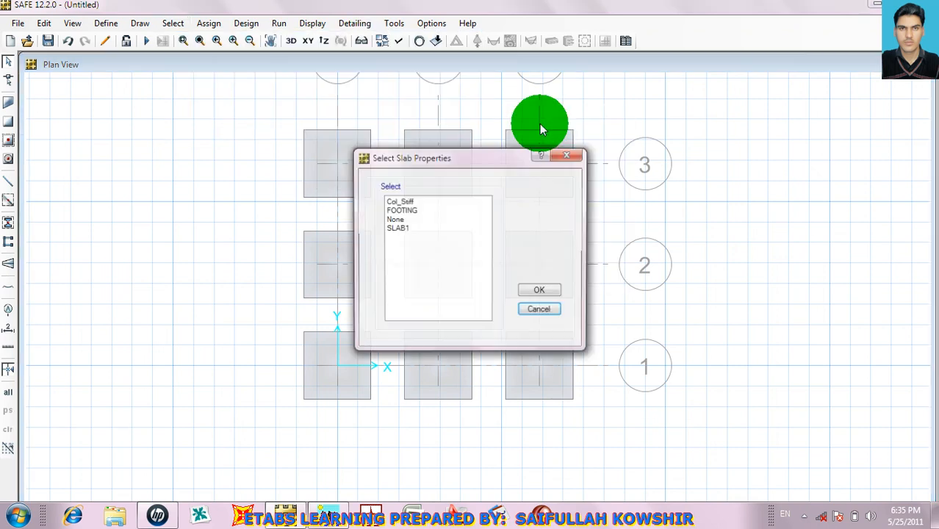
click(404, 210)
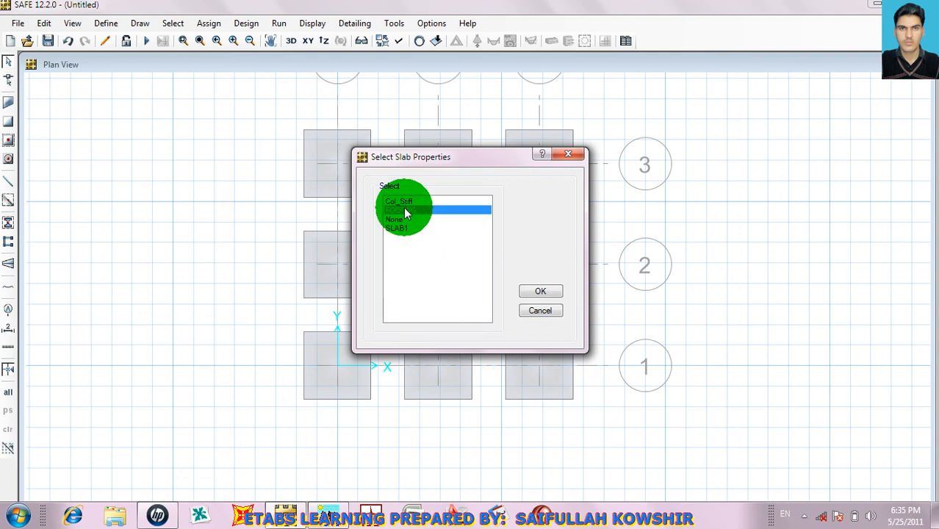
click(539, 292)
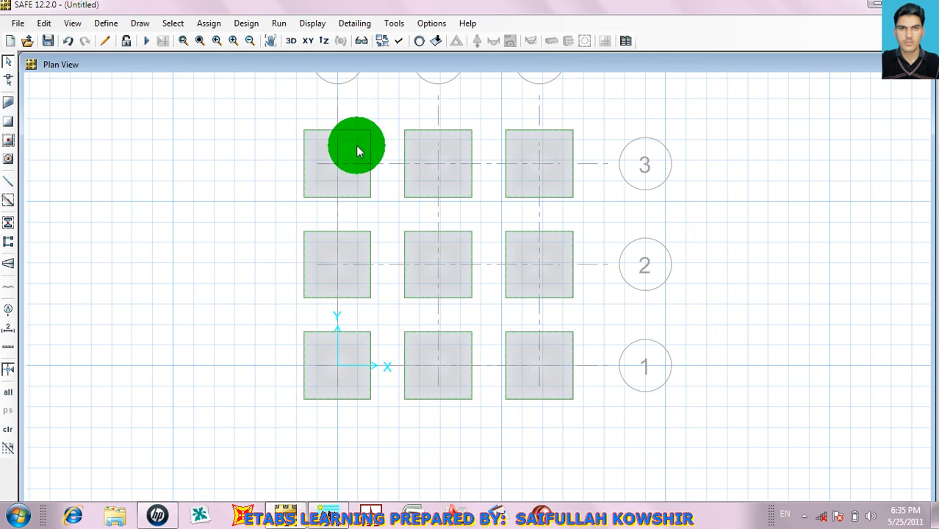
Start assigning soil support to the selected footings and open the definition of the SOIL1 subgrade property.
click(209, 24)
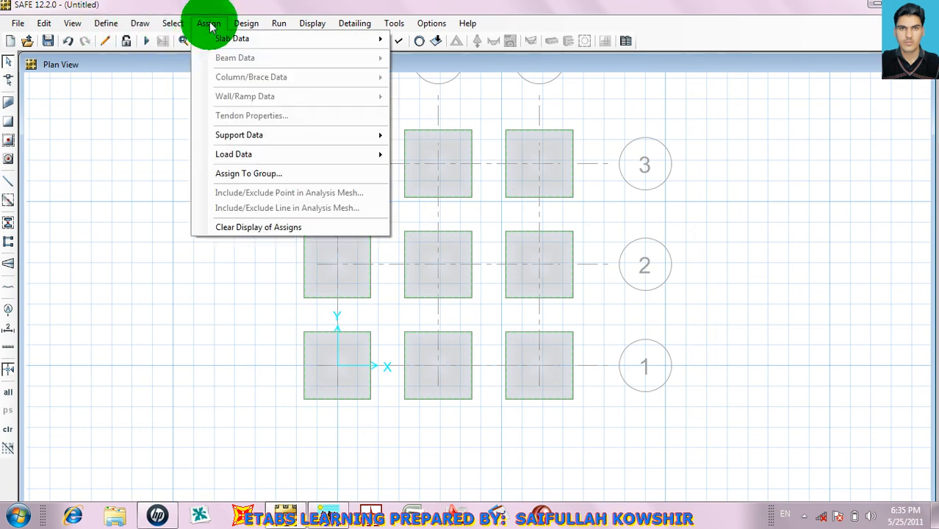
mouse_move(245, 152)
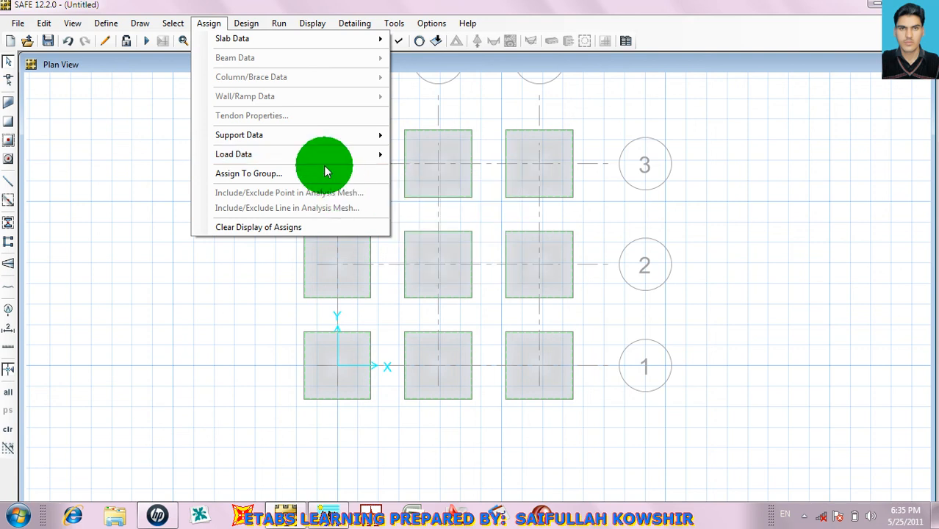
mouse_move(324, 134)
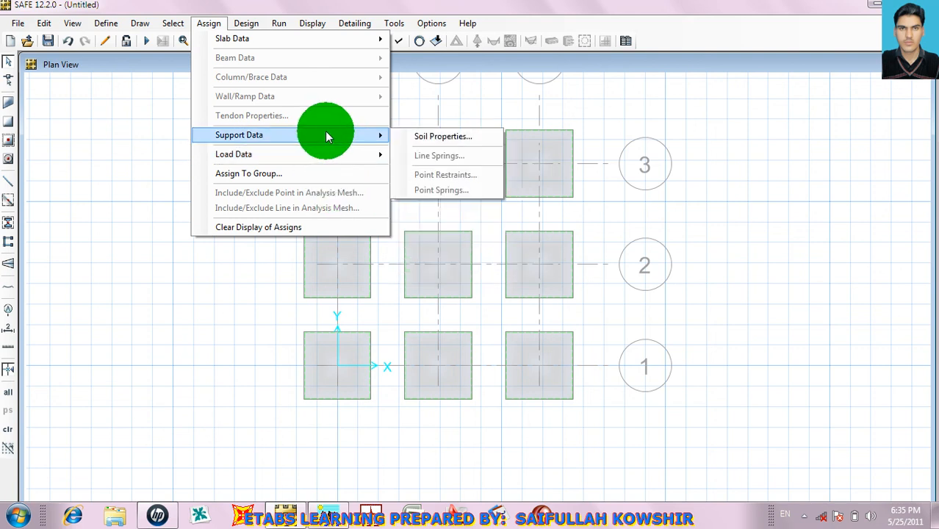
click(429, 141)
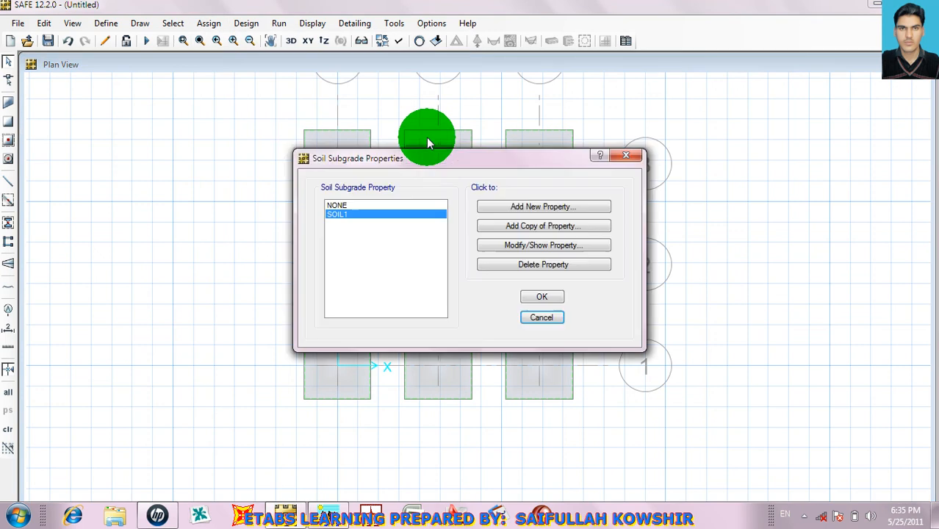
drag(432, 165, 200, 119)
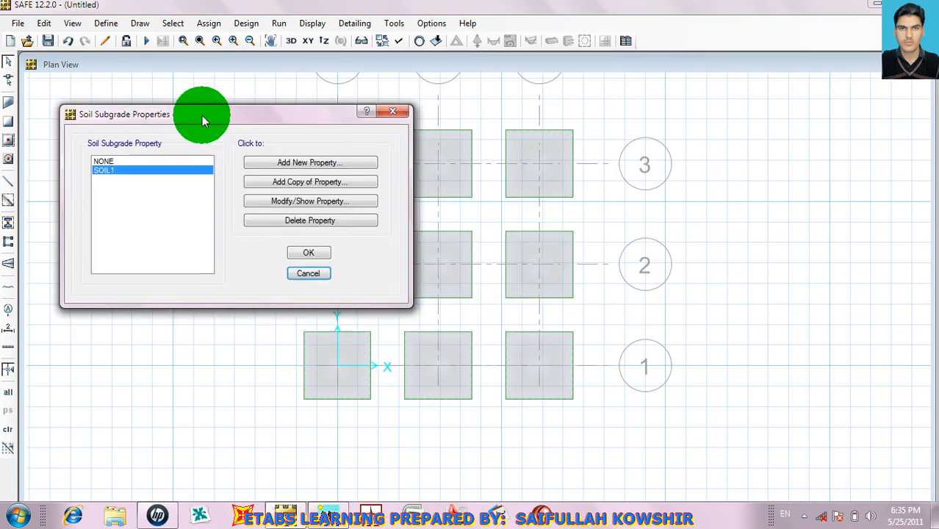
click(298, 202)
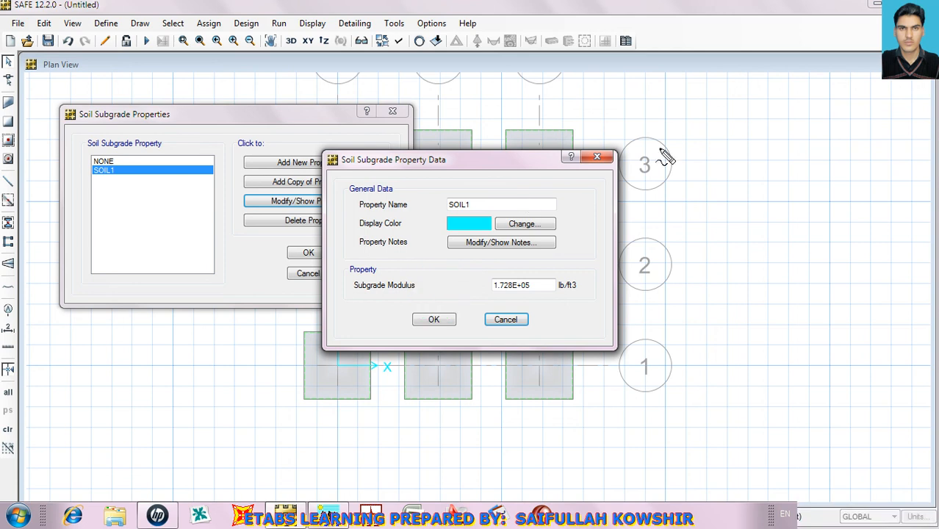
mouse_move(709, 132)
mouse_down()
mouse_move(690, 127)
mouse_move(718, 196)
mouse_move(725, 180)
mouse_move(733, 192)
mouse_move(749, 184)
mouse_up()
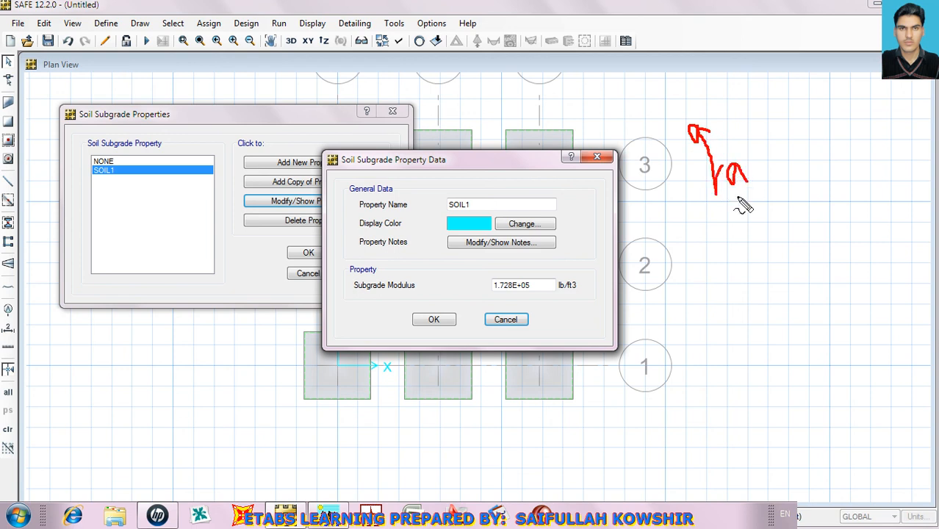
drag(697, 217, 761, 193)
mouse_move(733, 230)
mouse_down()
mouse_move(728, 221)
mouse_move(725, 250)
mouse_move(762, 220)
mouse_up()
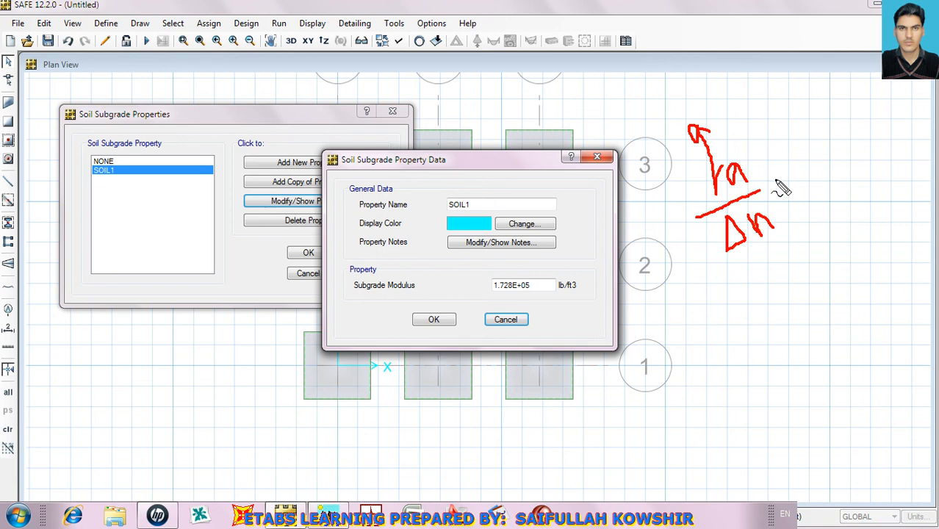
drag(764, 177, 798, 189)
drag(781, 156, 779, 193)
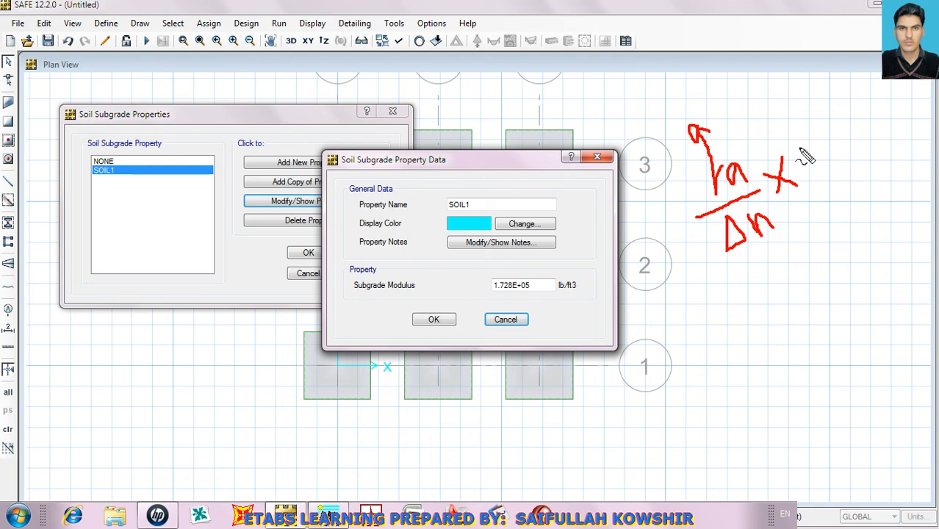
mouse_move(800, 151)
mouse_down()
mouse_move(824, 164)
mouse_move(820, 176)
mouse_up()
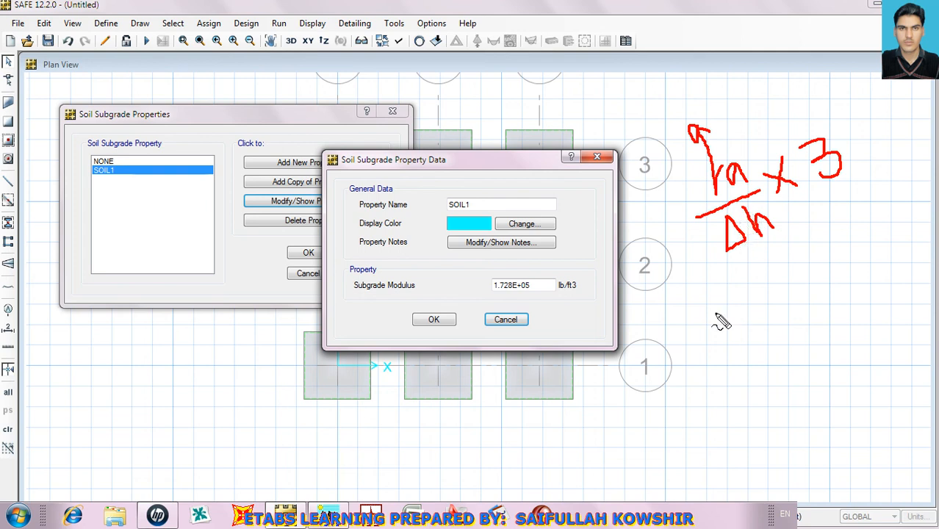
mouse_move(717, 314)
mouse_down()
mouse_move(702, 323)
mouse_move(732, 358)
mouse_up()
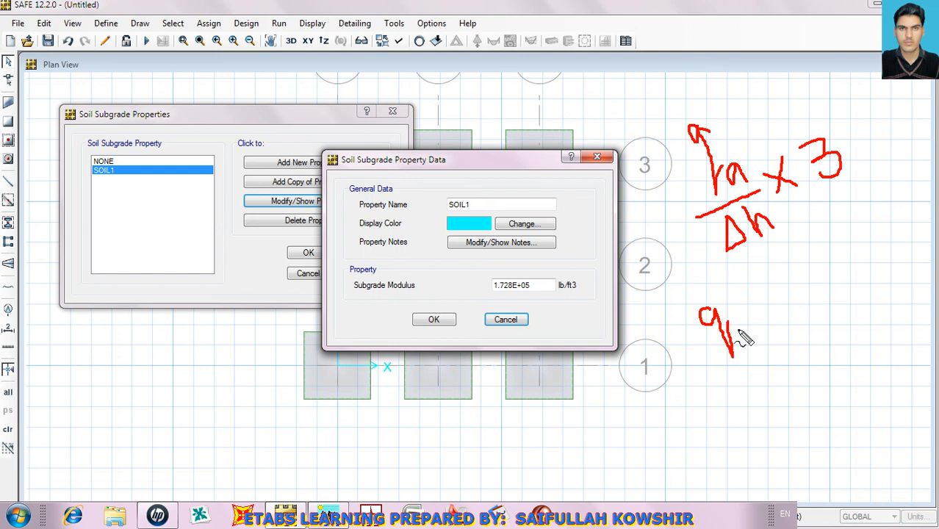
drag(743, 322, 744, 329)
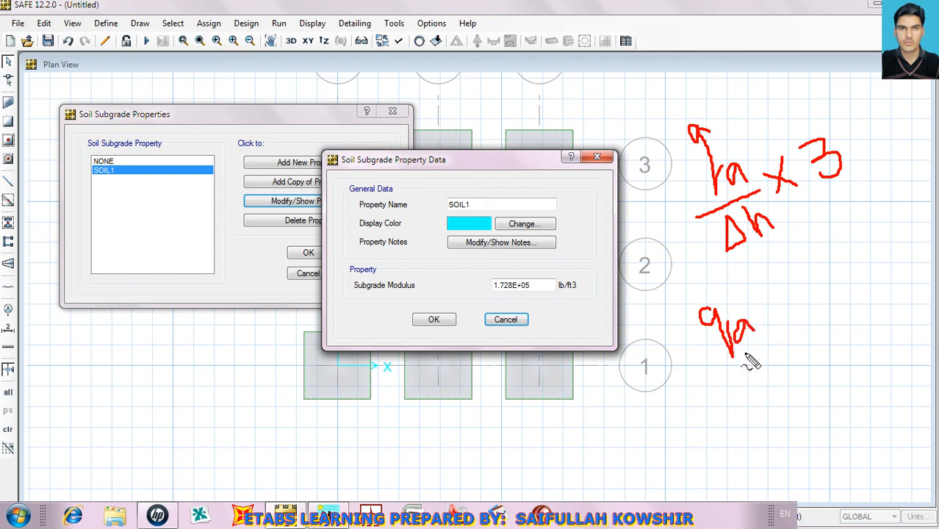
drag(711, 378, 777, 340)
drag(743, 376, 762, 394)
drag(761, 358, 765, 384)
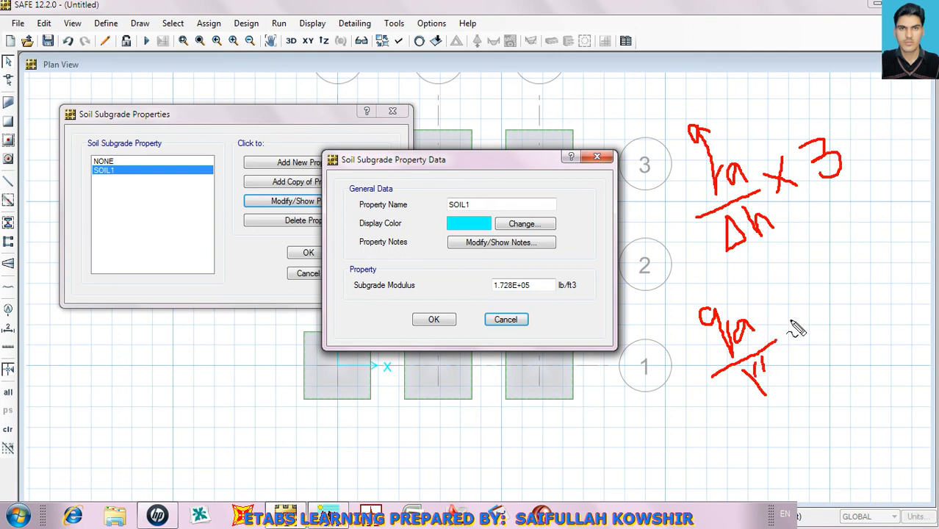
mouse_move(779, 322)
mouse_down()
mouse_move(814, 336)
mouse_move(798, 348)
mouse_up()
mouse_move(809, 302)
mouse_down()
mouse_move(846, 311)
mouse_move(833, 332)
mouse_up()
mouse_move(850, 283)
mouse_down()
mouse_move(865, 273)
mouse_move(874, 283)
mouse_up()
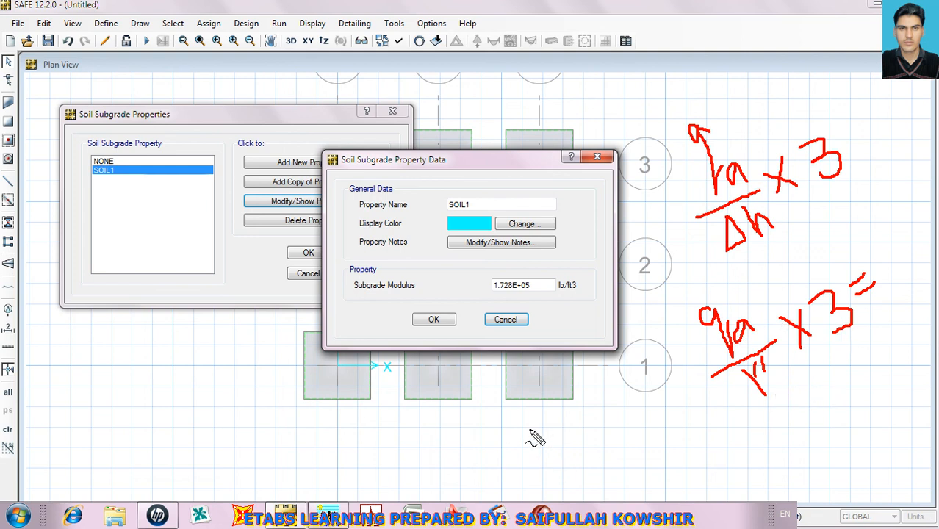
mouse_move(527, 432)
mouse_down()
mouse_move(530, 448)
mouse_move(551, 454)
mouse_move(567, 424)
mouse_up()
mouse_move(562, 465)
mouse_down()
mouse_move(588, 435)
mouse_move(608, 492)
mouse_move(635, 471)
mouse_move(637, 483)
mouse_move(656, 476)
mouse_up()
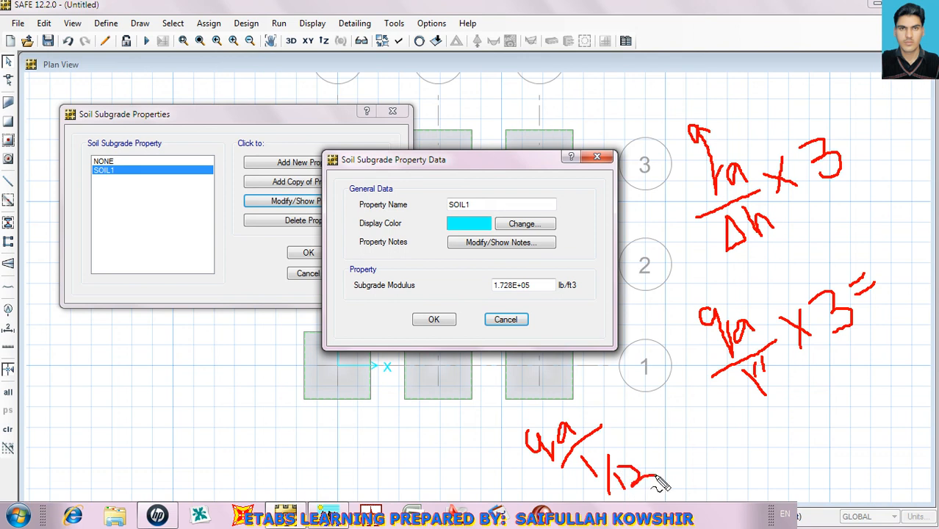
mouse_move(597, 404)
mouse_down()
mouse_move(621, 419)
mouse_move(615, 431)
mouse_up()
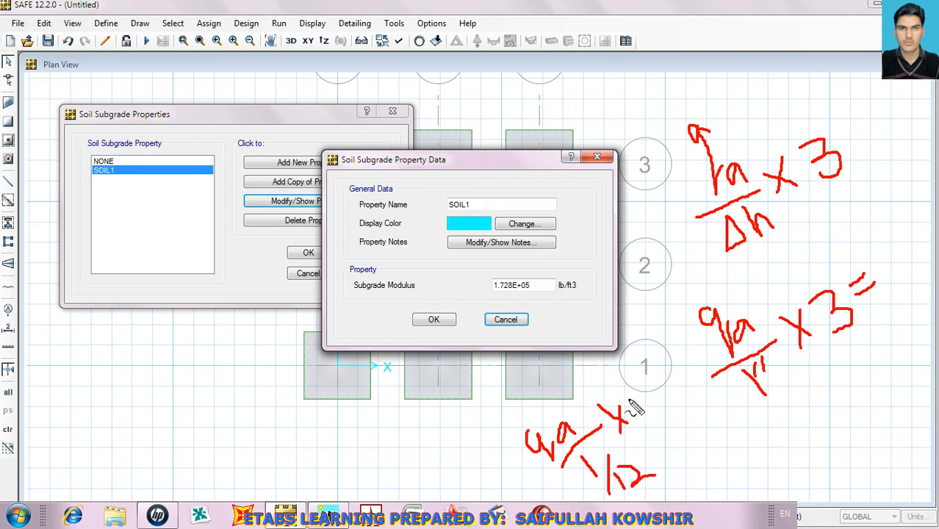
mouse_move(632, 401)
mouse_down()
mouse_move(650, 410)
mouse_move(633, 425)
mouse_move(699, 428)
mouse_move(699, 443)
mouse_move(737, 432)
mouse_move(718, 445)
mouse_up()
click(672, 413)
mouse_move(770, 416)
mouse_down()
mouse_move(764, 443)
mouse_move(768, 433)
mouse_move(783, 445)
mouse_move(813, 436)
mouse_up()
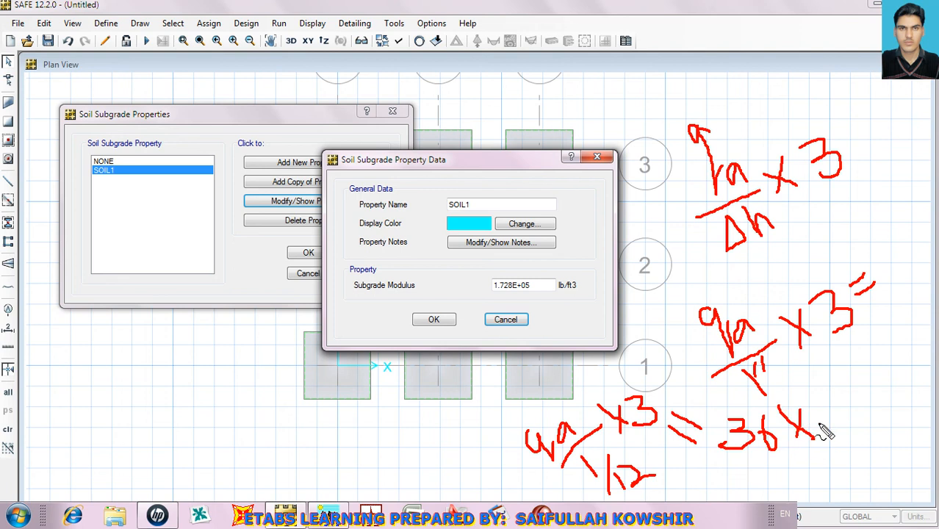
mouse_move(828, 405)
mouse_down()
mouse_move(817, 419)
mouse_move(824, 412)
mouse_move(834, 454)
mouse_up()
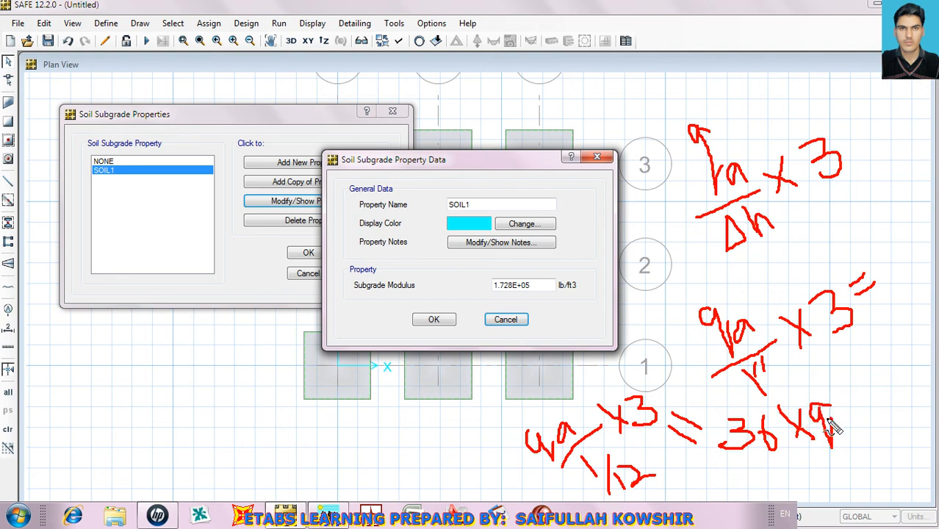
mouse_move(852, 424)
mouse_down()
mouse_move(841, 440)
mouse_move(861, 439)
mouse_up()
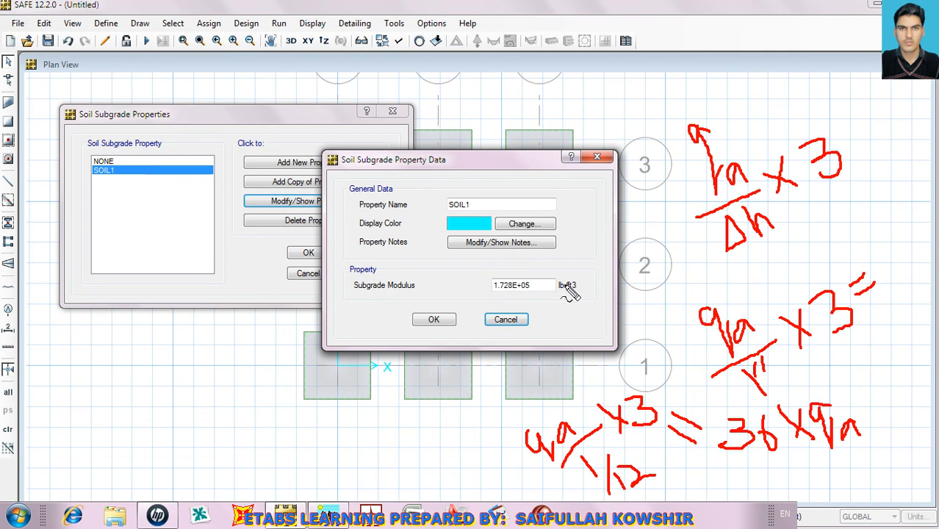
drag(766, 351, 762, 366)
mouse_move(339, 198)
mouse_down()
mouse_move(360, 220)
mouse_move(392, 192)
mouse_move(405, 229)
mouse_up()
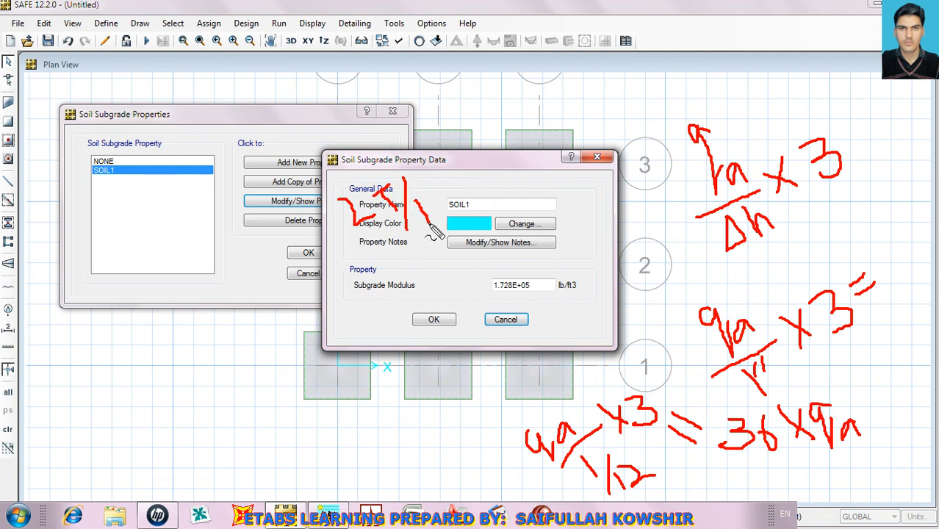
mouse_move(415, 203)
mouse_down()
mouse_move(422, 218)
mouse_move(454, 206)
mouse_move(460, 218)
mouse_up()
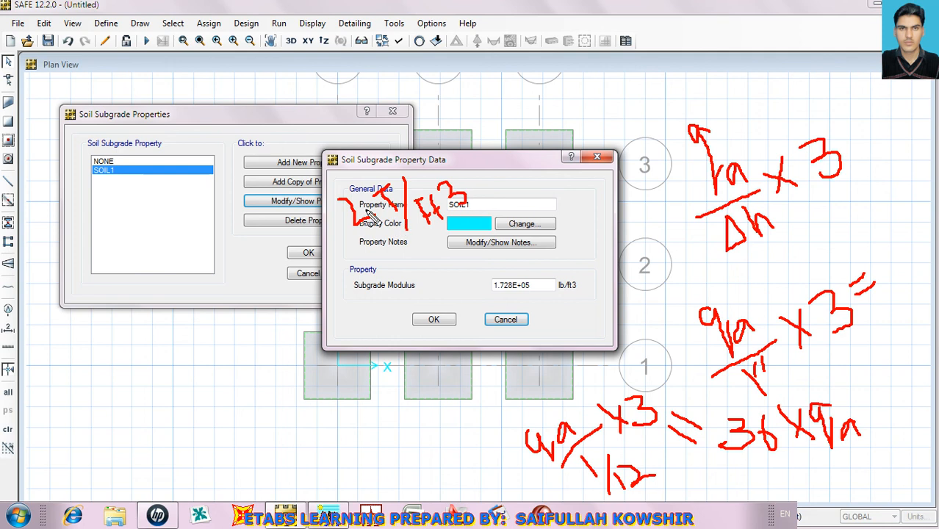
drag(340, 295, 382, 315)
mouse_move(383, 274)
mouse_down()
mouse_move(392, 301)
mouse_move(390, 266)
mouse_move(404, 307)
mouse_move(453, 295)
mouse_up()
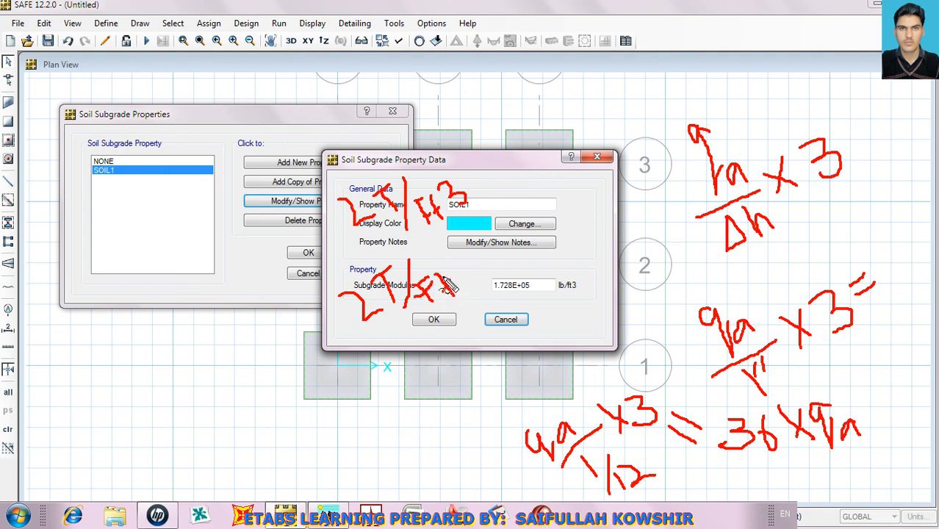
mouse_move(428, 257)
mouse_down()
mouse_move(443, 268)
mouse_move(452, 262)
mouse_move(438, 233)
mouse_move(368, 328)
mouse_move(457, 323)
mouse_move(473, 277)
mouse_up()
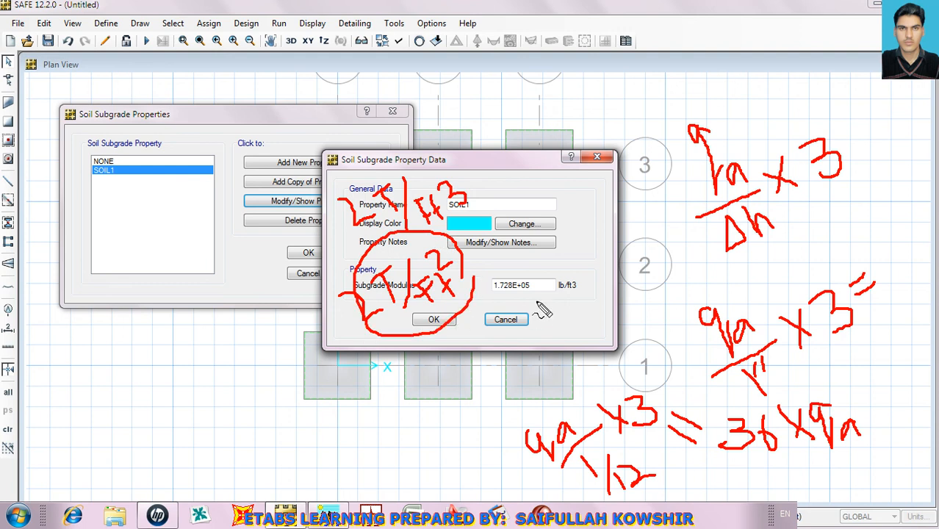
drag(535, 296, 555, 323)
mouse_move(531, 288)
mouse_down()
mouse_move(561, 298)
mouse_move(564, 286)
mouse_move(536, 309)
mouse_up()
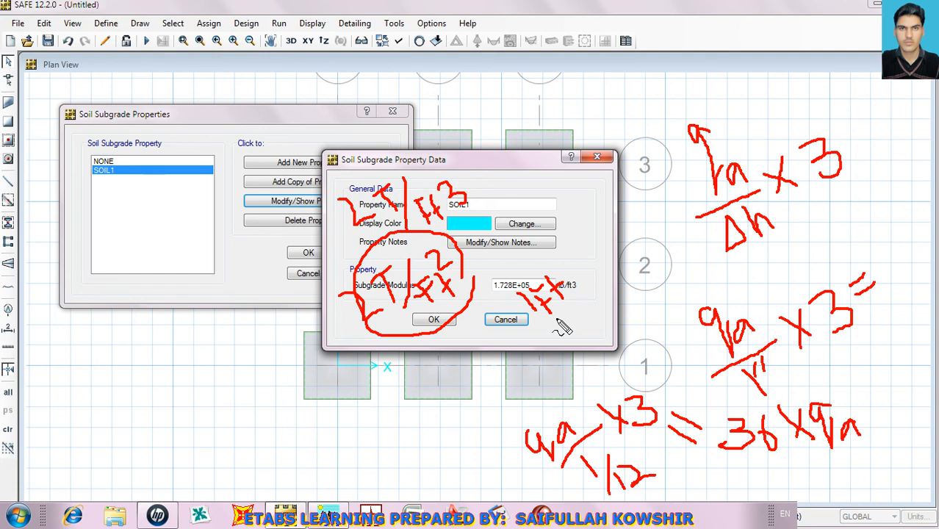
key(Escape)
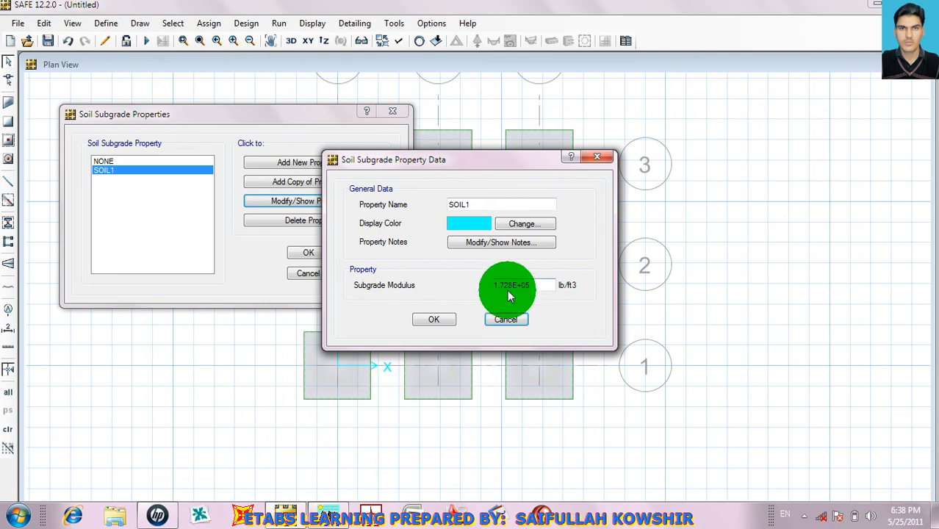
Accept the SOIL1 subgrade definition without changes and assign SOIL1 as soil support to the selected footings.
click(541, 285)
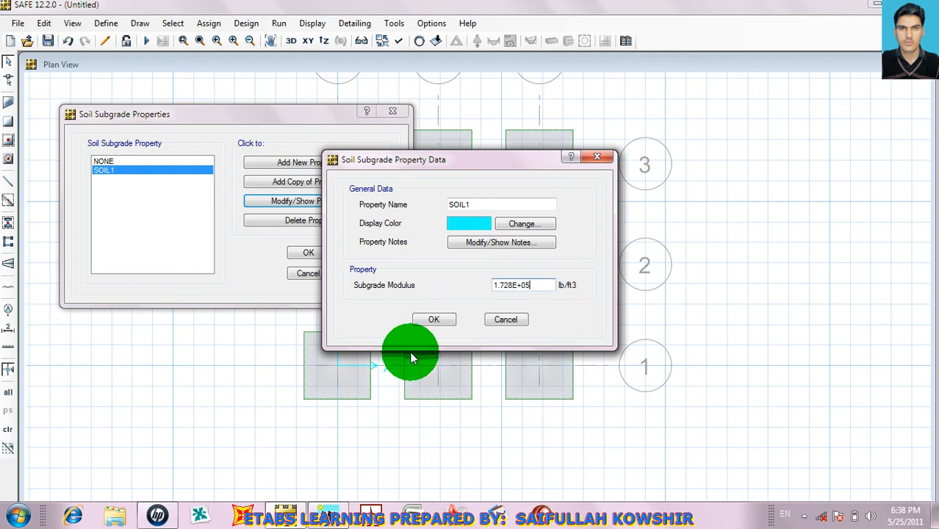
click(433, 319)
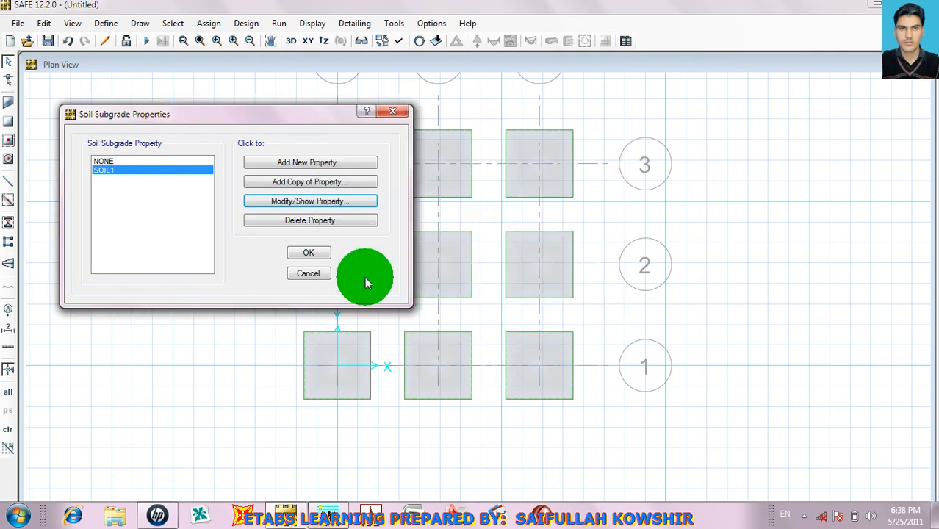
click(313, 254)
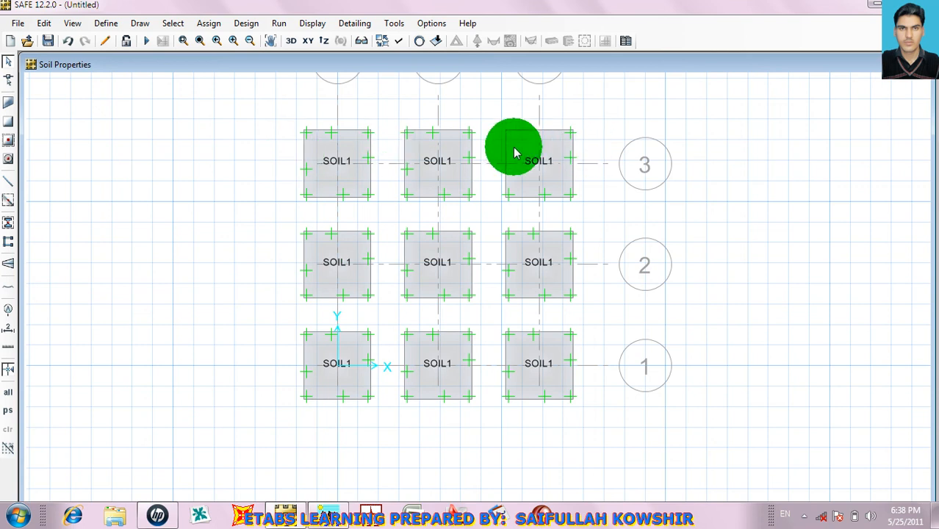
Show the area object labels on the footings and clear the displayed soil assignments from the plan.
click(389, 43)
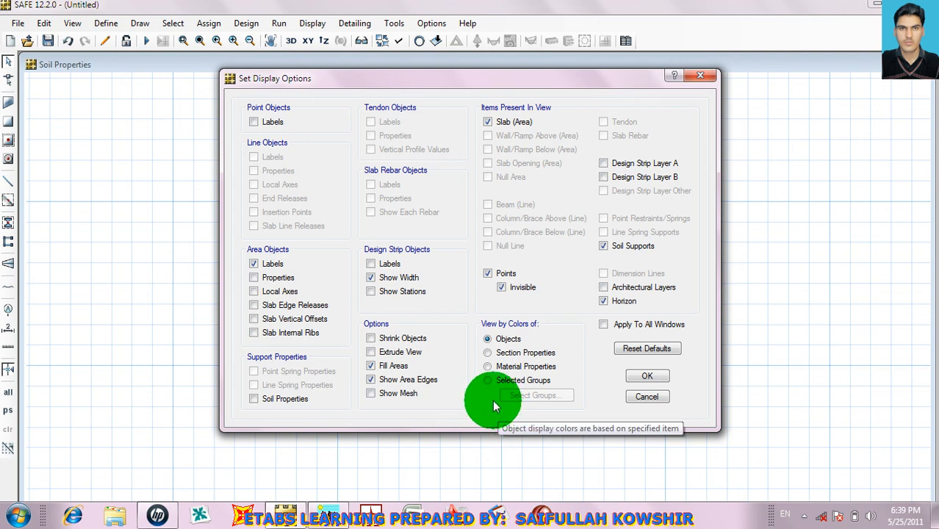
click(642, 377)
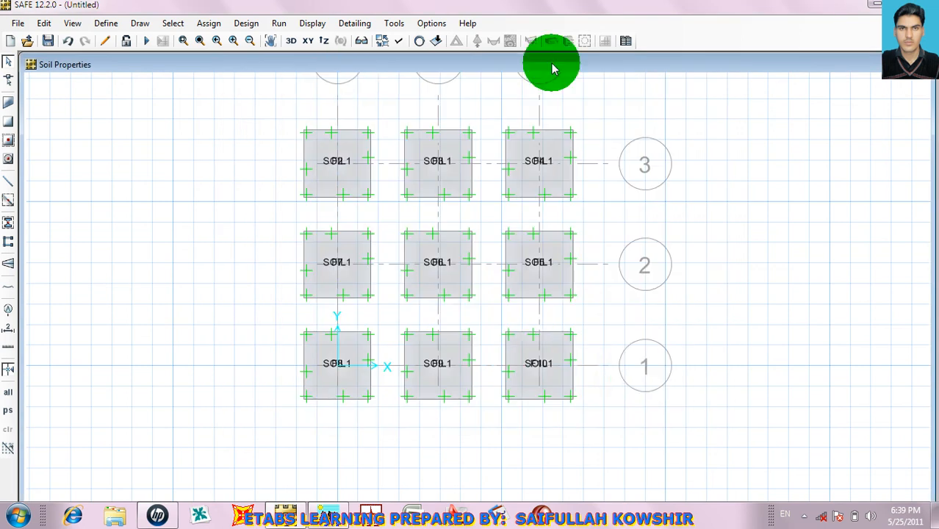
click(210, 23)
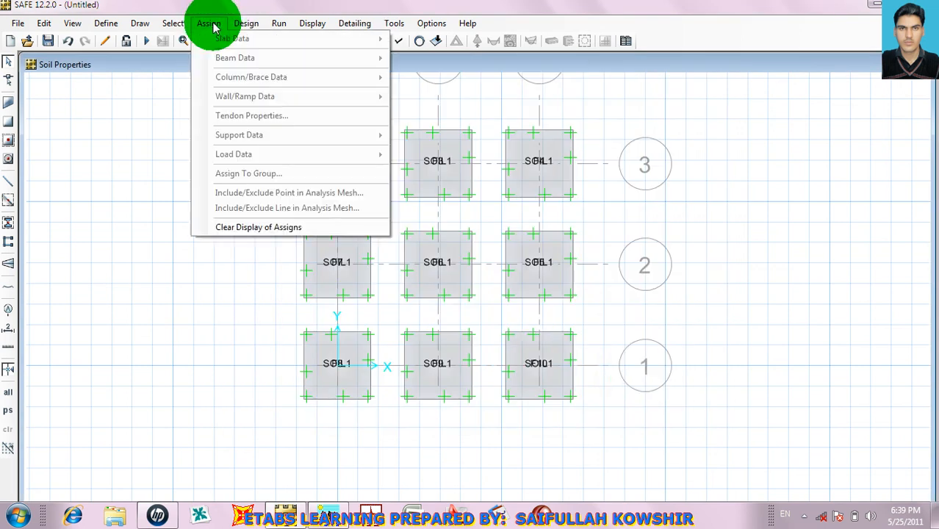
click(292, 230)
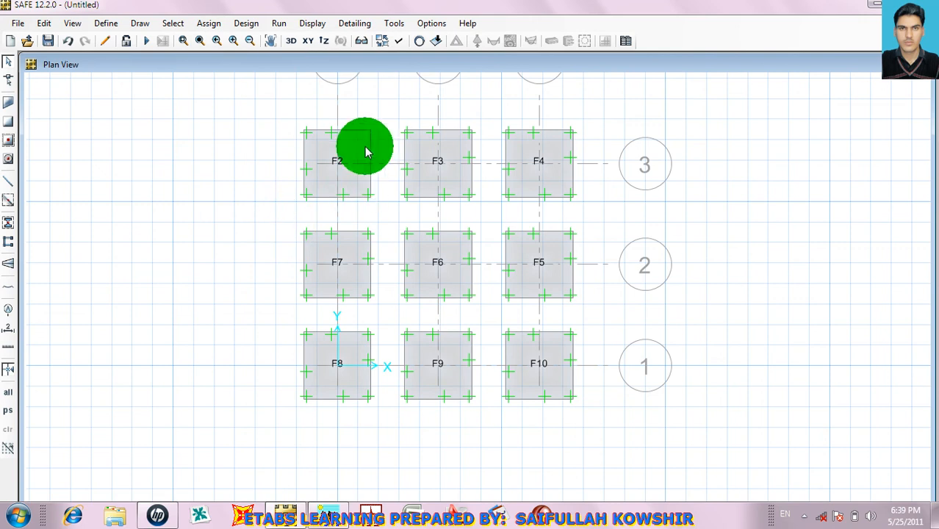
Show the slab property names on the footings in plan and hide the area object labels.
click(398, 41)
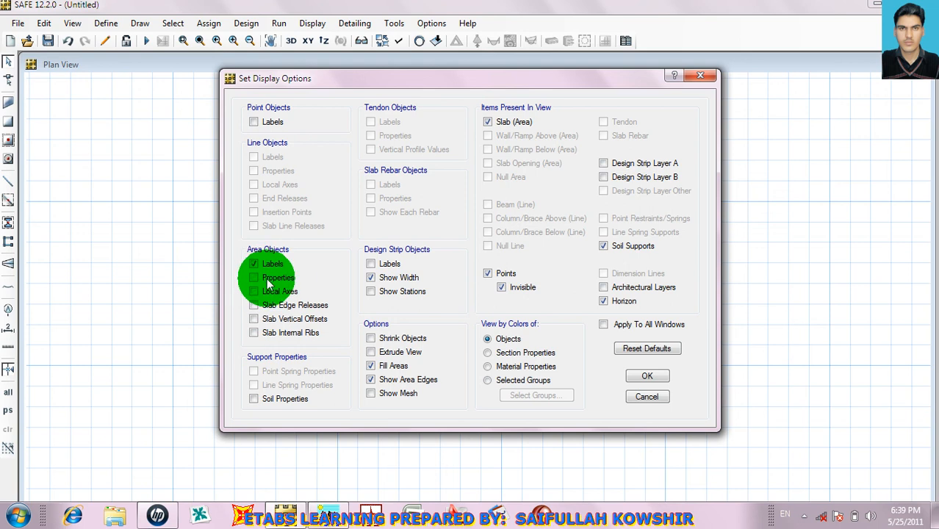
click(253, 278)
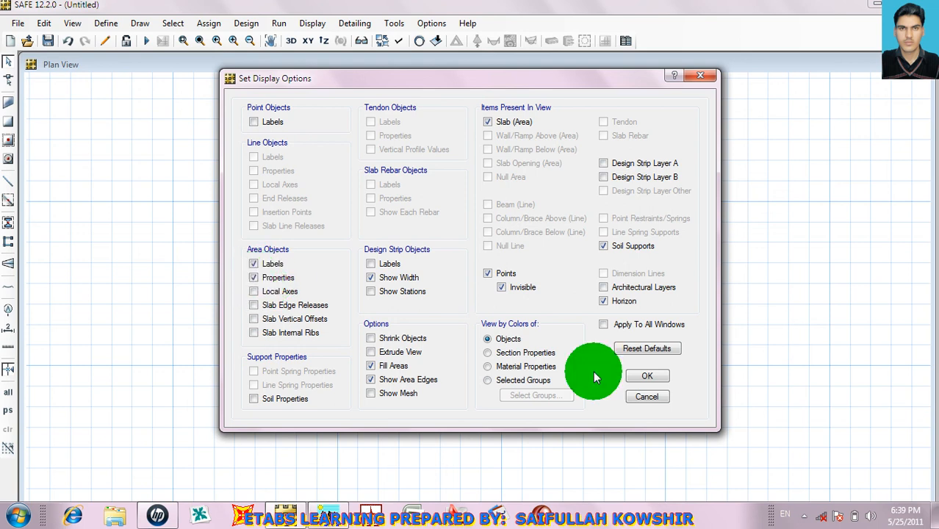
click(645, 375)
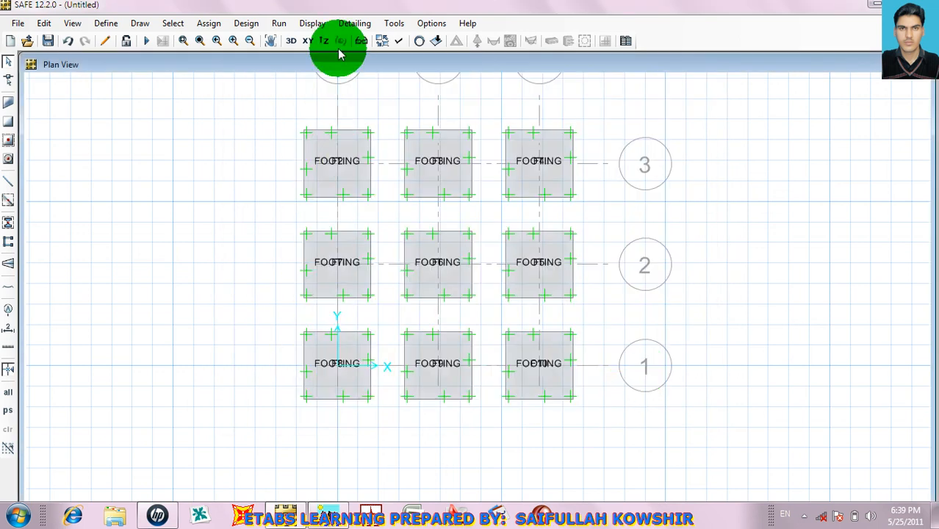
click(381, 40)
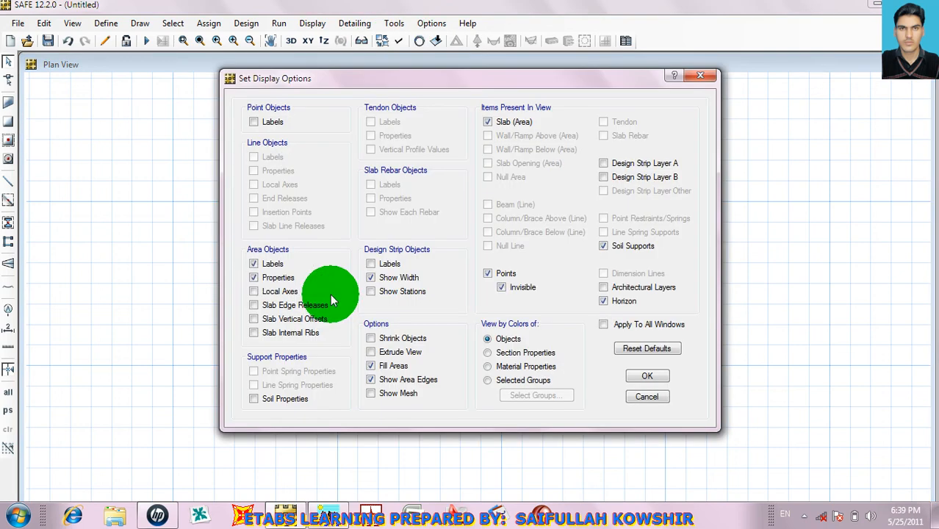
click(254, 264)
click(646, 375)
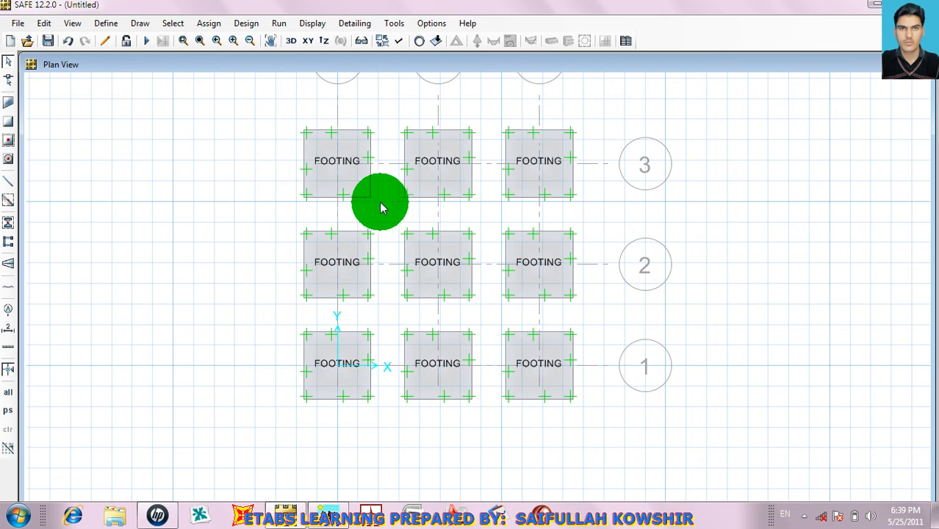
Run the analysis and design, saving the model file as fOOTING in the Defa project in Safe folder.
click(304, 21)
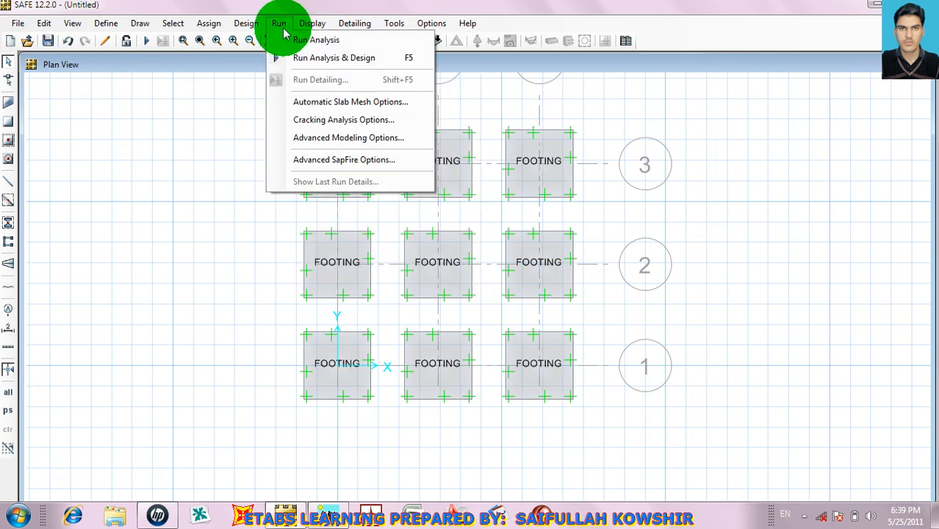
mouse_move(280, 23)
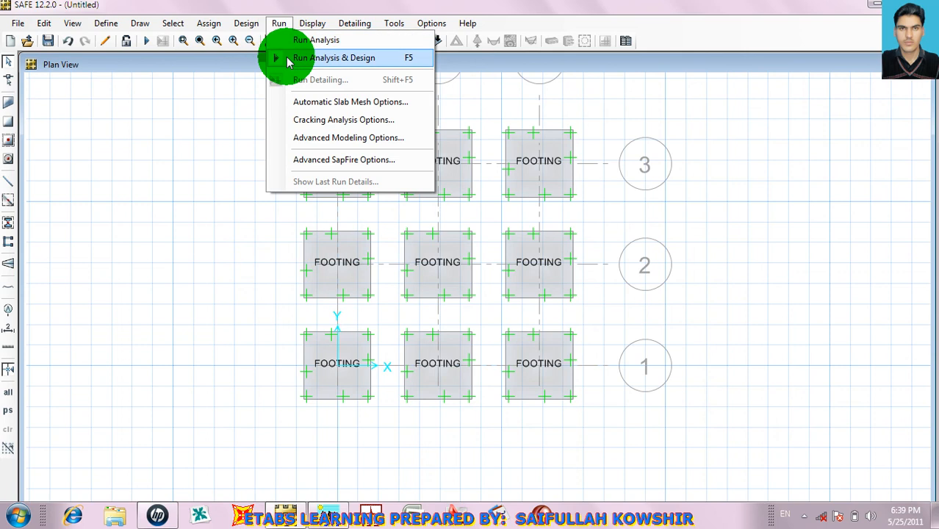
click(288, 58)
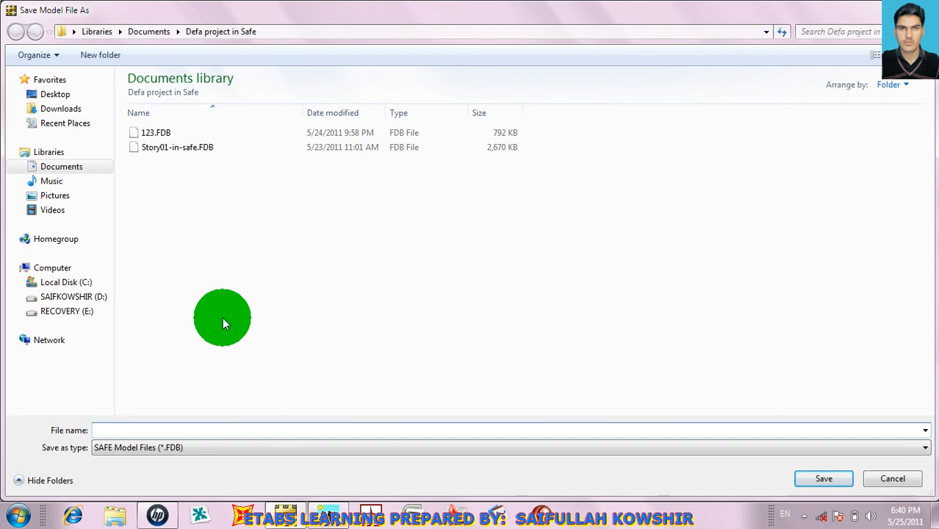
text(fOOTING)
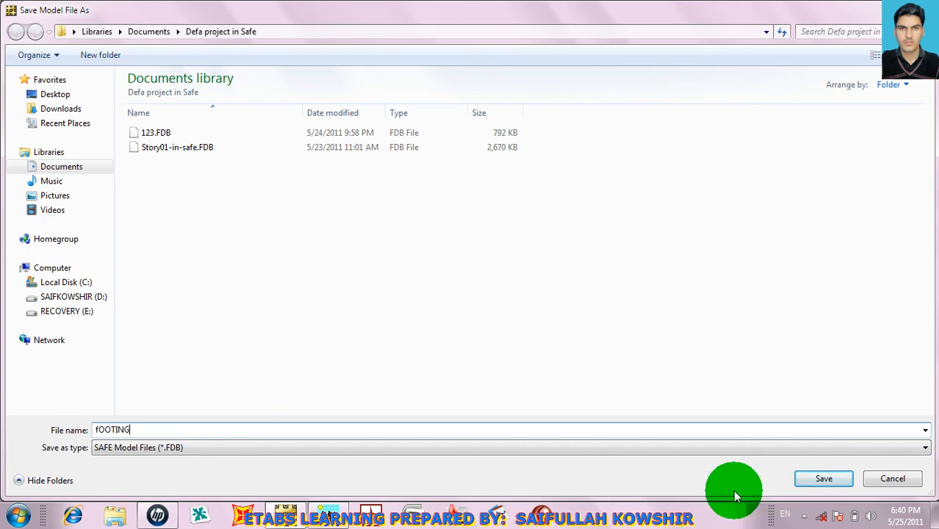
click(811, 478)
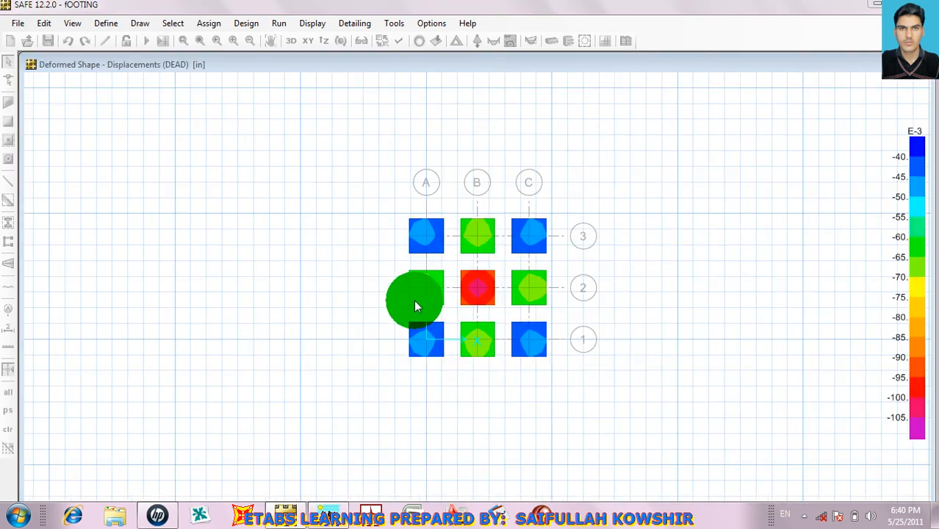
Display the strip-based enveloping flexural reinforcement for layer A as rebar intensity, with top and bottom rebar shown.
click(208, 22)
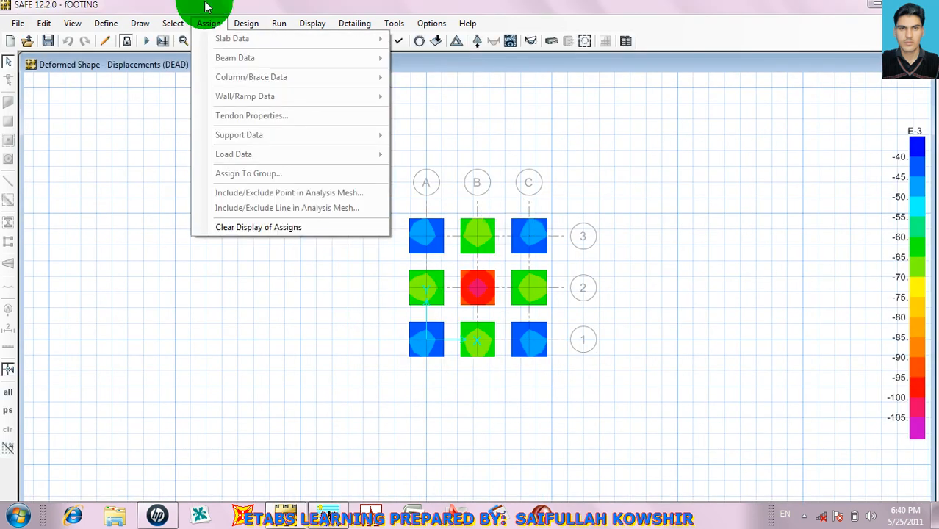
click(206, 6)
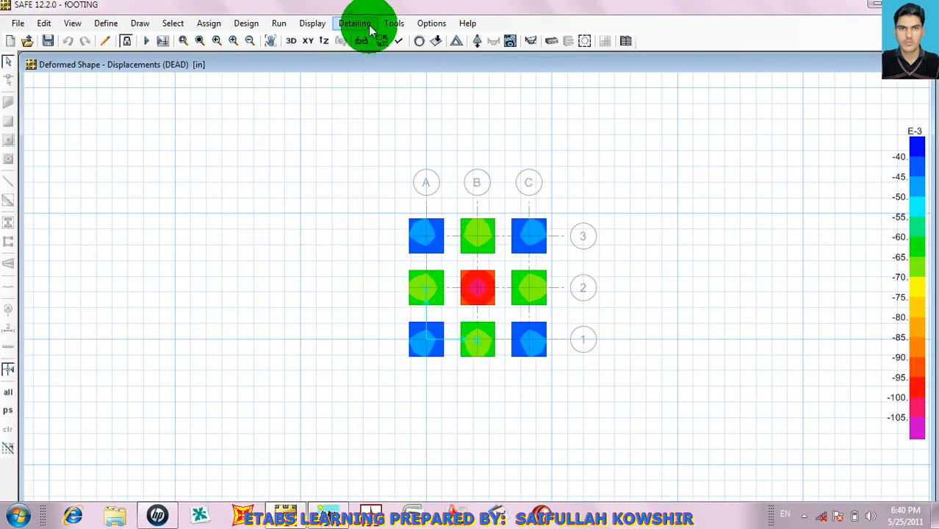
click(312, 23)
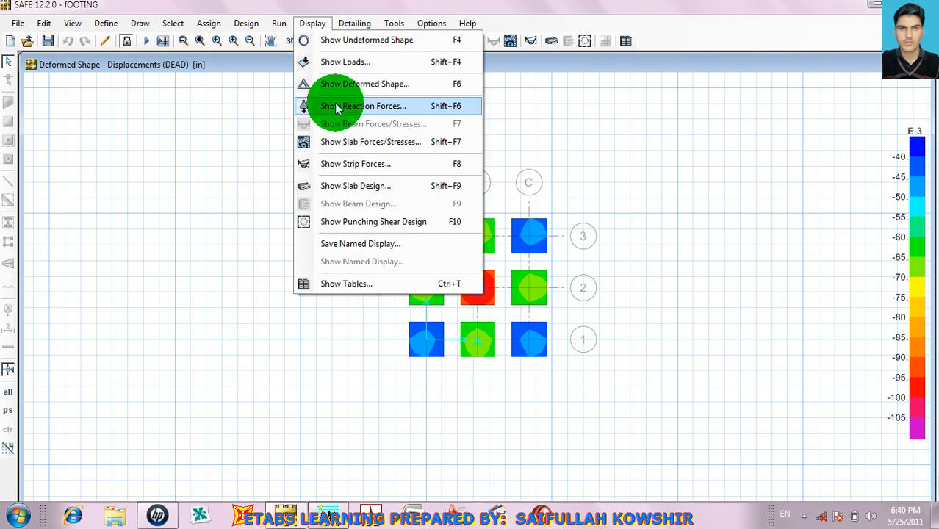
click(356, 188)
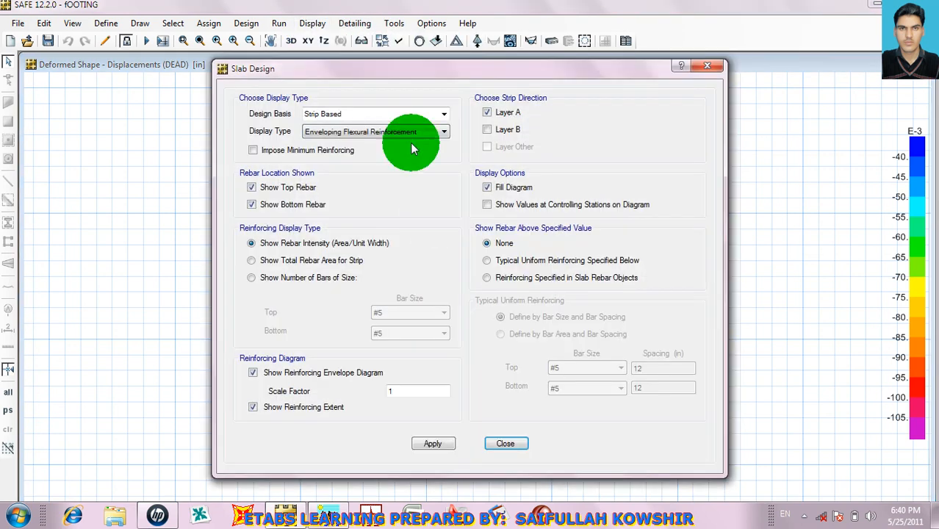
click(440, 442)
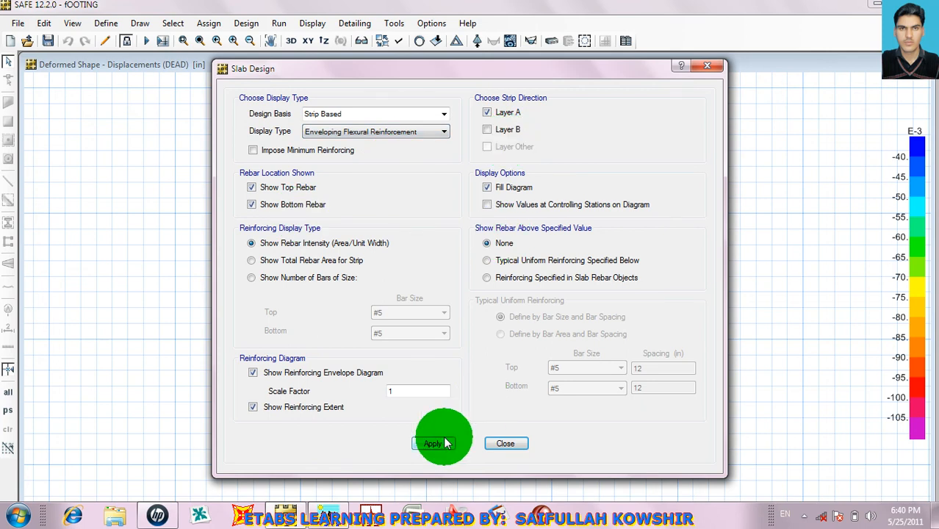
click(505, 443)
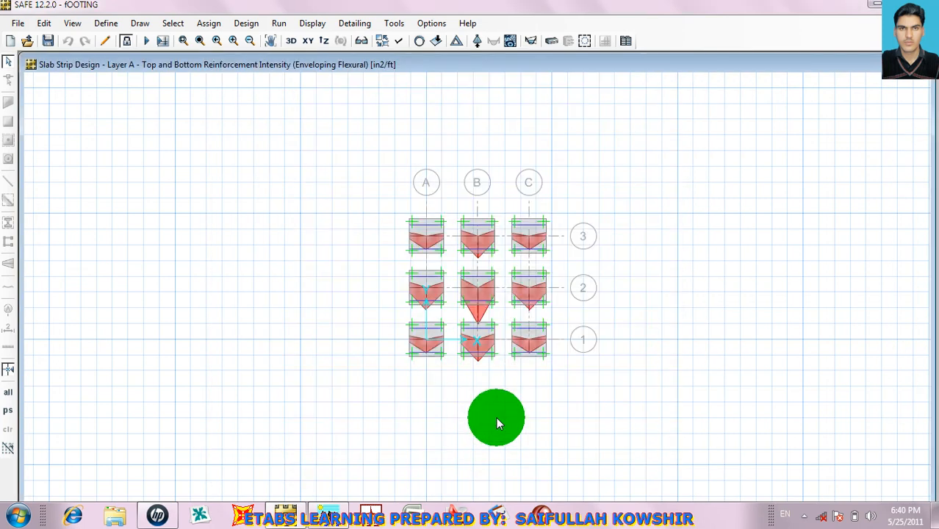
Show values at controlling stations on the layer A reinforcement diagrams, with the footing at A-3 in close view.
mouse_move(459, 291)
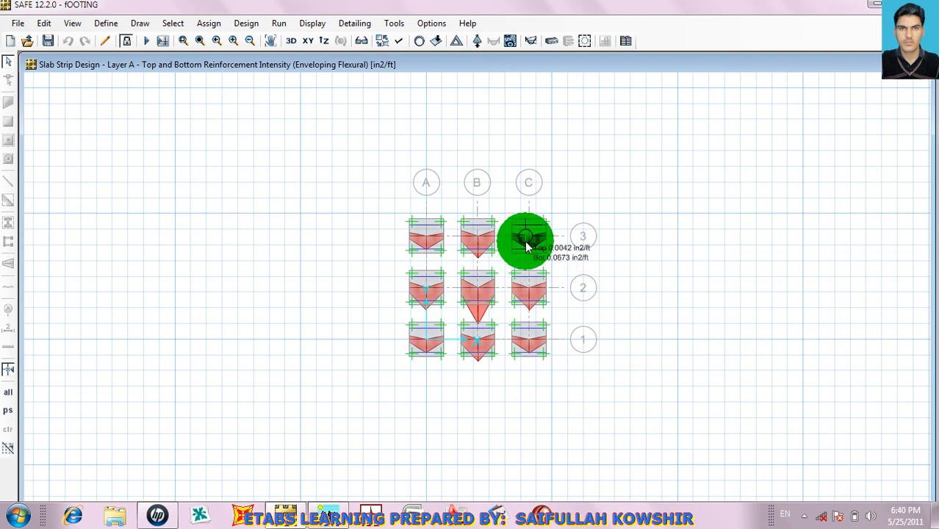
click(356, 23)
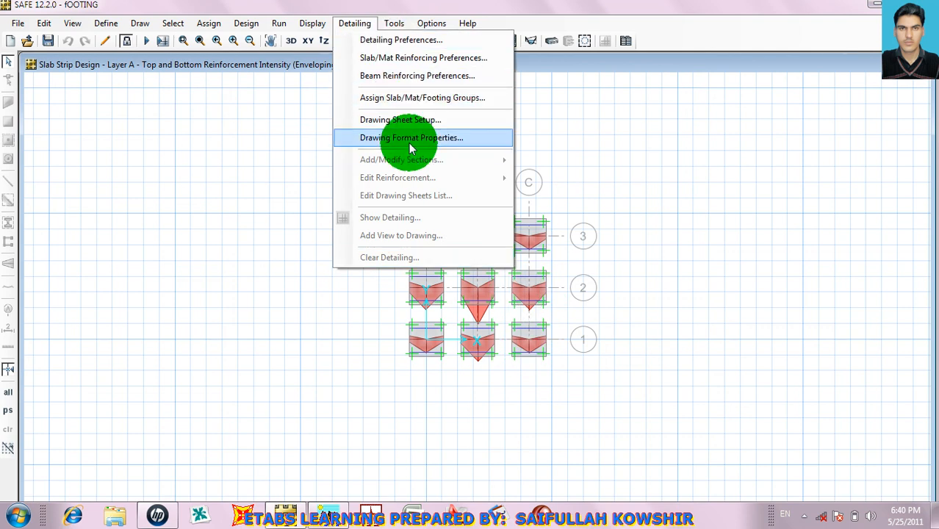
click(325, 237)
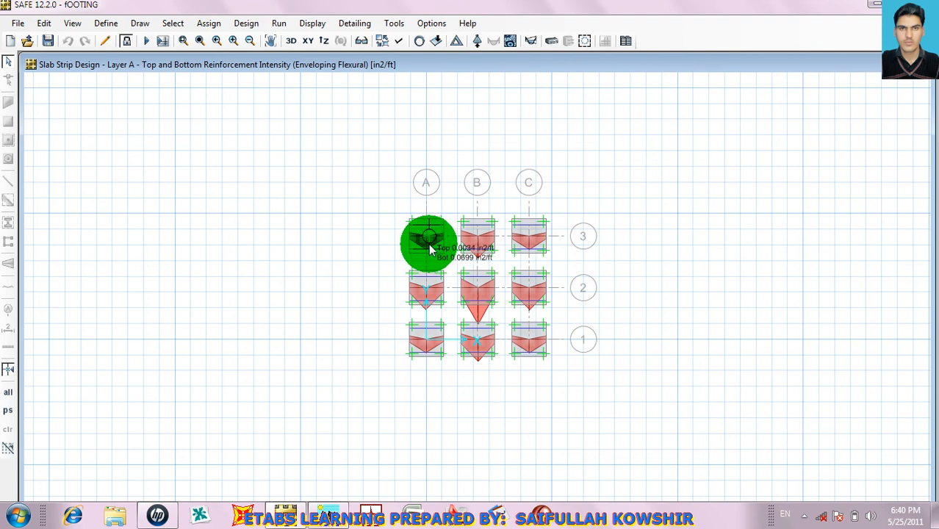
scroll(429, 250, up, 5)
scroll(434, 250, up, 3)
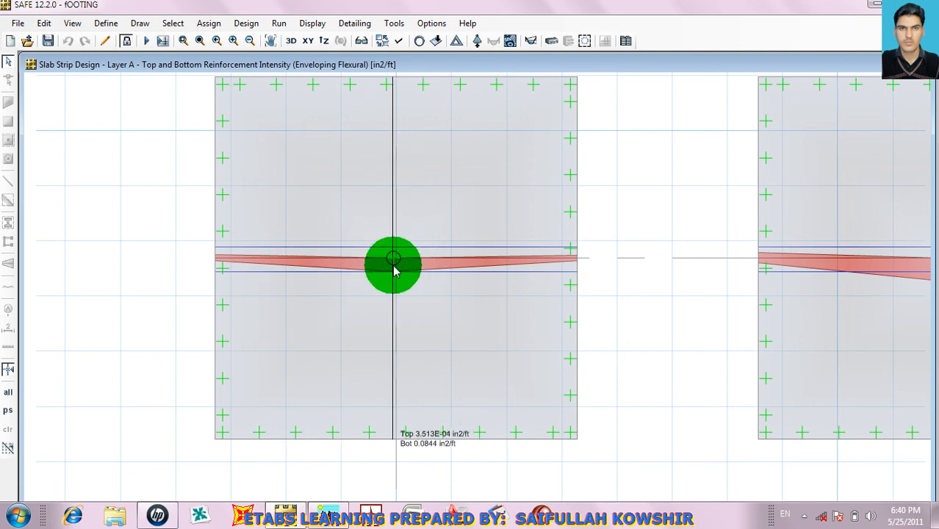
click(312, 24)
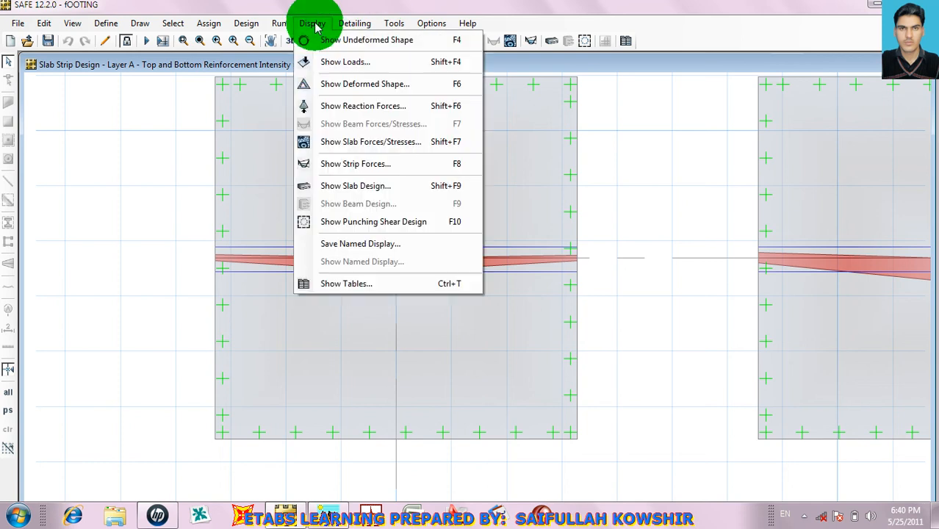
click(357, 187)
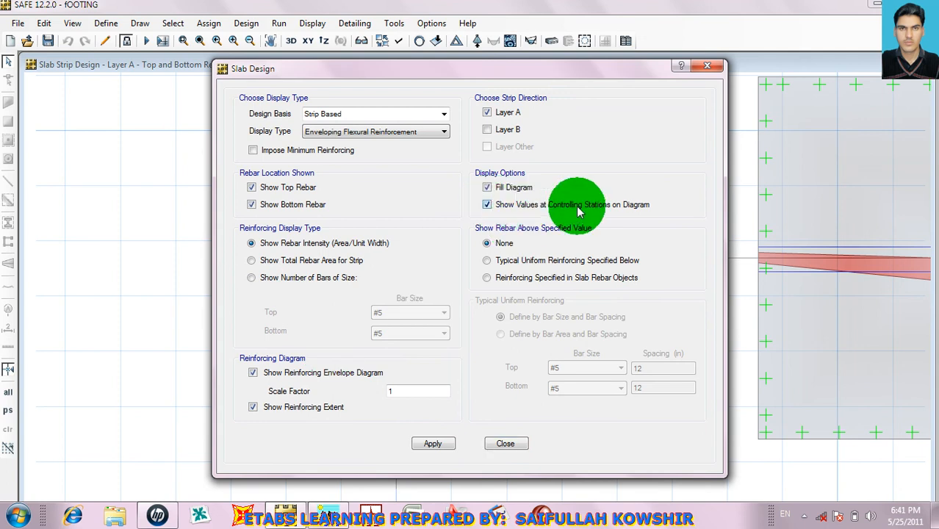
click(433, 443)
click(505, 443)
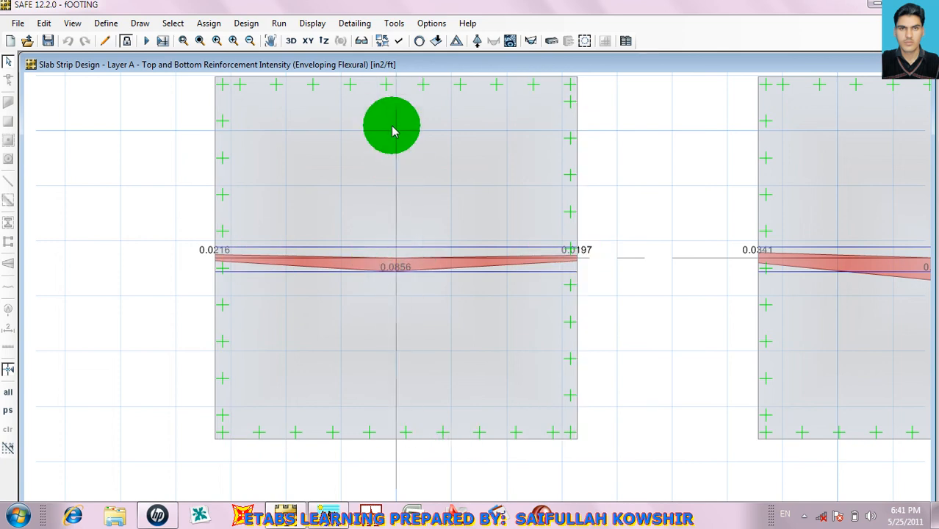
Switch the strip-based enveloping flexural reinforcement display from layer A to layer B, keeping rebar intensity and controlling-station values shown.
scroll(402, 121, down, 3)
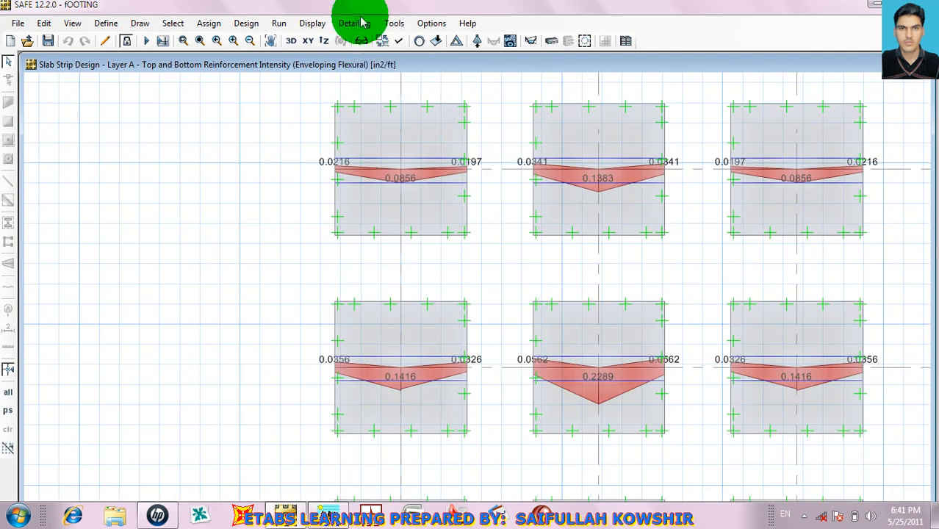
click(313, 23)
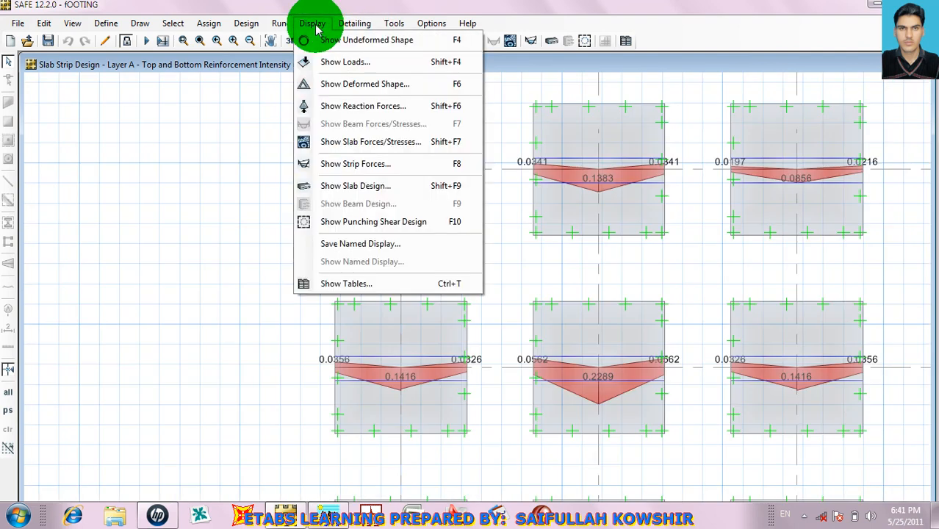
click(600, 374)
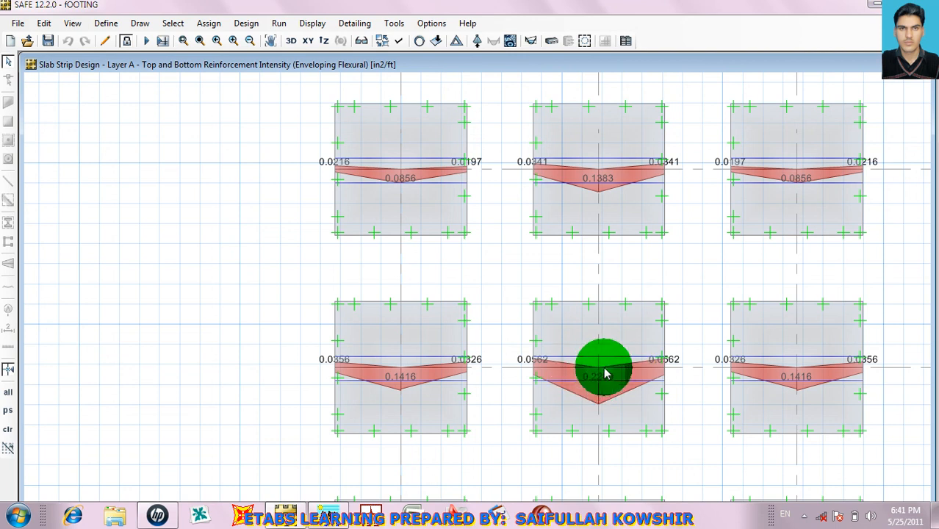
click(313, 23)
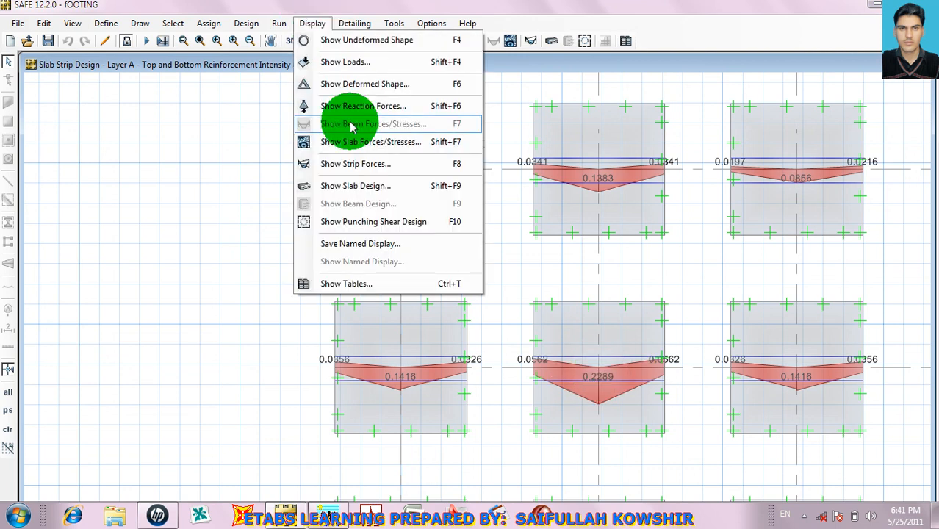
click(355, 187)
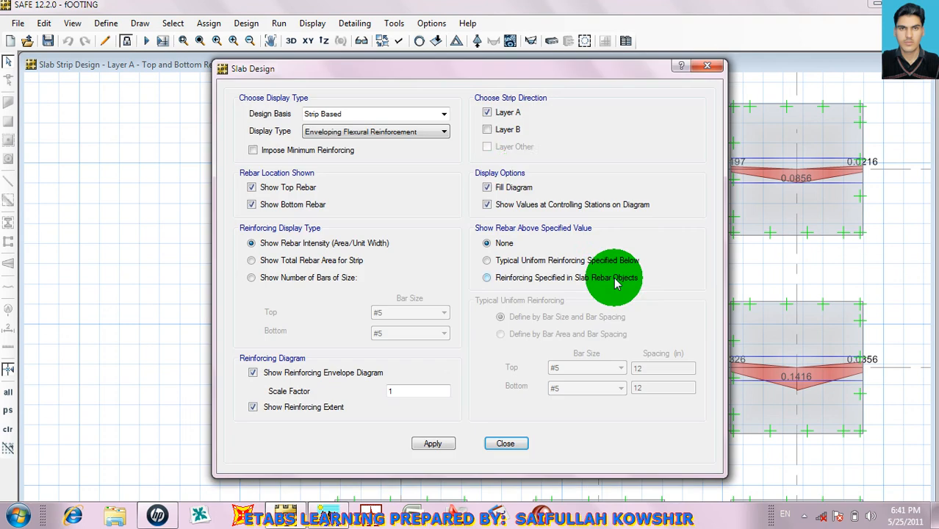
click(487, 113)
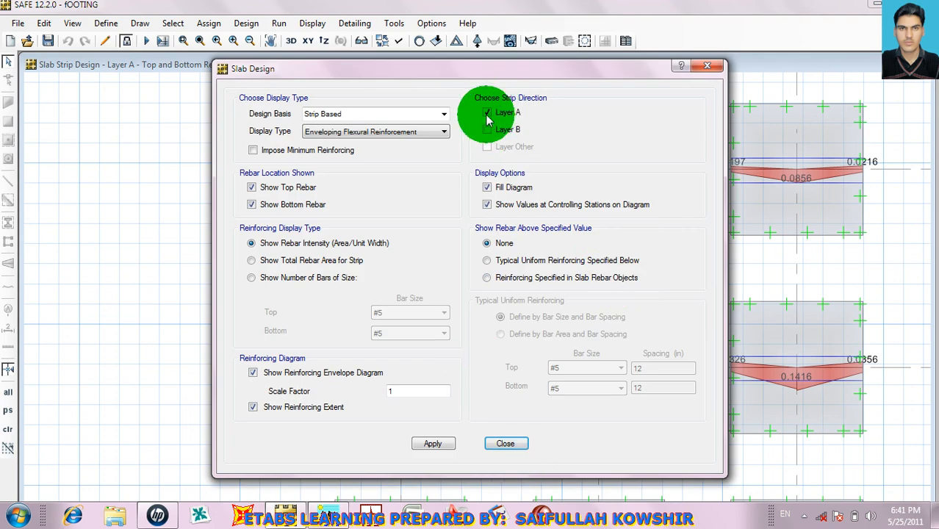
click(433, 443)
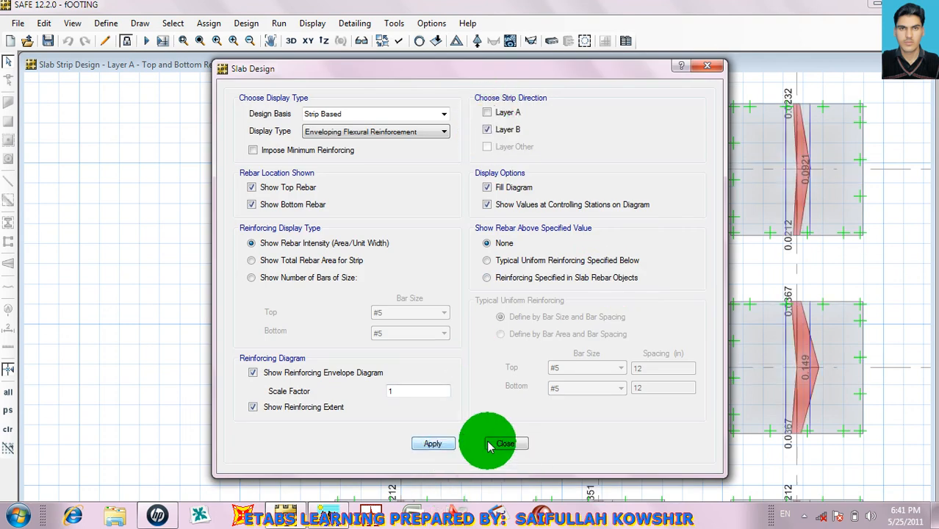
click(505, 443)
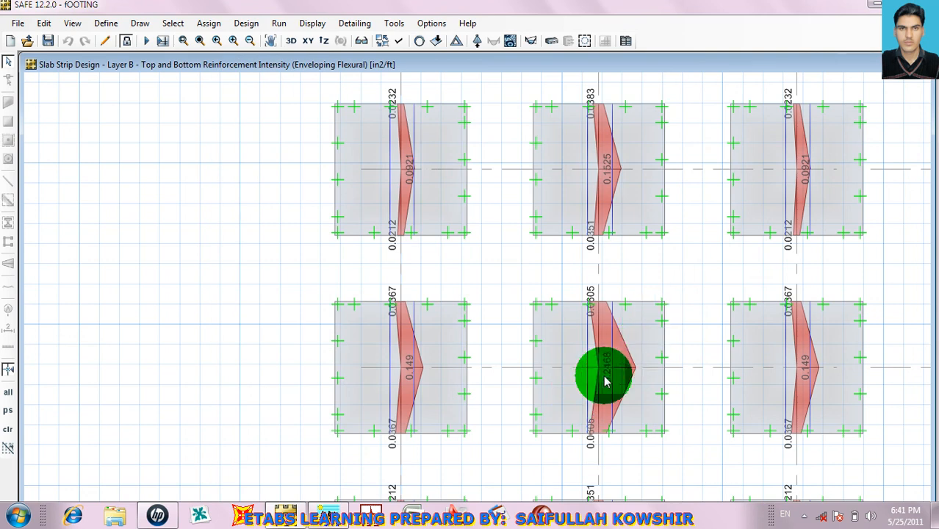
Examine the layer B reinforcement diagram on the central footing in close view.
scroll(601, 377, down, 3)
scroll(600, 381, up, 4)
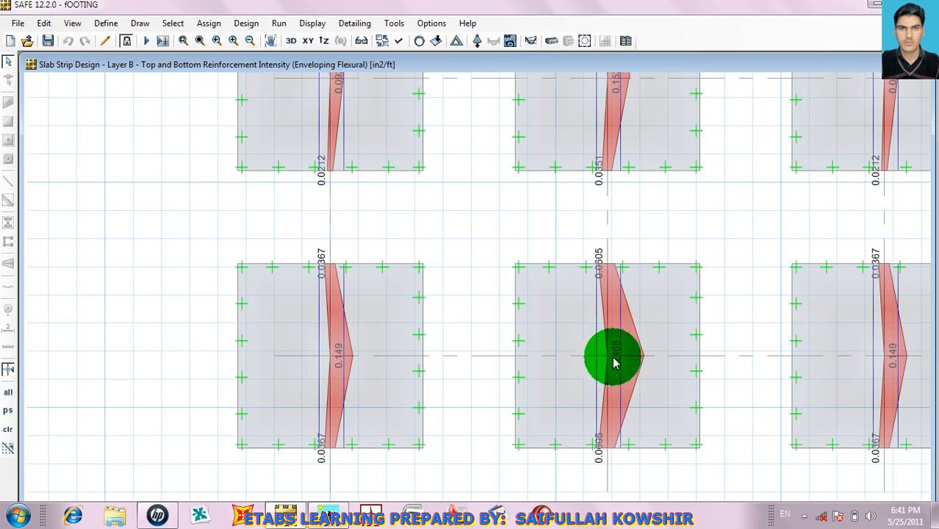
right_click(614, 362)
click(617, 406)
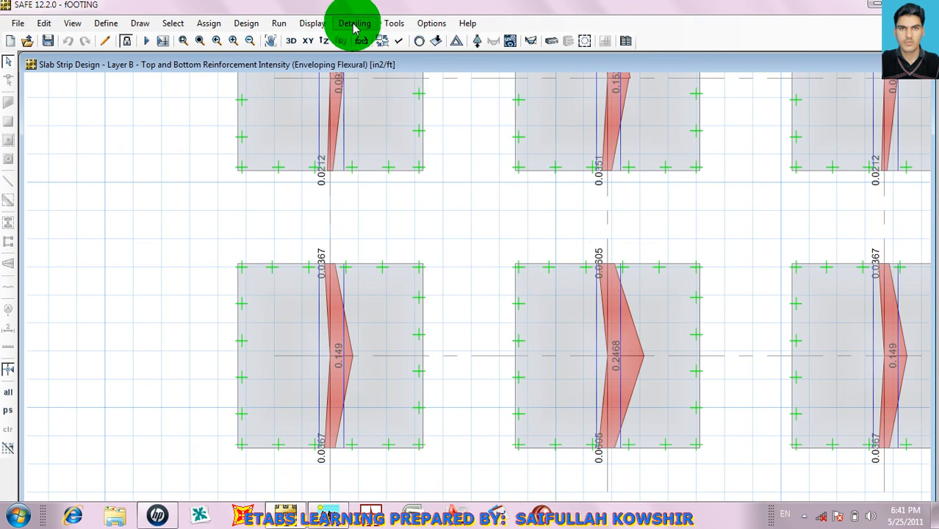
Display the Layer B slab strip design reinforcement as the number of #5 bars for top and bottom.
click(311, 23)
click(344, 184)
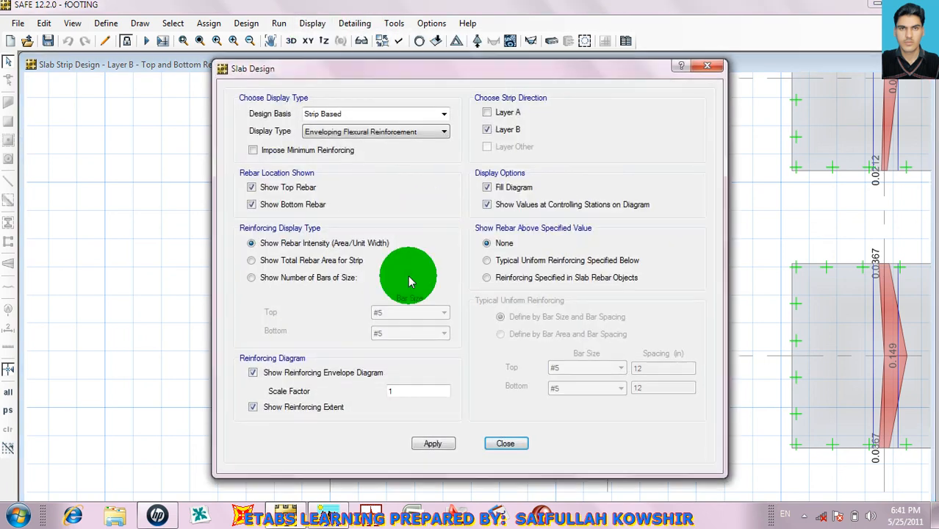
click(251, 260)
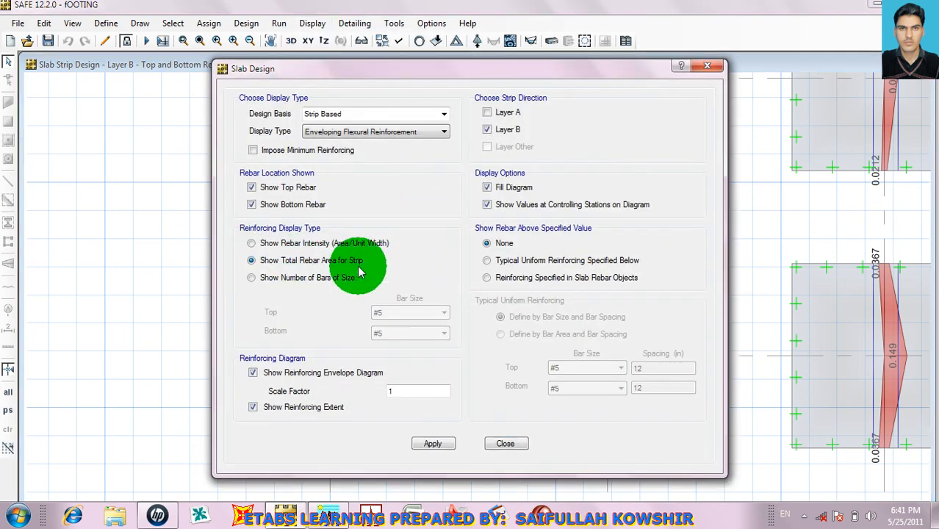
click(250, 279)
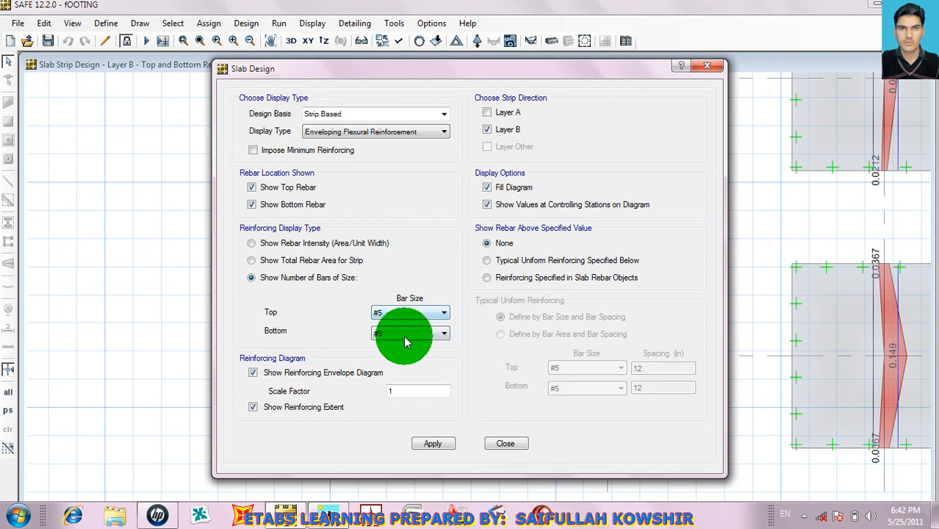
click(433, 444)
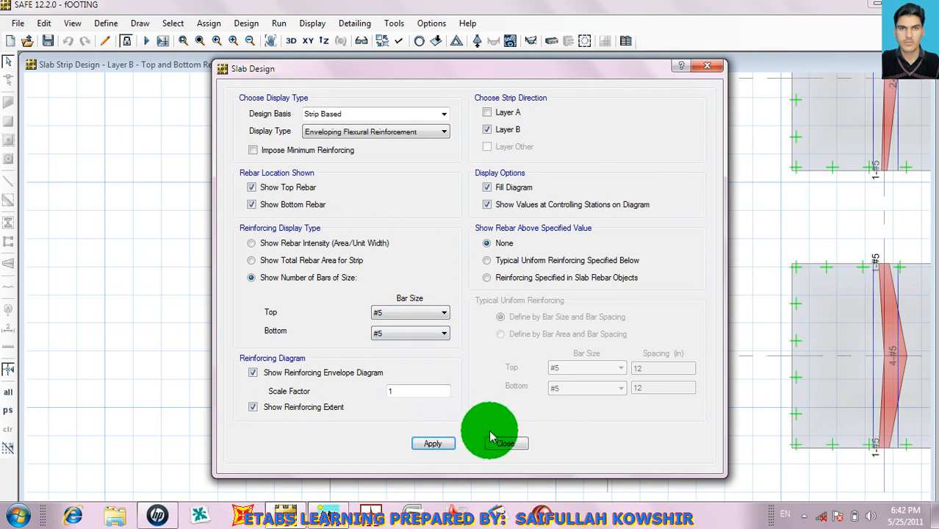
click(504, 443)
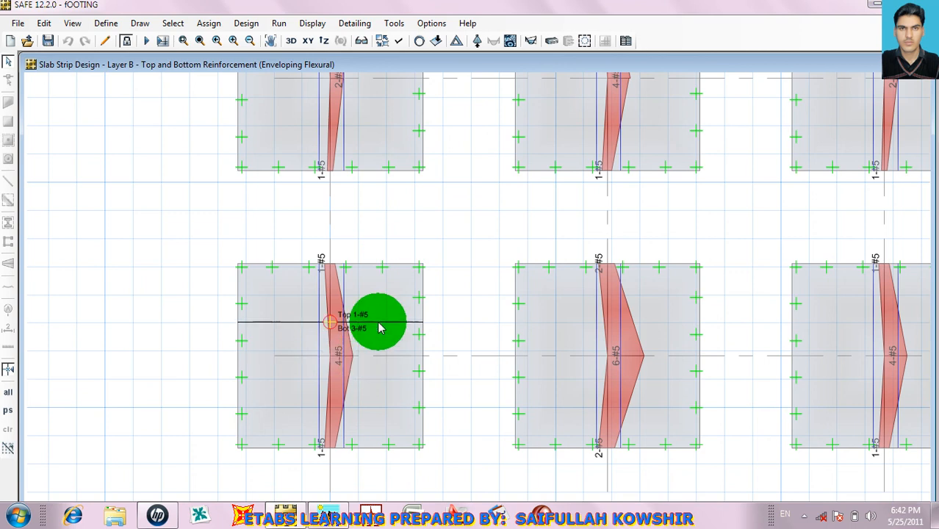
scroll(379, 329, down, 3)
scroll(371, 361, up, 3)
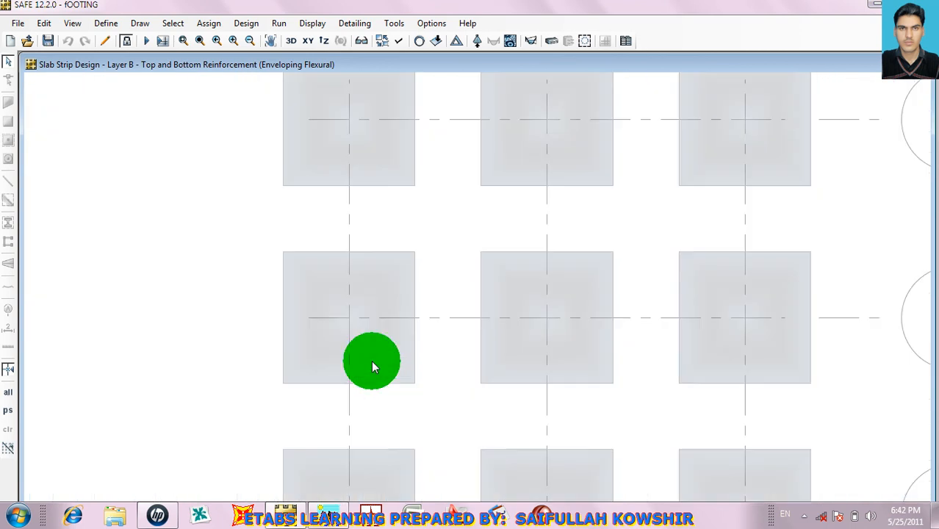
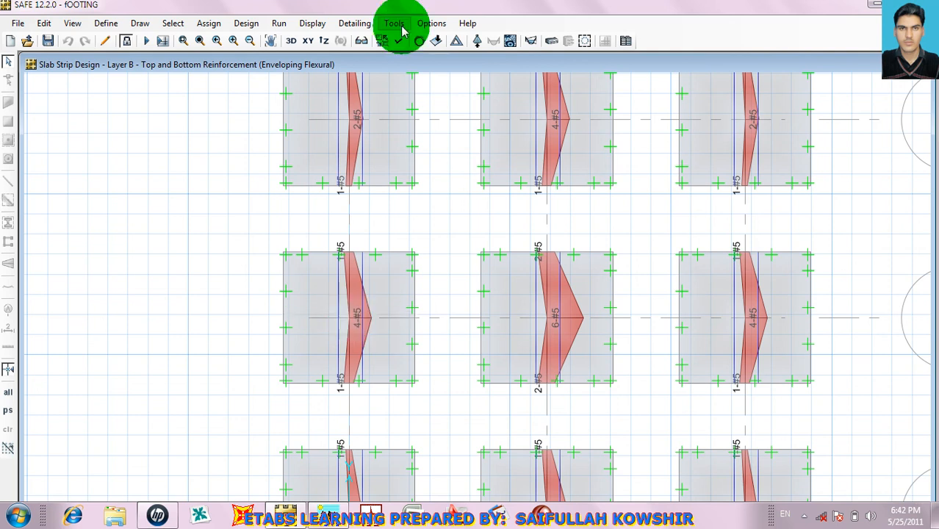
scroll(373, 324, down, 2)
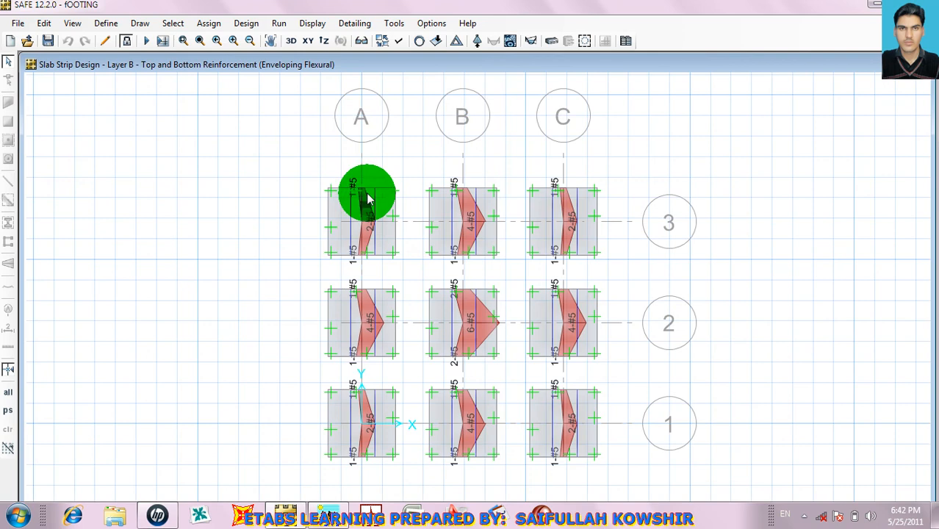
click(308, 23)
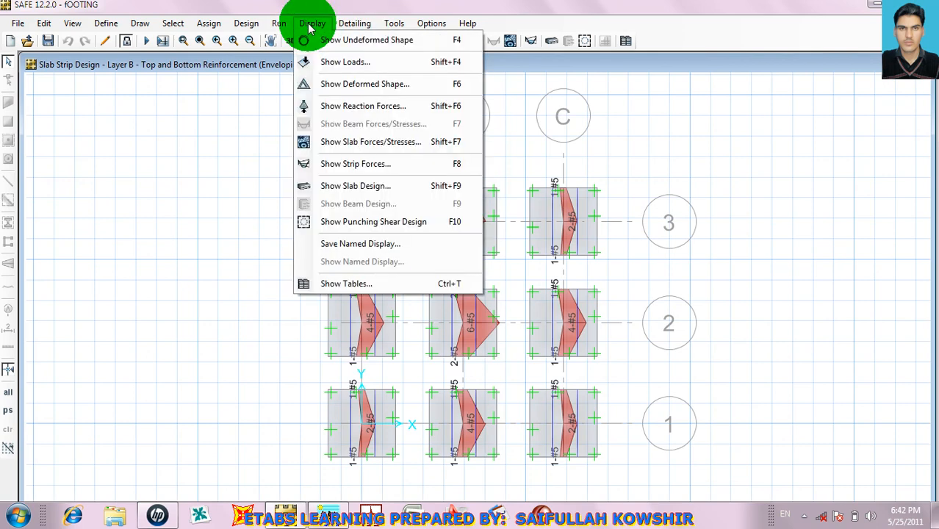
click(308, 22)
click(279, 25)
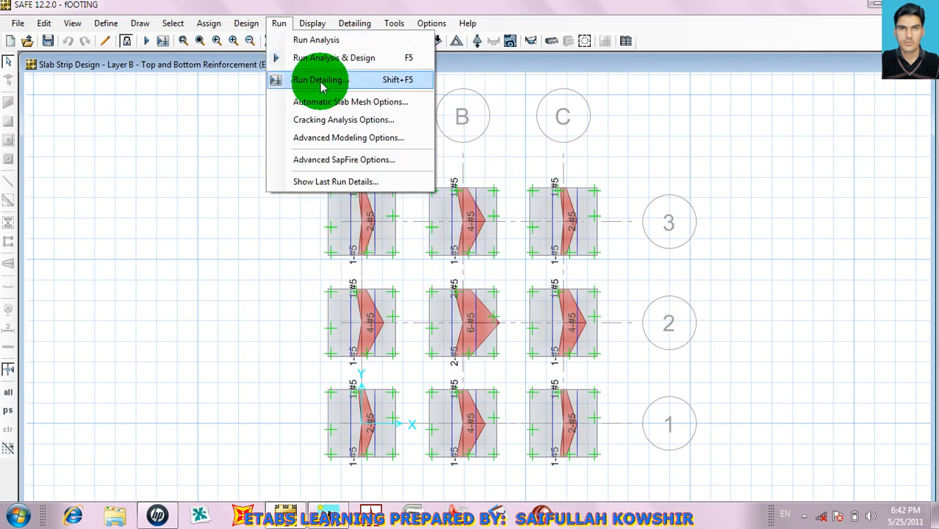
click(321, 80)
click(356, 23)
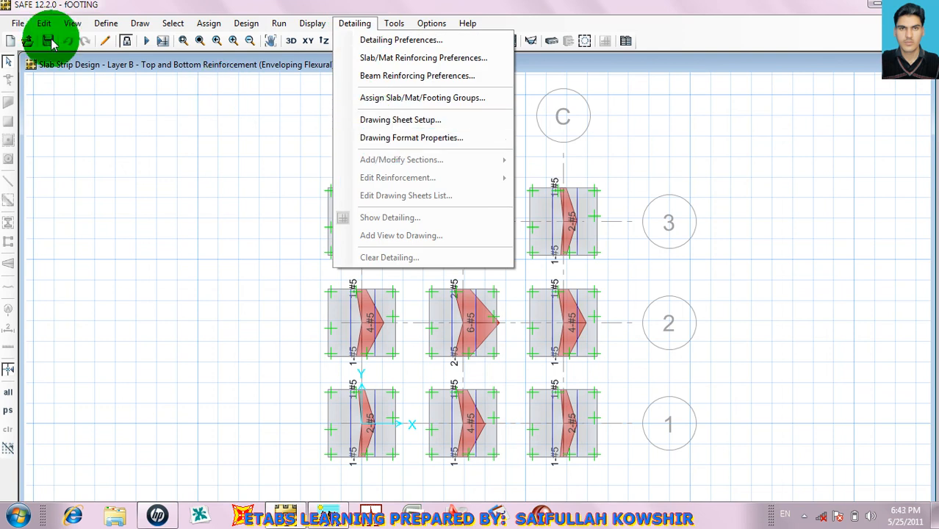
In the project information, enter the client's name, project name LOGAR PROJECT and project number 216.
click(18, 22)
click(19, 24)
click(19, 24)
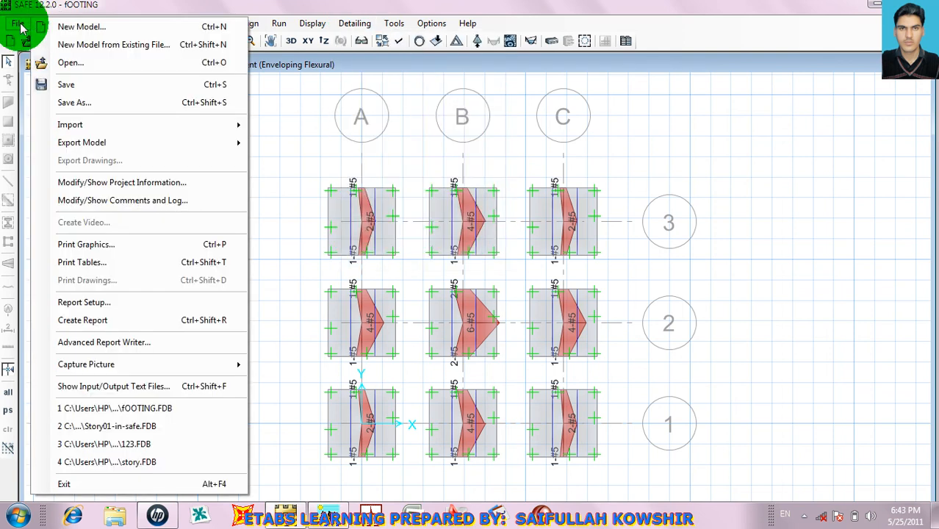
click(130, 191)
click(563, 153)
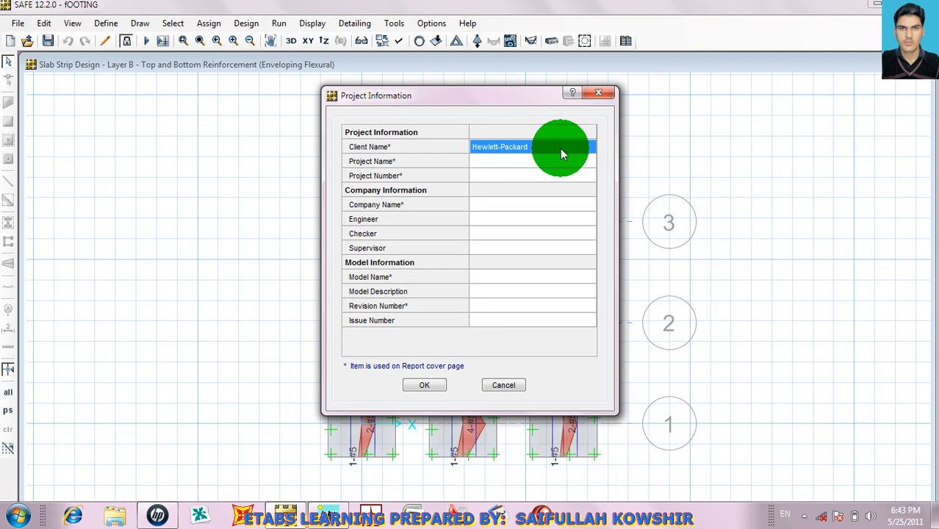
text(saifullah)
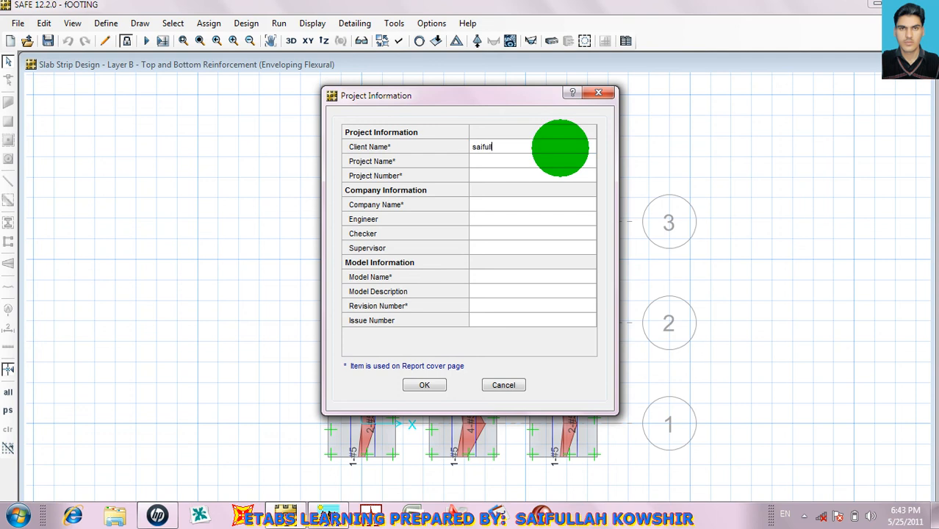
click(484, 163)
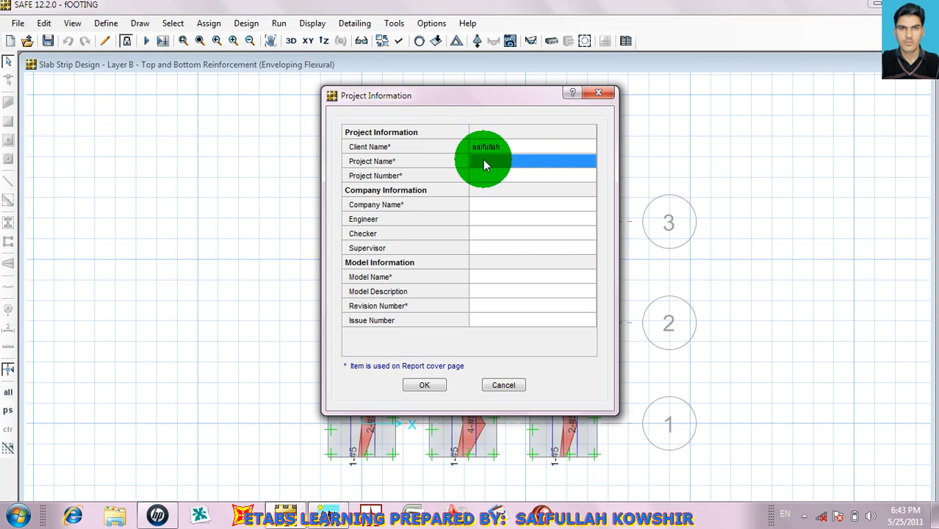
text(lo)
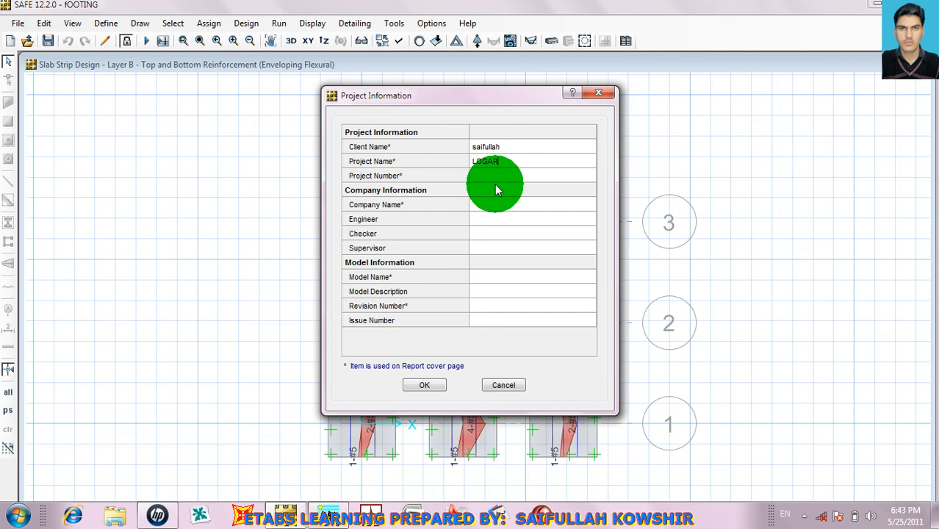
text(PROJECT)
click(495, 178)
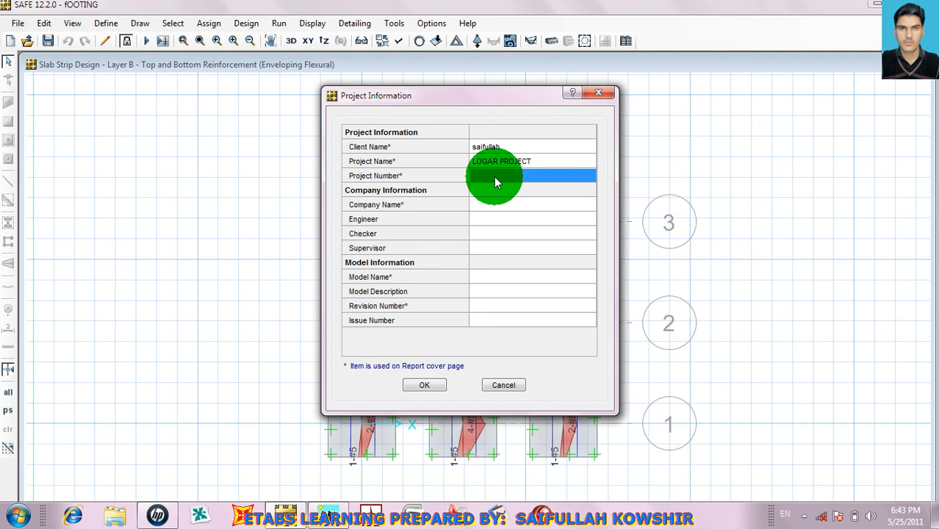
text(216)
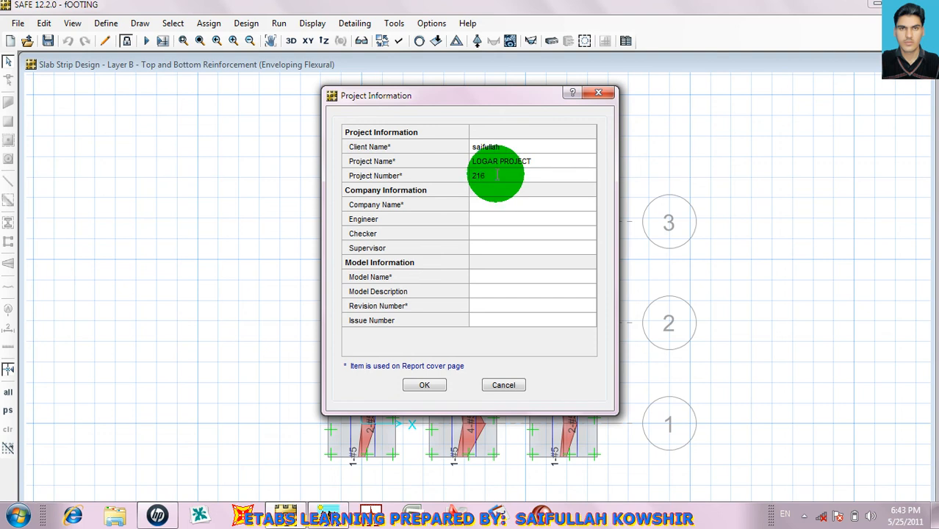
Fill in the company information with company name SBCC and the engineer's, checker's and supervisor's names, and accept the project information.
click(481, 206)
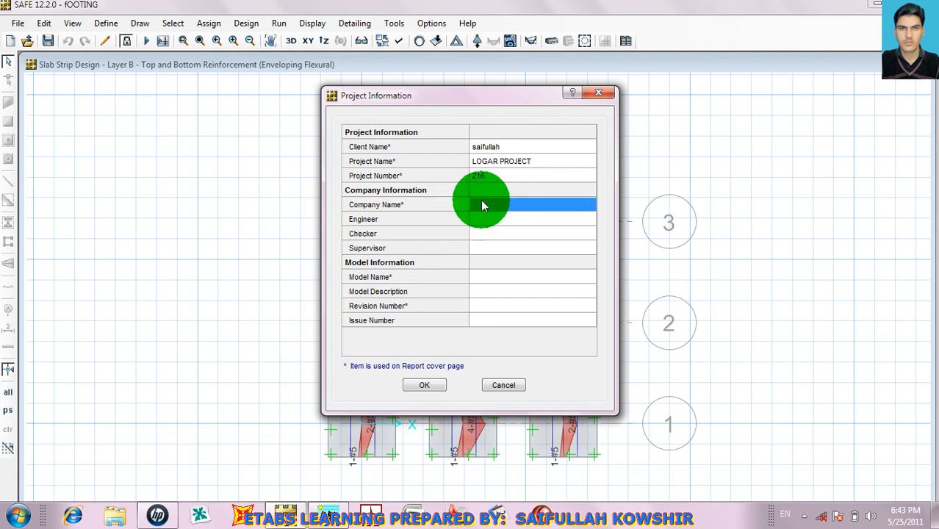
text(A)
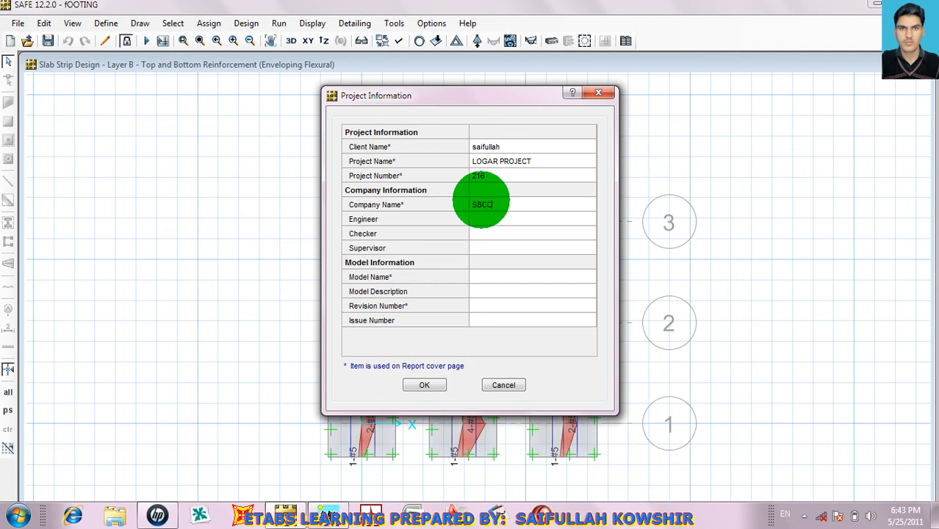
click(513, 220)
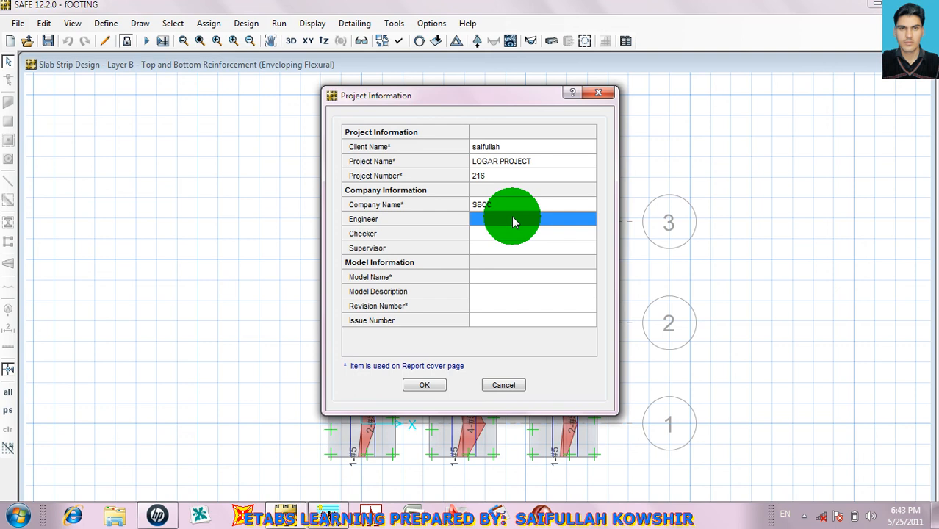
text(SADAT)
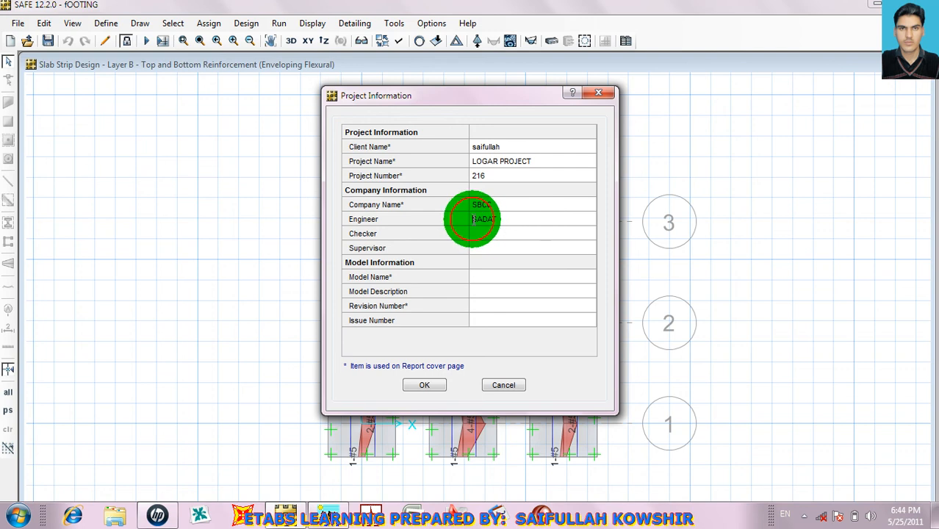
text(ENG)
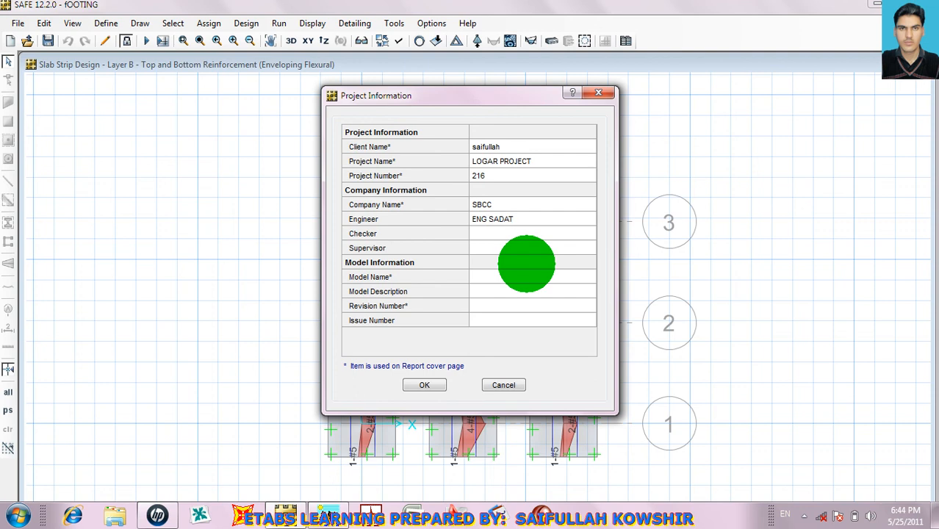
click(507, 239)
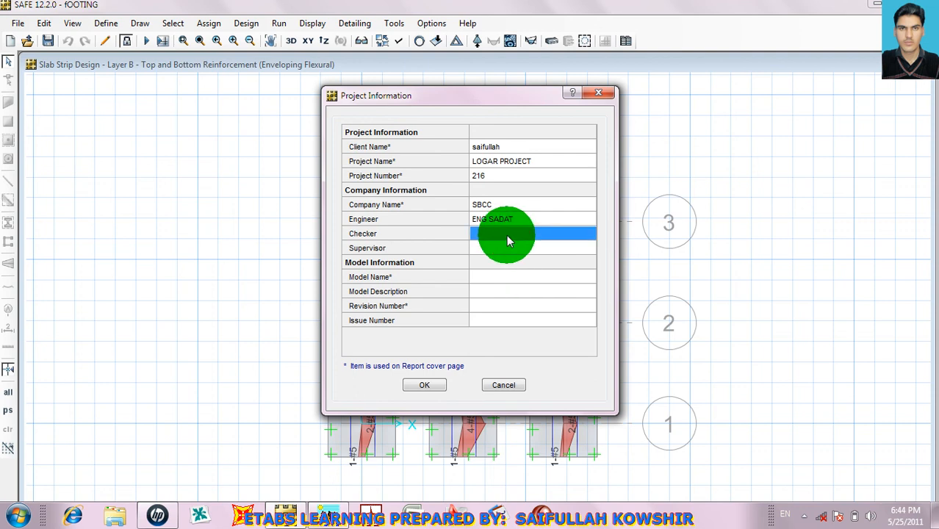
text(MANSOOR)
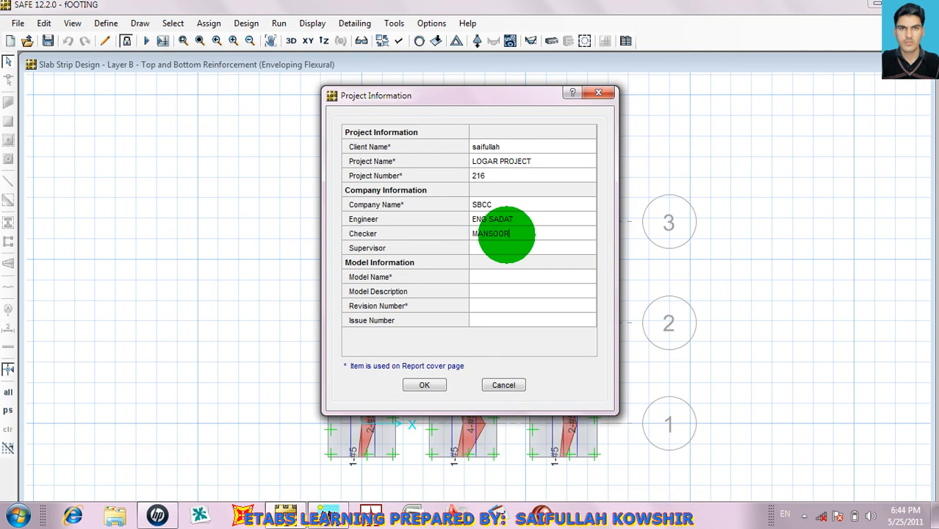
click(518, 243)
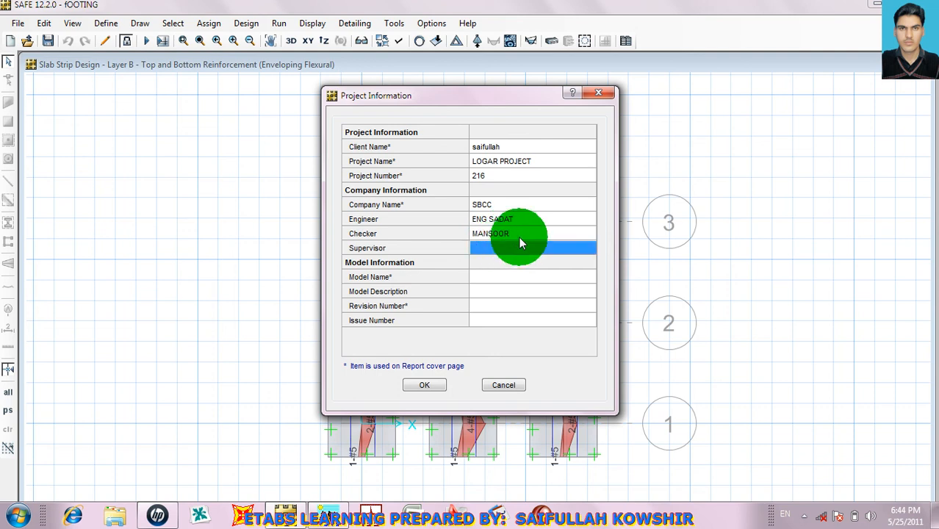
text(HEKMA)
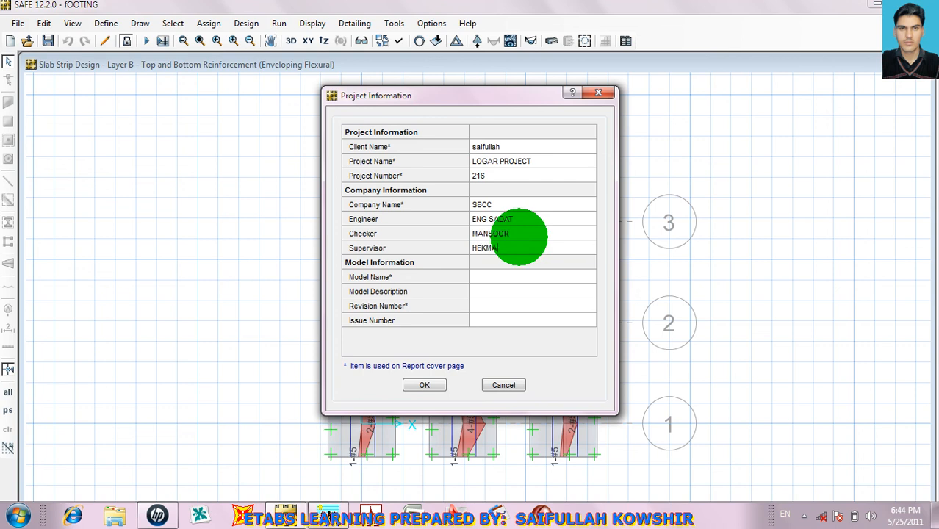
text(T)
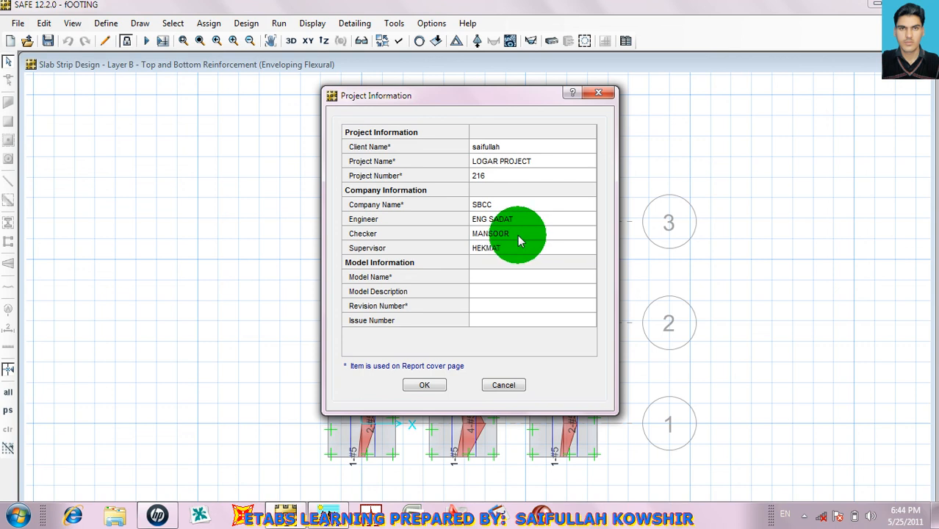
text(ULLAH)
click(431, 384)
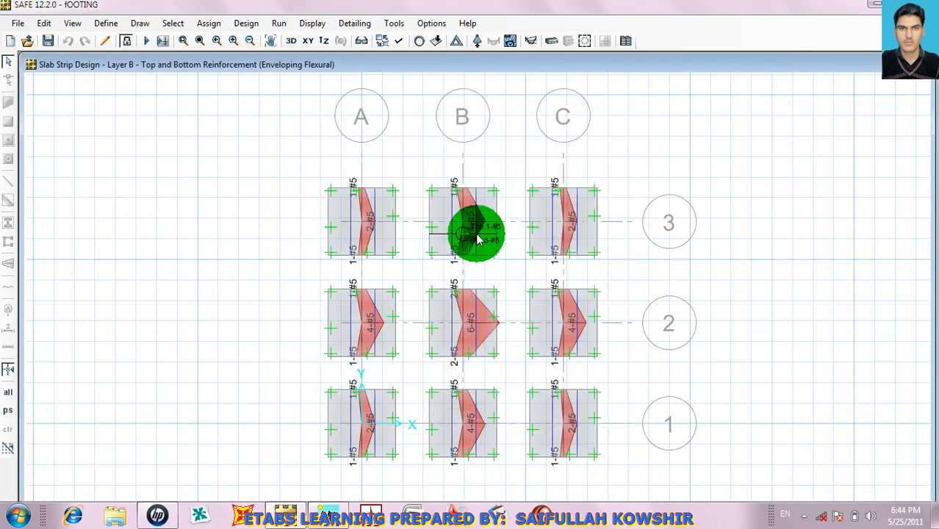
In the drawing sheet setup, use the predefined Bottom title block and set the sheet number prefix to SHEET-.
click(371, 24)
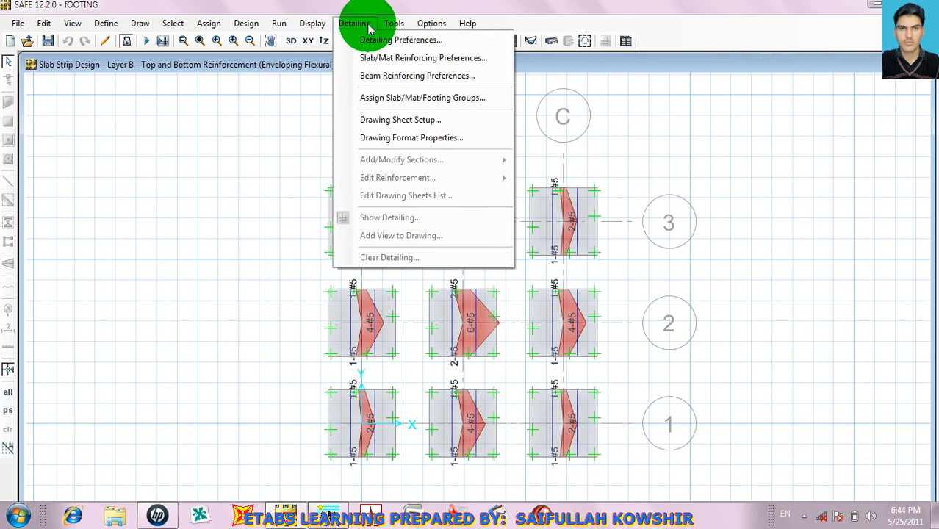
click(415, 127)
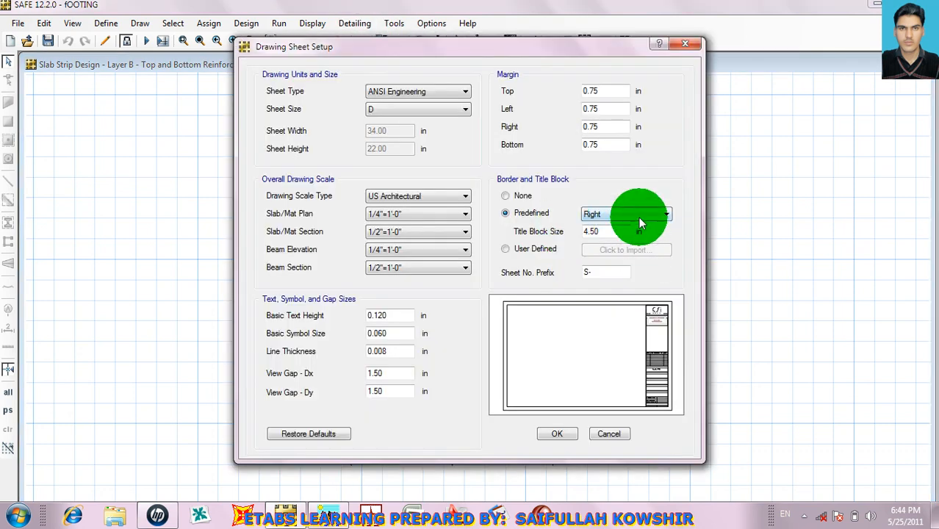
click(640, 223)
click(611, 246)
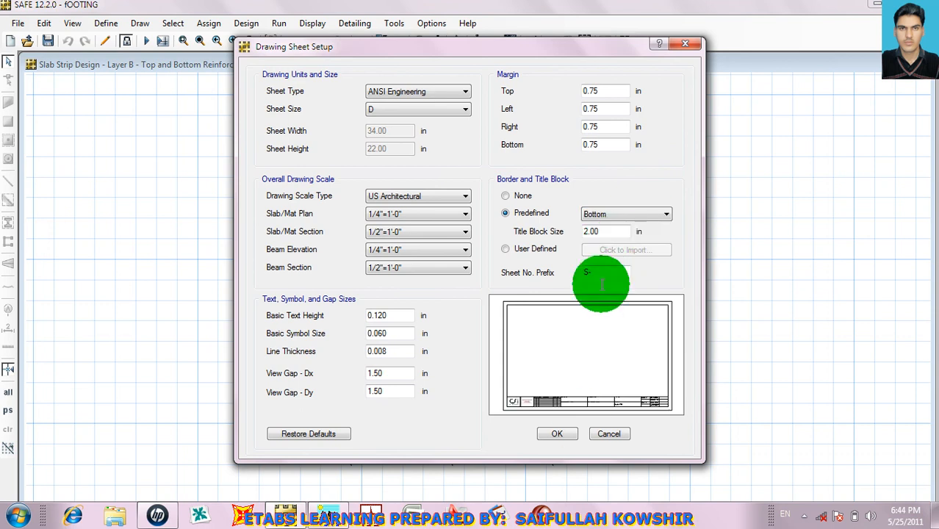
drag(601, 273, 554, 279)
text(S)
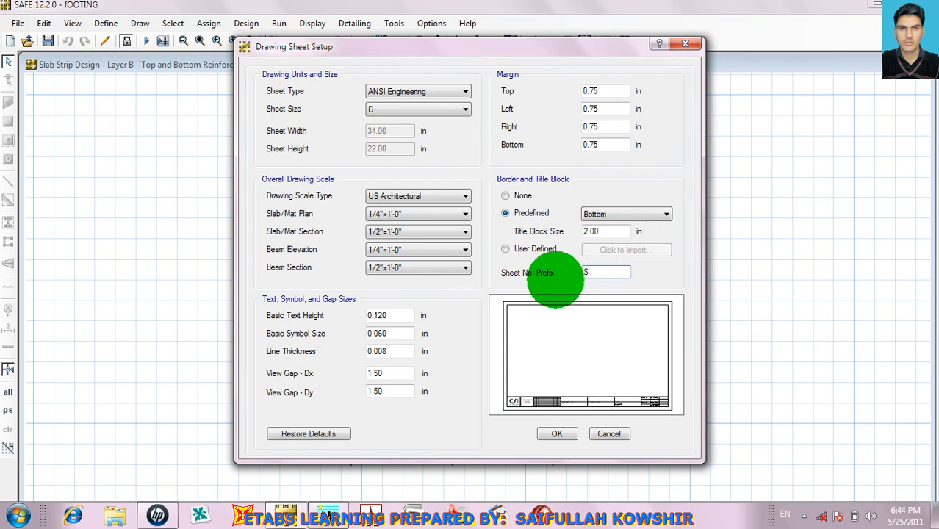
text(HEET-)
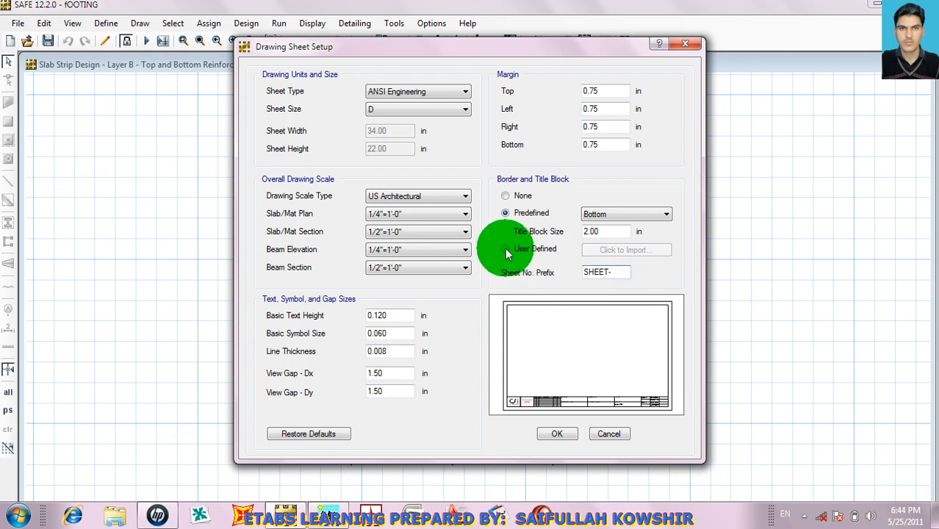
Set the overall drawing scale type to Metric.
click(415, 194)
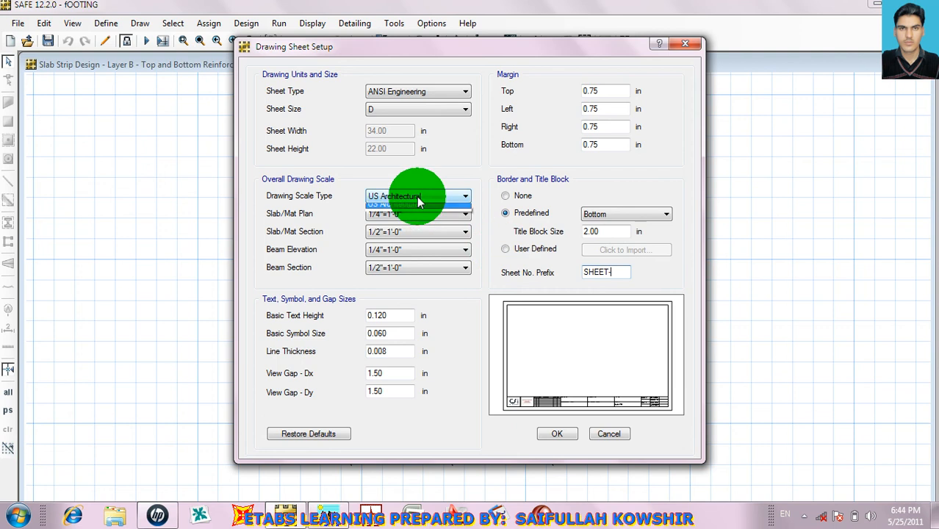
click(401, 227)
click(399, 200)
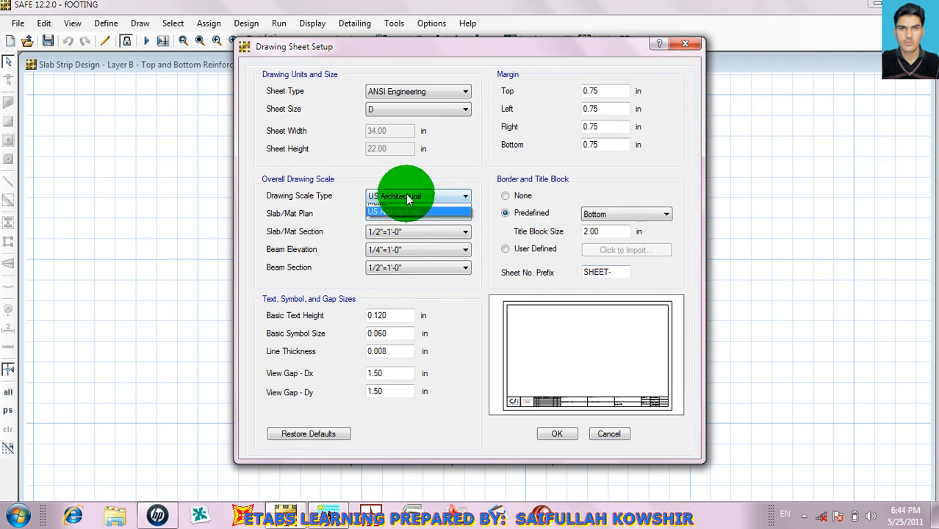
click(396, 218)
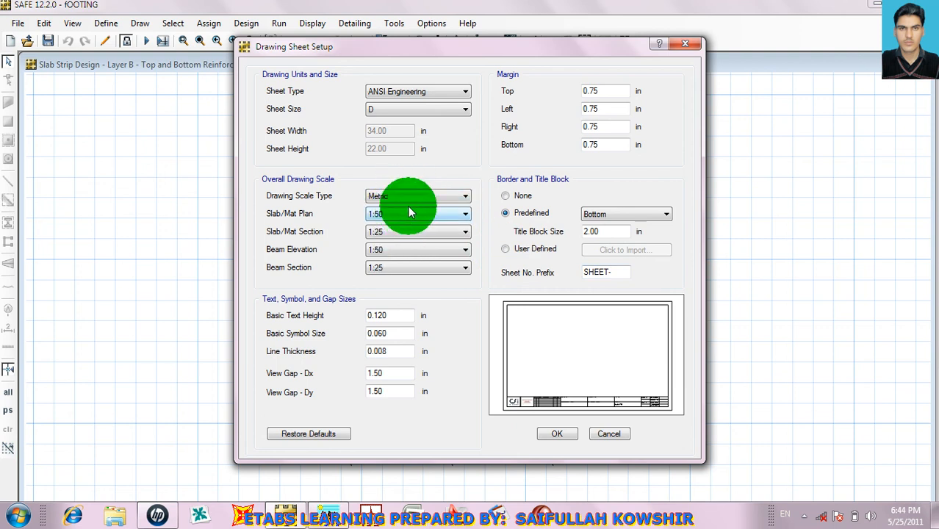
Set the sheet type to Metric (ISO) with sheet size A1 and accept the drawing sheet setup.
click(398, 94)
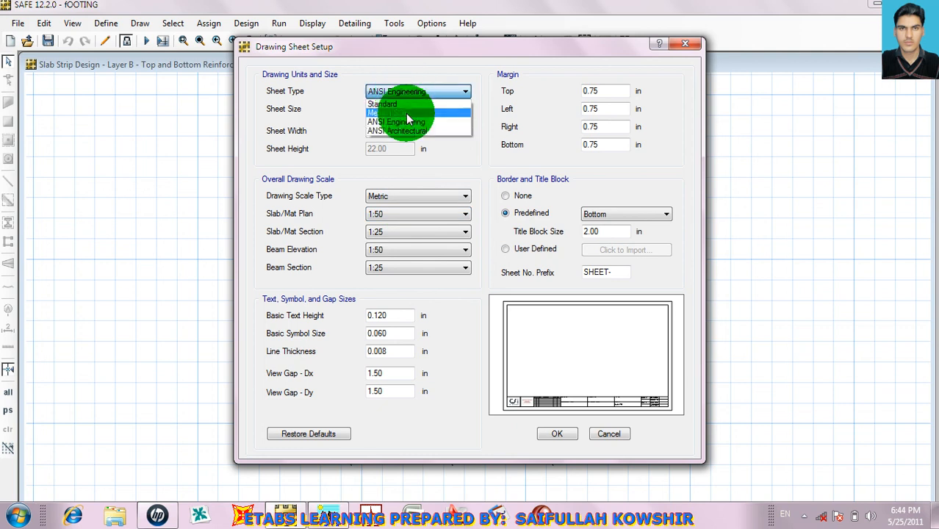
click(406, 113)
click(415, 109)
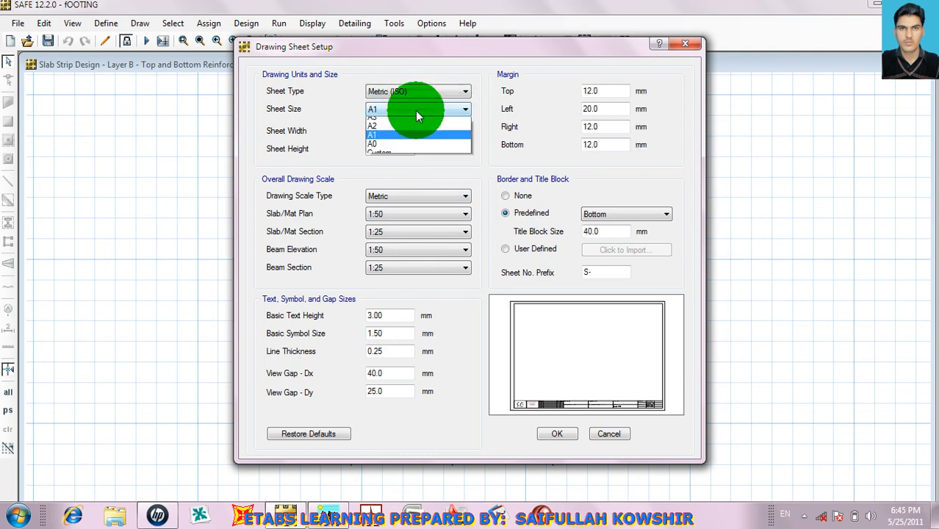
click(403, 153)
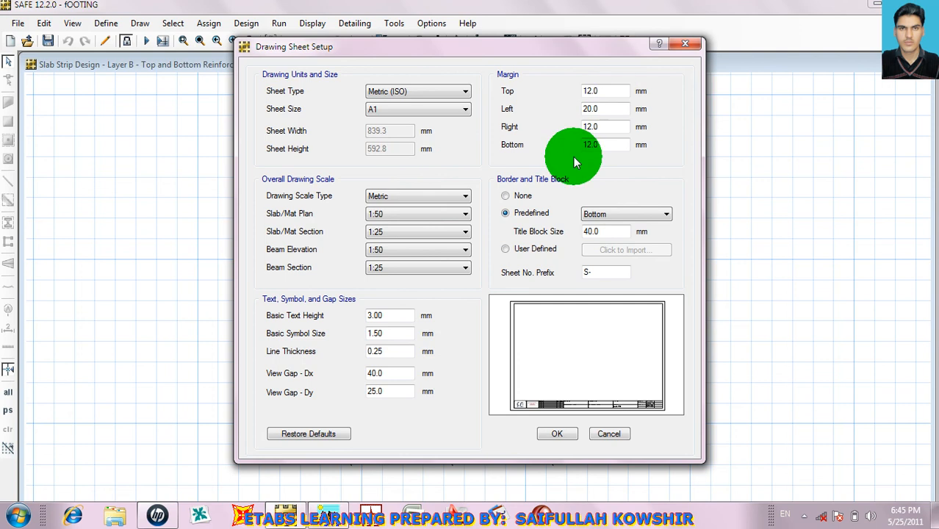
click(557, 434)
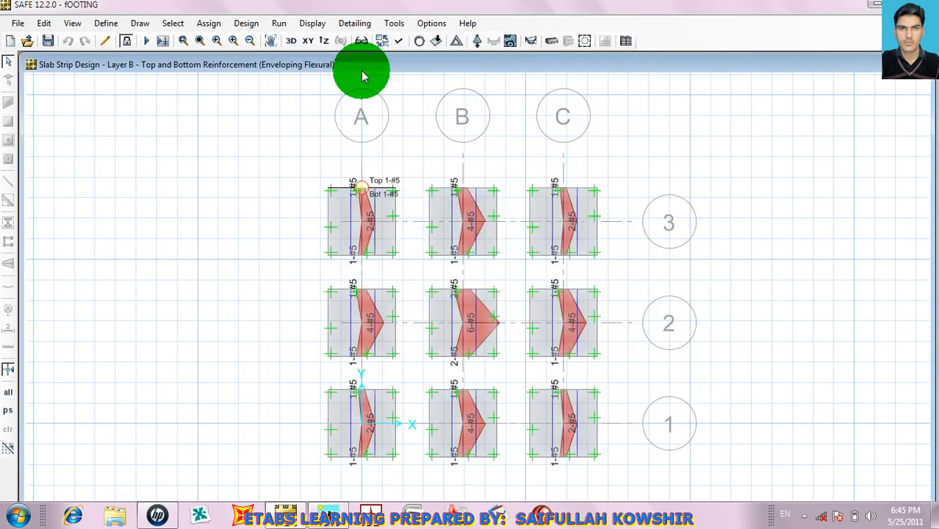
Open the drawing format properties and examine the line formats for the General, Slab/Mat, Beams and Tables categories.
click(354, 23)
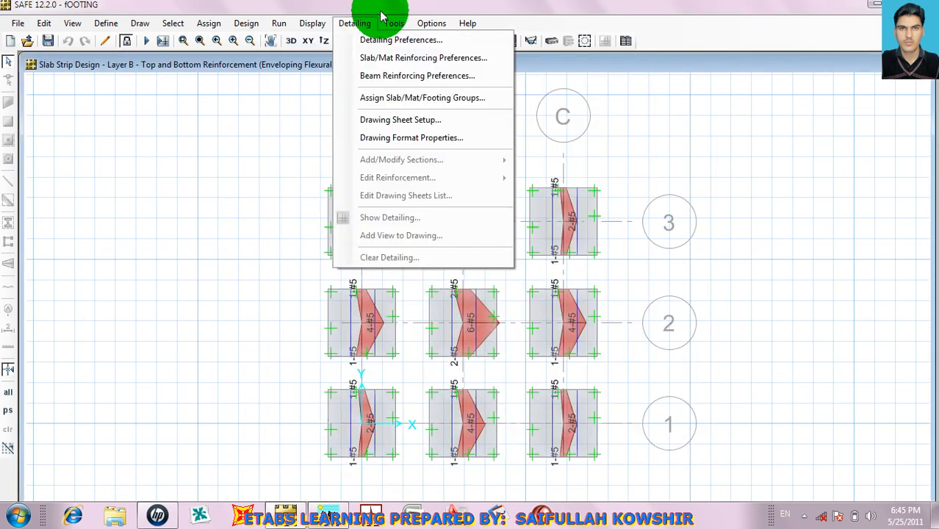
click(404, 137)
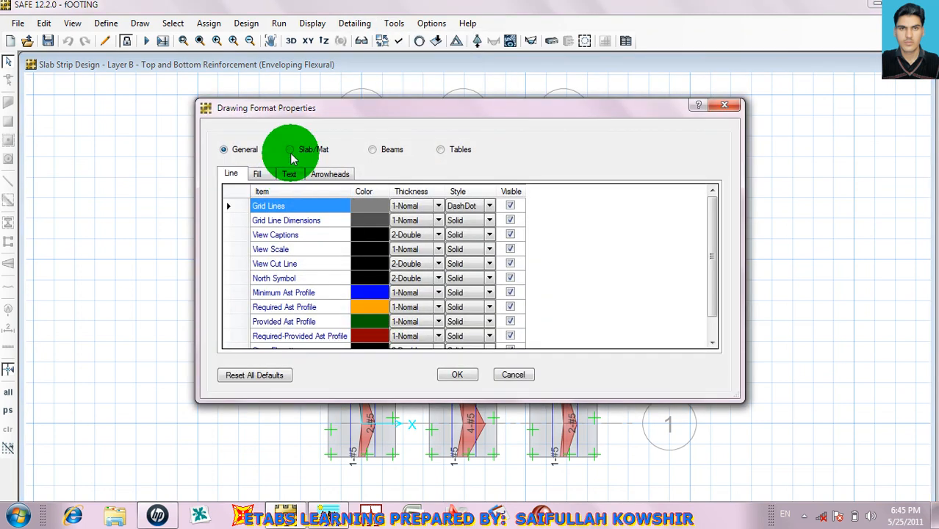
click(292, 151)
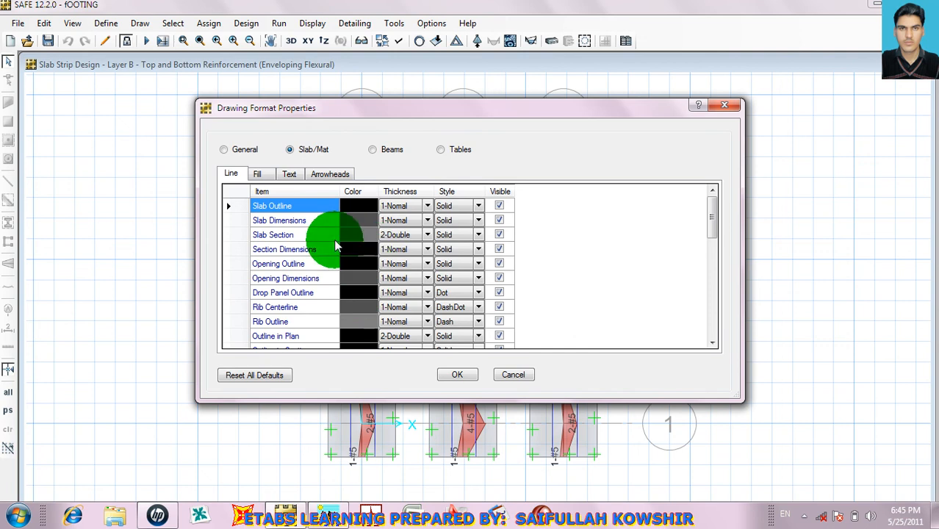
click(373, 150)
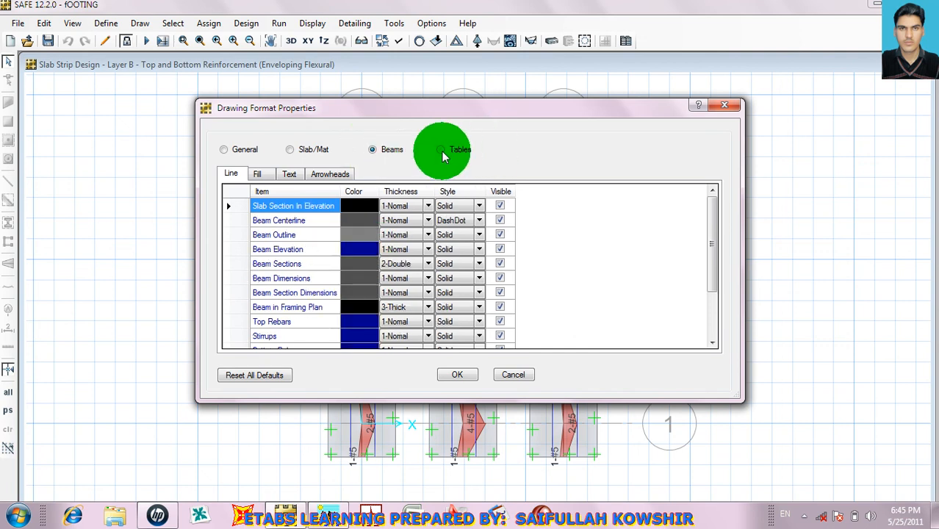
click(448, 151)
click(226, 151)
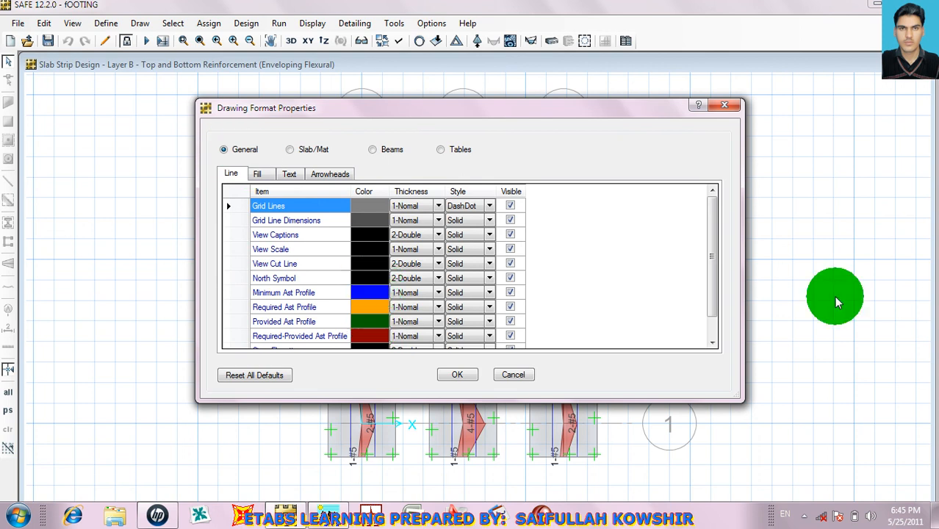
drag(711, 281, 719, 341)
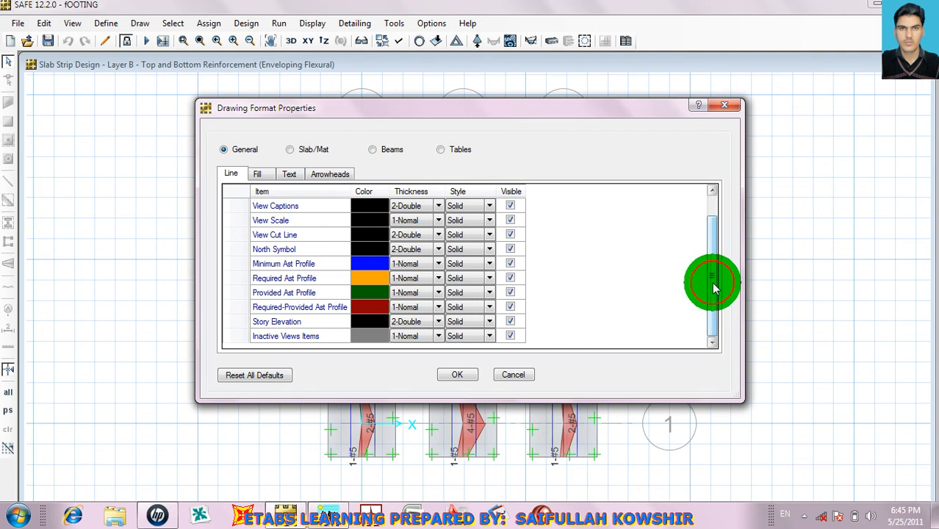
drag(713, 285, 722, 231)
Set the line color of the General category's Grid Lines to bright green.
double_click(360, 207)
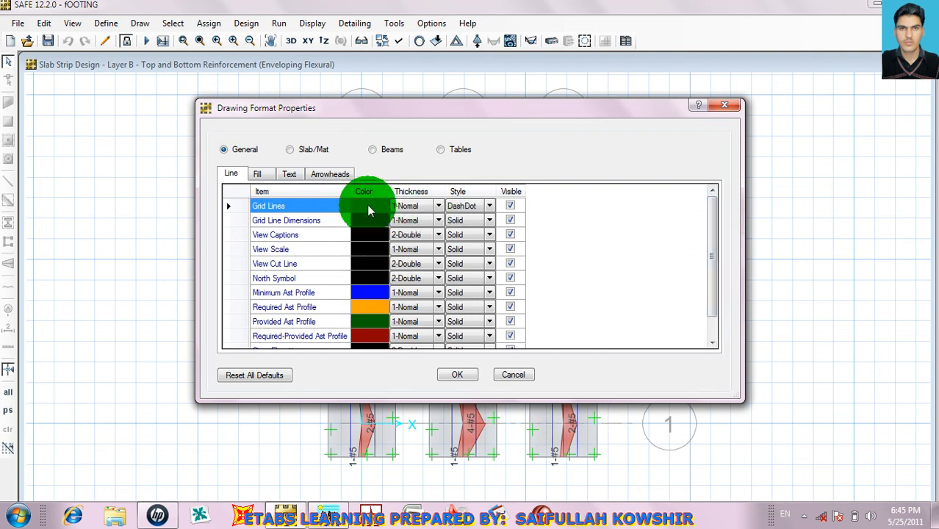
click(441, 163)
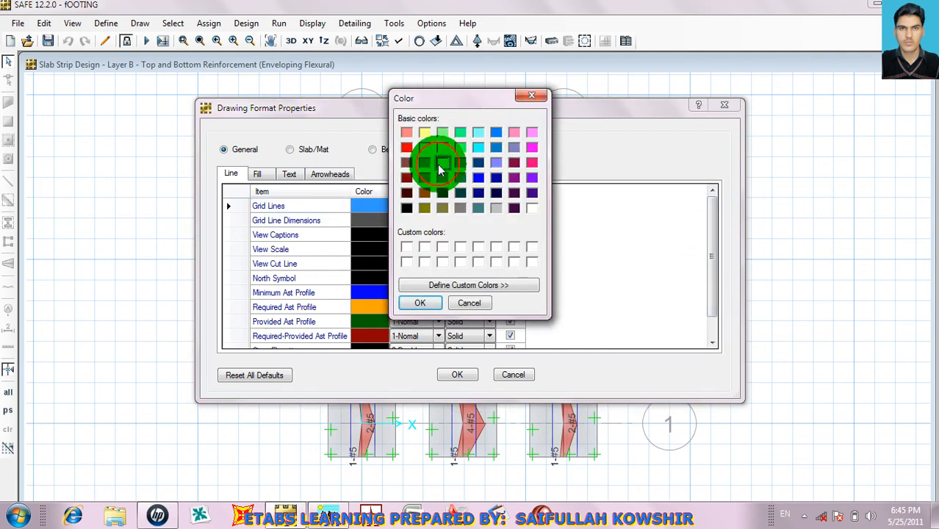
click(421, 300)
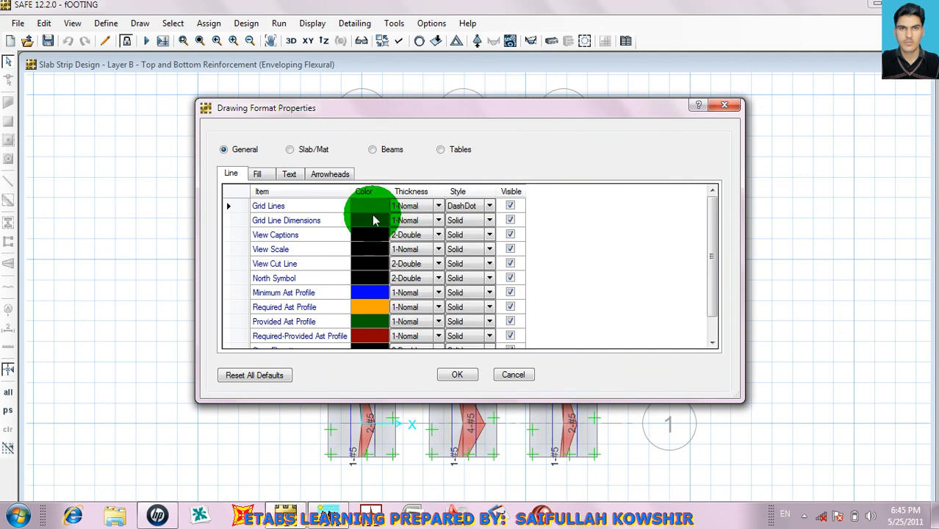
In the Slab/Mat line formats, color the Slab Outline orange and the Slab Dimensions purple.
click(291, 153)
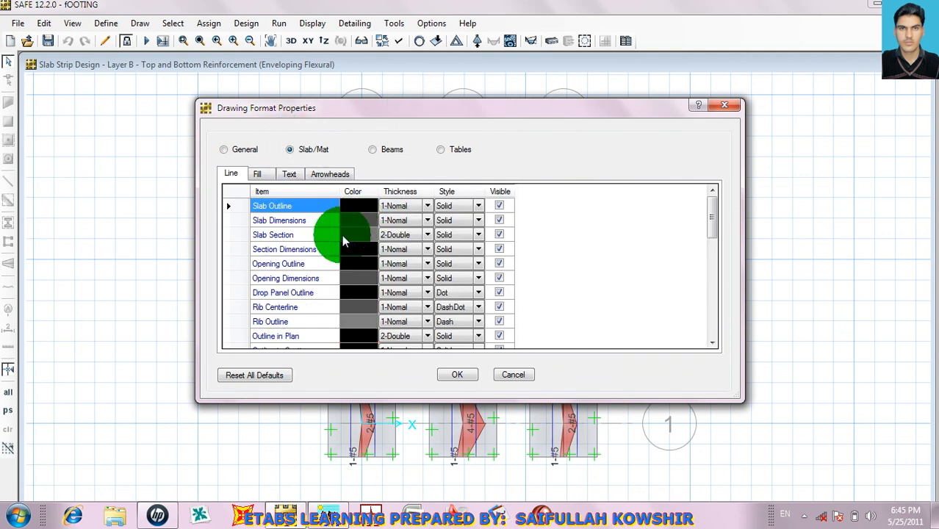
double_click(356, 206)
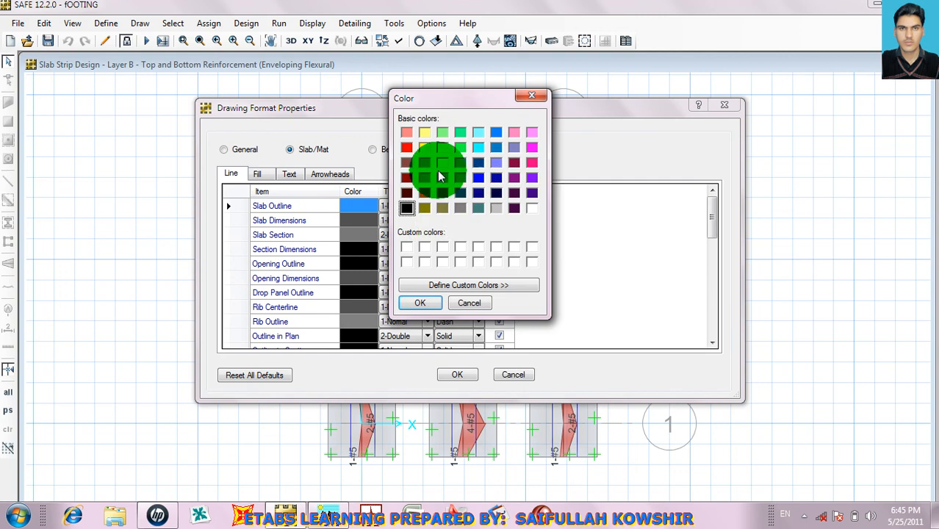
click(423, 178)
click(419, 301)
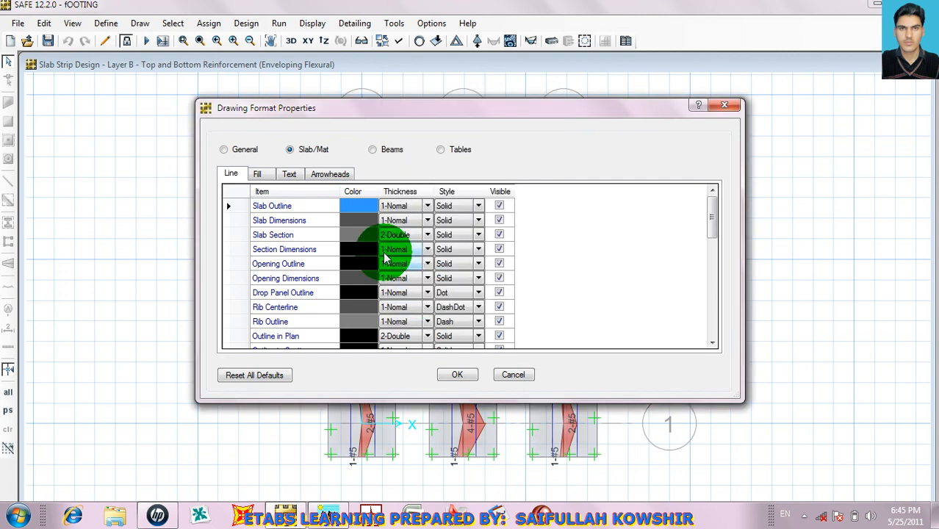
double_click(359, 221)
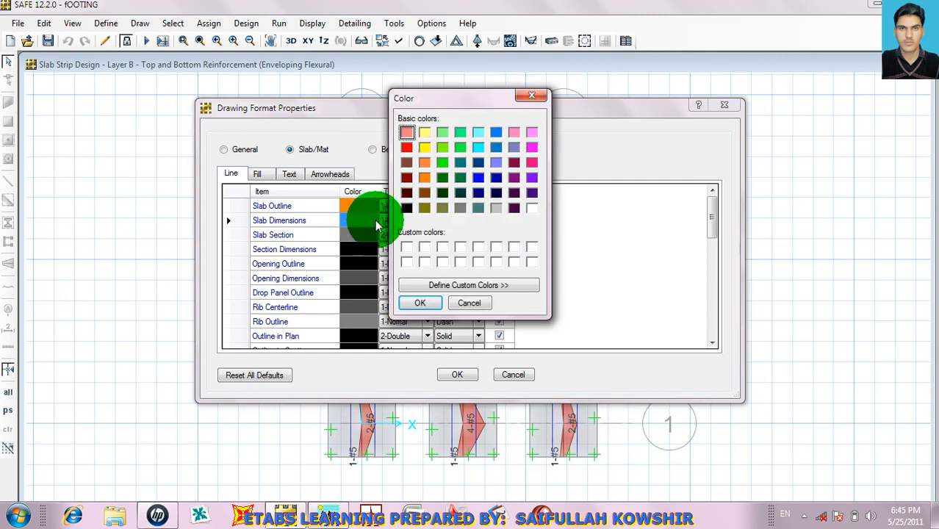
click(532, 180)
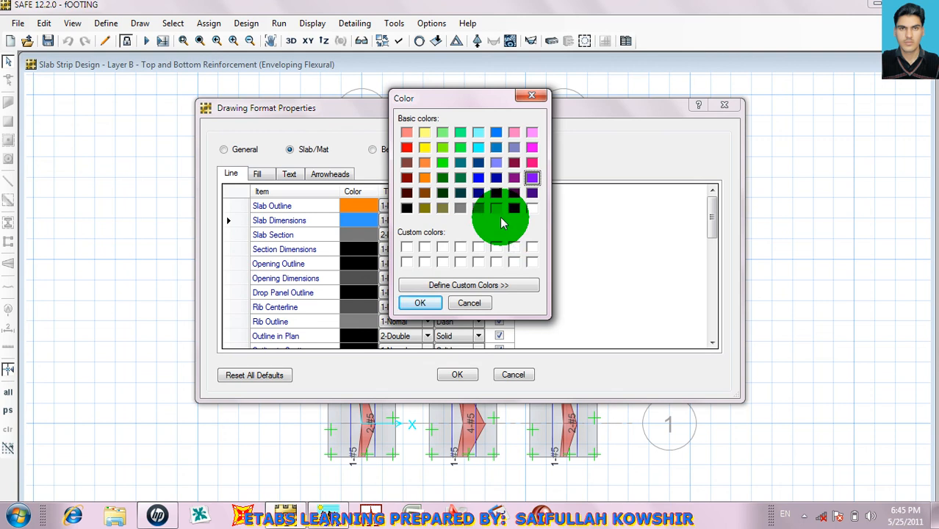
click(420, 302)
Set the Slab/Mat line color of Rebars in Section to magenta and of Rebars in Elevation to pink.
scroll(335, 338, down, 5)
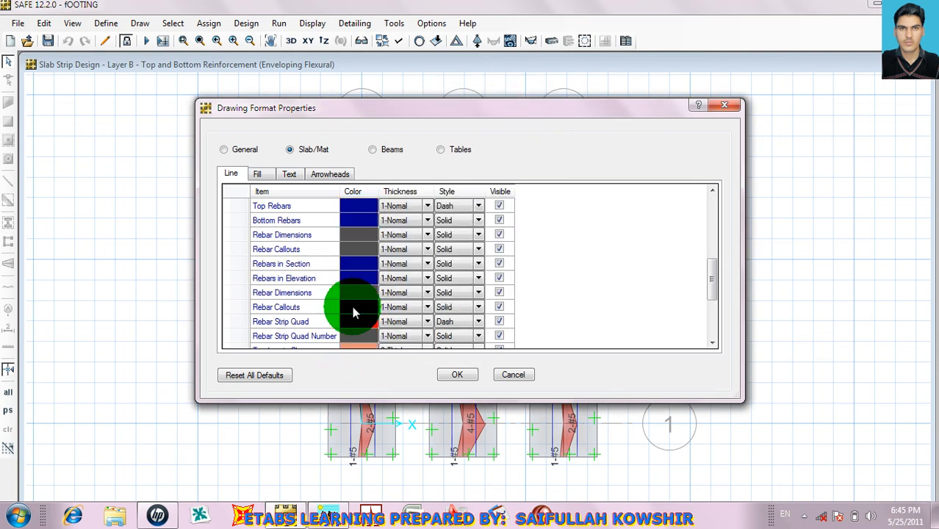
double_click(361, 269)
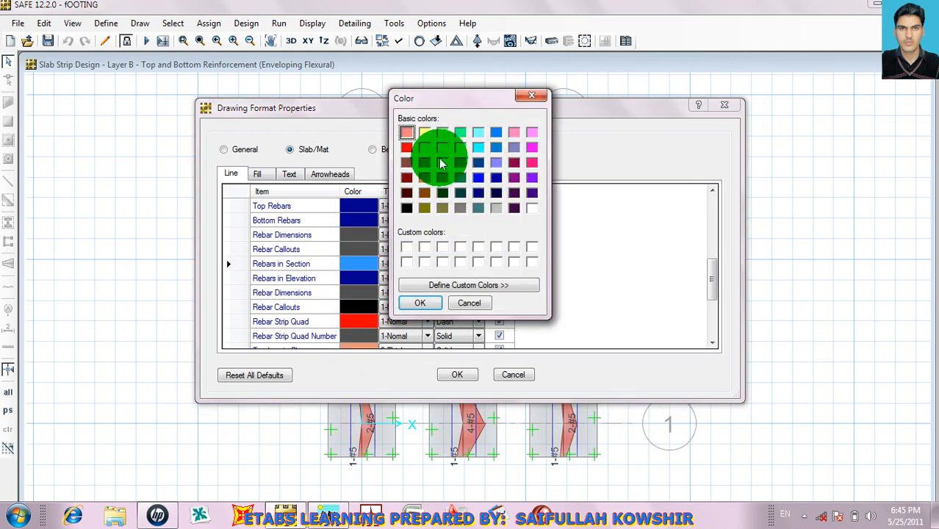
click(530, 147)
click(425, 303)
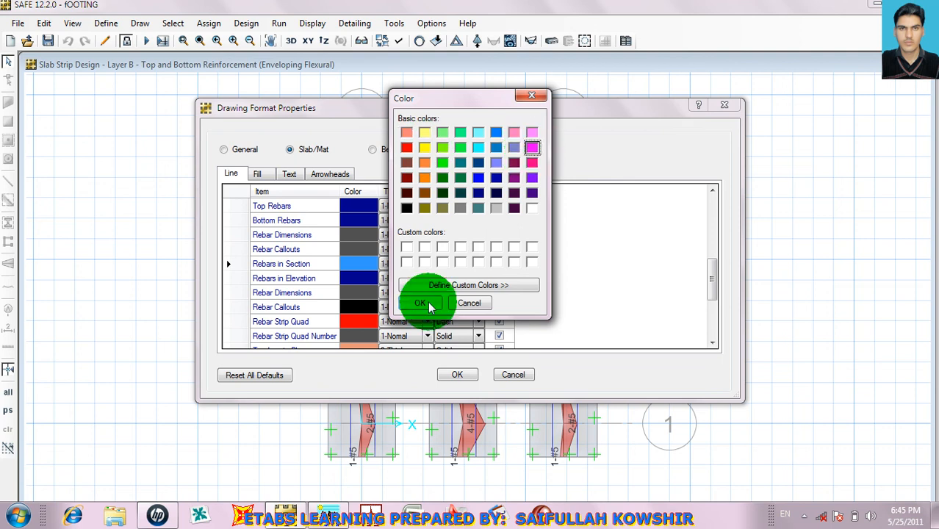
double_click(357, 278)
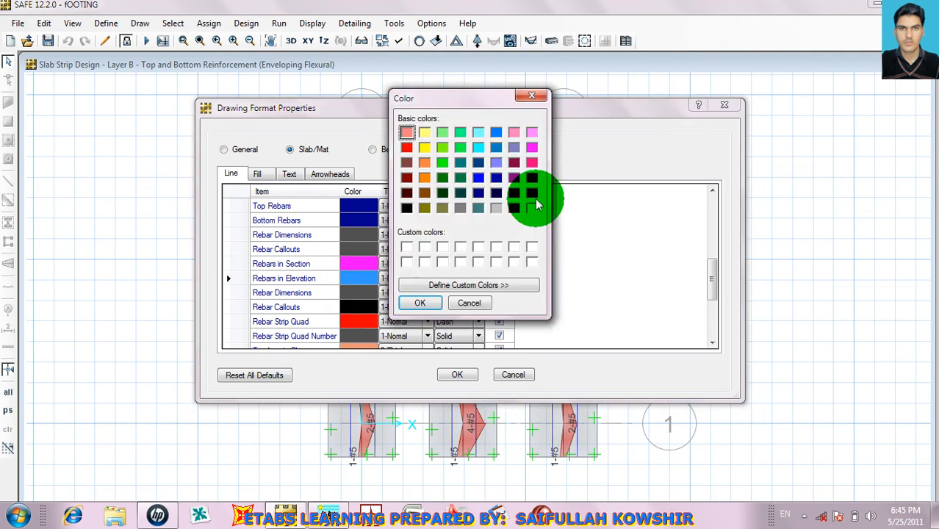
click(531, 164)
click(421, 303)
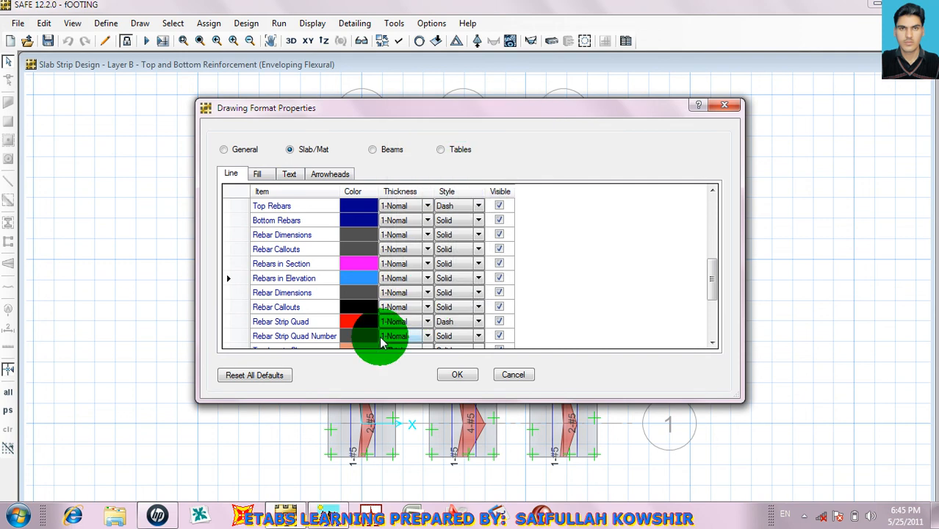
Set the Slab/Mat line colors of both Bottom Rebars and Top Rebars to bright green.
scroll(360, 264, up, 1)
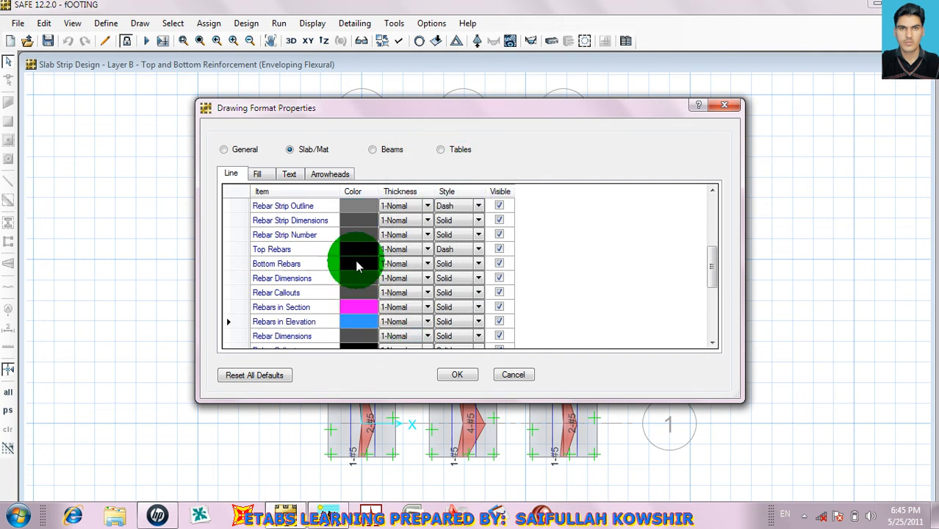
click(360, 269)
double_click(360, 269)
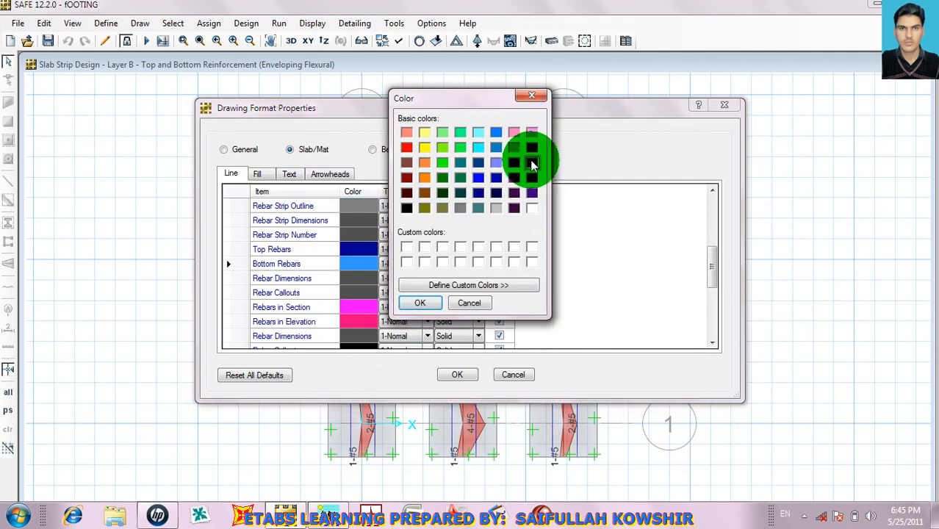
click(441, 162)
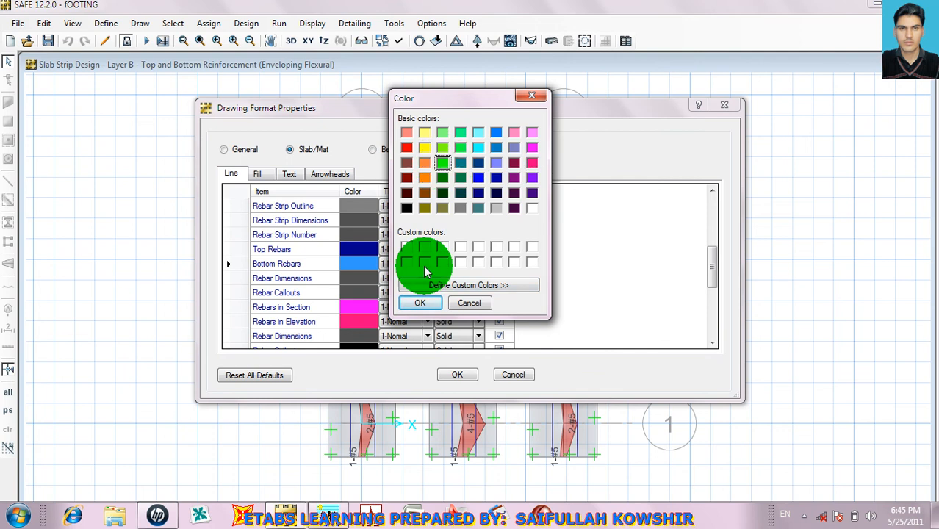
click(423, 309)
double_click(367, 265)
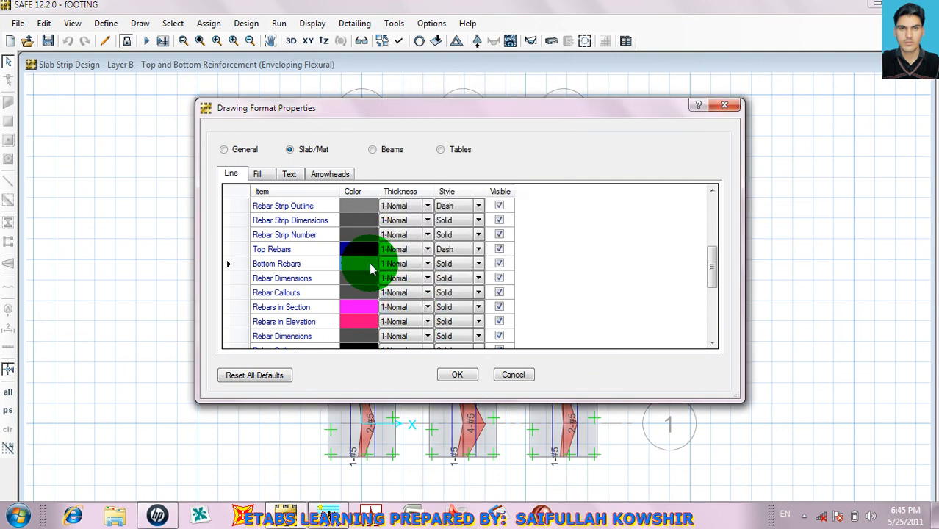
click(443, 163)
click(423, 302)
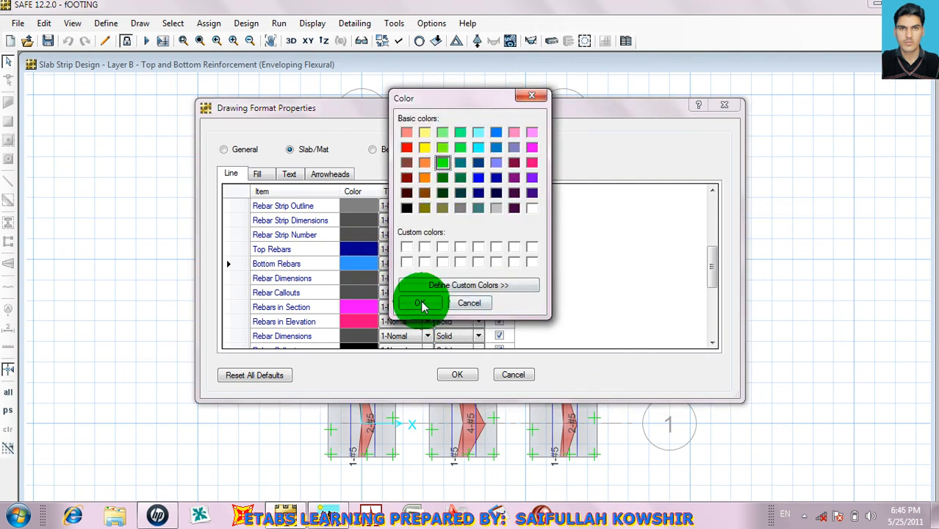
double_click(366, 250)
click(433, 162)
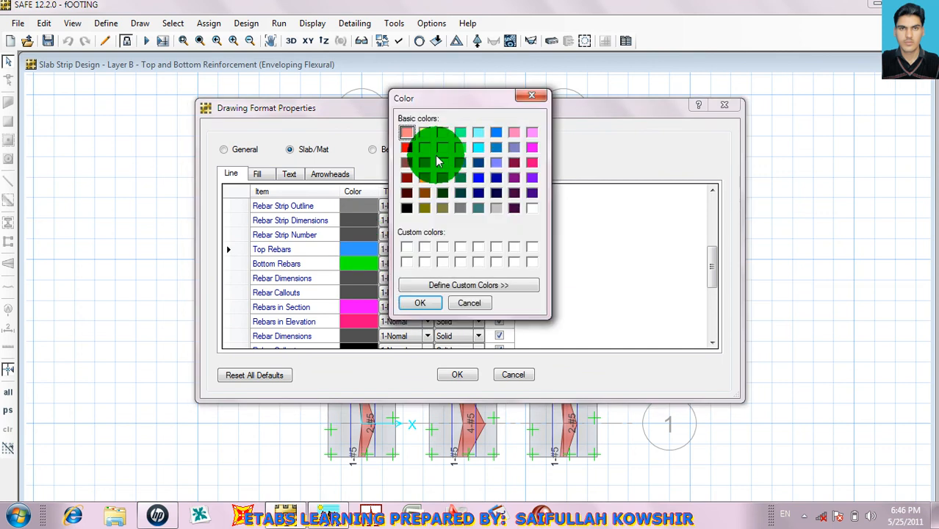
click(419, 303)
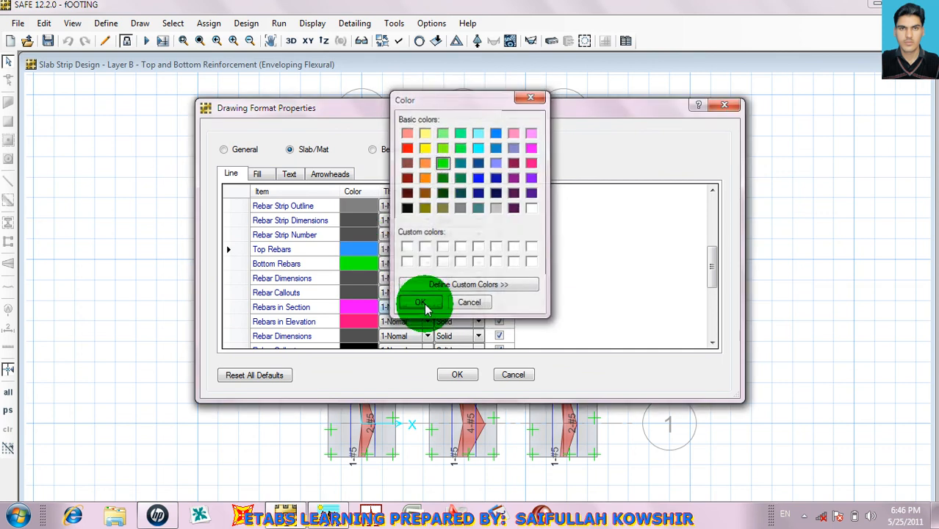
In the Slab/Mat text formats, color both Rebar Dimensions items blue and accept the drawing format properties.
click(338, 145)
click(256, 175)
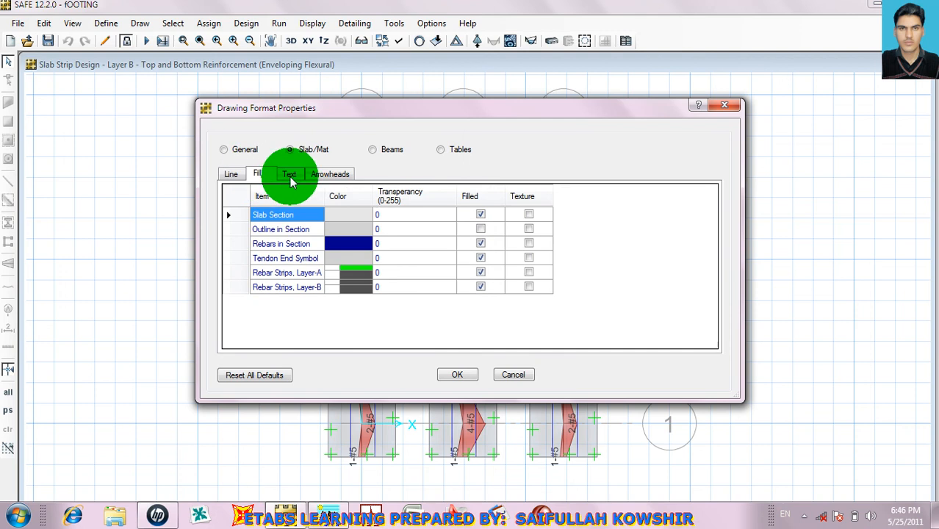
click(294, 177)
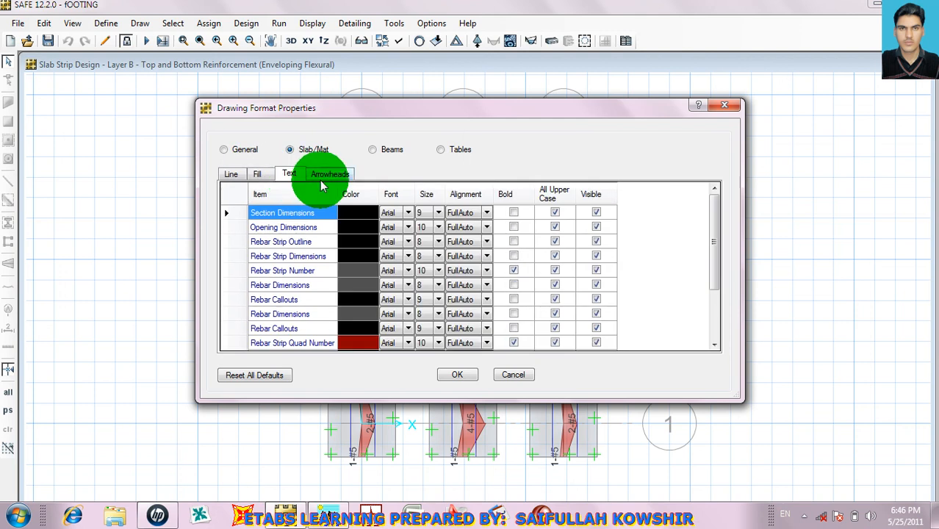
click(330, 176)
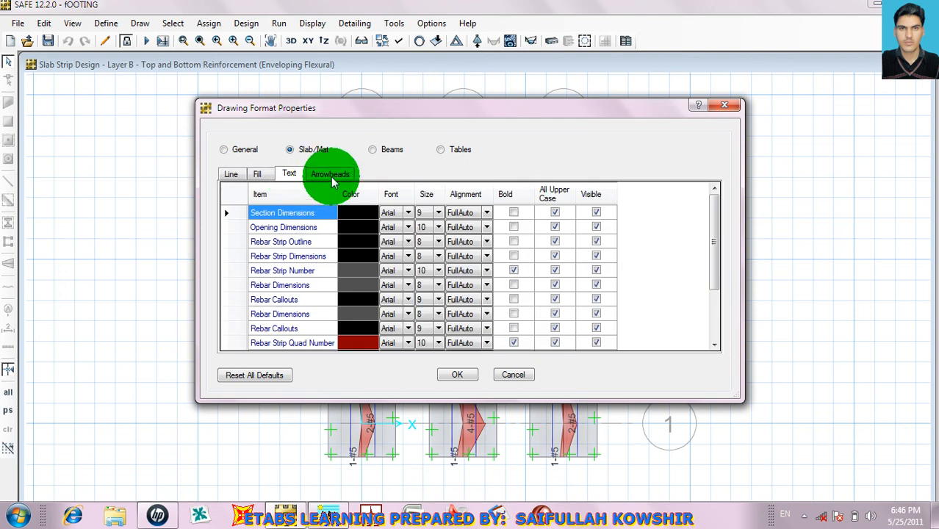
click(356, 286)
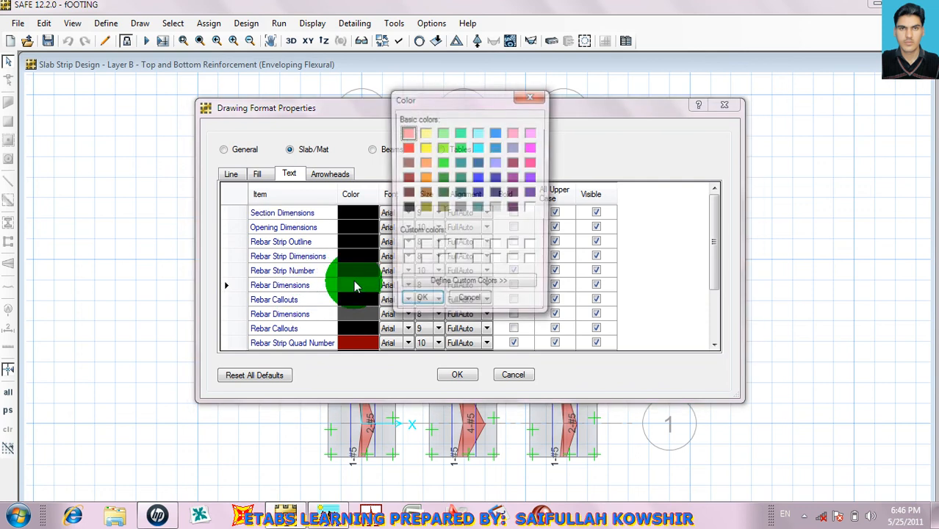
click(496, 147)
click(420, 303)
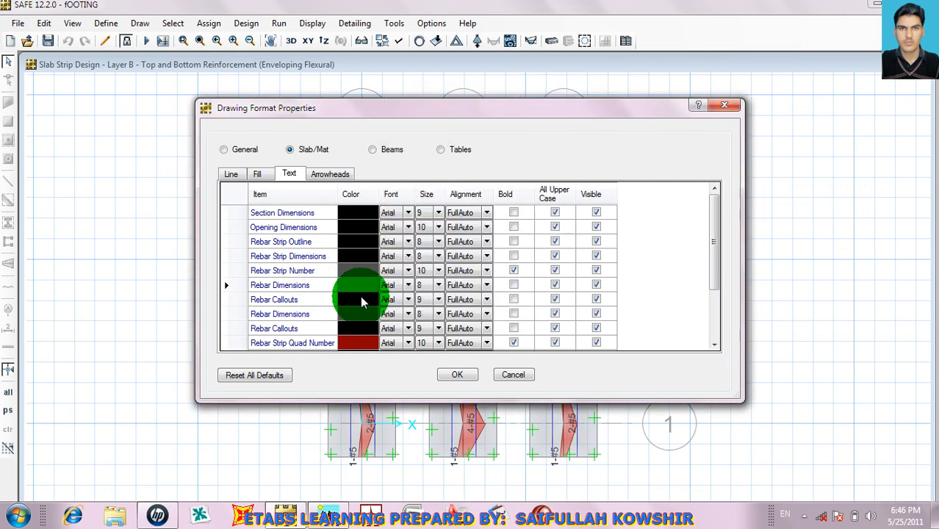
click(352, 315)
click(496, 155)
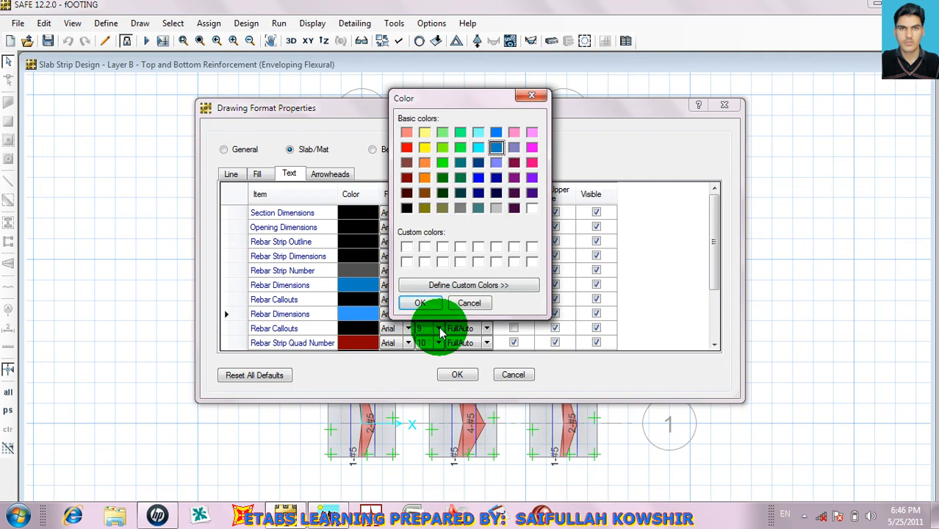
click(420, 303)
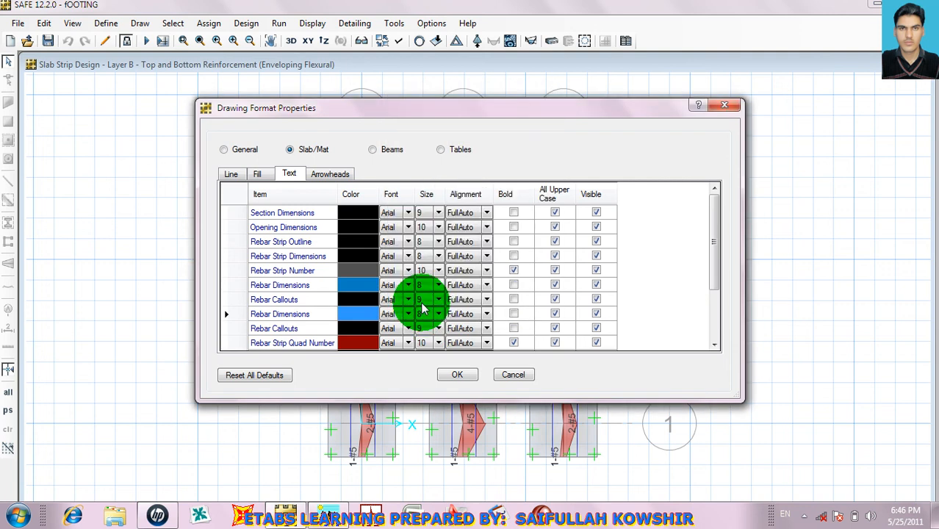
click(329, 174)
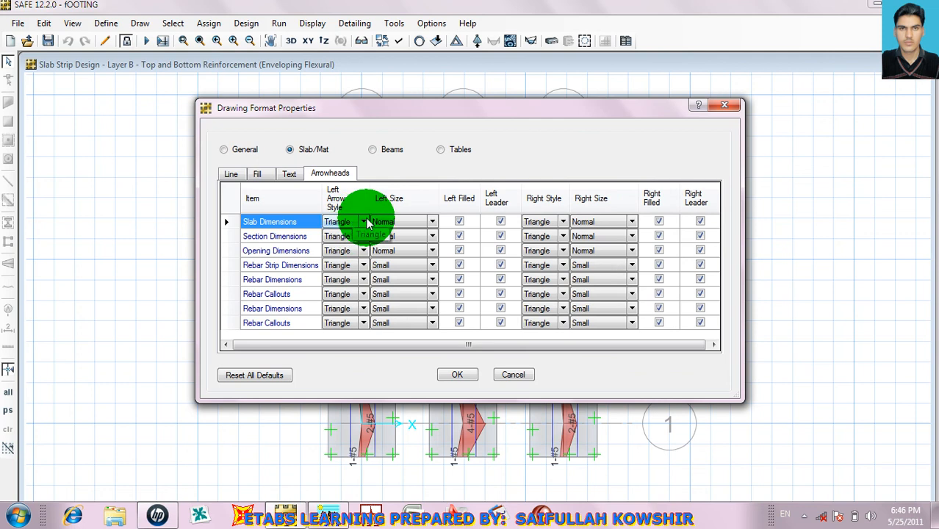
click(457, 375)
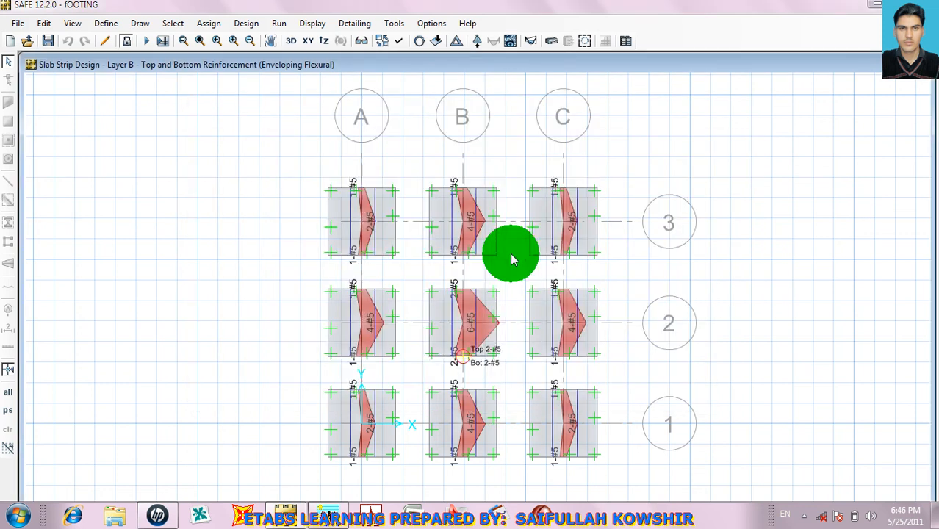
Set the detailing preferences to Metric units, with rebar weight quantities in Kilogram.
click(364, 23)
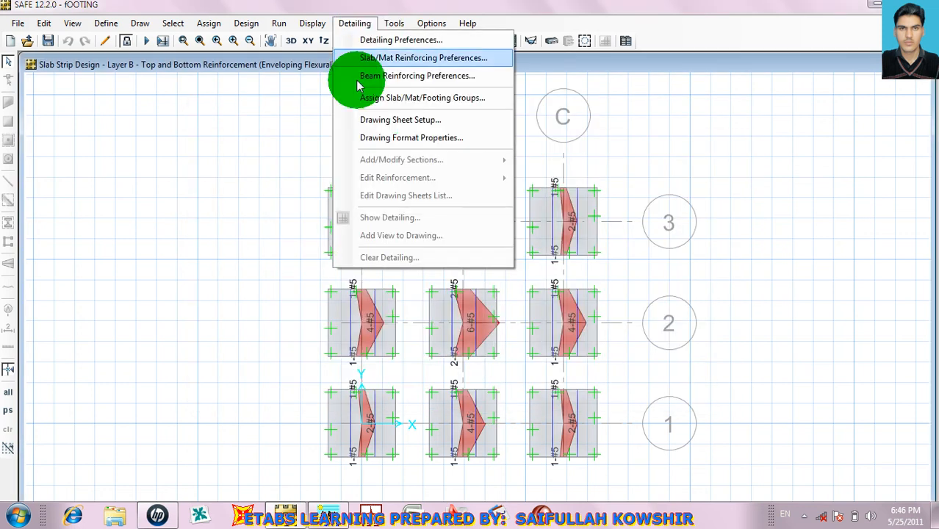
click(382, 44)
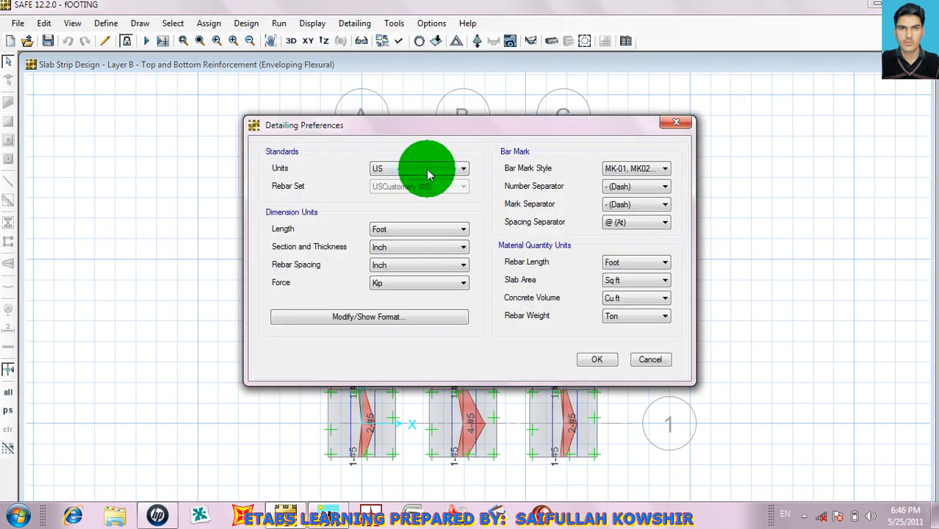
click(428, 171)
click(416, 185)
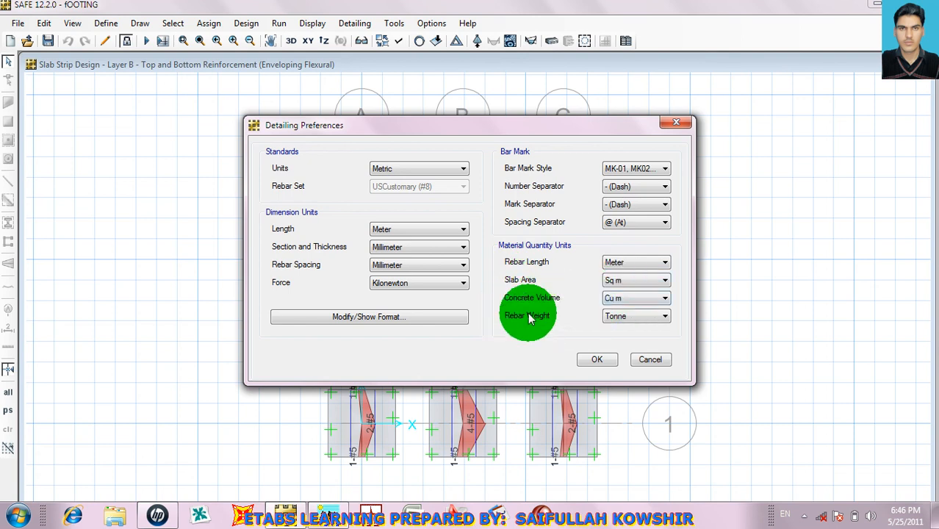
click(621, 317)
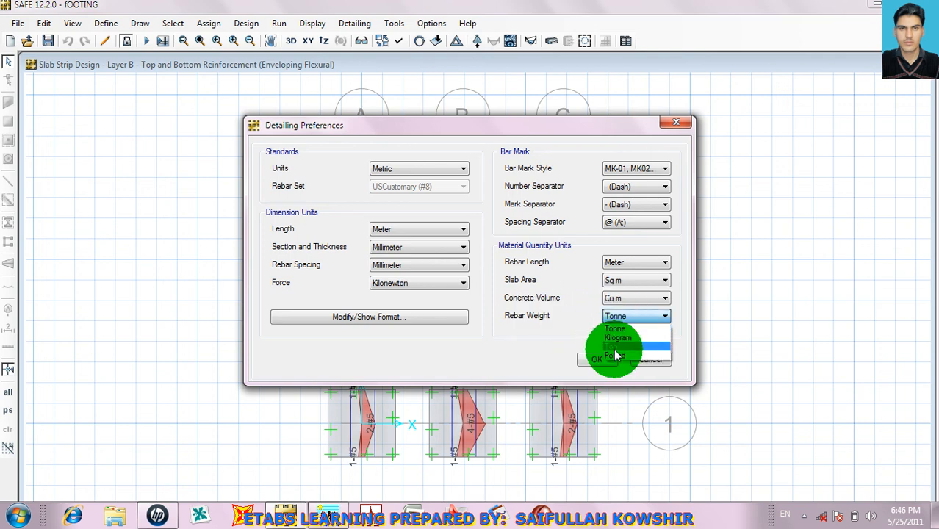
click(623, 342)
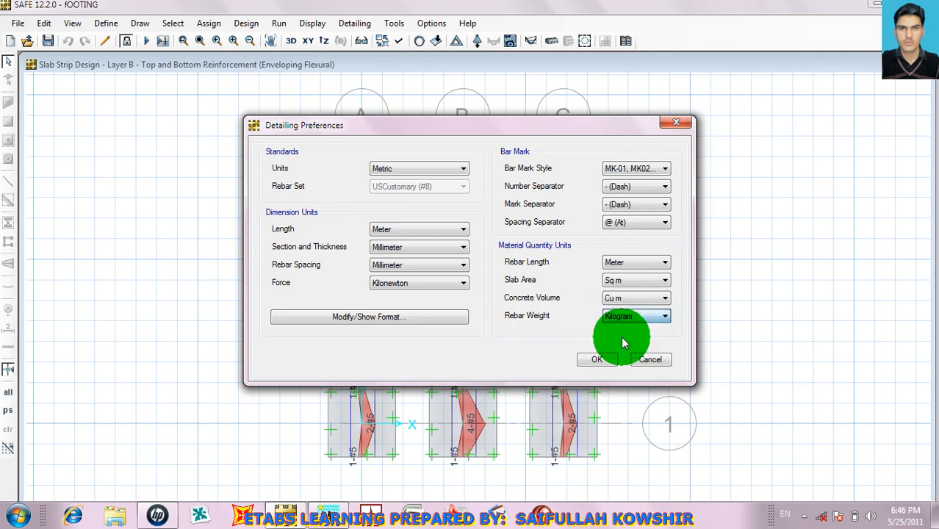
Choose the "A, B, AB..." bar mark style and accept the detailing preferences.
click(626, 169)
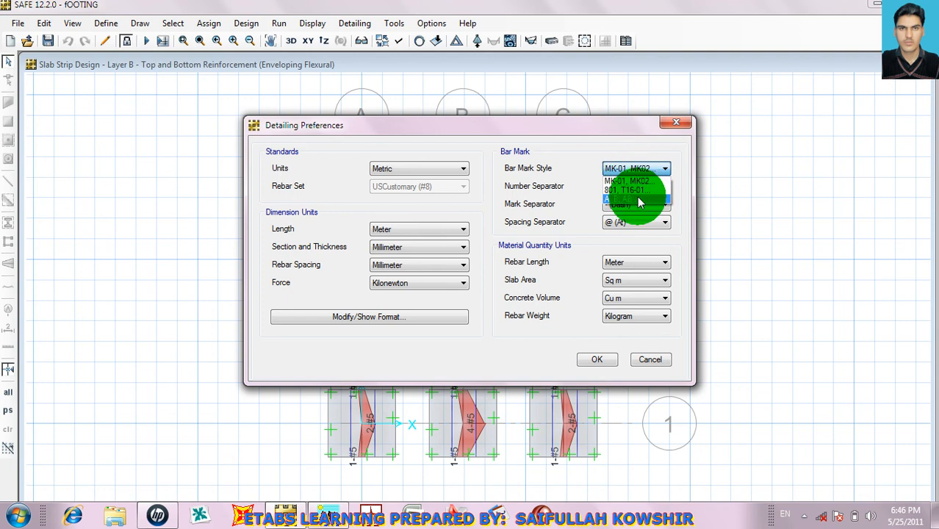
click(637, 197)
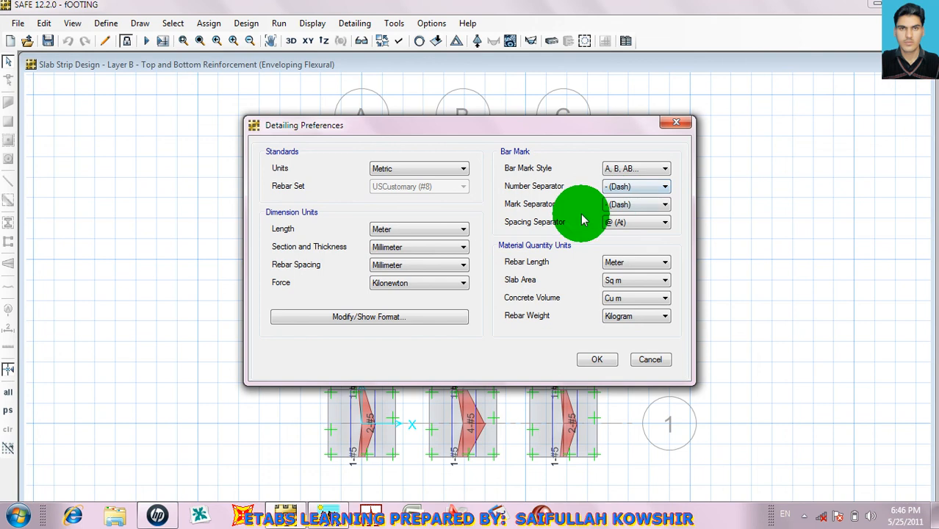
click(595, 360)
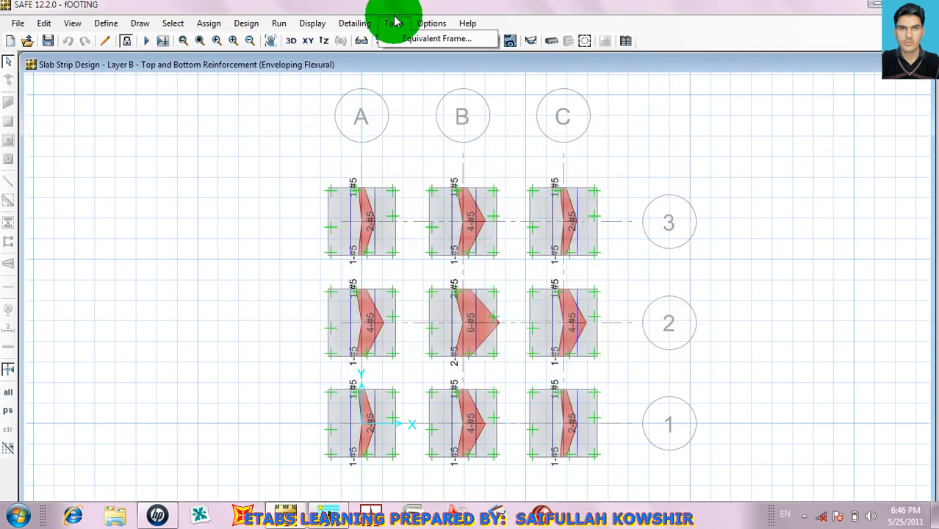
Run detailing, generating individual bars in plan and in the 3D model, with areas merged to clean edges and sections.
click(351, 22)
click(351, 22)
click(310, 22)
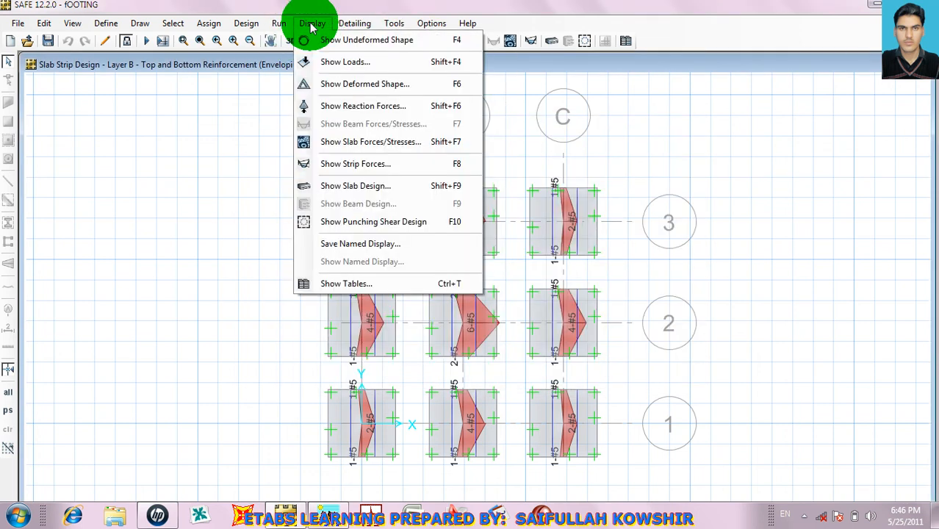
mouse_move(280, 22)
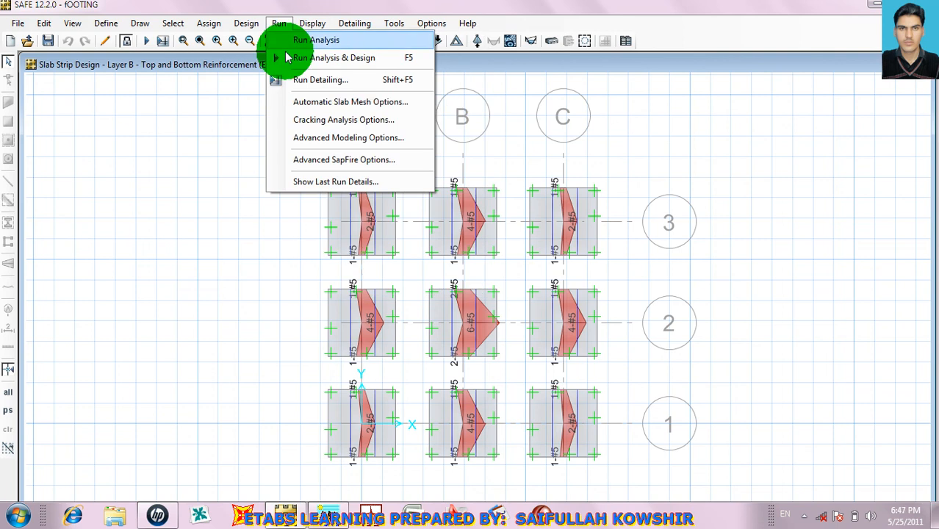
click(317, 80)
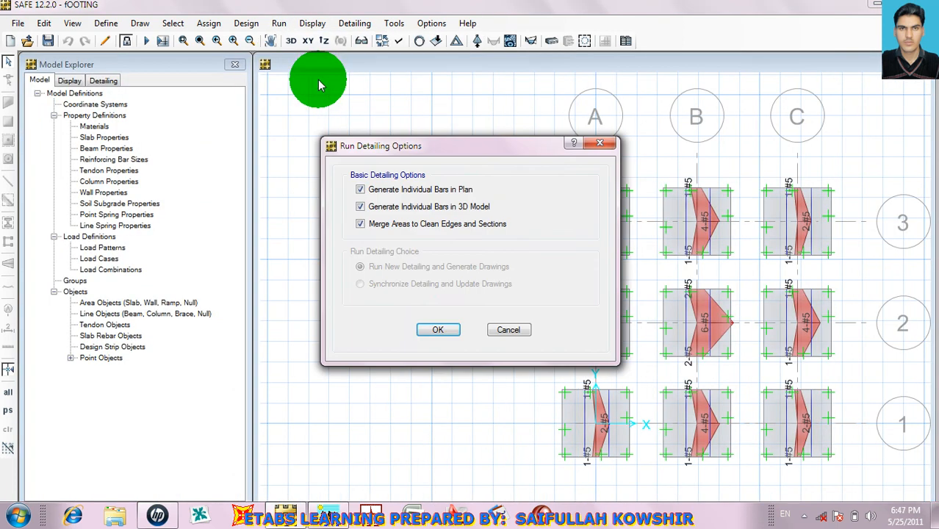
click(433, 325)
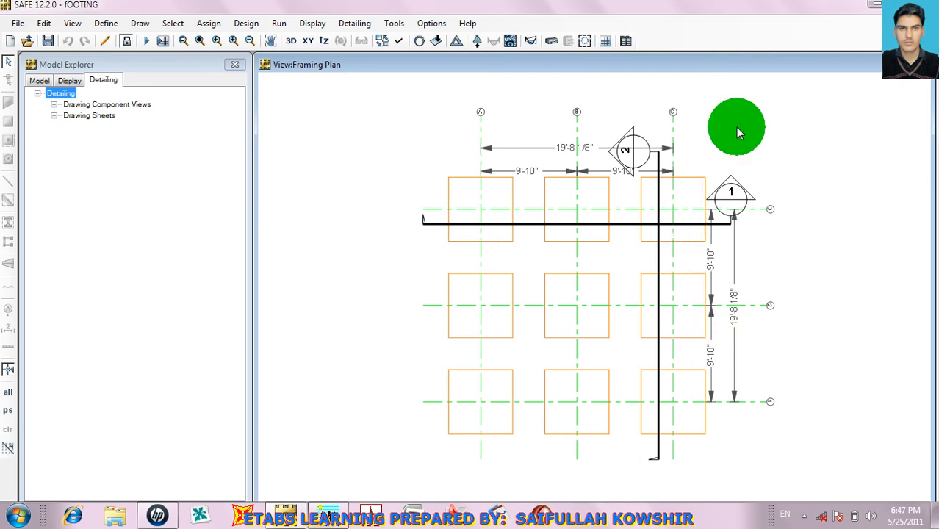
Display the Bottom Rebar Plan view of the detailed object Slab1.
click(355, 24)
click(432, 214)
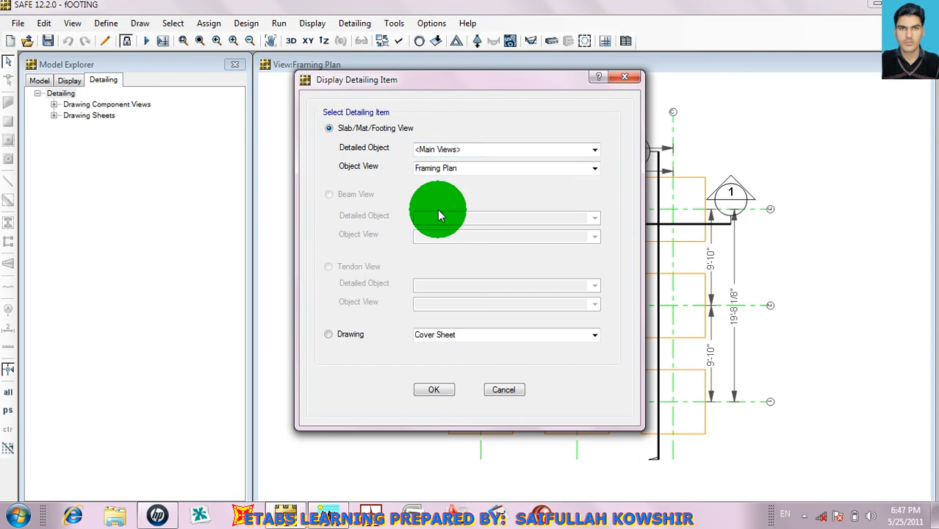
click(593, 149)
click(529, 180)
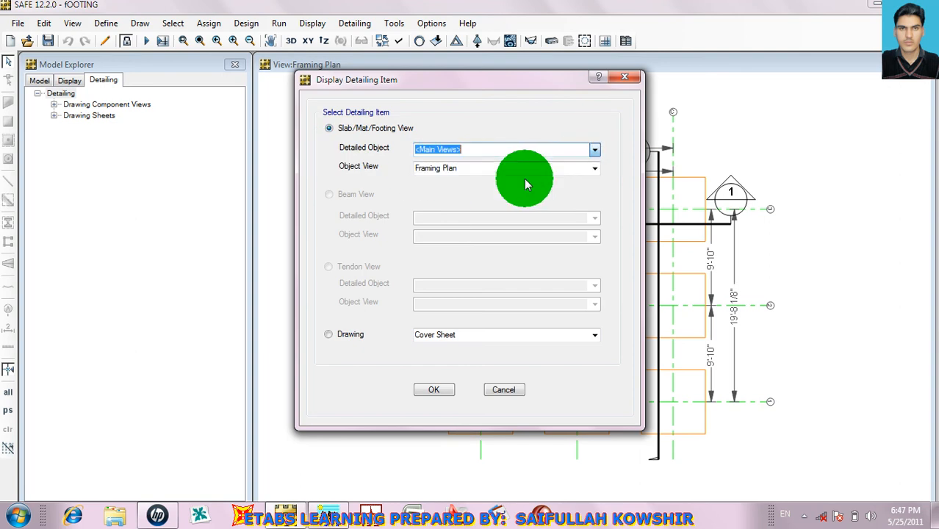
click(594, 149)
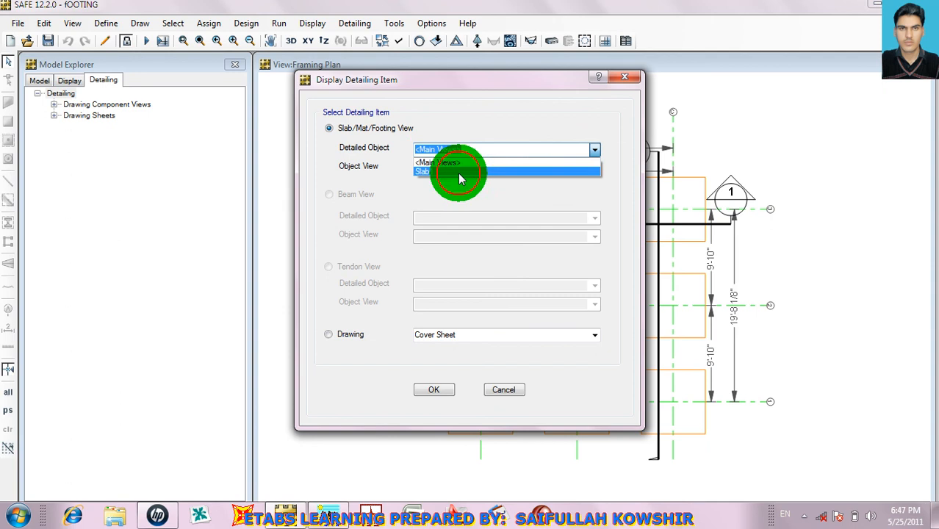
click(459, 172)
click(595, 169)
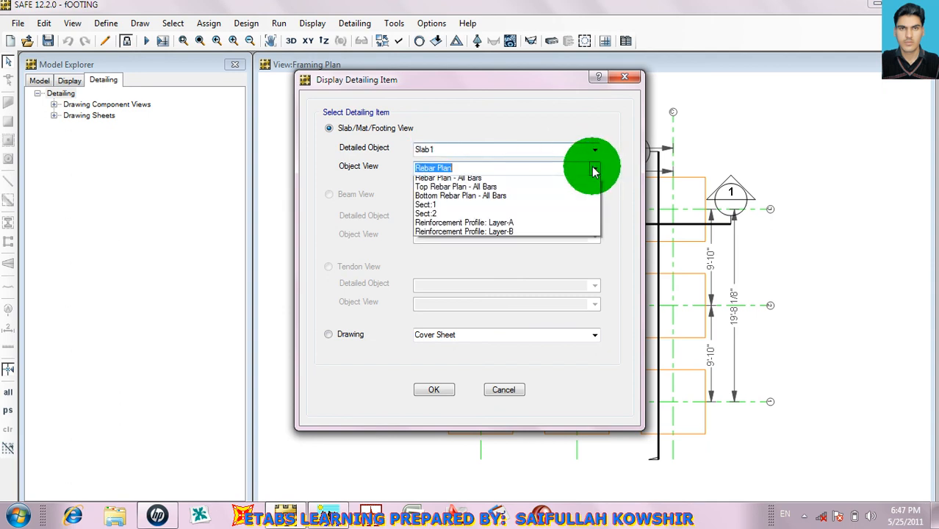
click(452, 199)
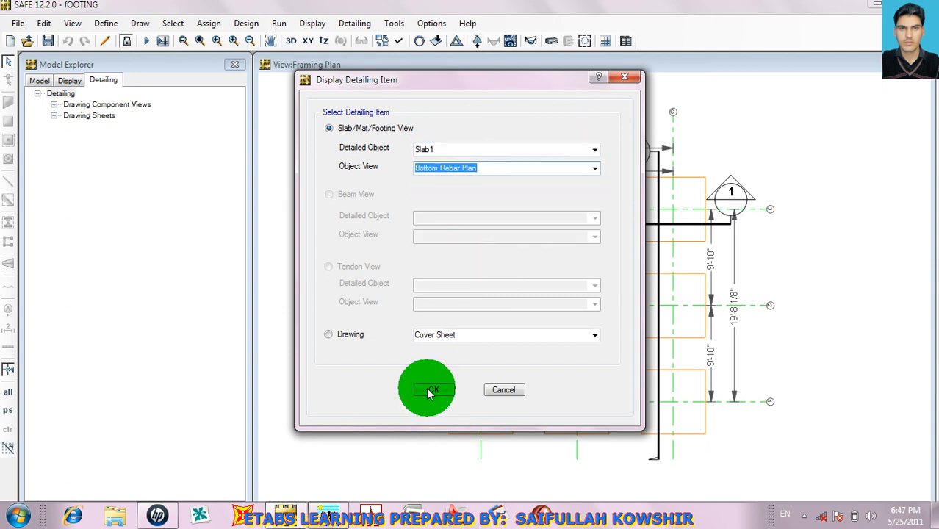
click(431, 391)
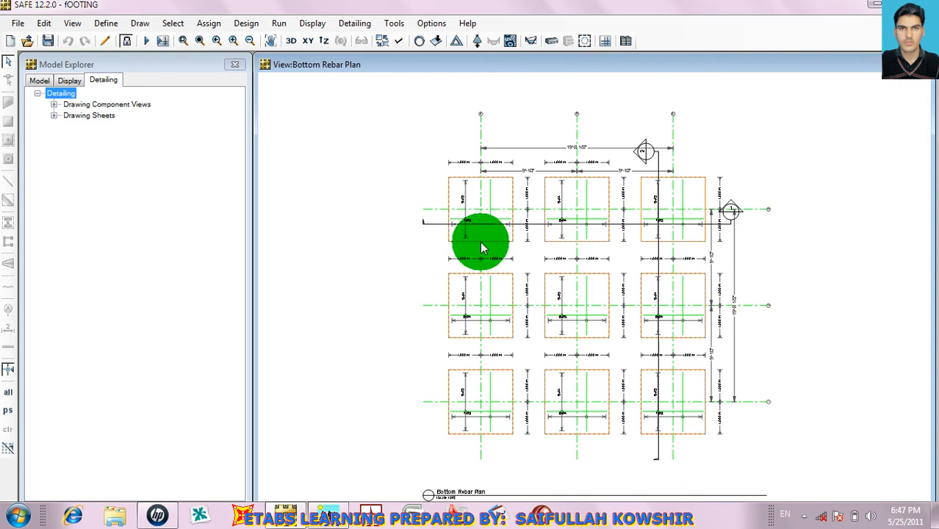
Examine the bottom bar callouts and dimensions of the footings along grid line 3, from grid A to grid C.
scroll(488, 238, up, 2)
scroll(494, 250, up, 3)
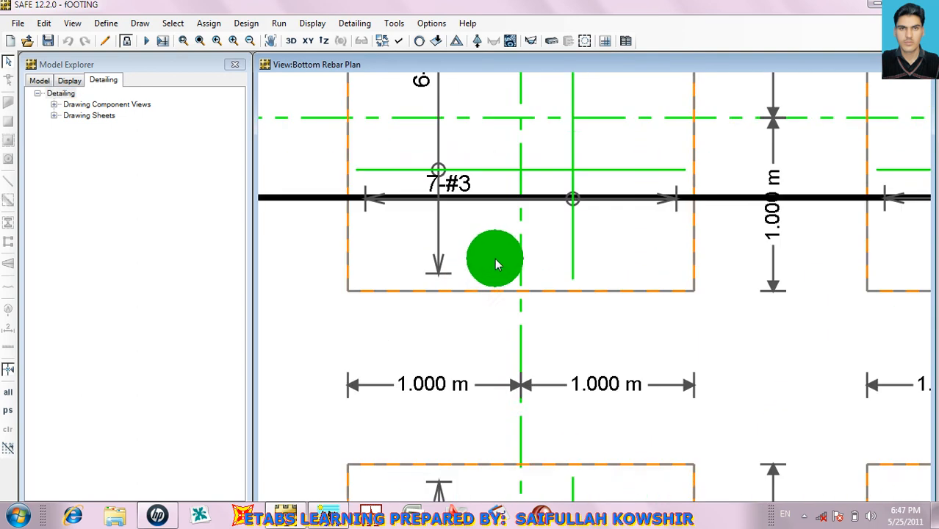
middle_drag(560, 218, 529, 305)
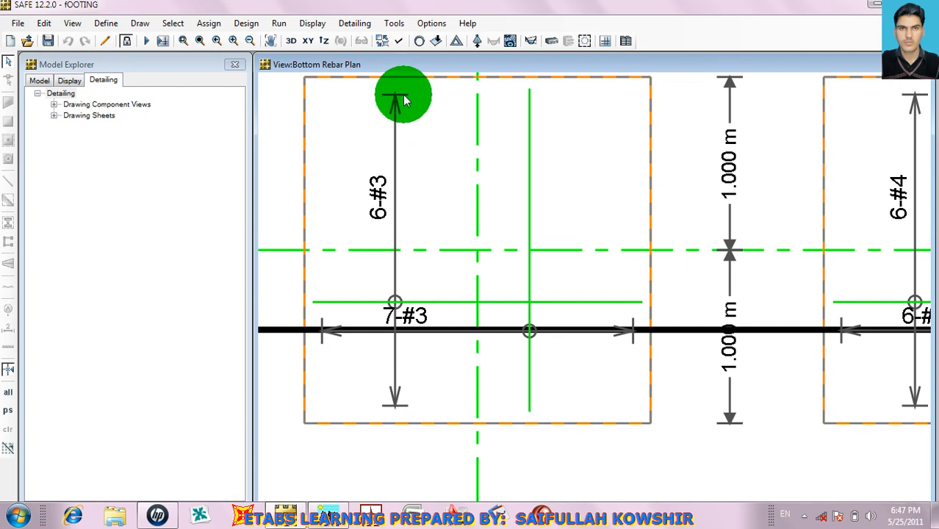
scroll(529, 176, down, 1)
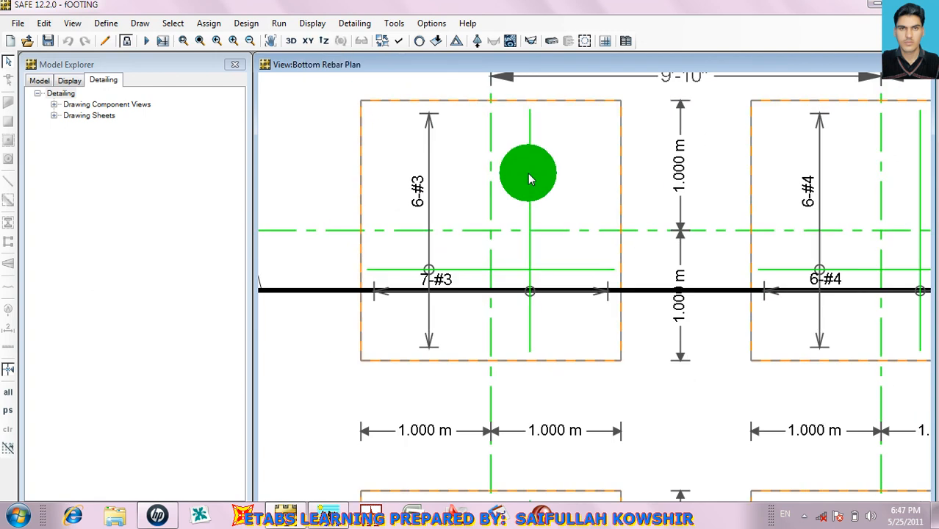
middle_drag(604, 245, 499, 243)
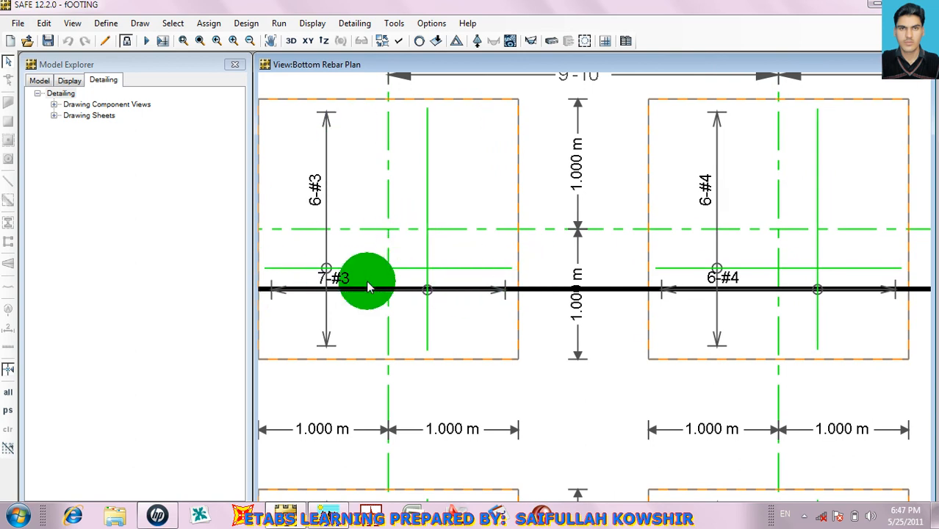
middle_drag(697, 278, 555, 275)
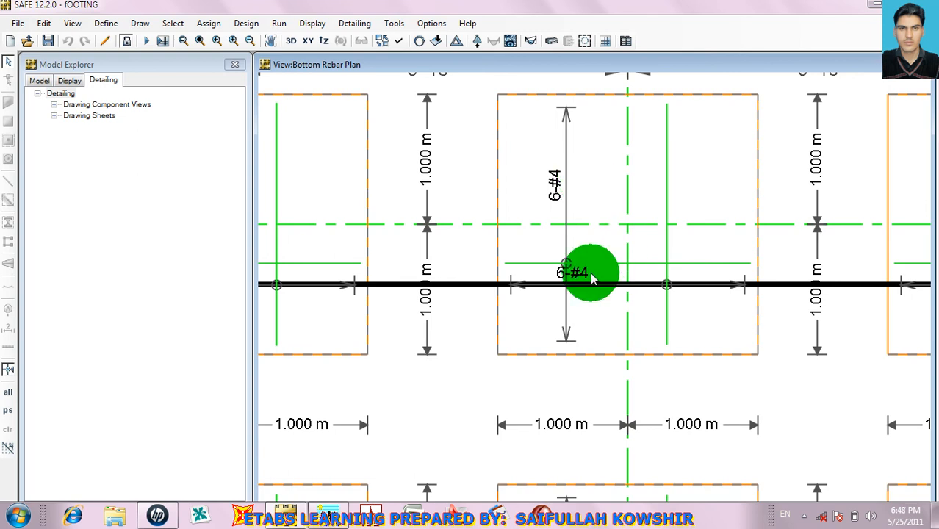
middle_drag(590, 273, 640, 301)
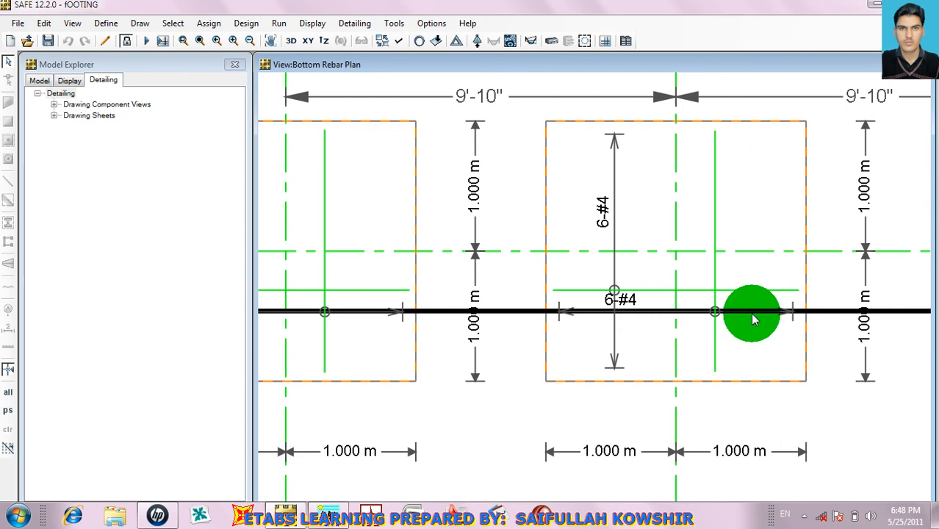
middle_drag(733, 273, 307, 245)
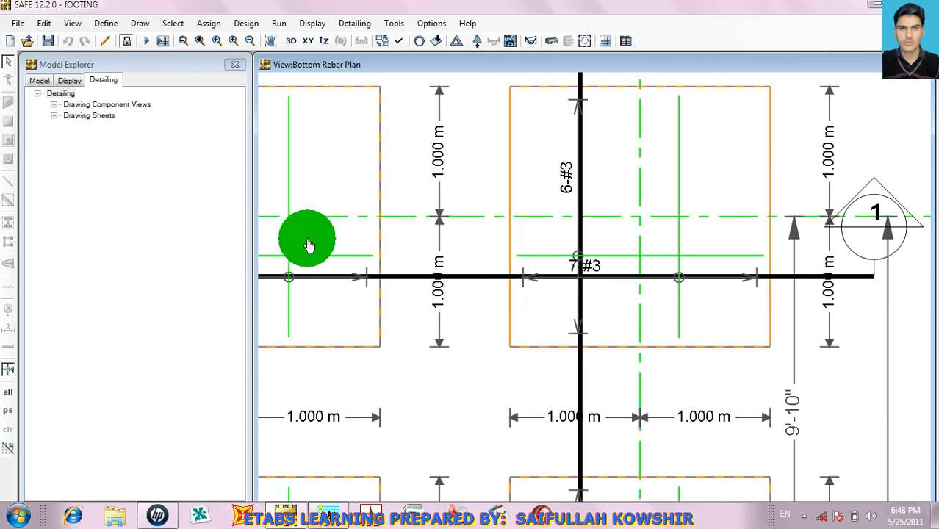
scroll(664, 228, down, 2)
scroll(664, 232, down, 3)
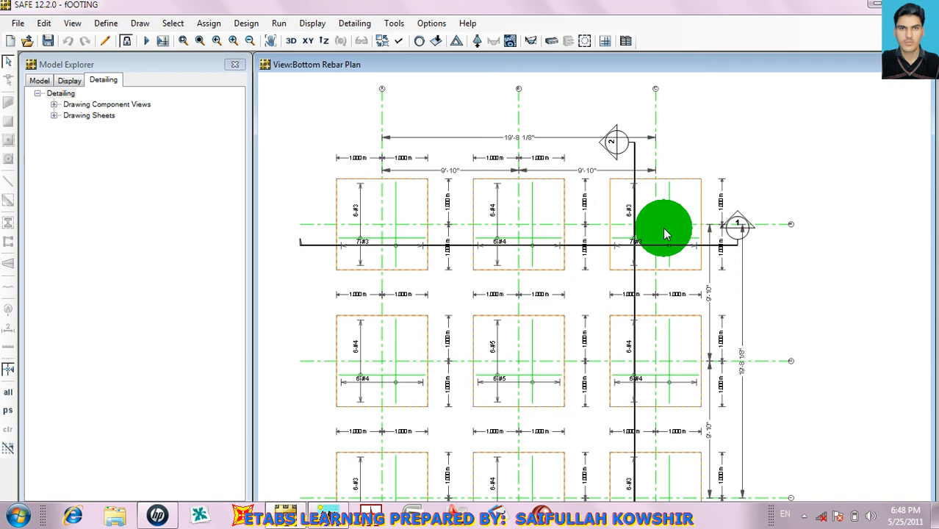
Display the Top Rebar Plan view of the detailed object Slab1.
click(278, 23)
click(354, 23)
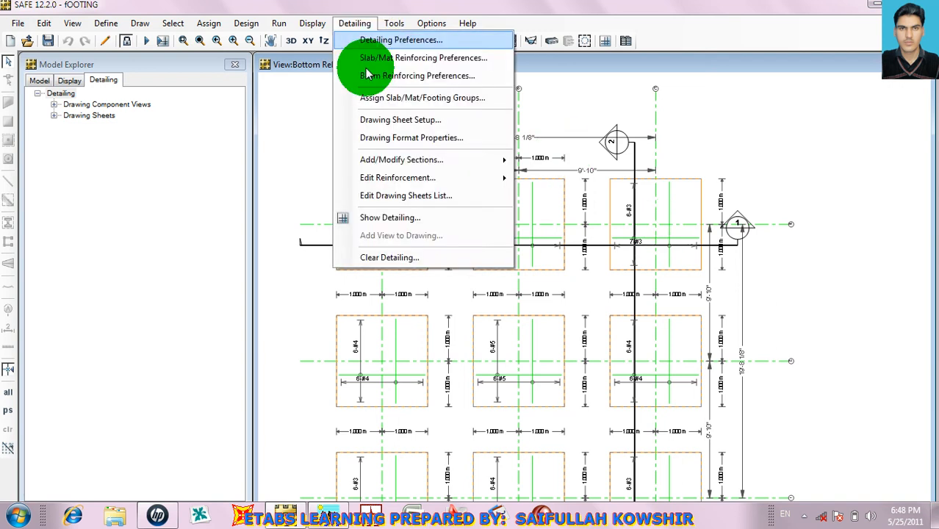
click(392, 218)
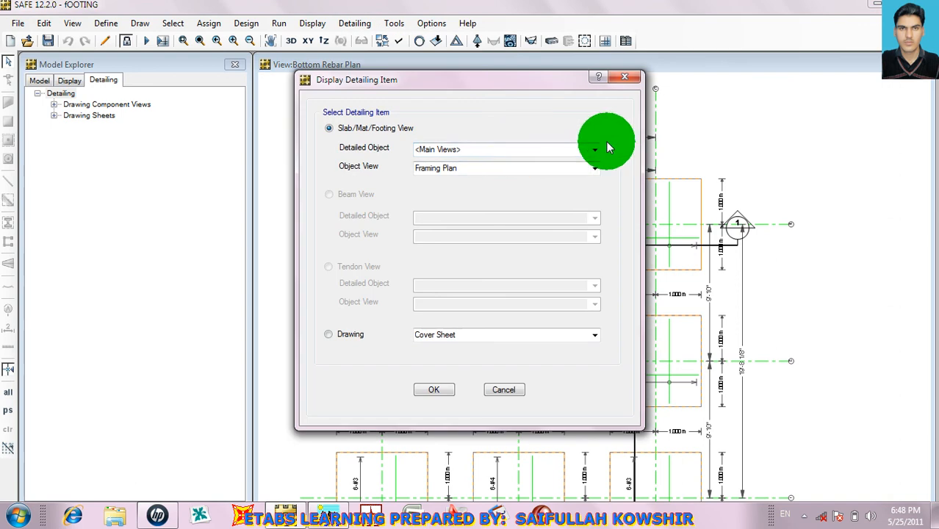
click(594, 149)
click(562, 160)
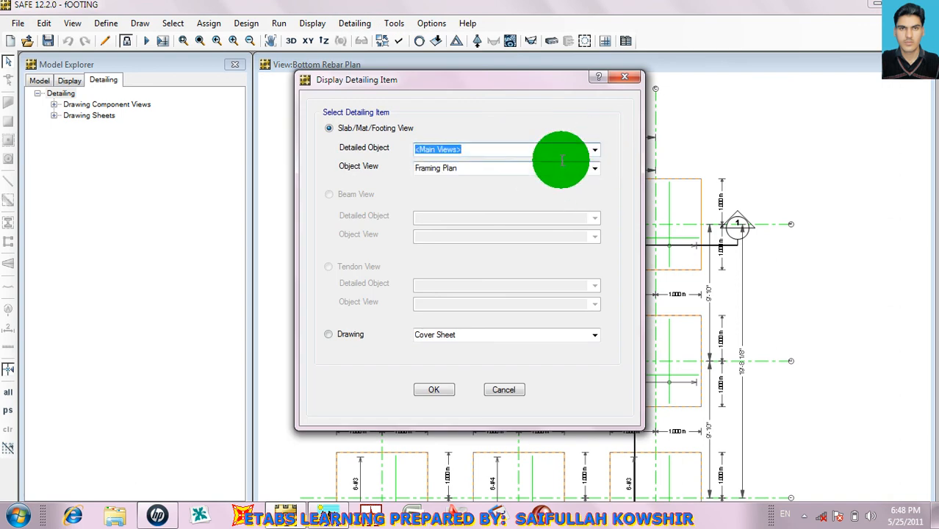
click(591, 151)
click(571, 169)
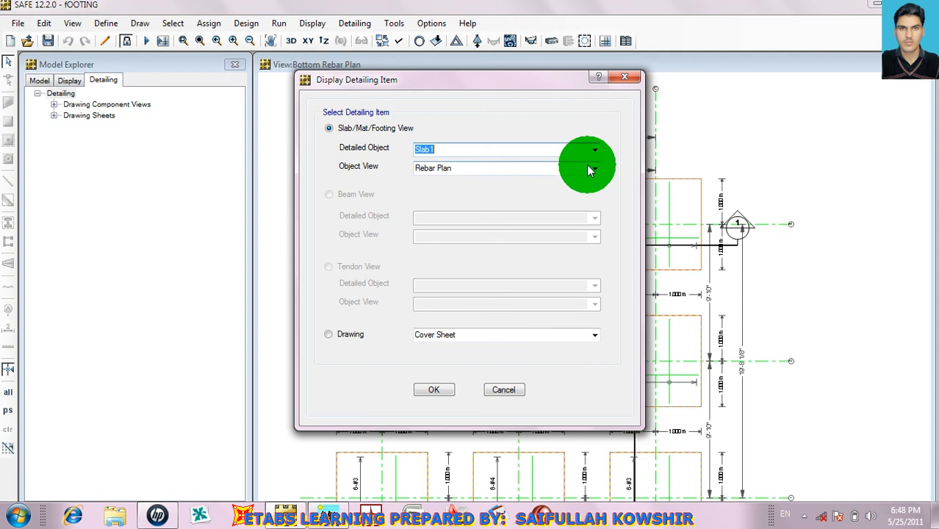
click(594, 168)
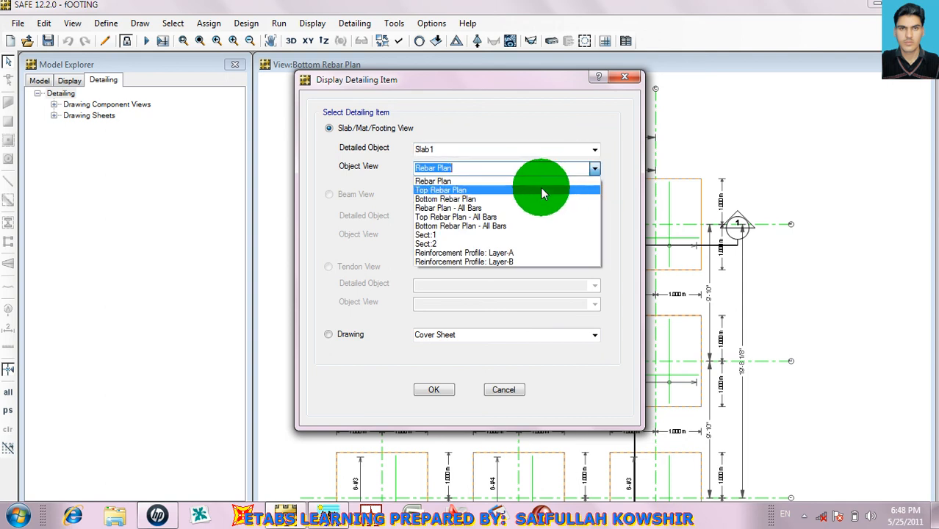
click(476, 189)
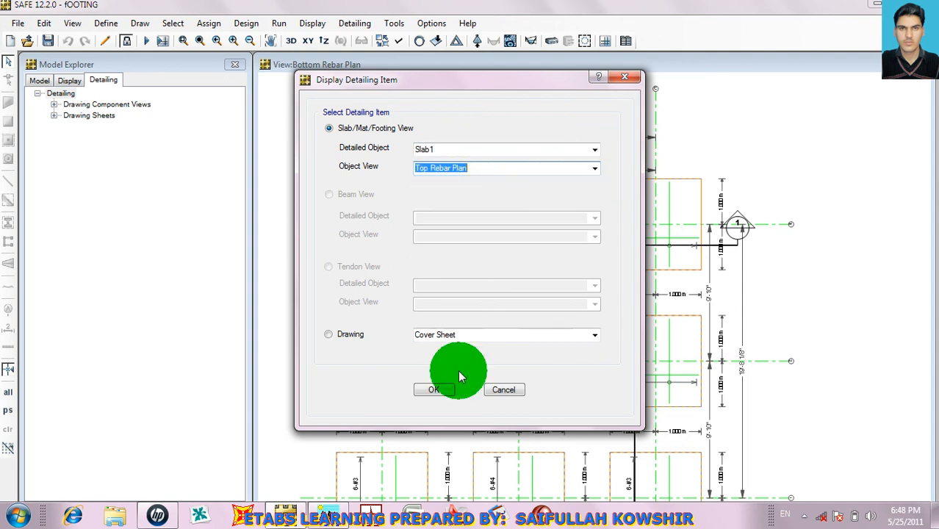
click(444, 390)
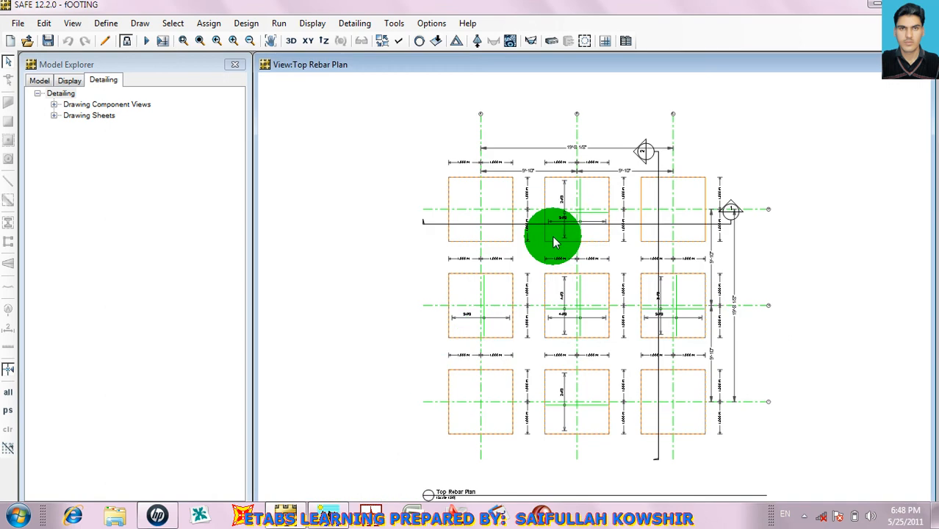
Examine the top bar callouts of the footings along grid line 3 in the Top Rebar Plan.
scroll(554, 243, up, 4)
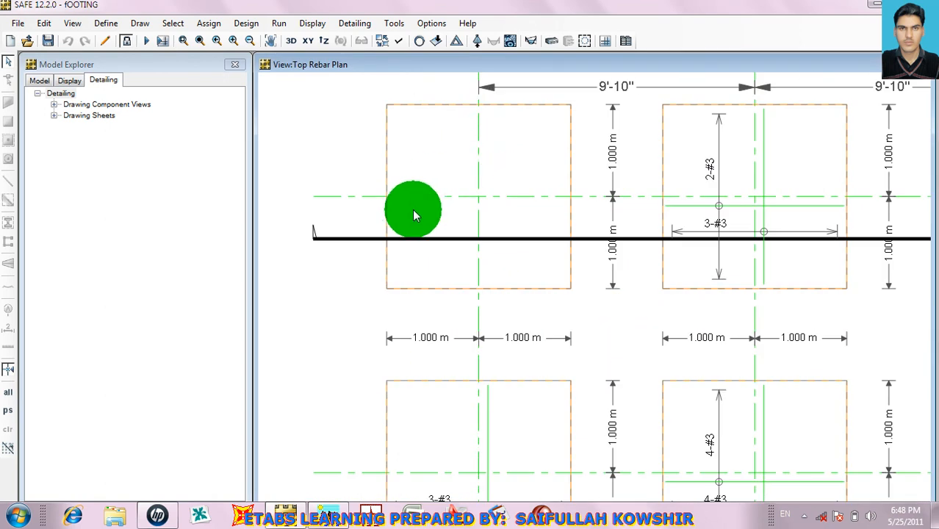
scroll(512, 205, down, 1)
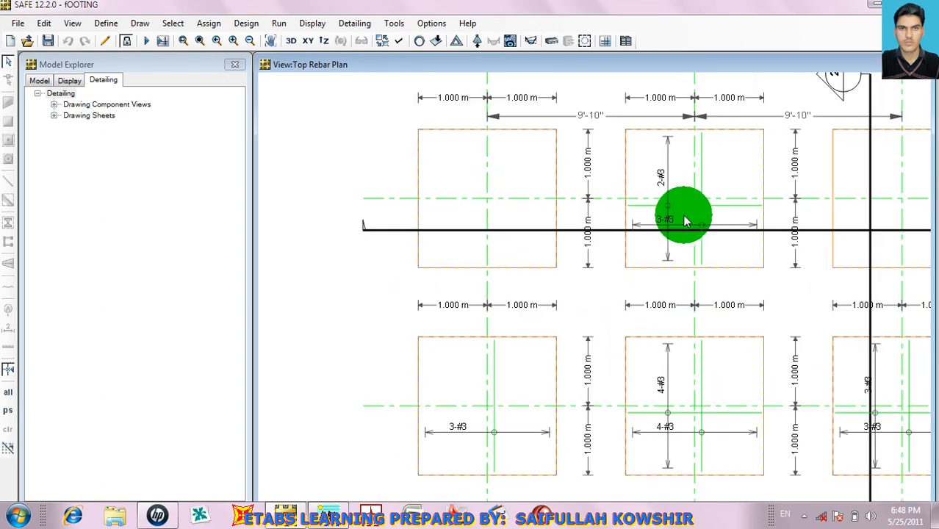
scroll(683, 220, up, 2)
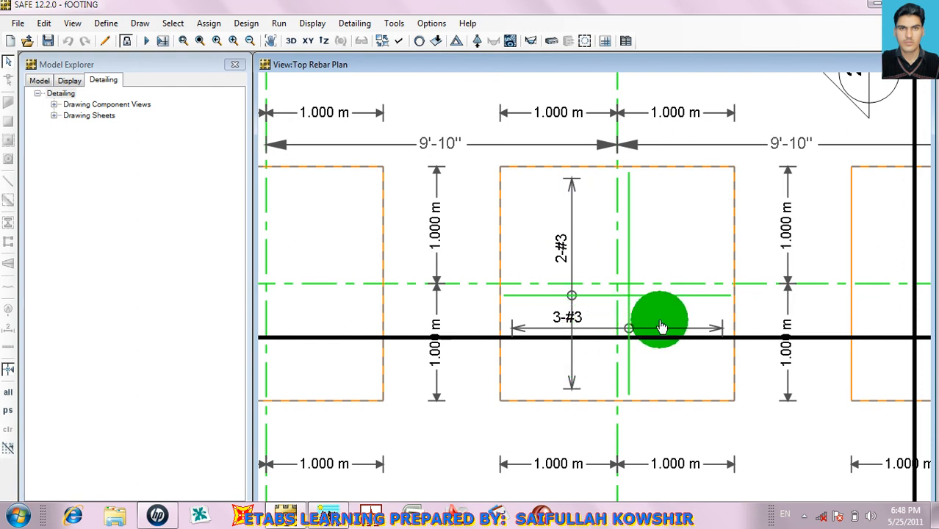
middle_drag(661, 326, 537, 280)
scroll(559, 253, down, 1)
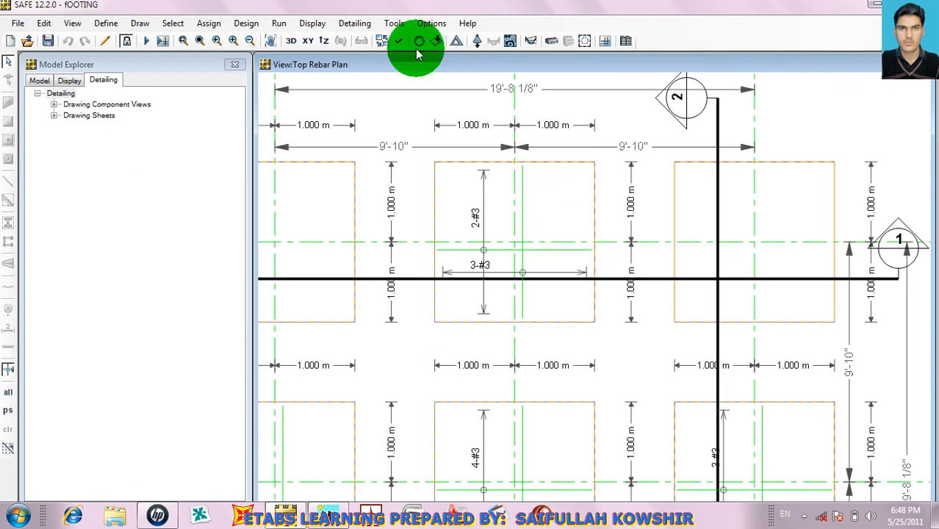
scroll(603, 222, down, 2)
scroll(806, 236, up, 1)
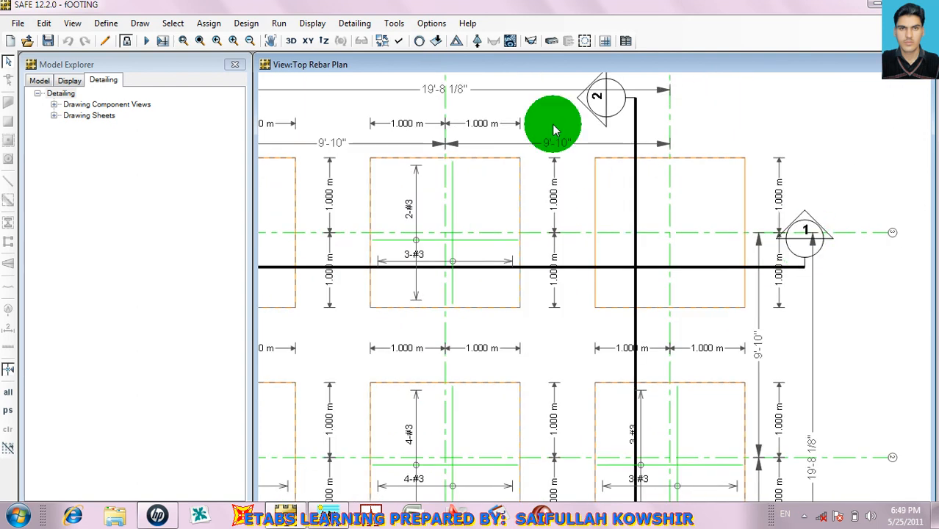
Display the Sect:1 section view of the detailed object Slab1.
click(354, 25)
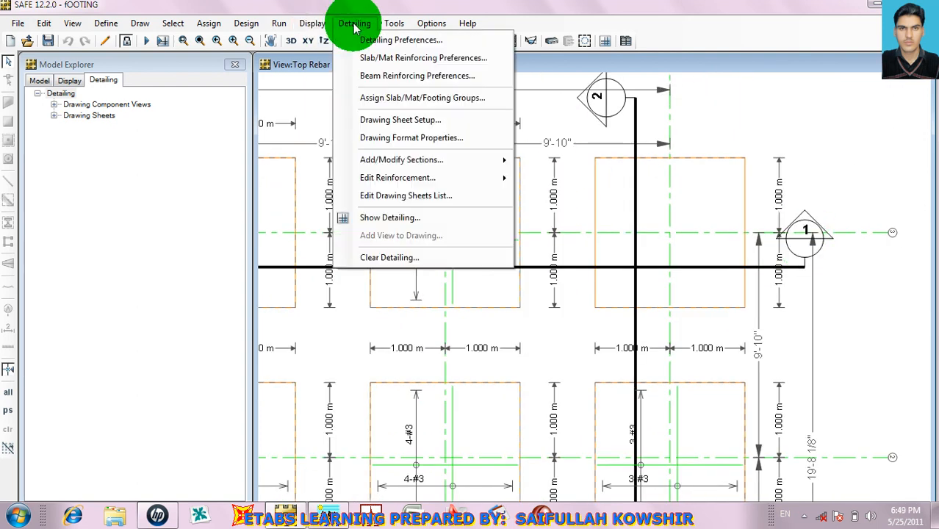
click(389, 217)
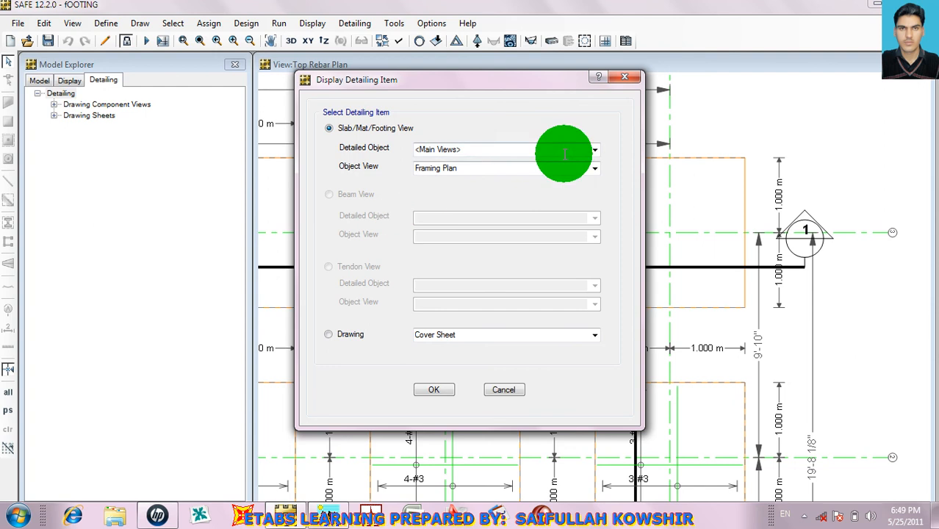
click(594, 150)
click(573, 174)
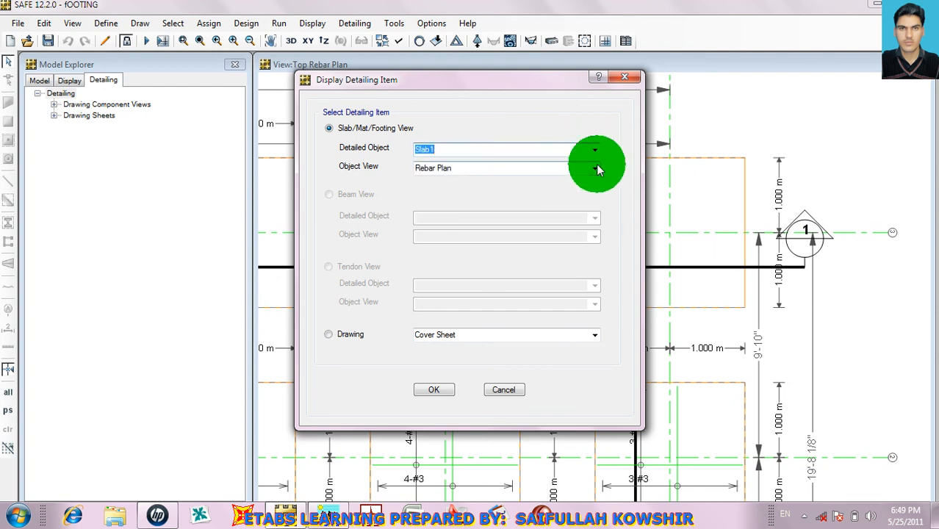
click(595, 168)
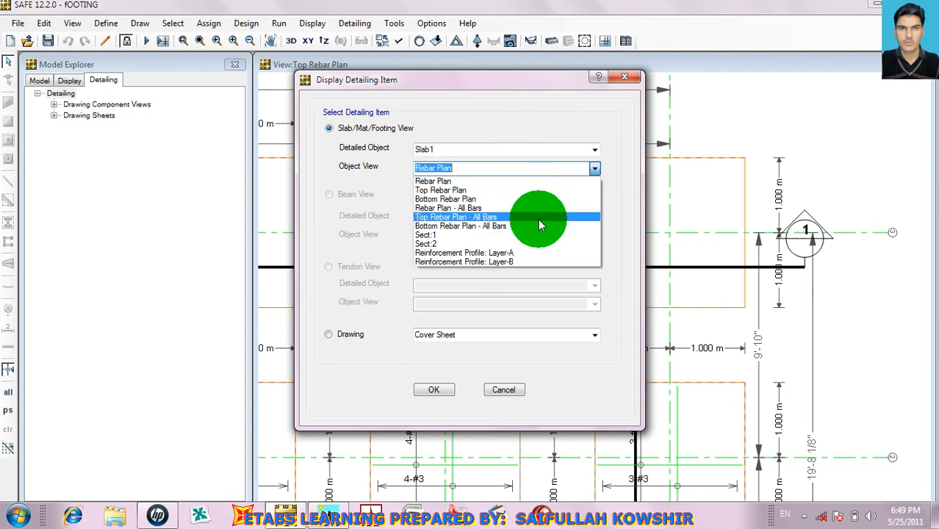
click(517, 235)
click(445, 393)
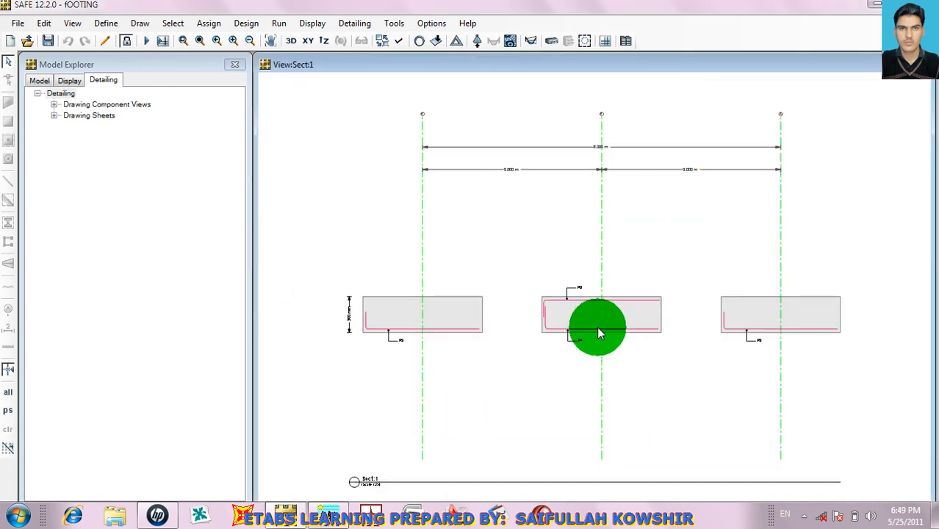
Examine the bar shapes and size callouts of the middle footing, and the first footing's depth and bottom bar, in section 1.
scroll(595, 331, up, 2)
scroll(594, 327, up, 4)
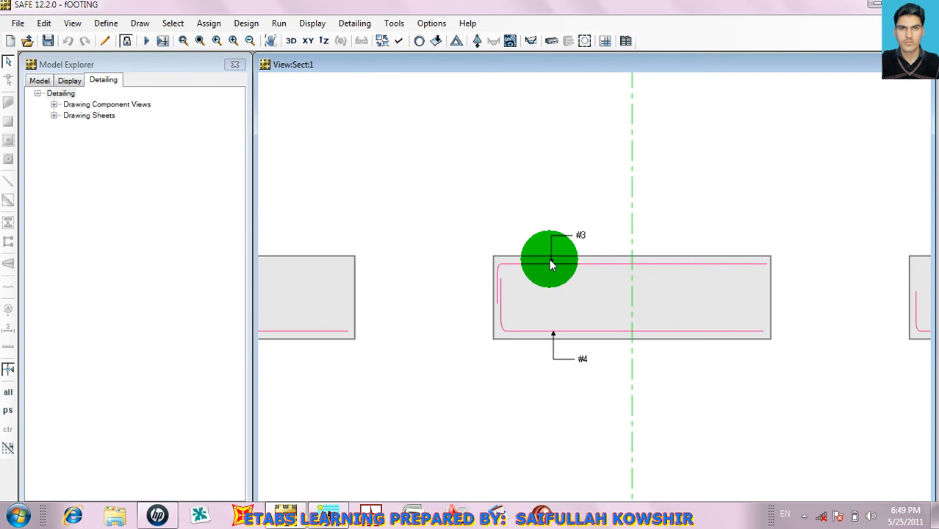
scroll(562, 299, down, 3)
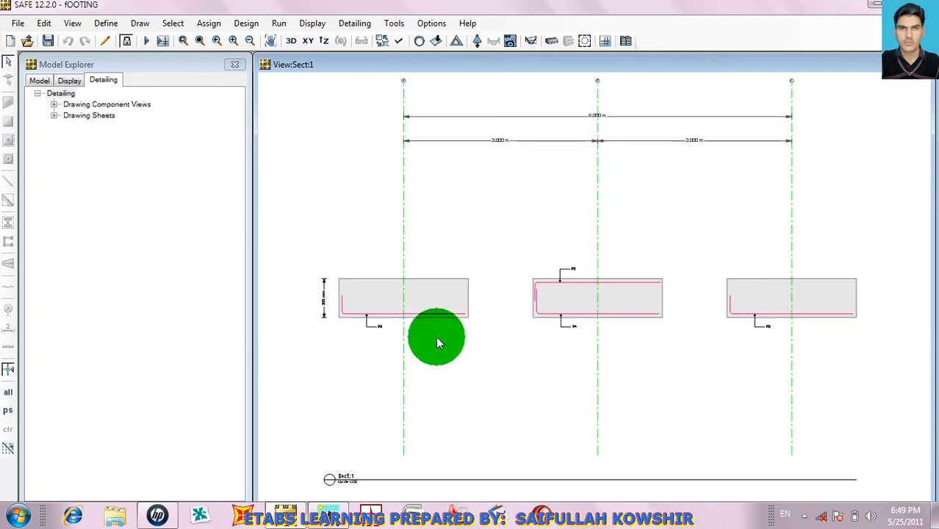
middle_drag(438, 345, 528, 405)
middle_drag(773, 352, 690, 192)
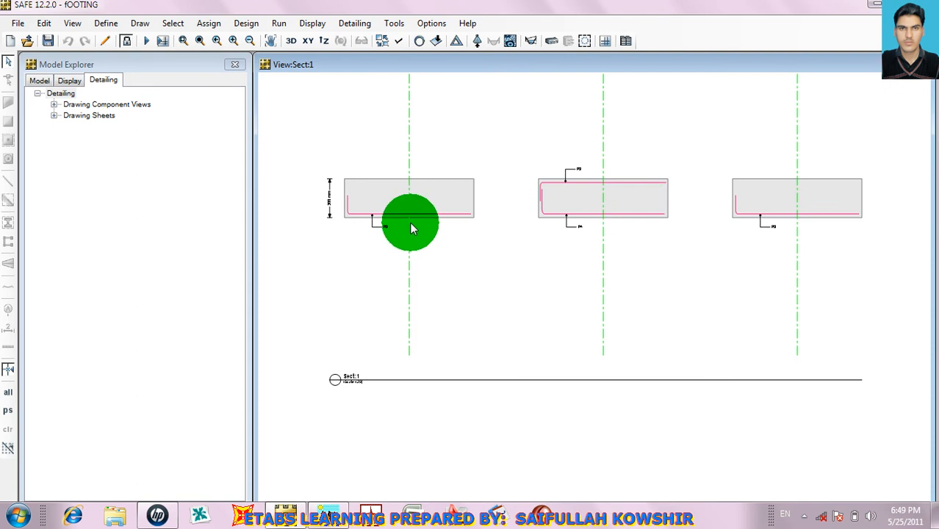
scroll(412, 228, up, 4)
middle_drag(352, 211, 639, 243)
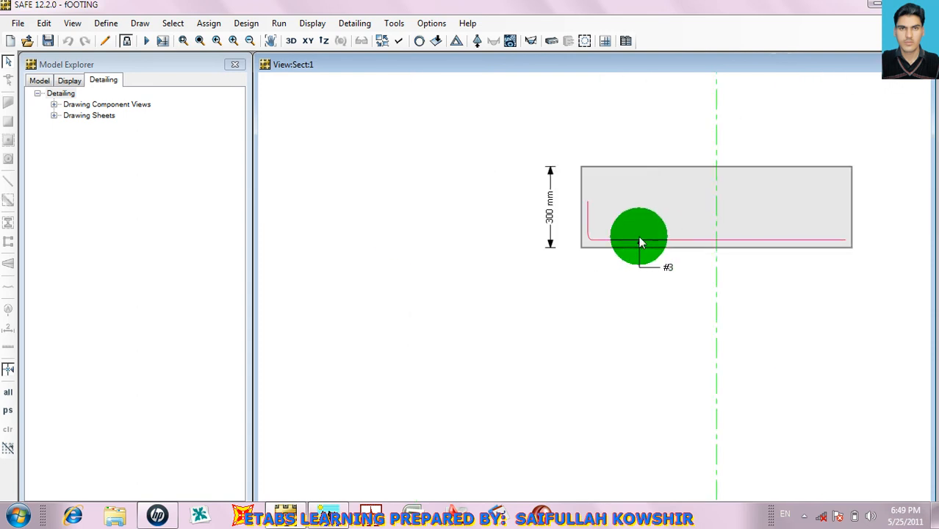
scroll(578, 204, up, 1)
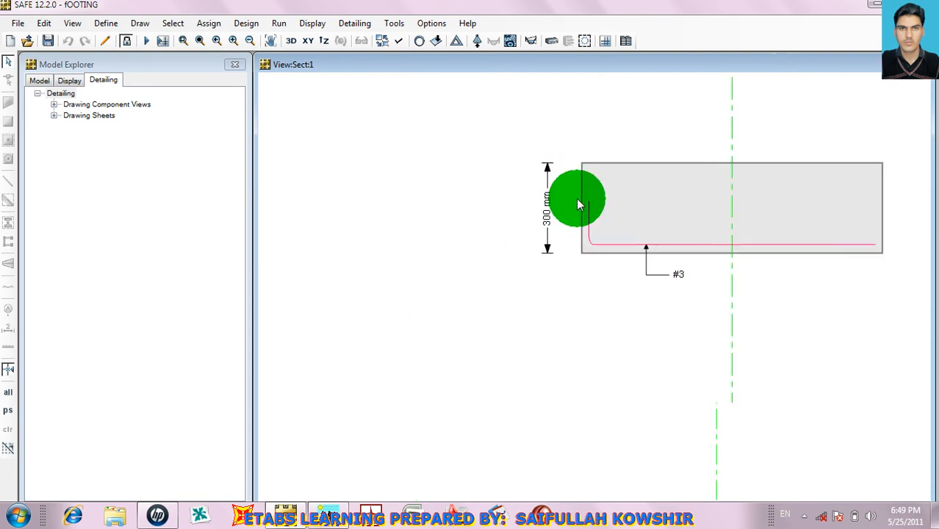
scroll(578, 205, up, 1)
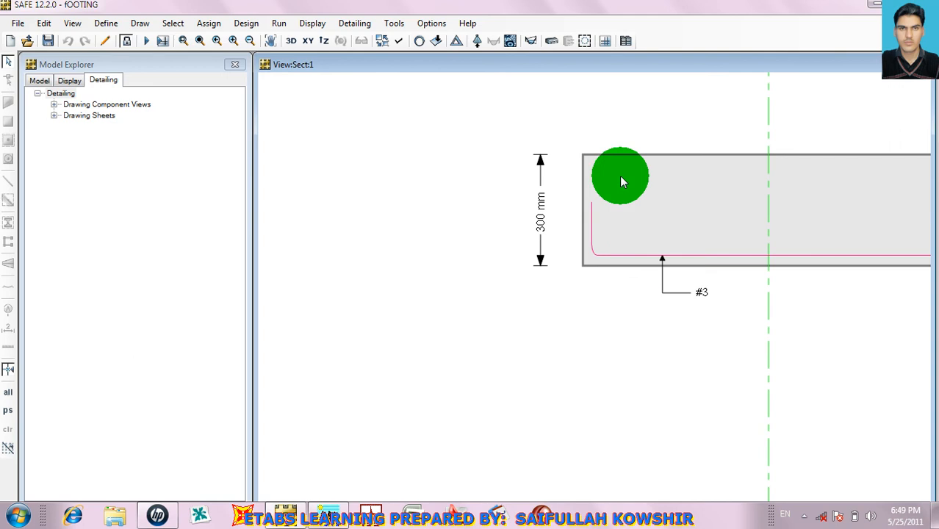
scroll(542, 248, up, 1)
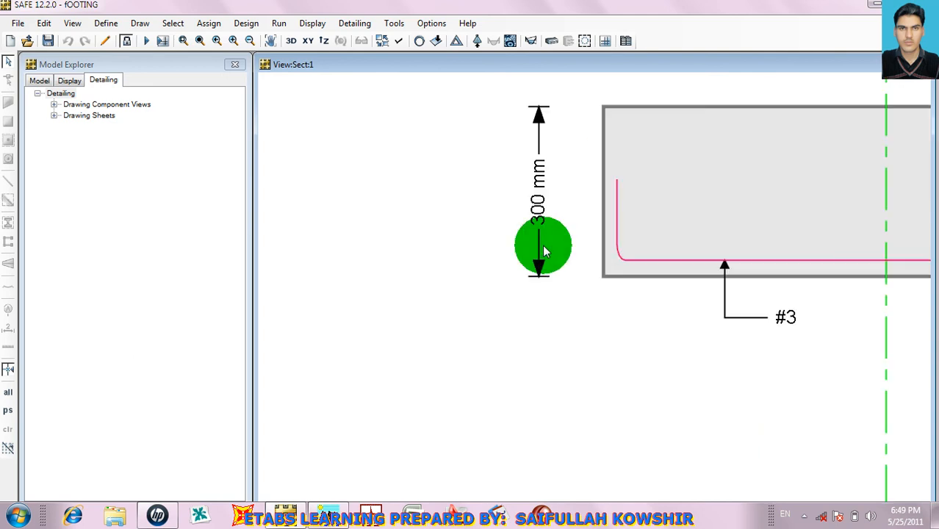
scroll(665, 213, down, 1)
scroll(663, 214, down, 3)
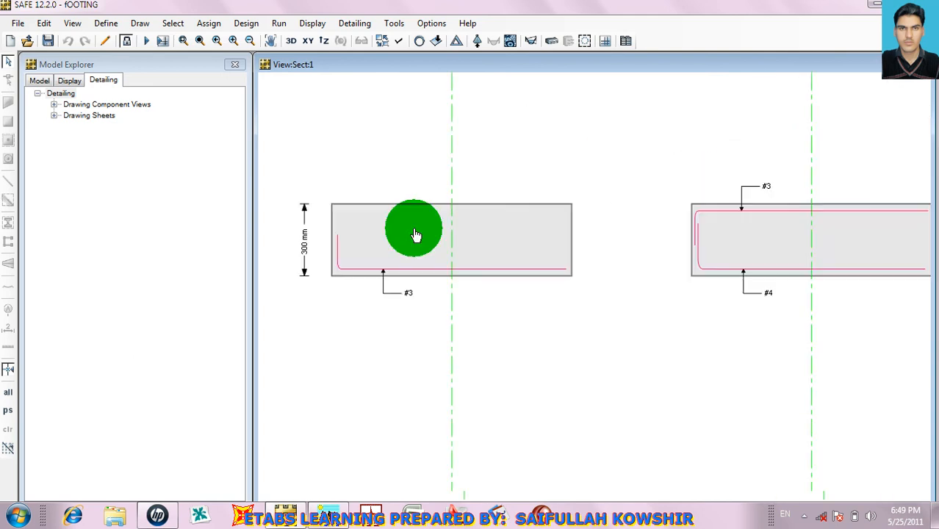
Compare the top and bottom bars of all three footings across section 1, ending with the whole section in view.
middle_drag(666, 295, 482, 275)
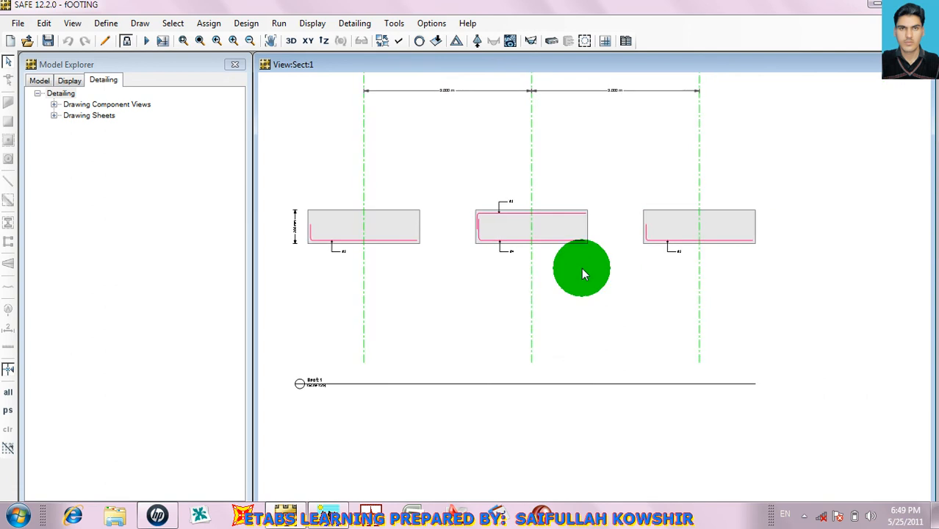
scroll(535, 222, up, 2)
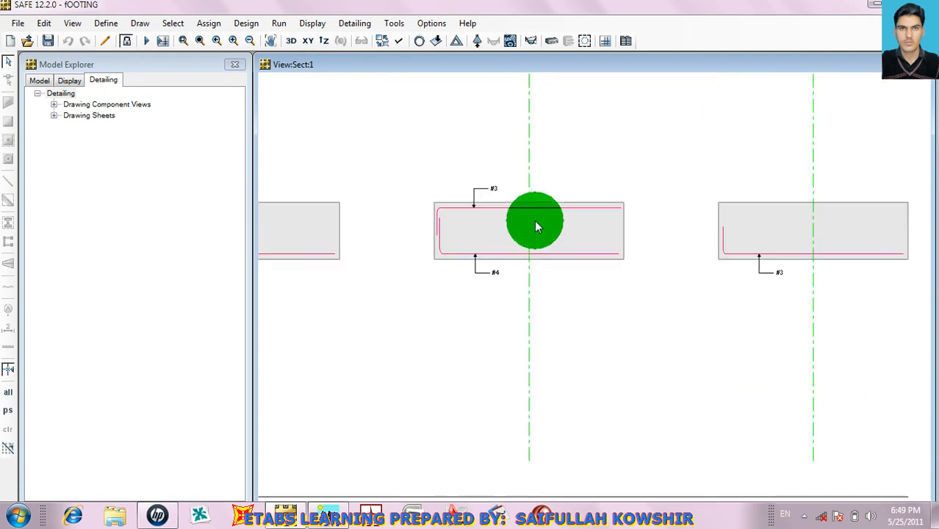
mouse_move(536, 222)
middle_down()
mouse_move(569, 235)
mouse_move(599, 278)
mouse_move(660, 253)
mouse_move(698, 253)
middle_up()
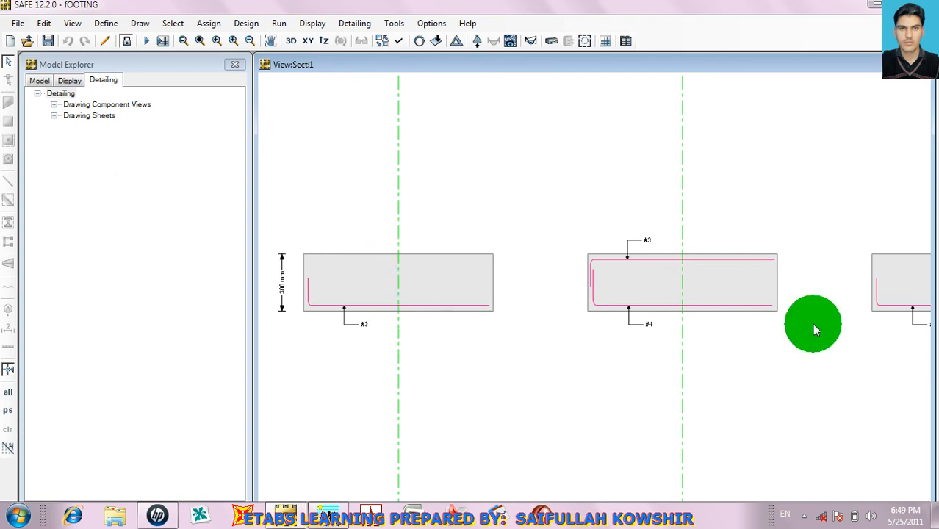
middle_drag(709, 288, 393, 256)
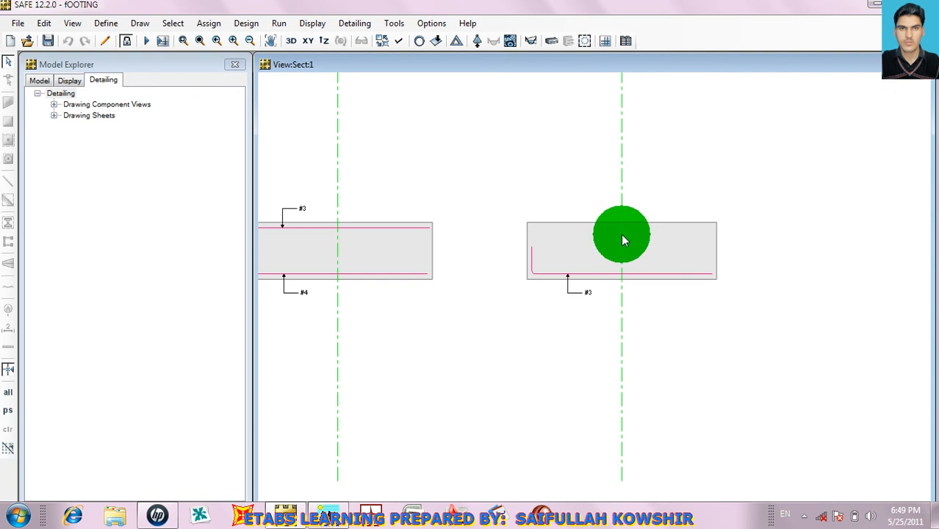
scroll(639, 152, down, 1)
scroll(639, 154, down, 3)
middle_drag(610, 120, 651, 262)
scroll(562, 329, up, 2)
scroll(549, 264, down, 1)
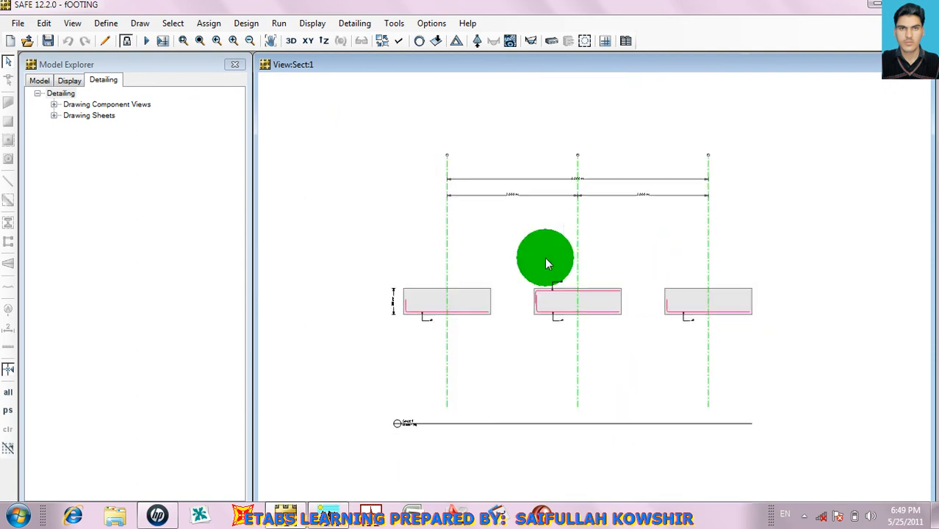
Display the Bill of Quantities from the main views and examine its bar lengths and weights.
click(356, 24)
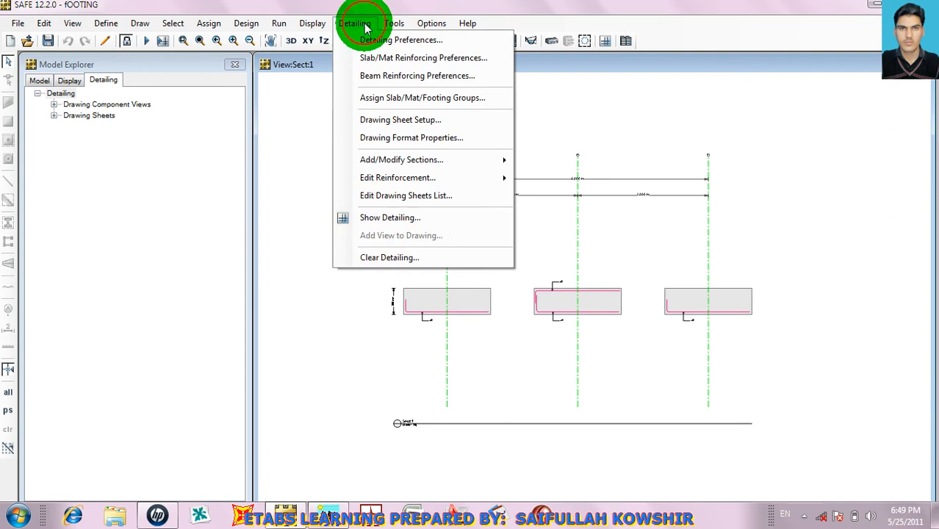
click(391, 218)
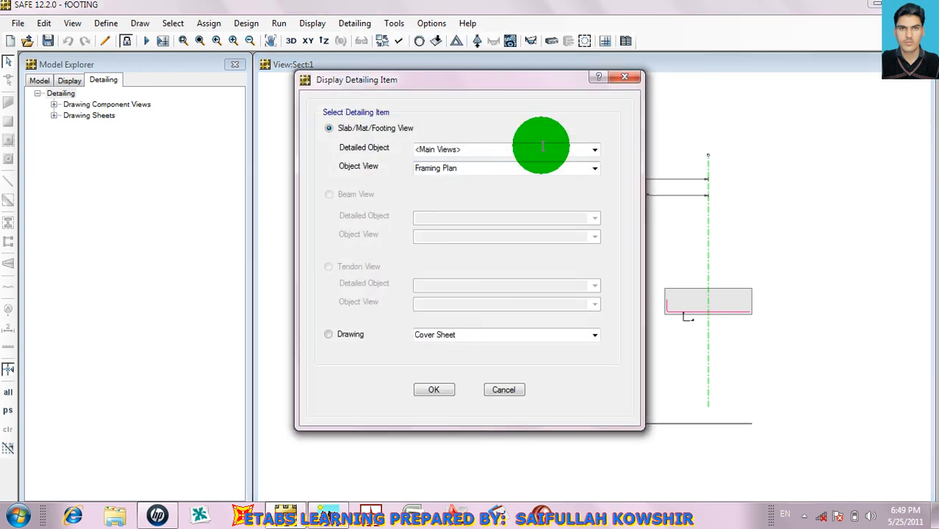
click(595, 169)
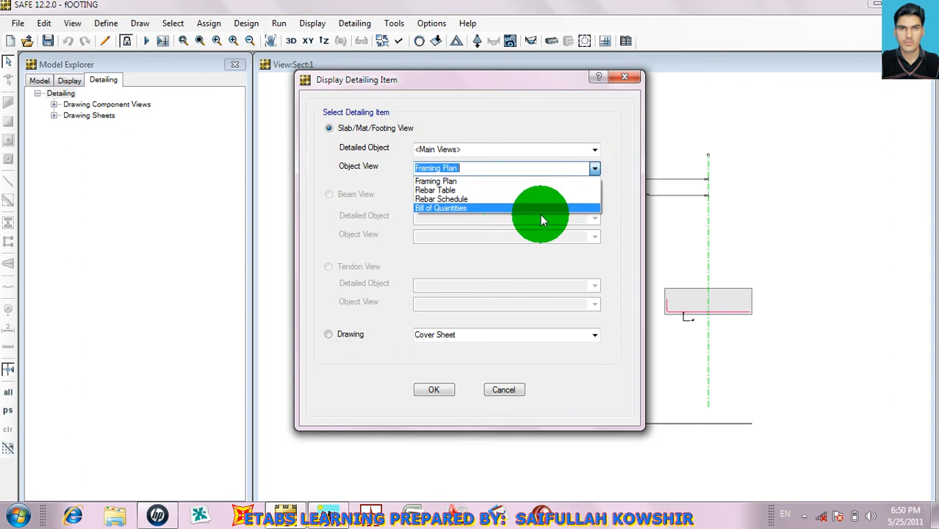
click(495, 208)
click(441, 391)
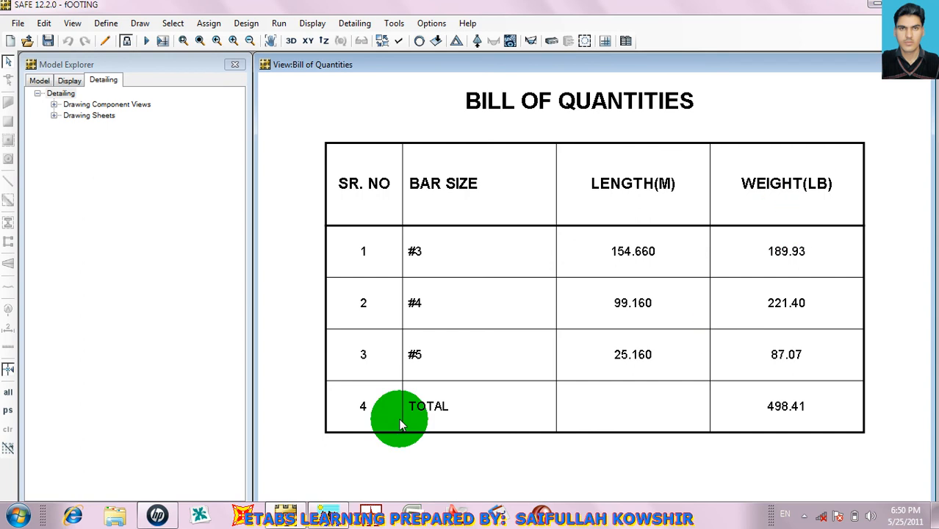
scroll(800, 418, up, 1)
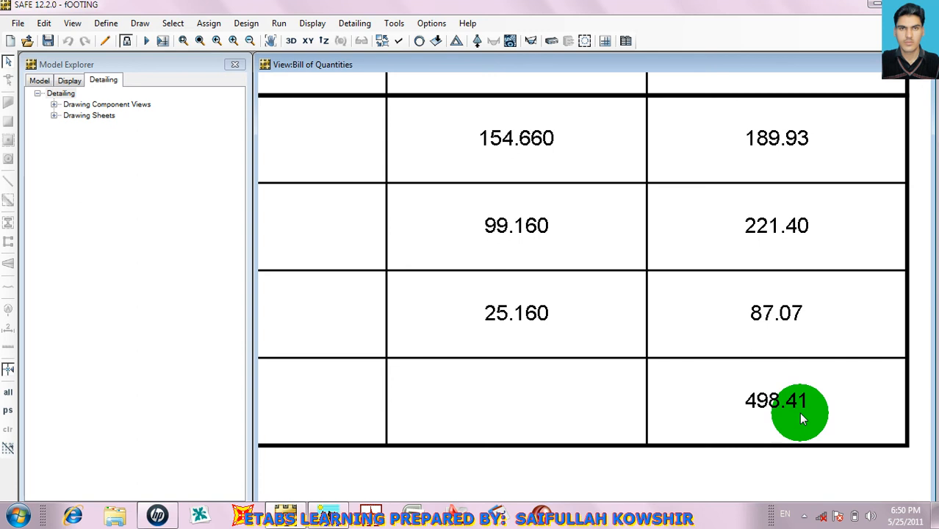
Bring the whole Bill of Quantities table into view and list the available drawing sheets and drawing component views.
scroll(775, 406, down, 1)
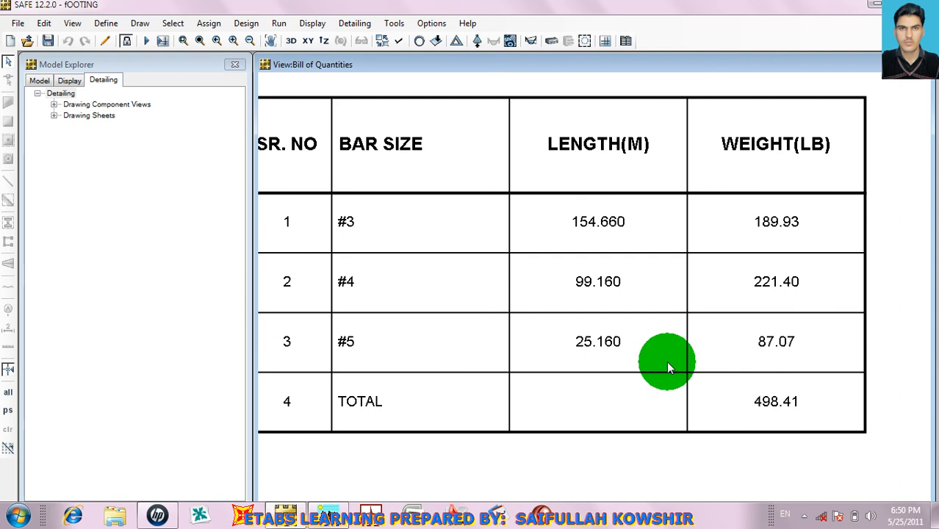
scroll(670, 352, down, 2)
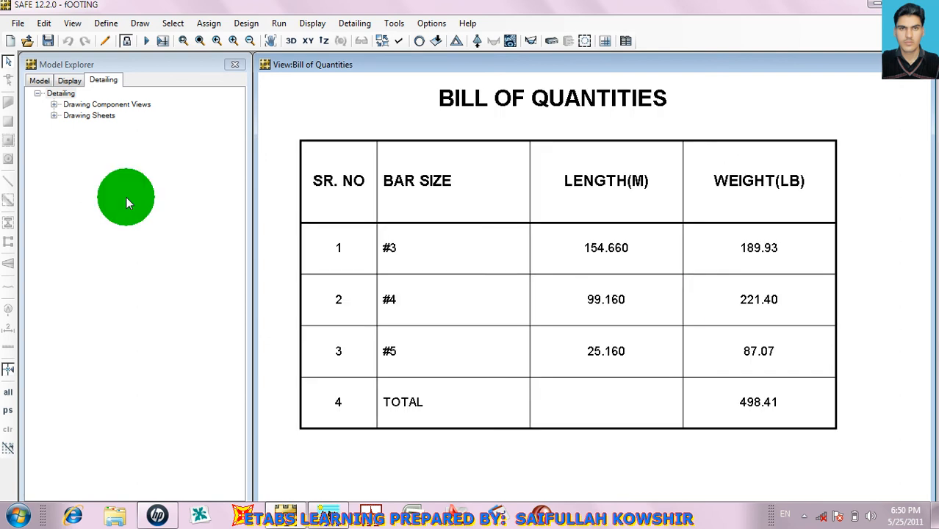
click(54, 115)
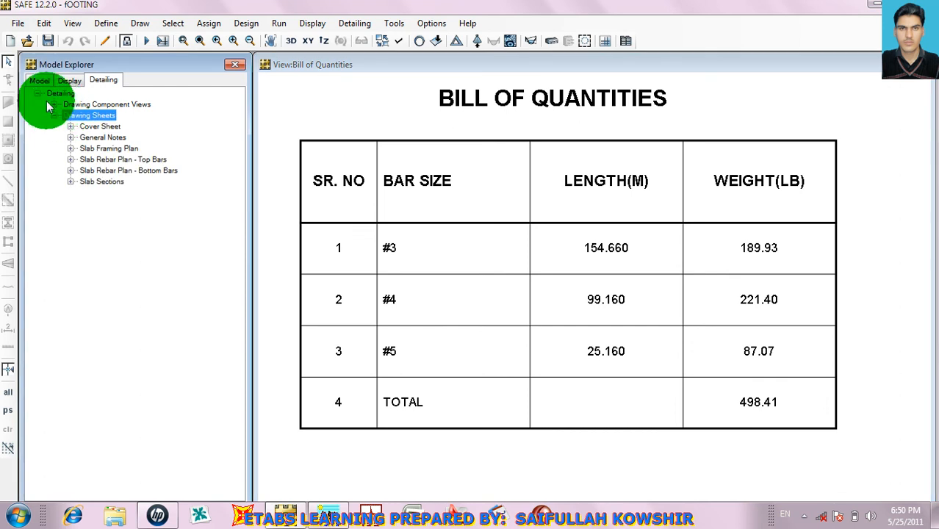
click(54, 104)
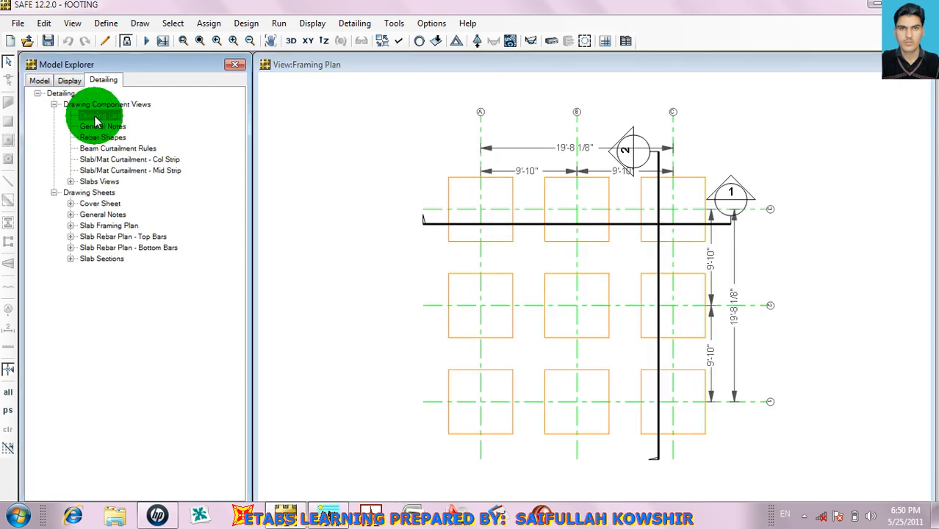
Display the General Notes component view and examine the slab concrete strength, reinforcement strength and cover.
click(102, 116)
click(99, 127)
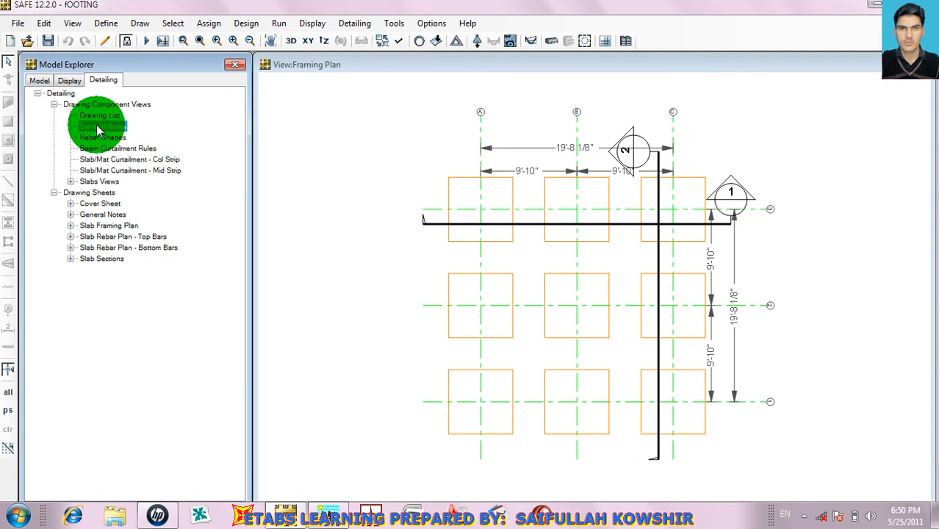
double_click(100, 129)
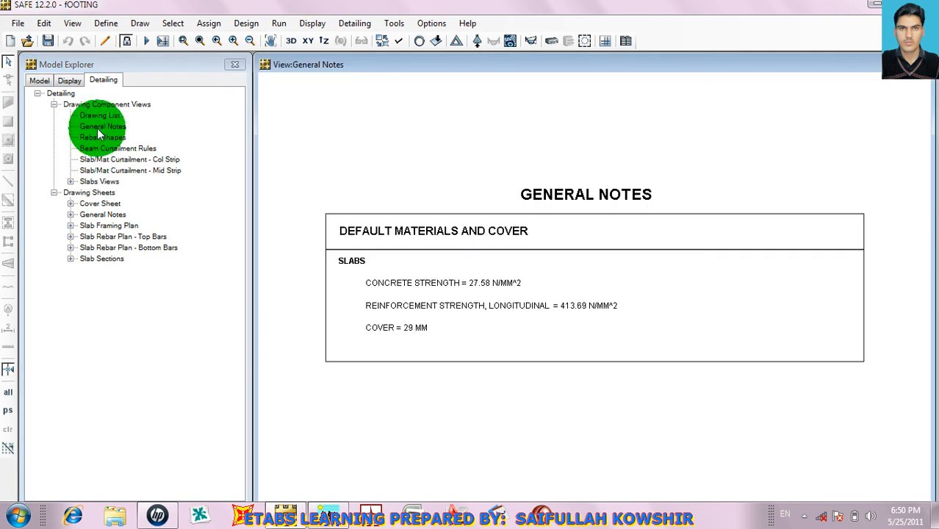
scroll(449, 292, up, 1)
scroll(450, 292, up, 1)
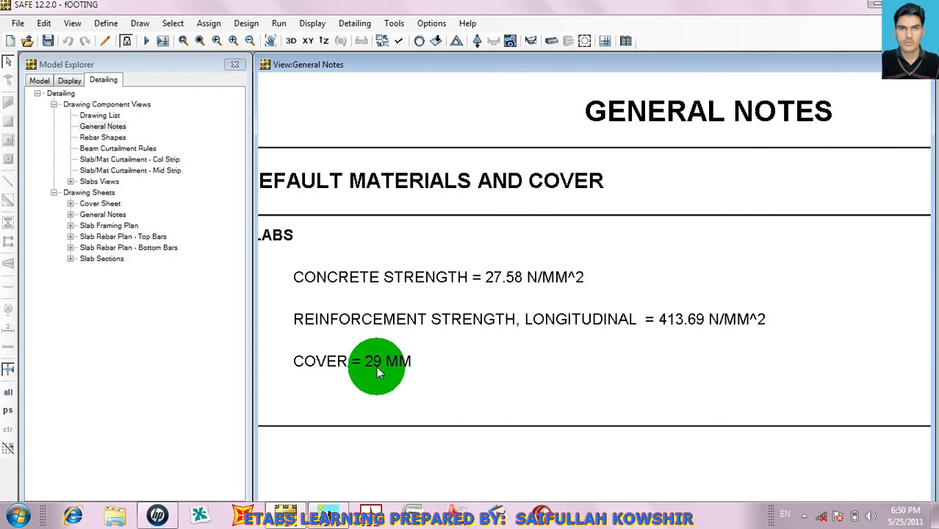
middle_drag(366, 369, 463, 358)
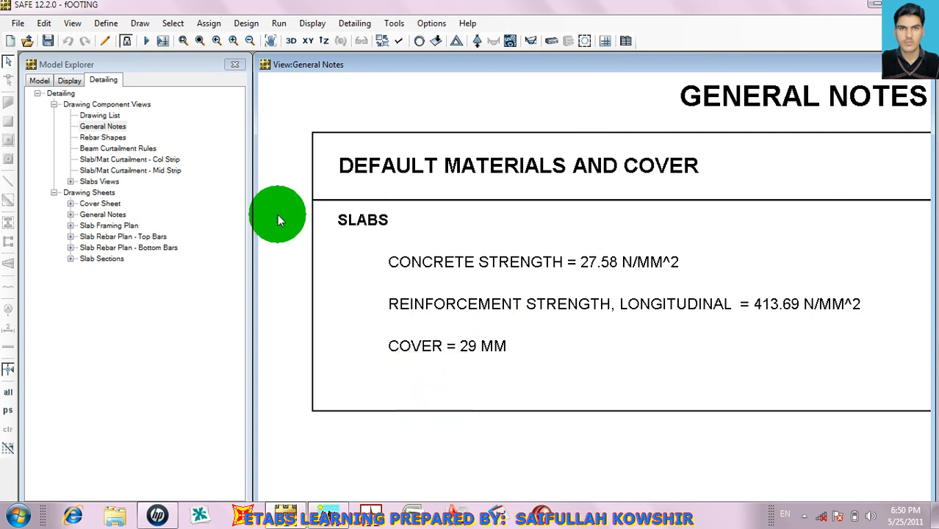
Display the Beam Curtailment Rules component view.
click(117, 148)
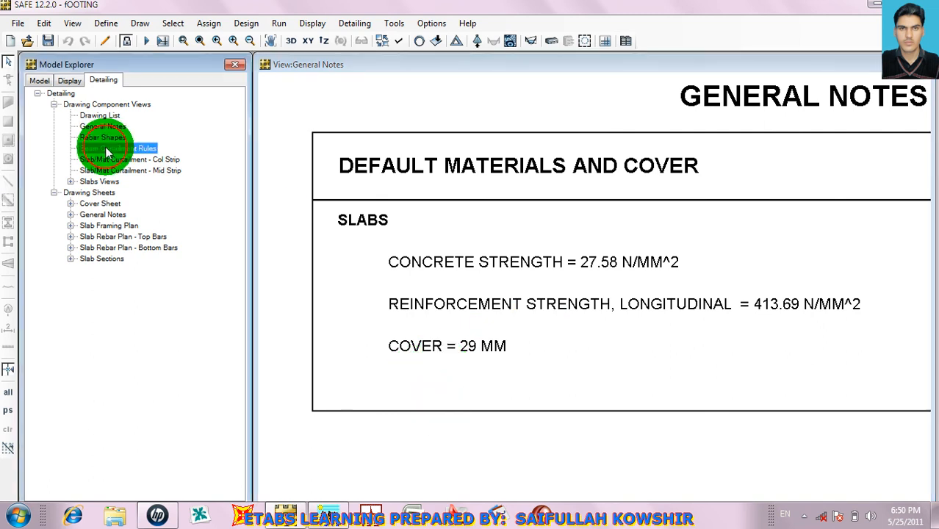
double_click(108, 152)
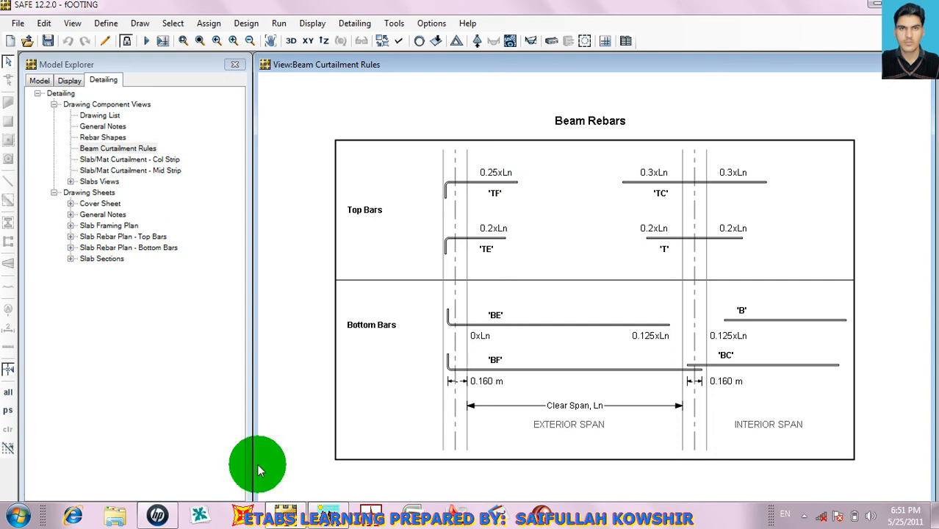
Review the slab component views from the Framing Plan through the Rebar Table and Rebar Schedule to the Bill of Quantities.
double_click(87, 181)
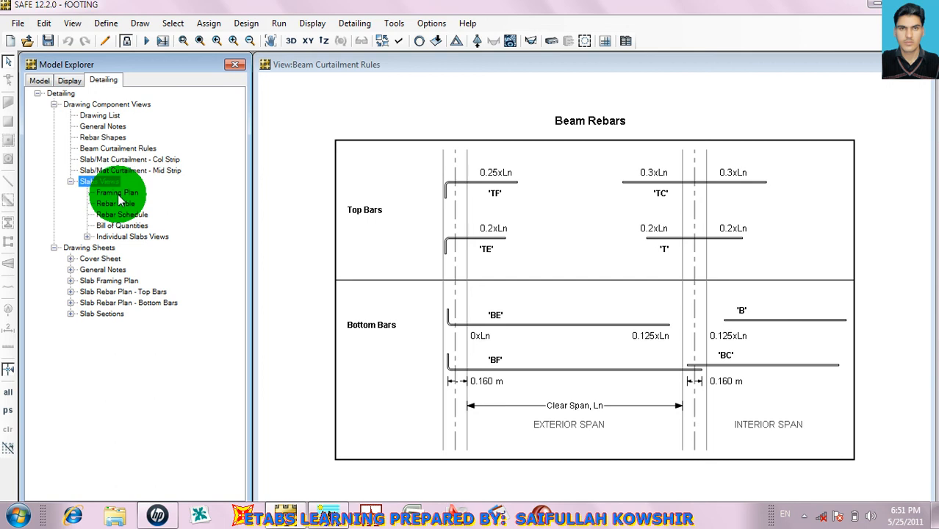
double_click(110, 192)
double_click(115, 205)
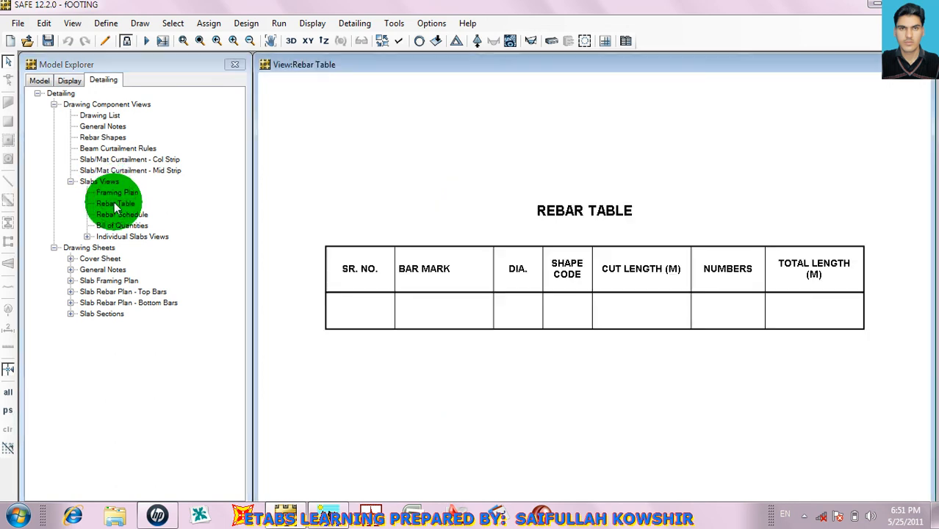
double_click(116, 214)
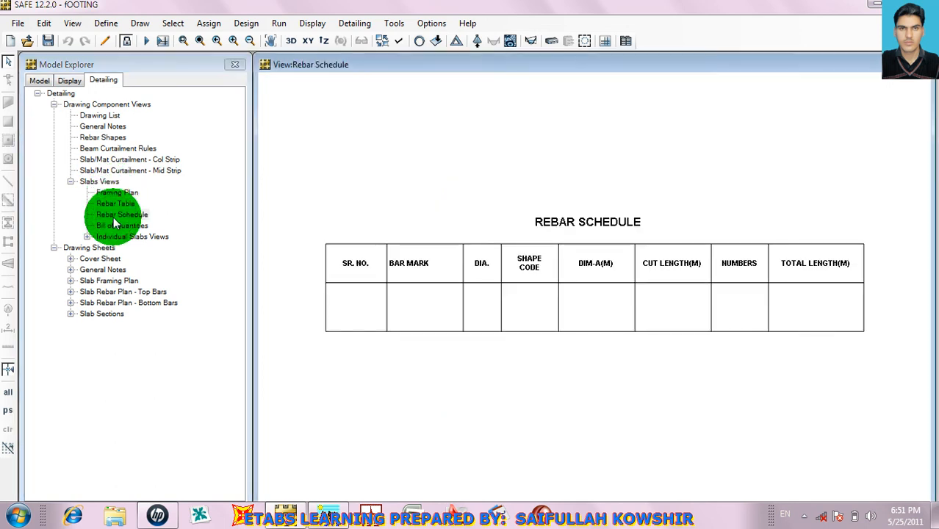
double_click(113, 226)
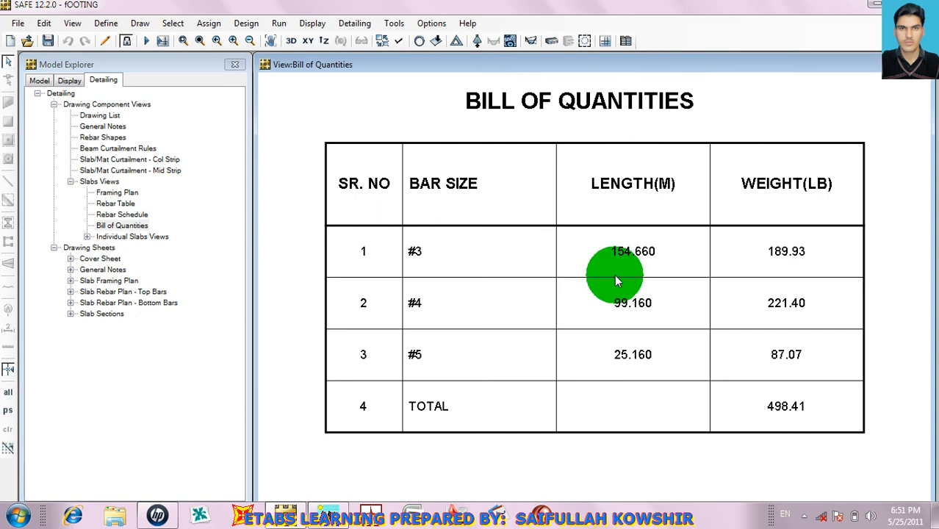
Display Slab1's Rebar Plan, Top Rebar Plan and Bottom Rebar Plan in turn.
click(88, 237)
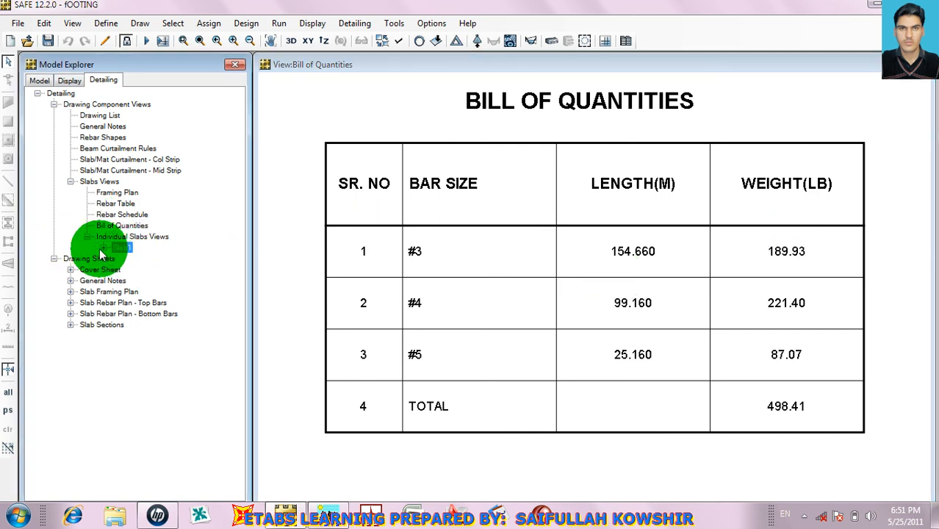
double_click(119, 249)
click(131, 260)
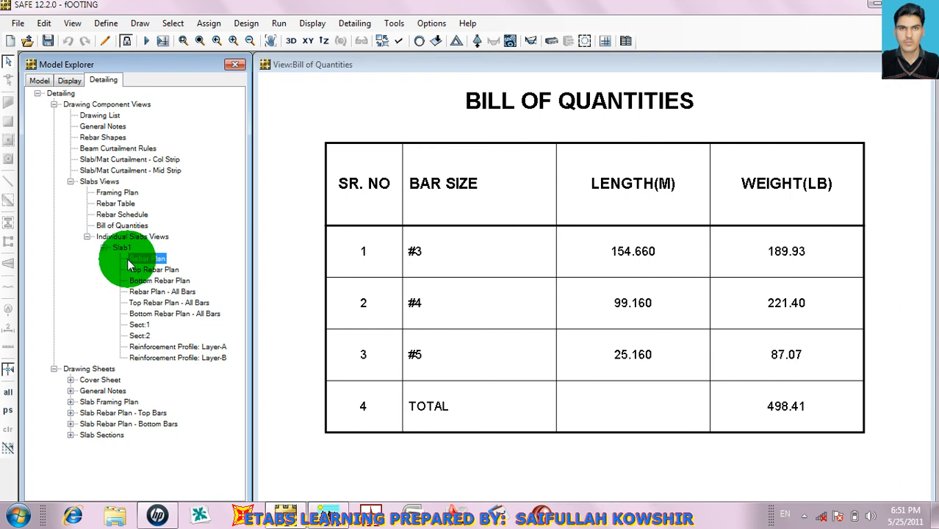
click(151, 260)
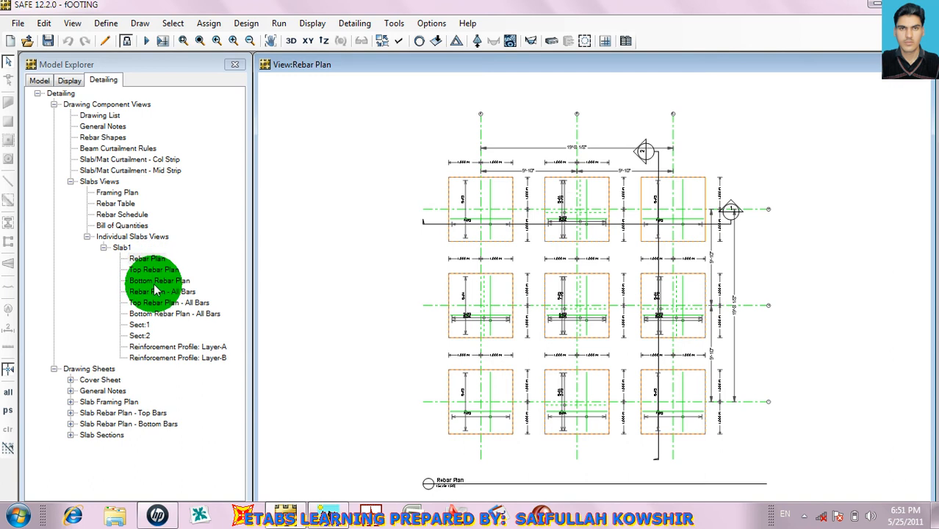
click(157, 271)
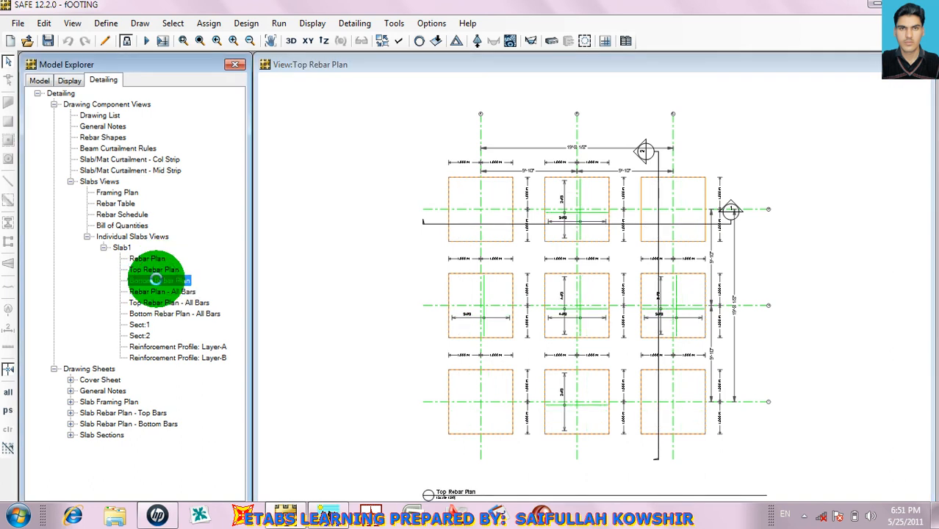
click(160, 280)
Display Slab1's Bottom Rebar Plan - All Bars and examine the bar mesh of the first footing in the middle row.
click(158, 315)
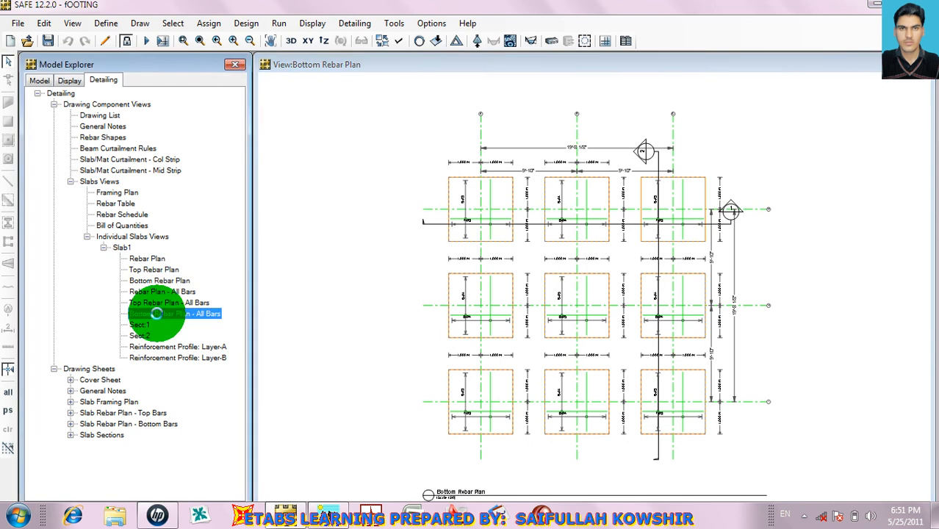
scroll(477, 323, up, 2)
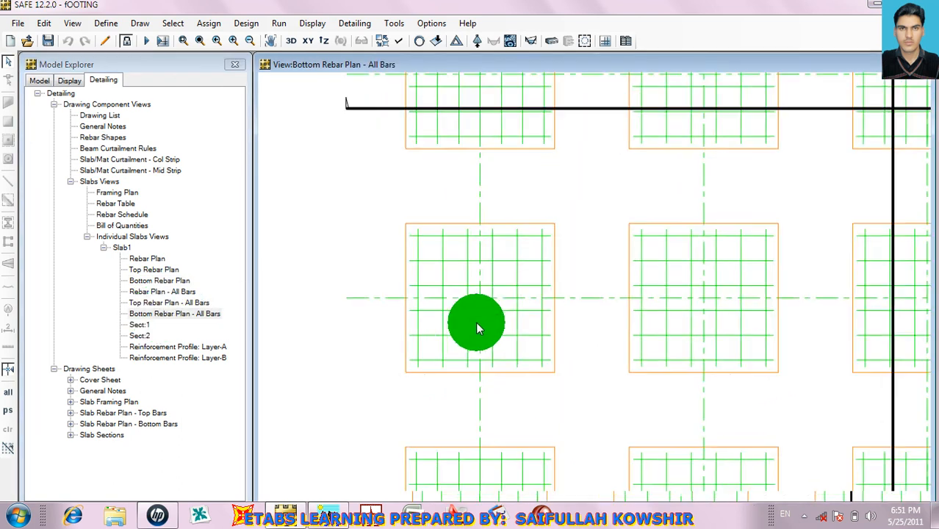
scroll(477, 322, up, 3)
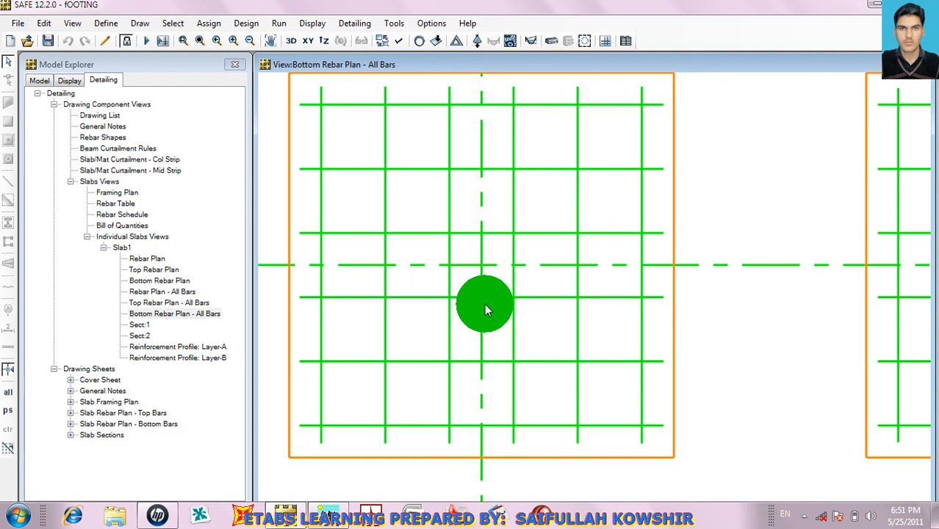
scroll(494, 305, down, 2)
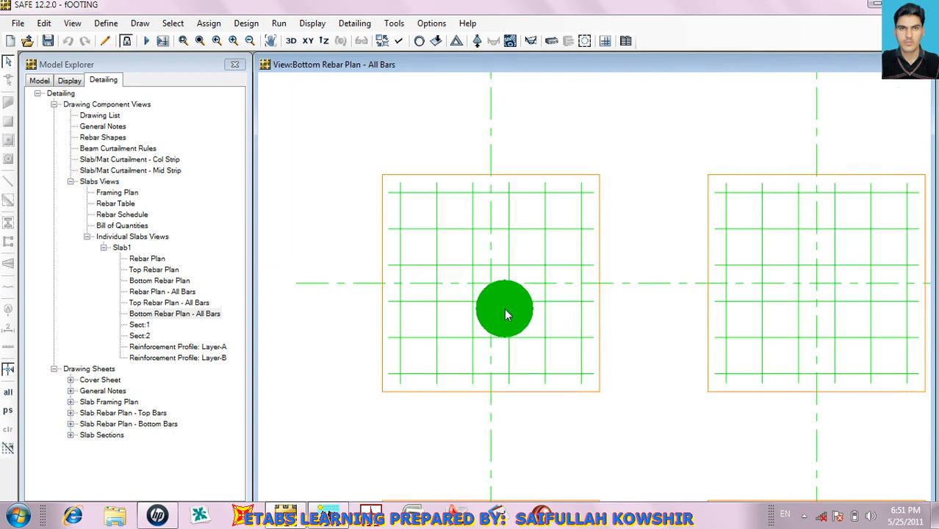
scroll(514, 301, up, 2)
scroll(517, 328, down, 2)
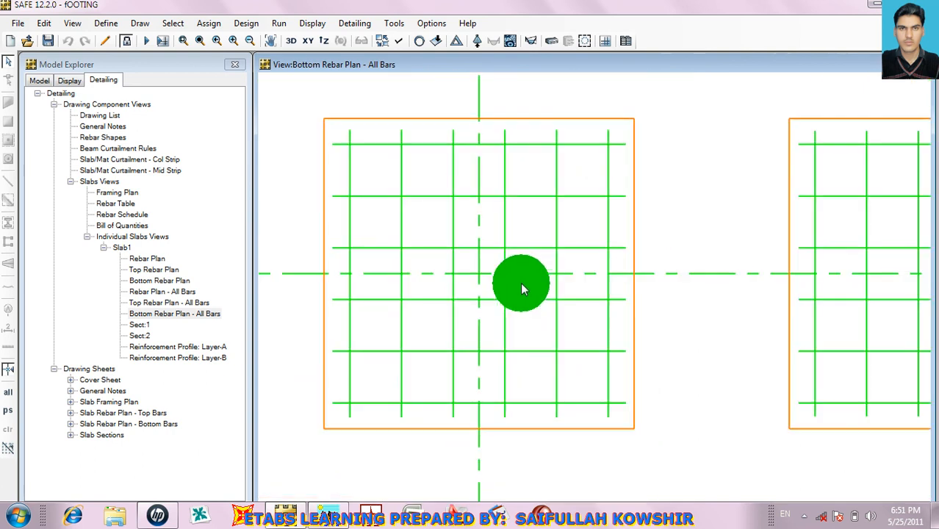
Display Slab1's Top Rebar Plan - All Bars and compare the top bars across the footings.
shift+click(199, 304)
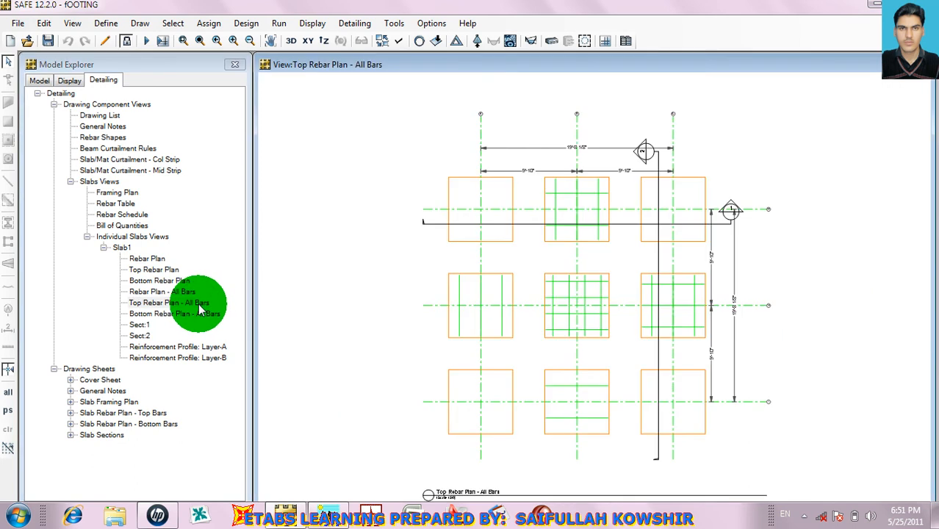
scroll(595, 394, up, 3)
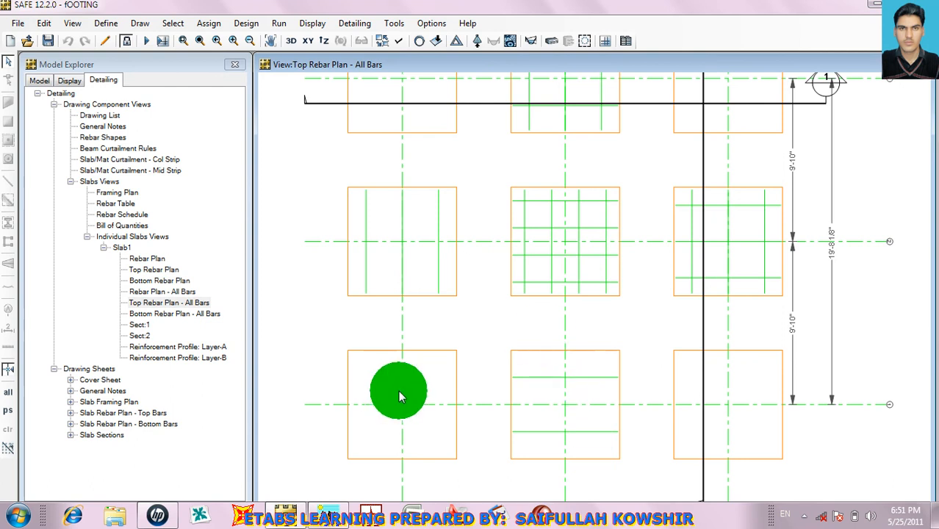
scroll(430, 382, down, 1)
scroll(430, 382, down, 2)
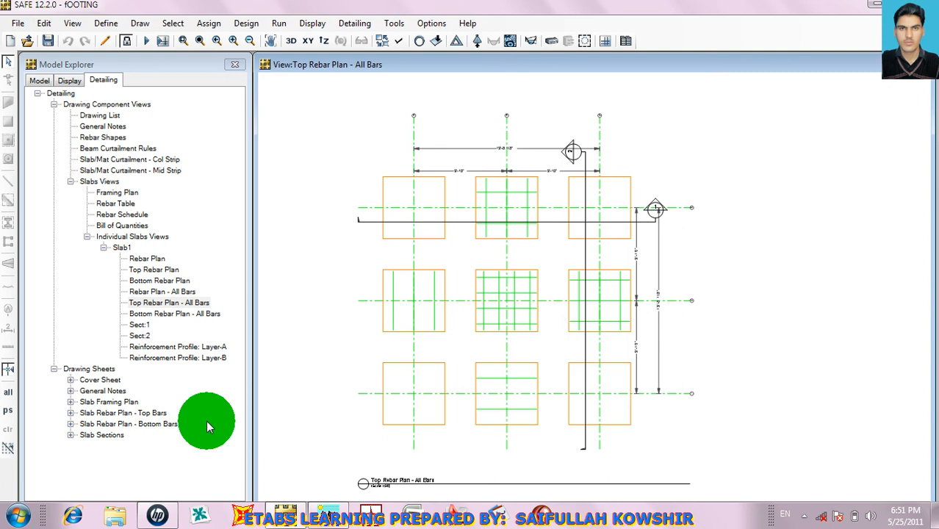
scroll(415, 312, up, 1)
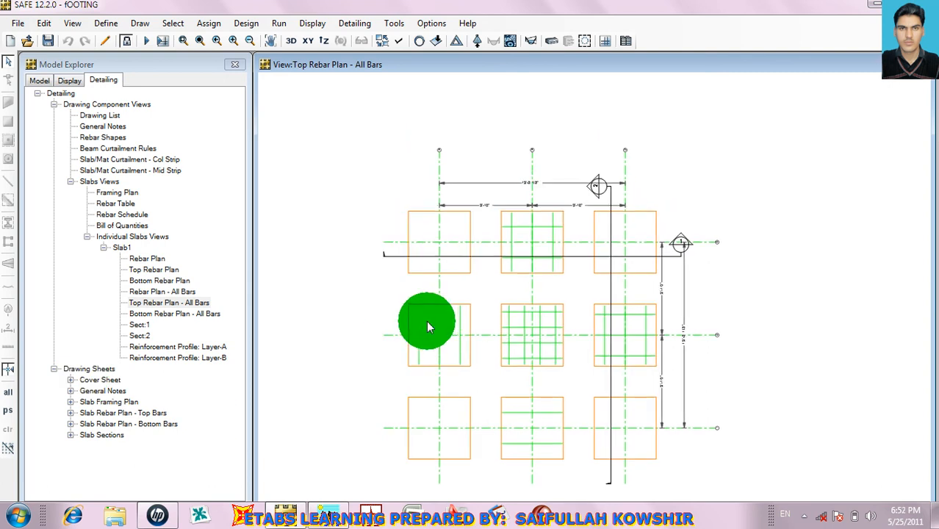
scroll(551, 346, up, 1)
scroll(550, 351, down, 1)
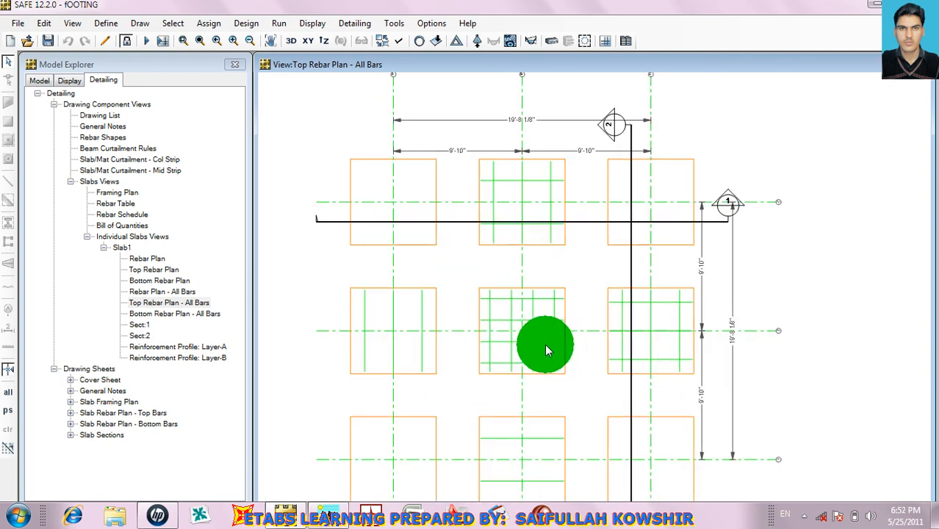
Display Slab1's reinforcement profiles for Layer-A and Layer-B.
click(154, 348)
click(156, 359)
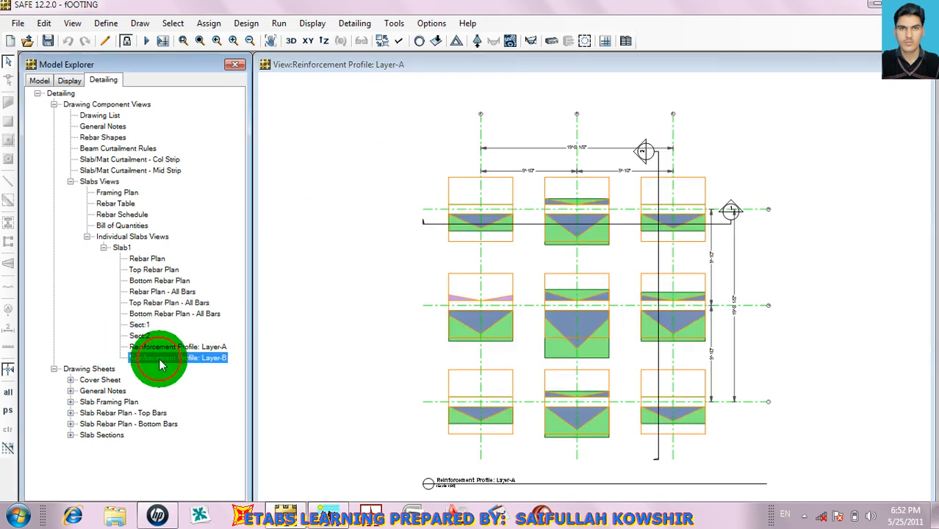
View the Cover Note on the cover sheet, plus the List of Drawings and General Notes on the General Notes drawing sheet.
click(70, 379)
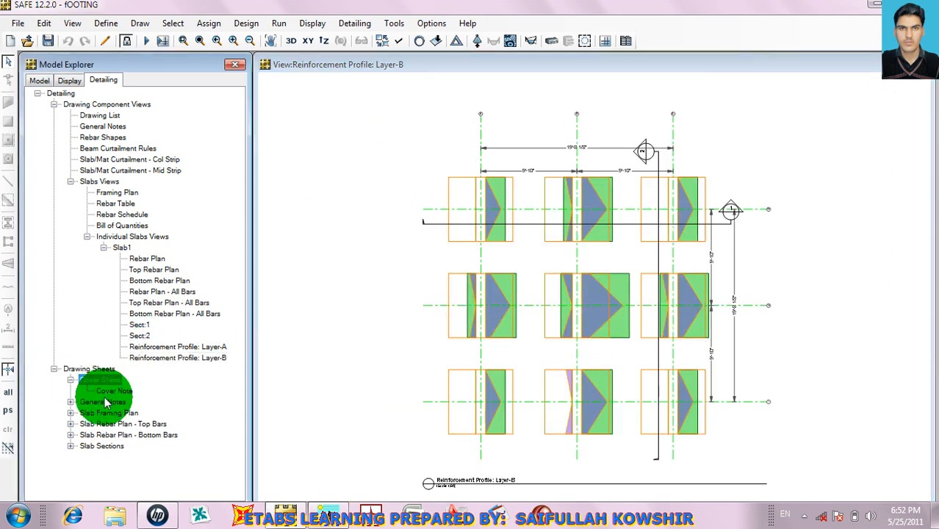
click(104, 390)
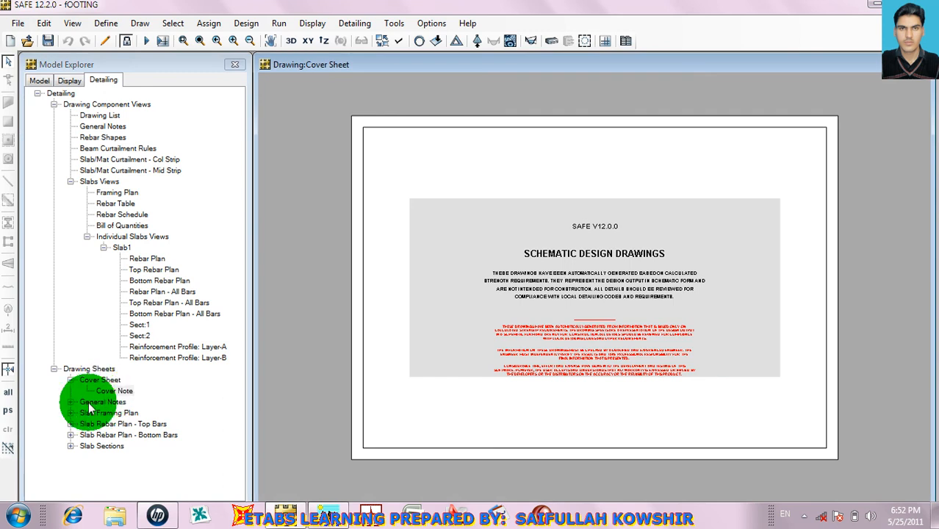
click(69, 402)
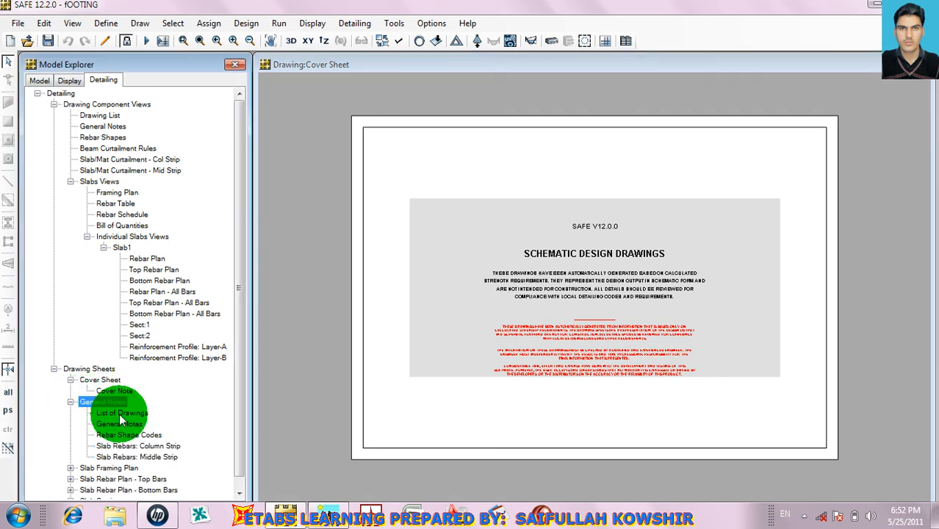
click(121, 414)
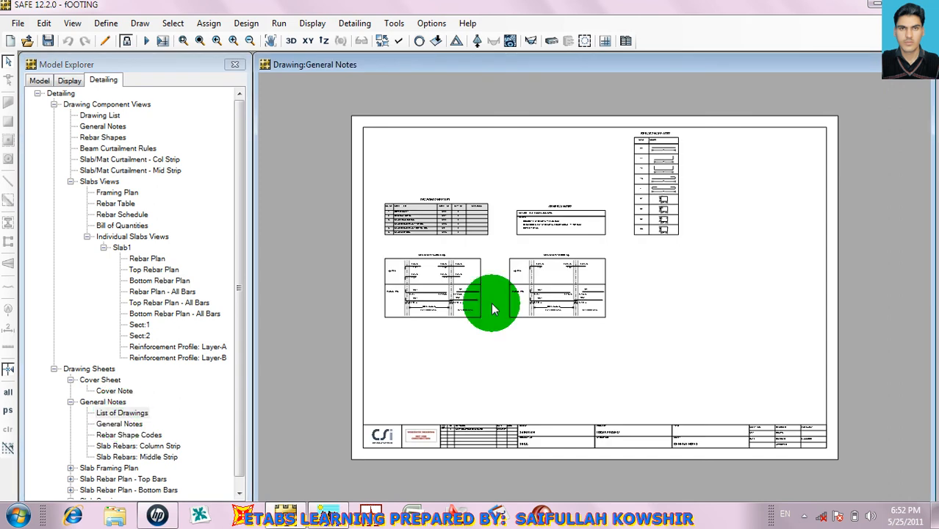
scroll(494, 309, up, 2)
click(116, 414)
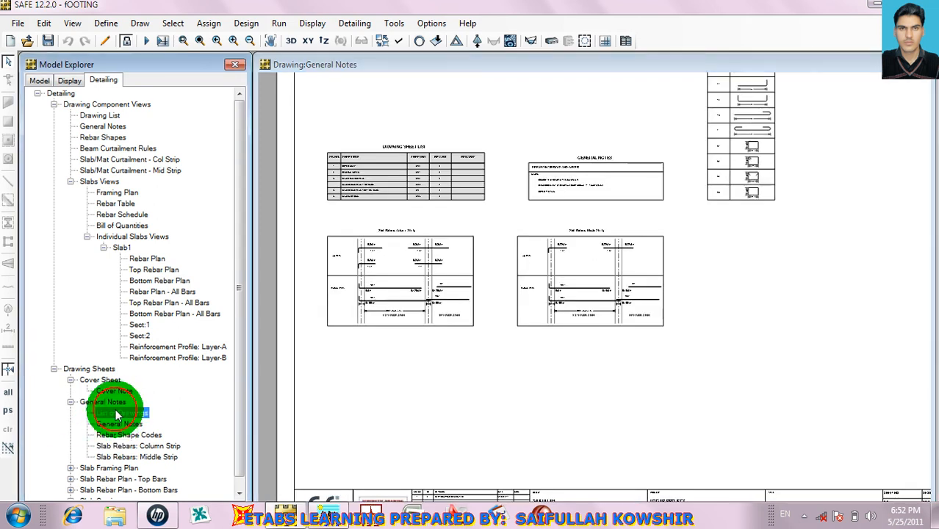
click(117, 424)
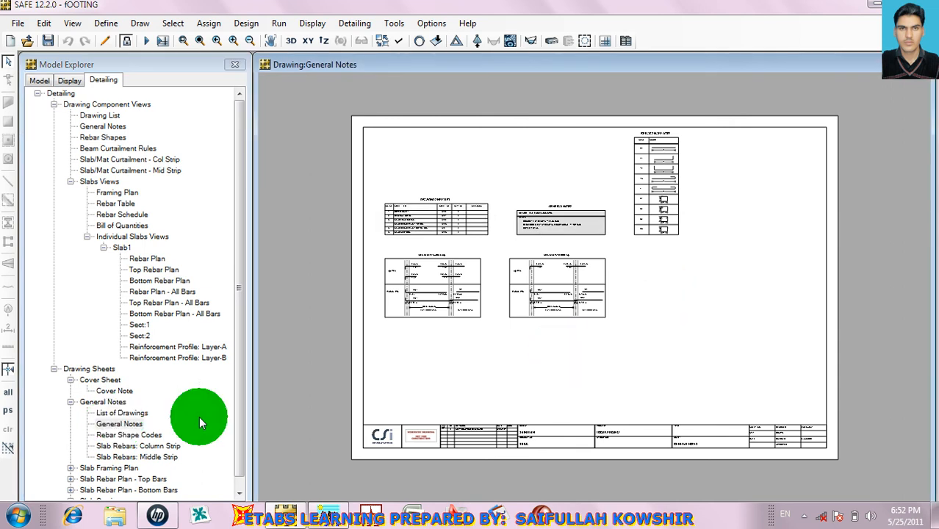
View the column-strip and middle-strip slab rebar details on the General Notes sheet, plus the Framing Plan on the Slab Framing Plan sheet.
click(136, 445)
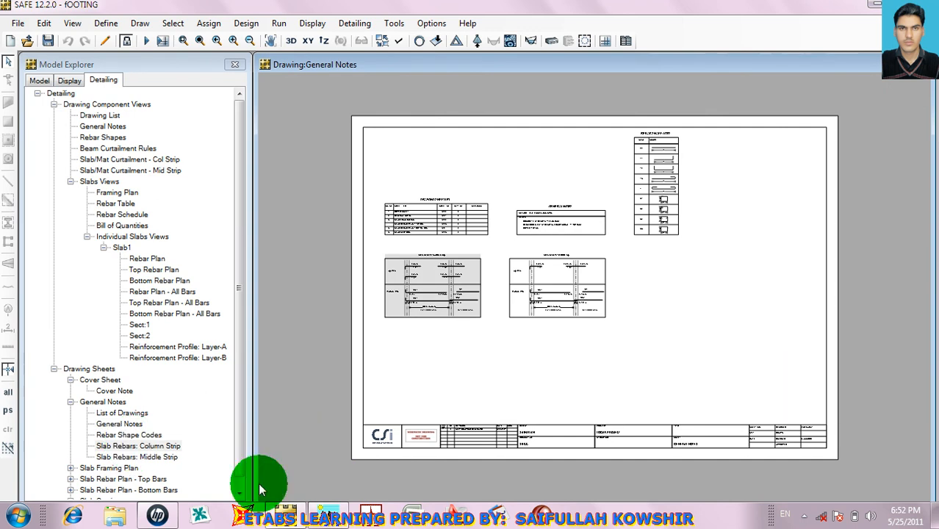
click(168, 457)
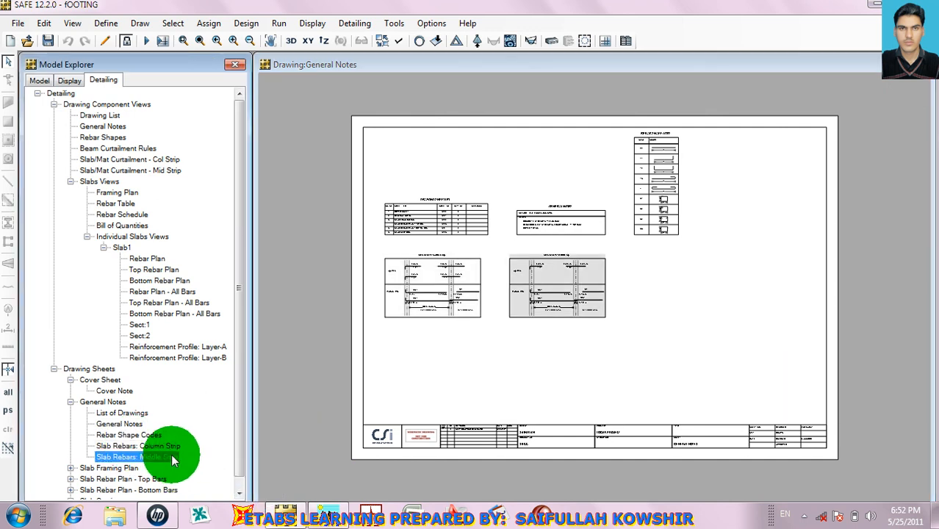
double_click(83, 468)
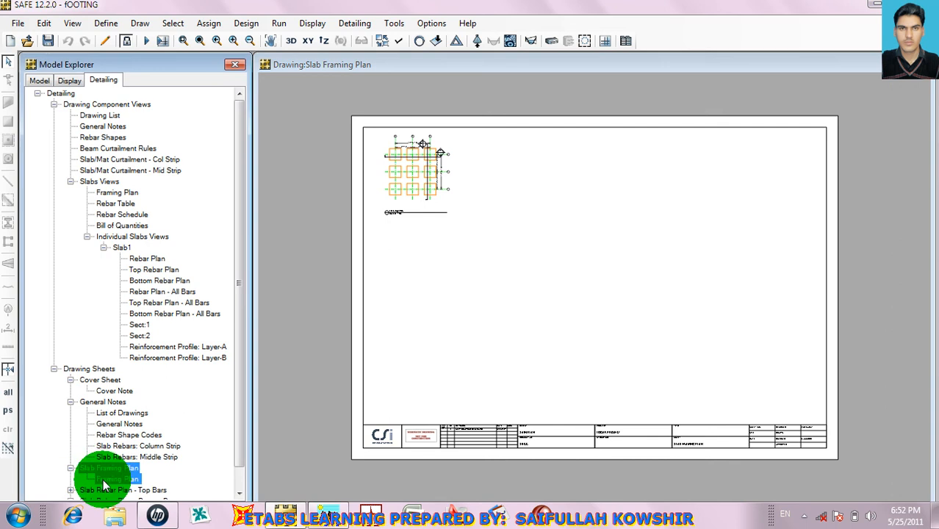
click(103, 479)
scroll(118, 477, down, 1)
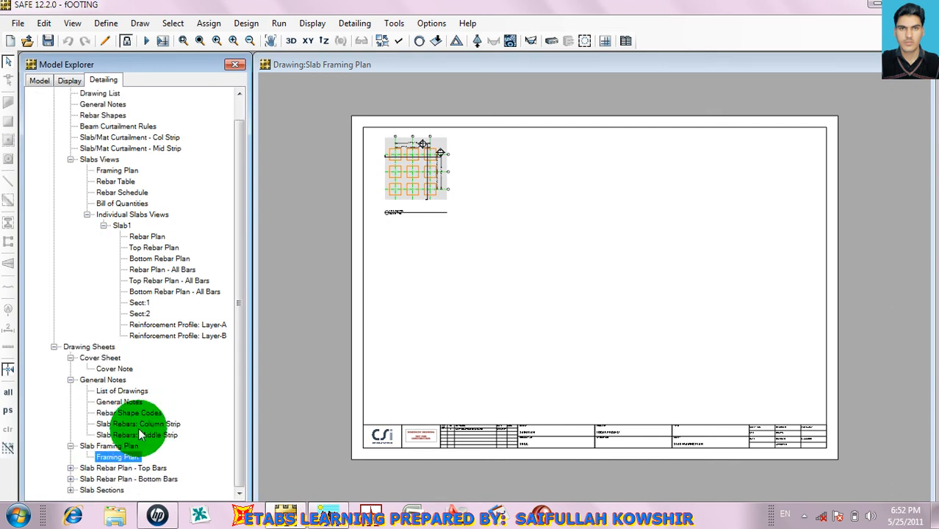
View the Top Rebar Plan on its drawing sheet and select the Bottom Rebar Plan of the bottom bars sheet.
double_click(73, 468)
click(117, 479)
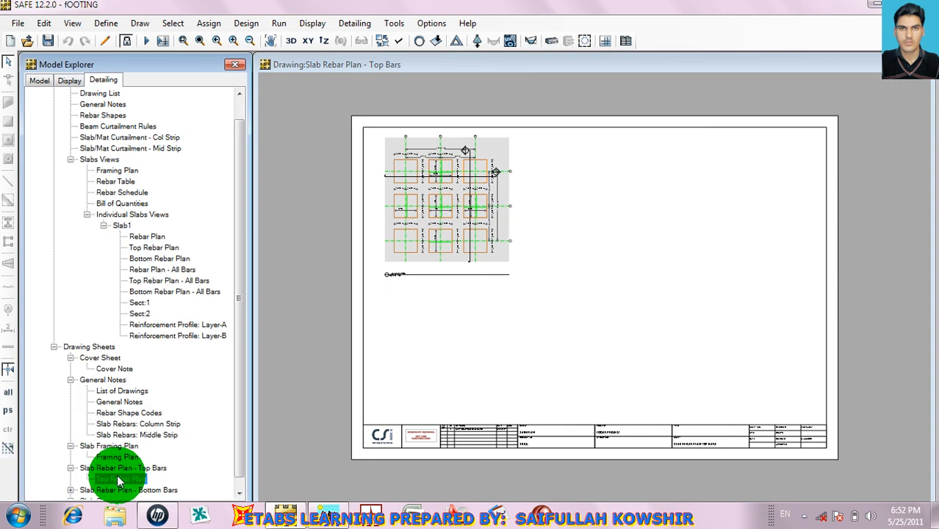
double_click(73, 490)
click(120, 490)
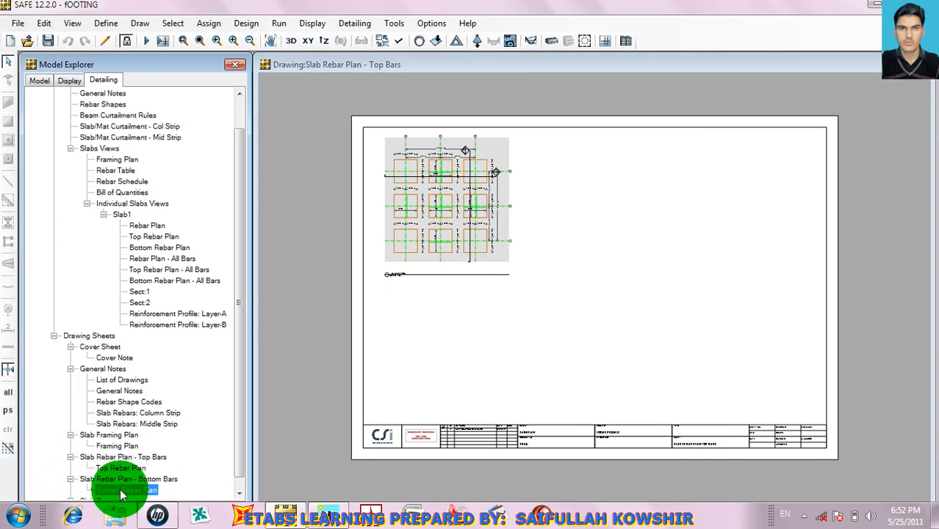
Examine the sheet number, date, designed, drawn, checked and approved fields in the top bars sheet's title block.
scroll(725, 364, up, 3)
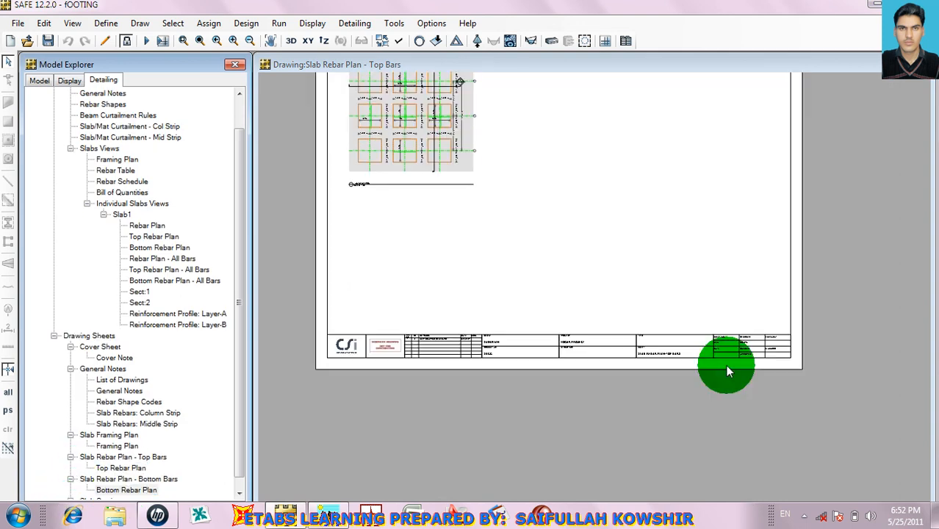
scroll(748, 363, up, 4)
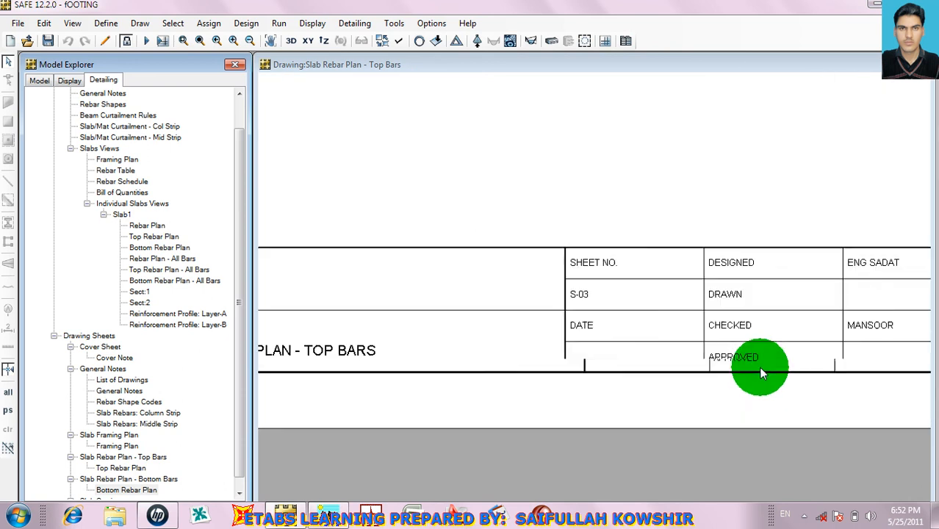
scroll(794, 298, down, 3)
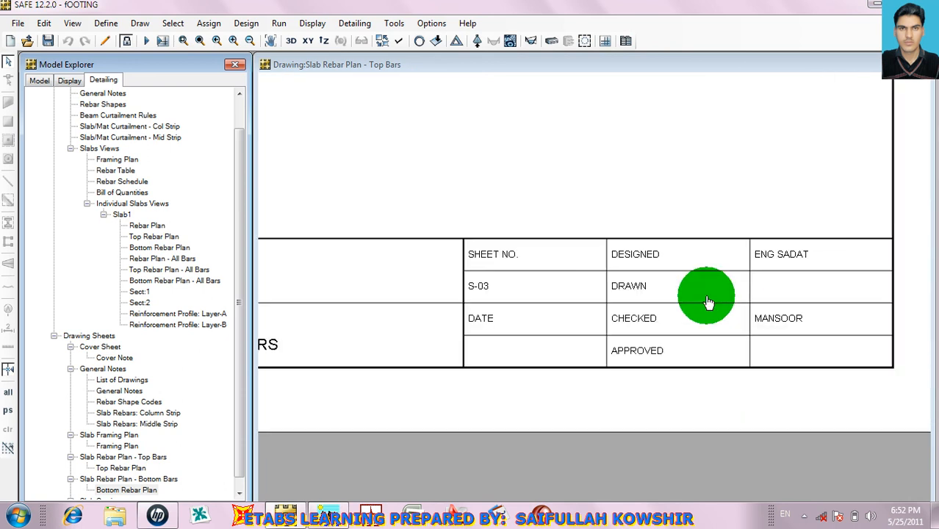
scroll(749, 266, up, 3)
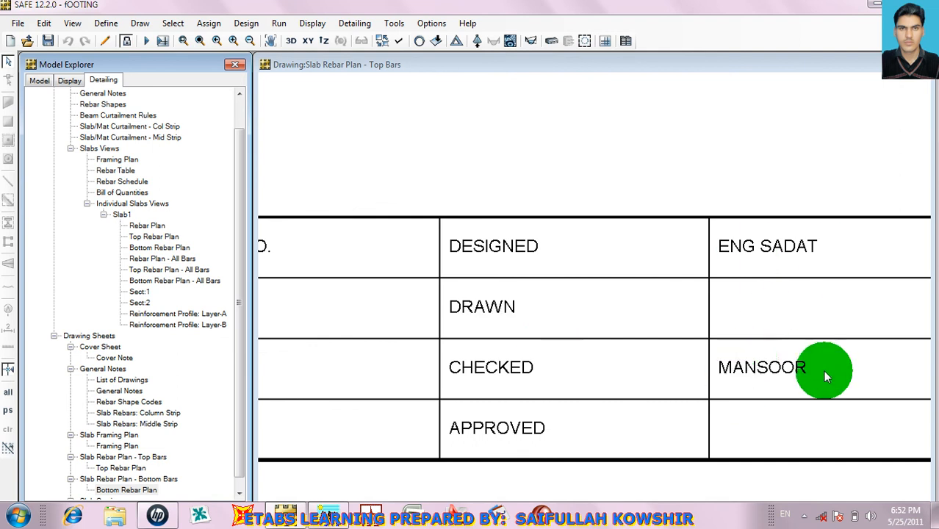
scroll(849, 364, down, 2)
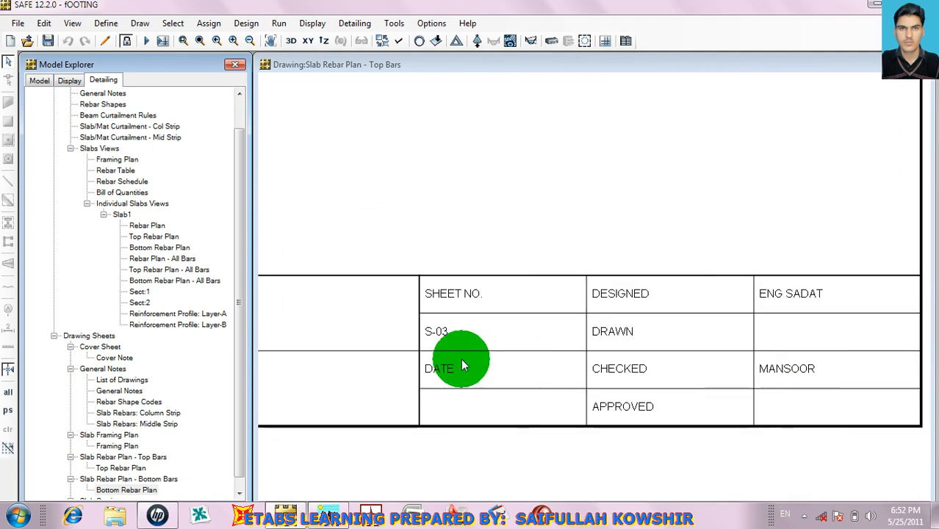
Examine the project, structure, client, consultant and revision entries in the top bars sheet's title block.
scroll(470, 357, up, 1)
mouse_move(475, 354)
middle_down()
mouse_move(777, 311)
mouse_move(938, 316)
middle_up()
middle_drag(335, 408, 802, 362)
scroll(801, 358, down, 5)
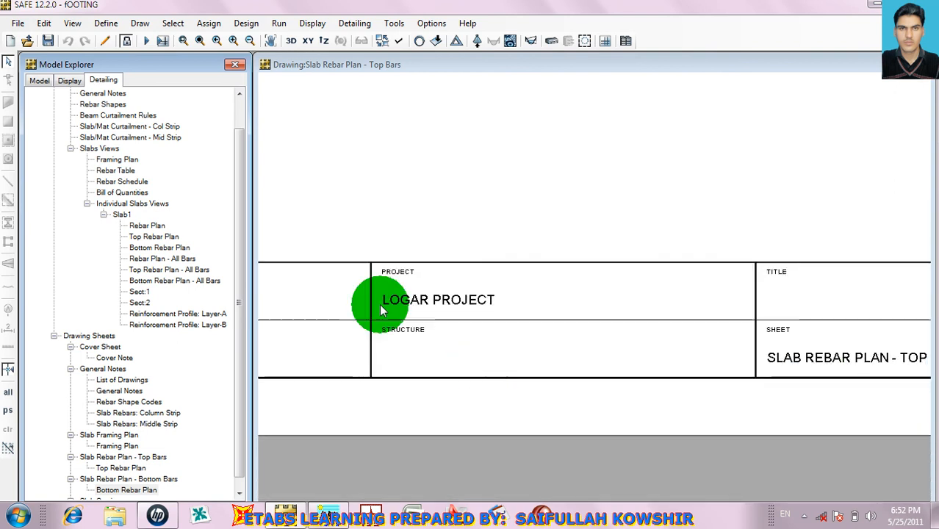
middle_drag(475, 292, 702, 278)
scroll(767, 287, up, 1)
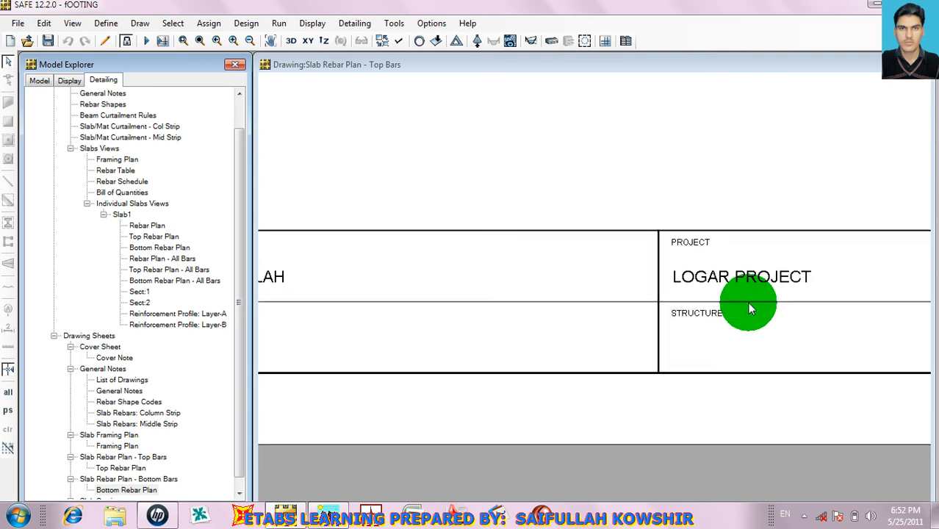
middle_drag(526, 312, 859, 266)
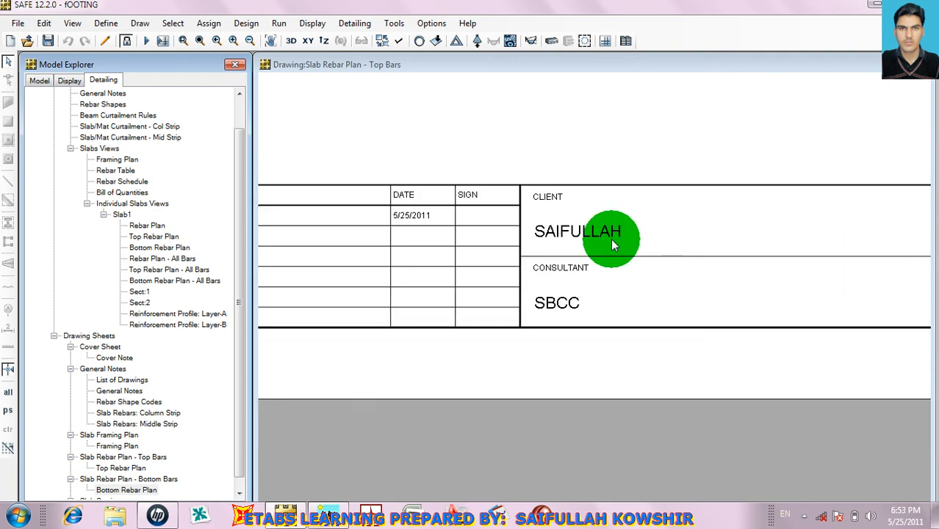
scroll(609, 242, up, 1)
scroll(610, 288, down, 3)
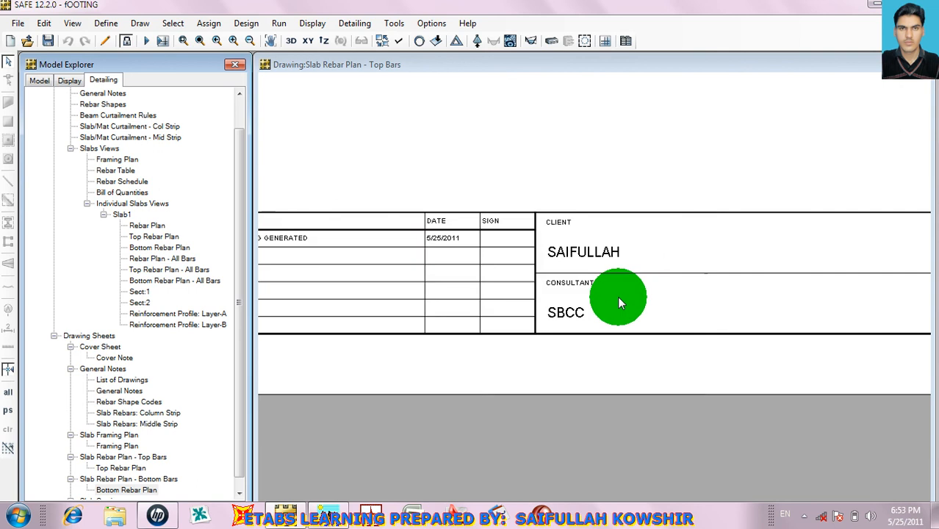
scroll(635, 324, down, 2)
mouse_move(605, 178)
middle_down()
mouse_move(575, 337)
mouse_move(539, 399)
middle_up()
Open the slab/mat section editor to view Slab1's section cuts and close it without changes.
click(355, 22)
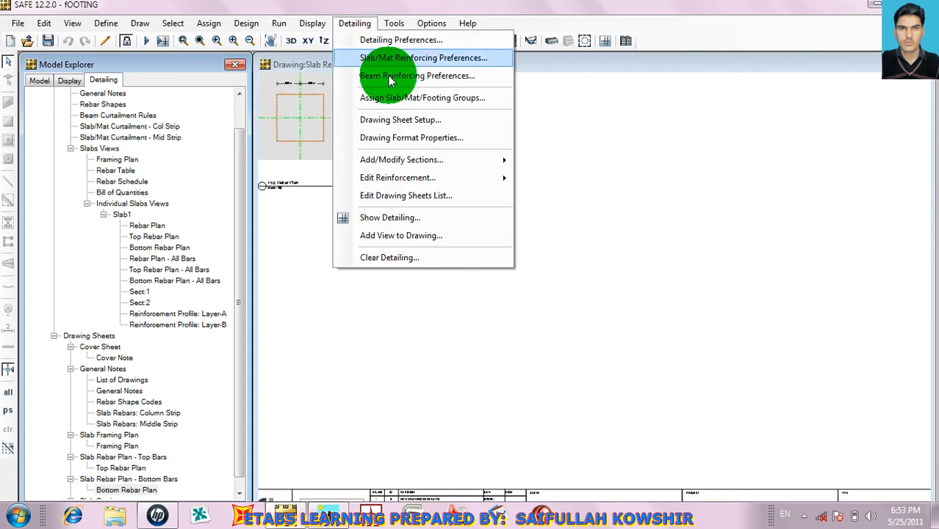
mouse_move(411, 158)
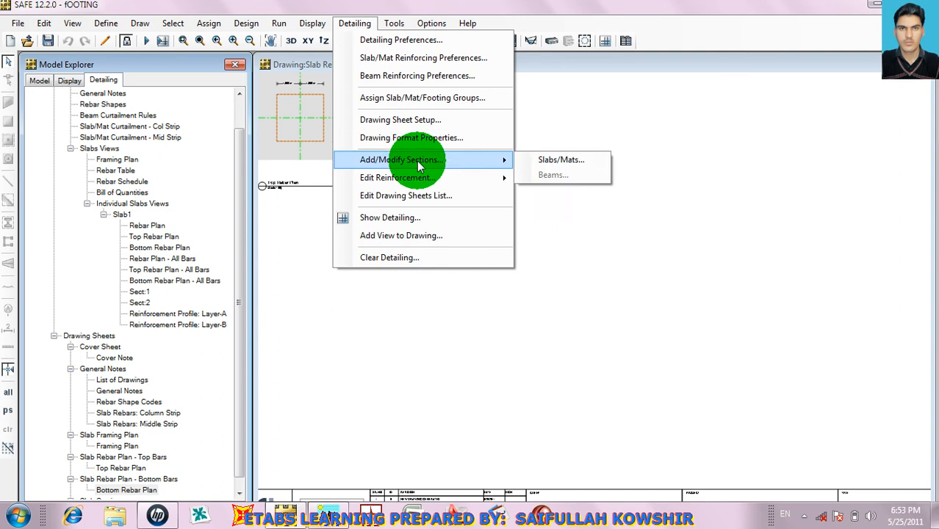
click(544, 160)
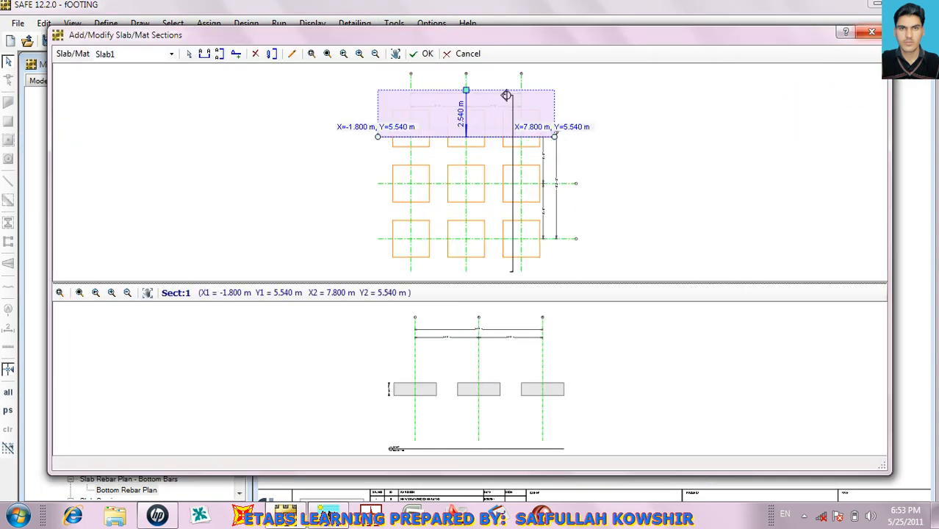
click(869, 33)
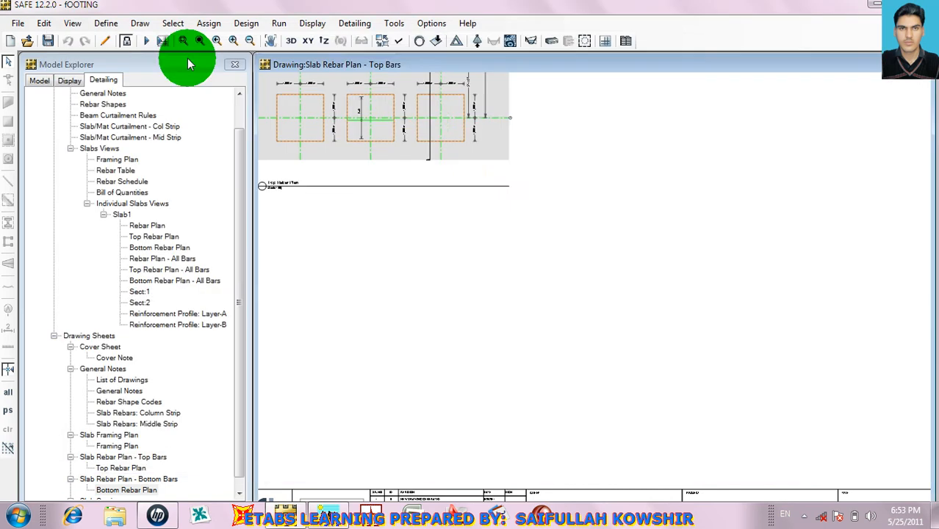
Review the titles and sheet numbers in the editable drawing sheets list and accept it unchanged.
click(352, 23)
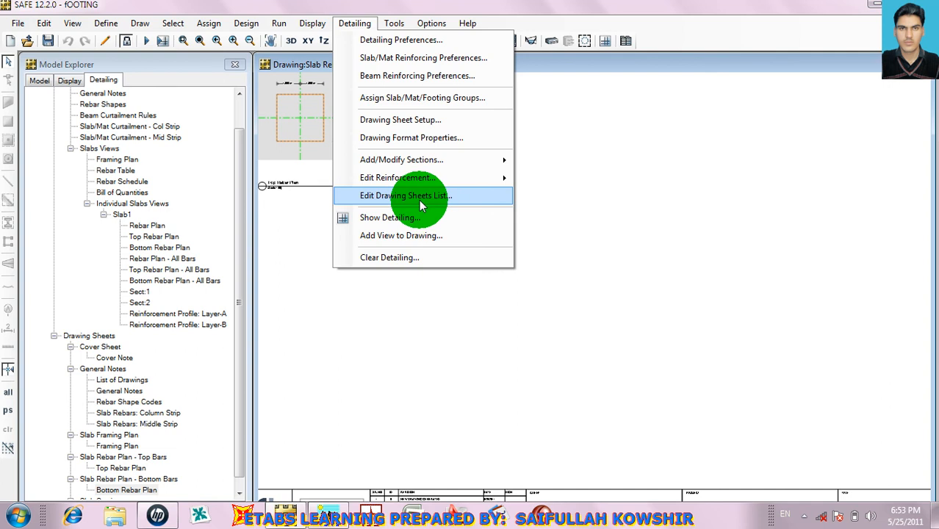
click(427, 195)
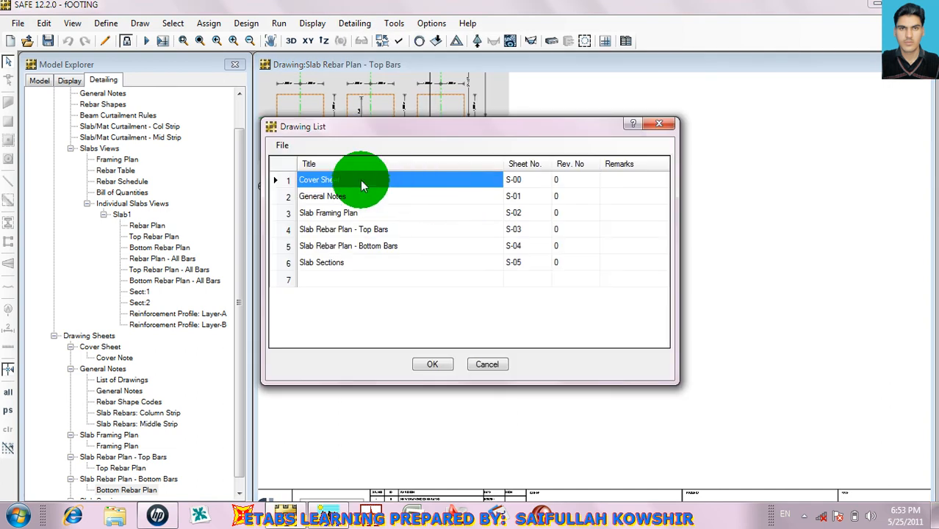
click(362, 184)
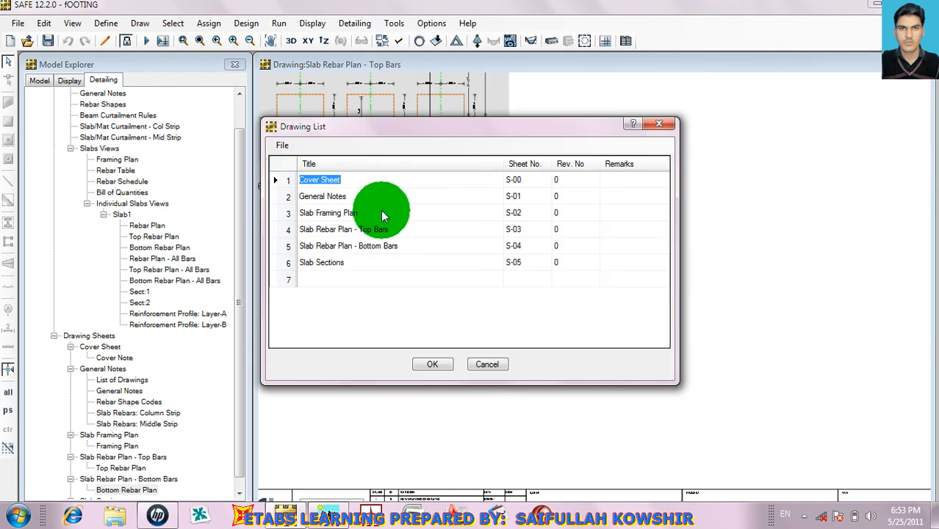
click(434, 365)
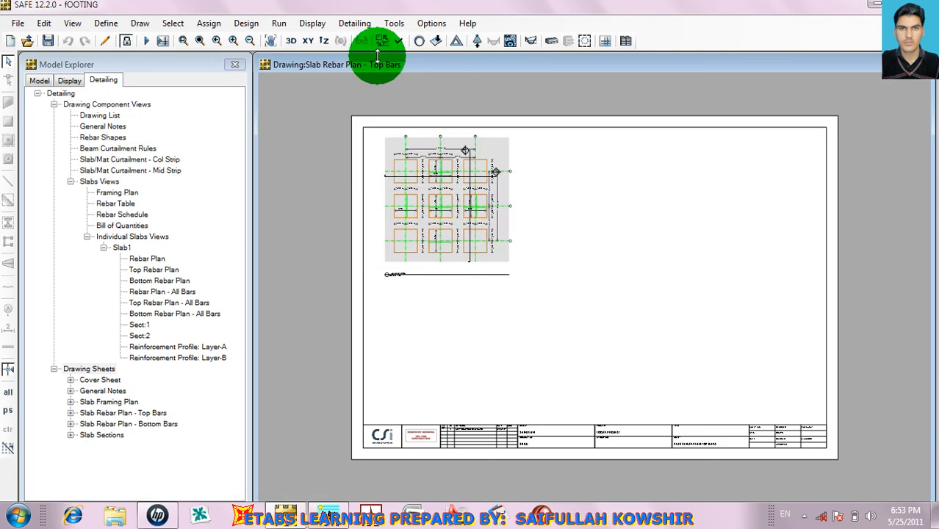
Inspect the bars of strips CSA9 and CSA10 in Slab1's reinforcement editor and close it without changes.
click(354, 23)
mouse_move(417, 171)
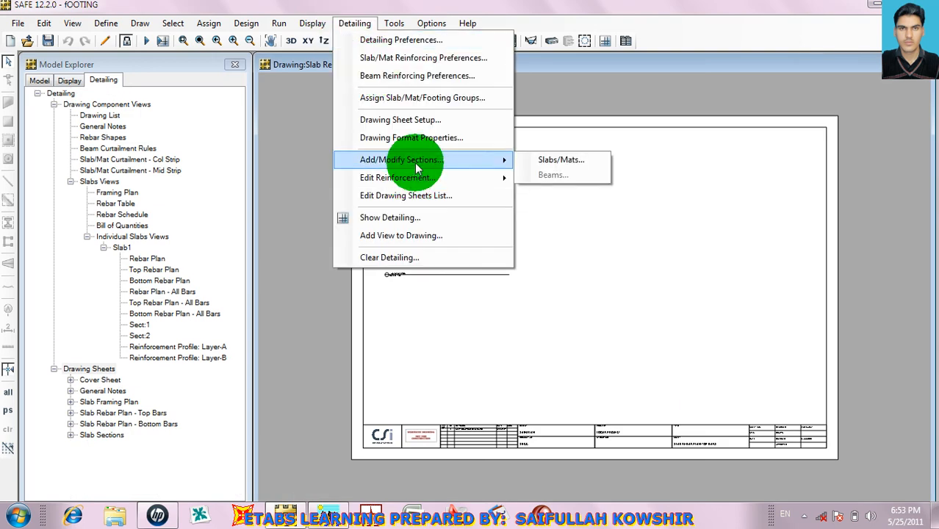
click(559, 178)
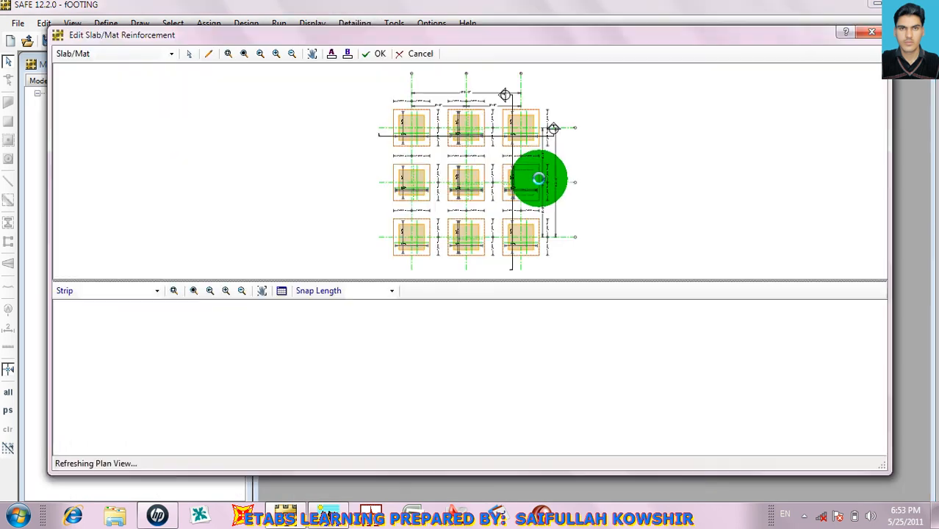
click(457, 134)
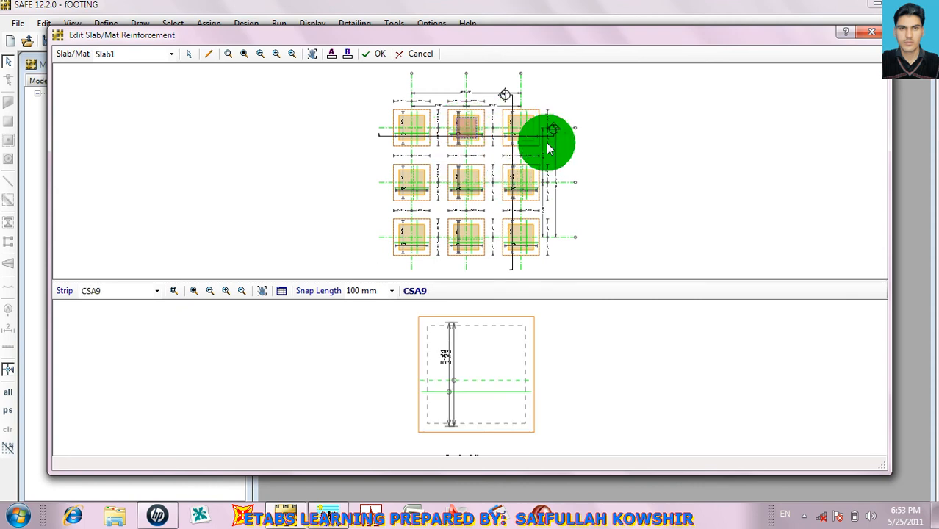
click(512, 123)
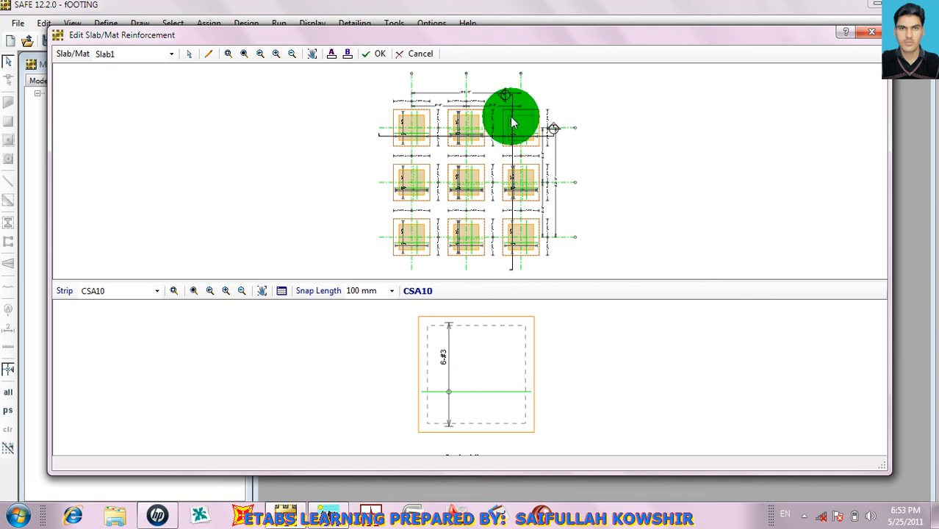
click(870, 32)
In Slab1's section editor, move the vertical section cut Sect:2 to the middle column of footings at about X = 3.53 m.
click(354, 23)
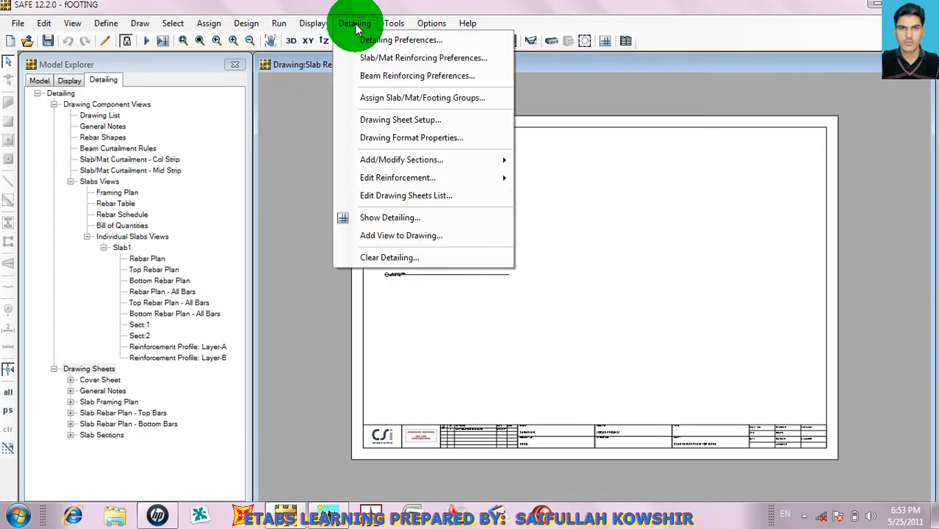
mouse_move(406, 178)
mouse_move(419, 159)
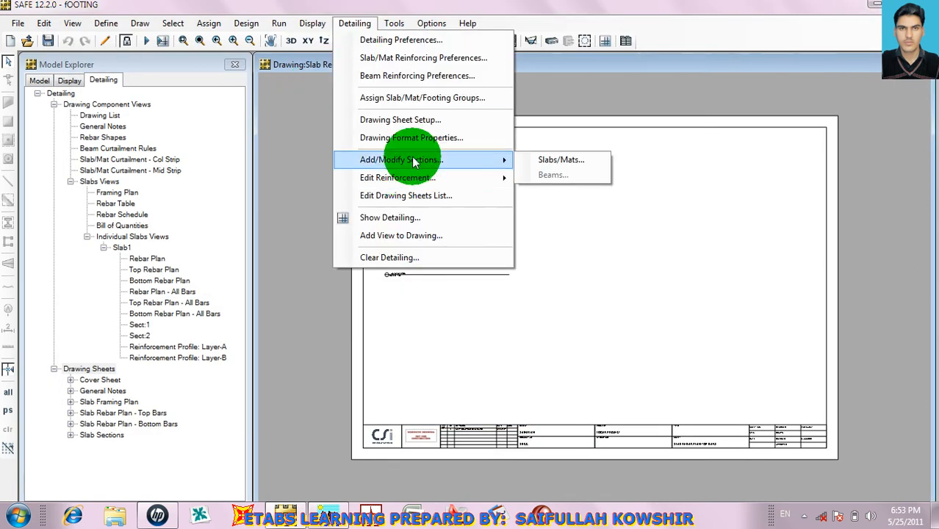
click(521, 167)
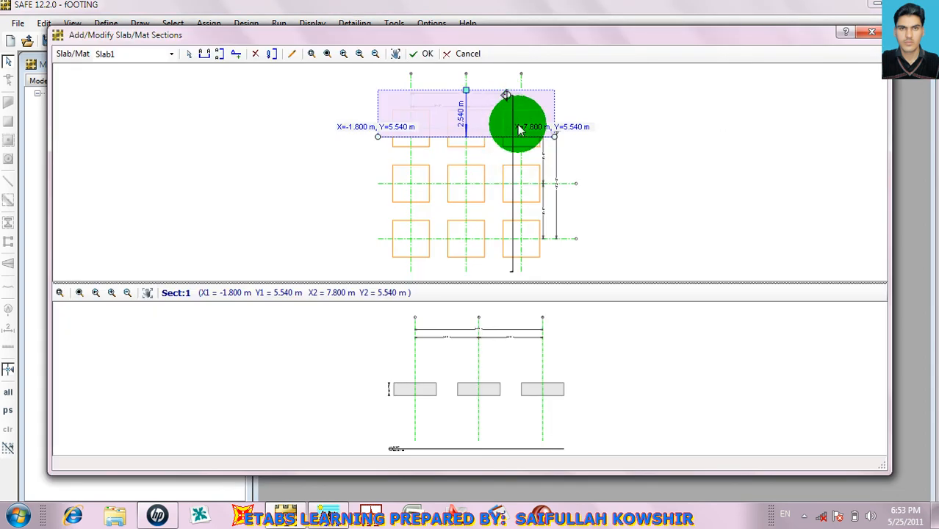
click(512, 128)
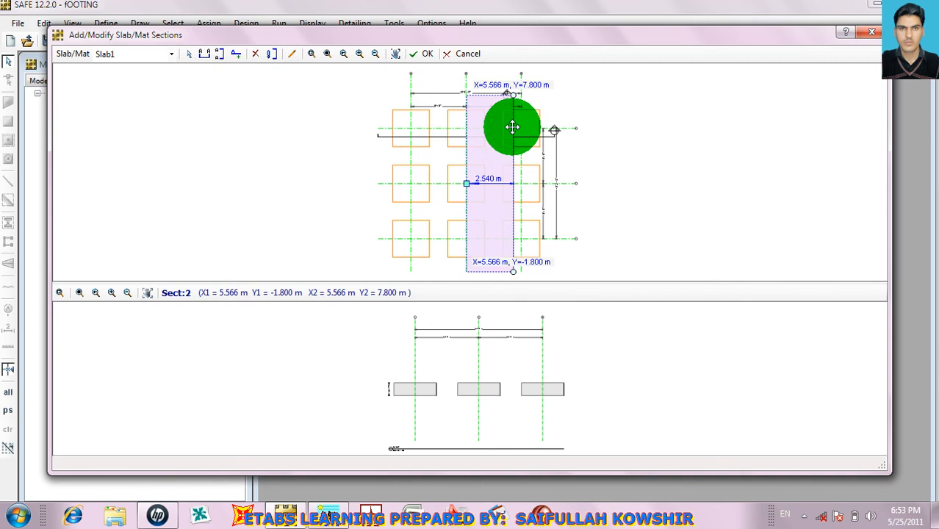
drag(513, 127, 476, 130)
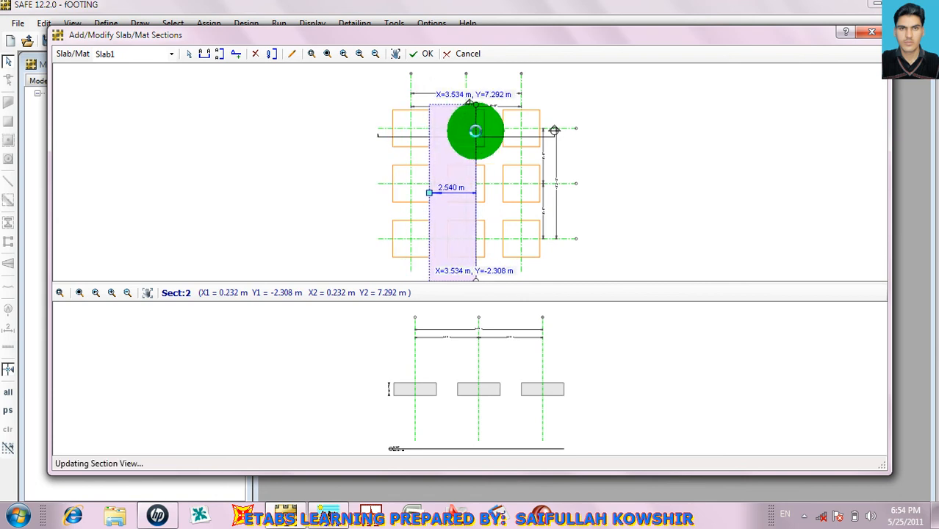
Add another vertical section cut to Slab1 and place it through the first column of footings at about X = 0.23 m.
click(223, 57)
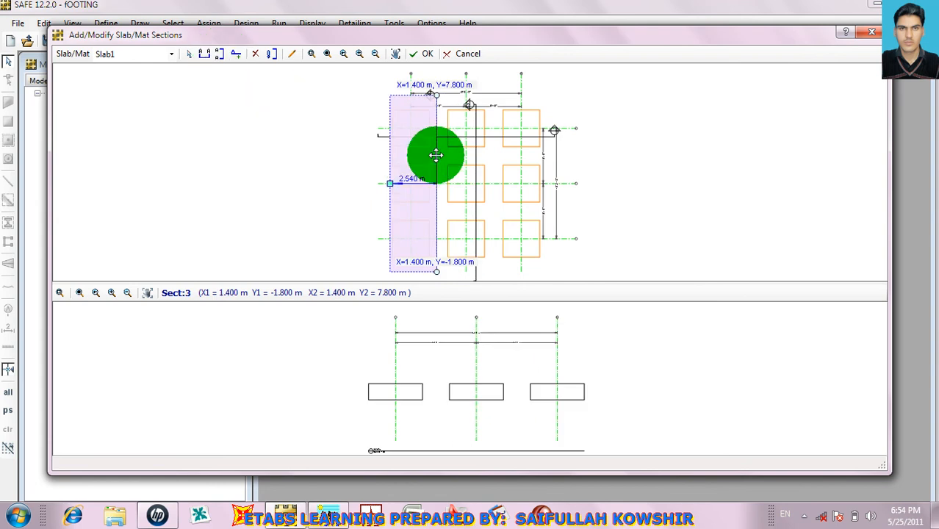
drag(436, 159, 413, 162)
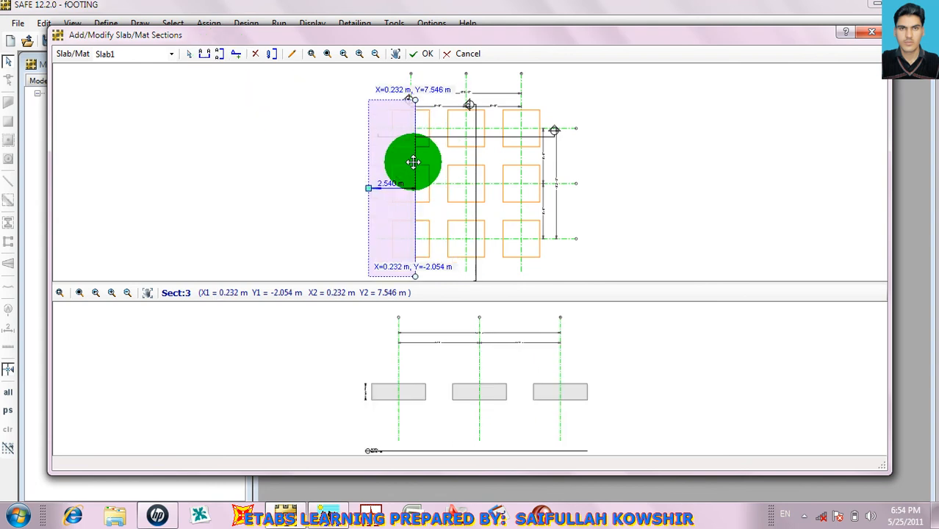
Try a horizontal section cut through Slab1's lowest row of footings at about Y = -0.02 m, and discard the section edits.
click(204, 56)
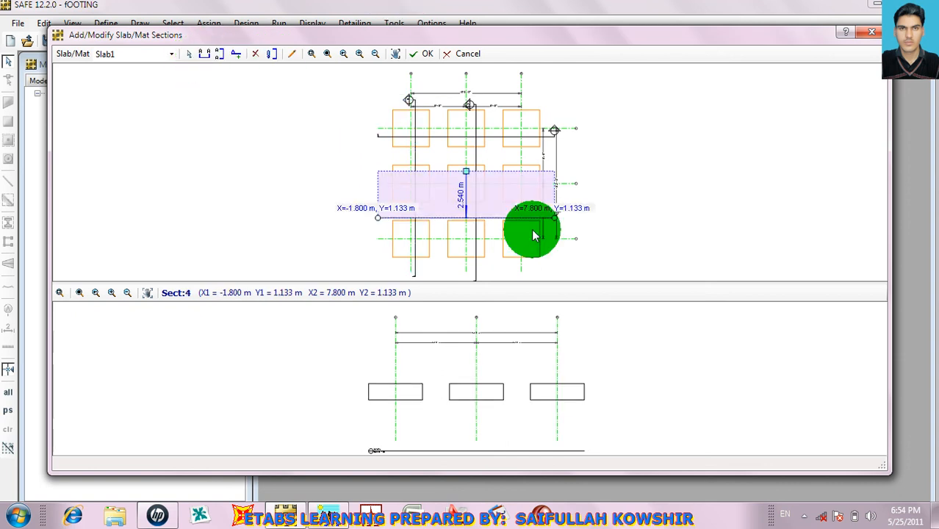
drag(466, 222, 461, 243)
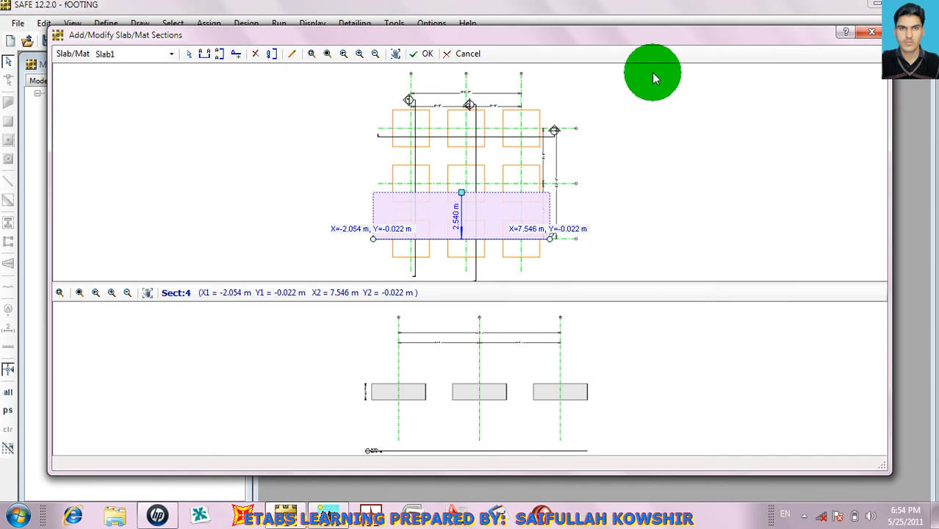
click(471, 54)
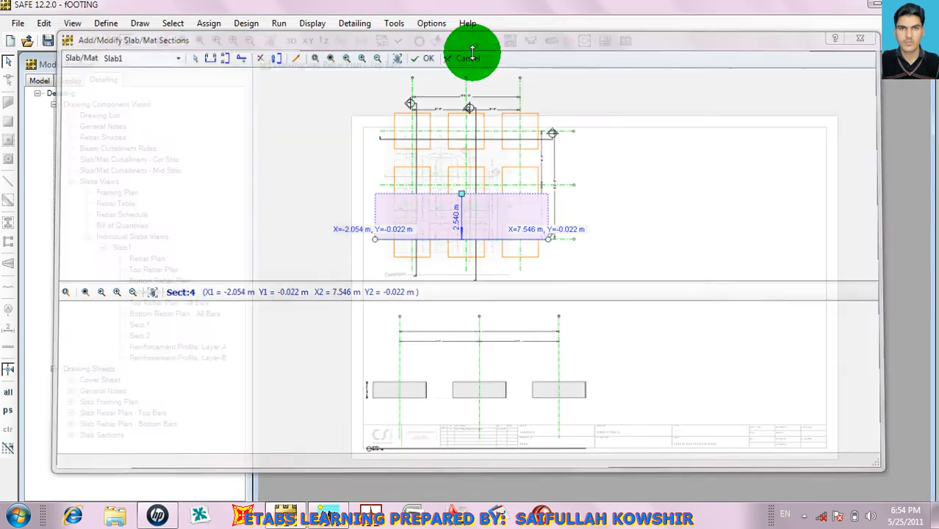
scroll(495, 231, up, 3)
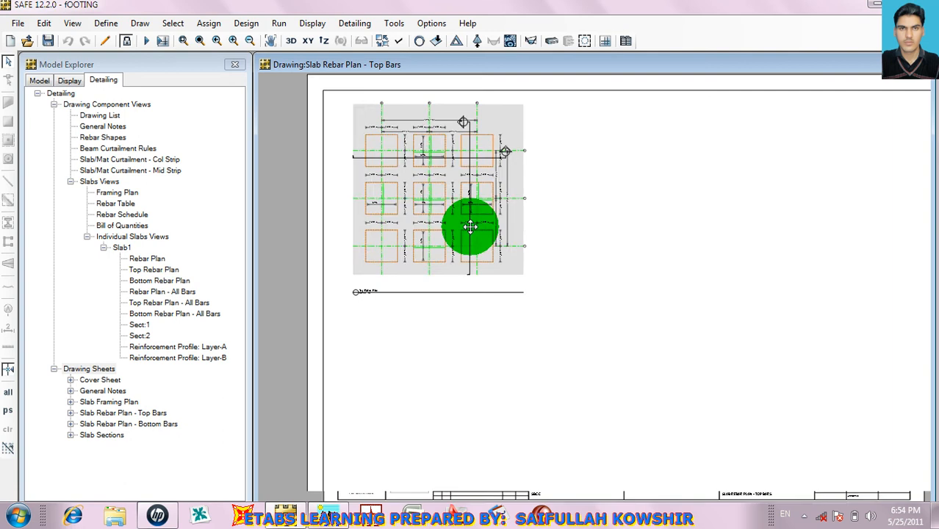
scroll(470, 226, up, 4)
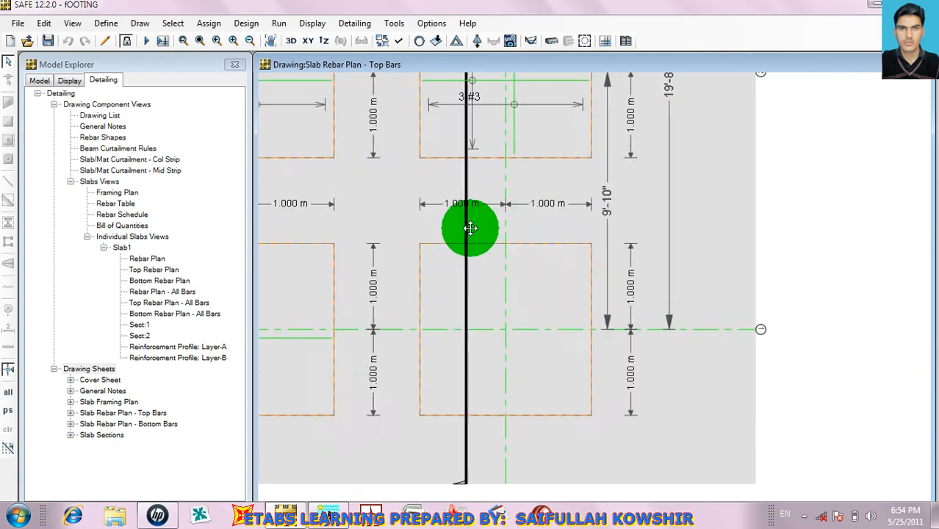
scroll(490, 225, down, 5)
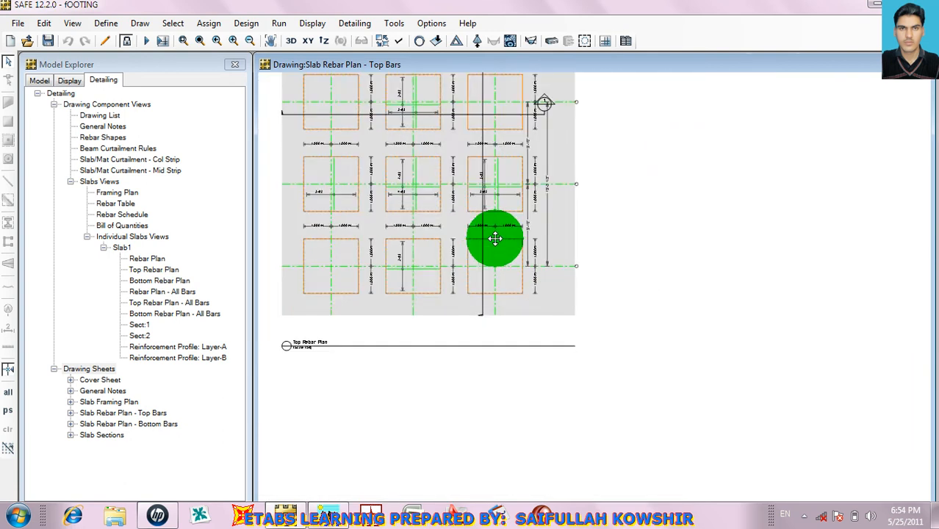
scroll(499, 242, down, 2)
middle_drag(495, 230, 506, 262)
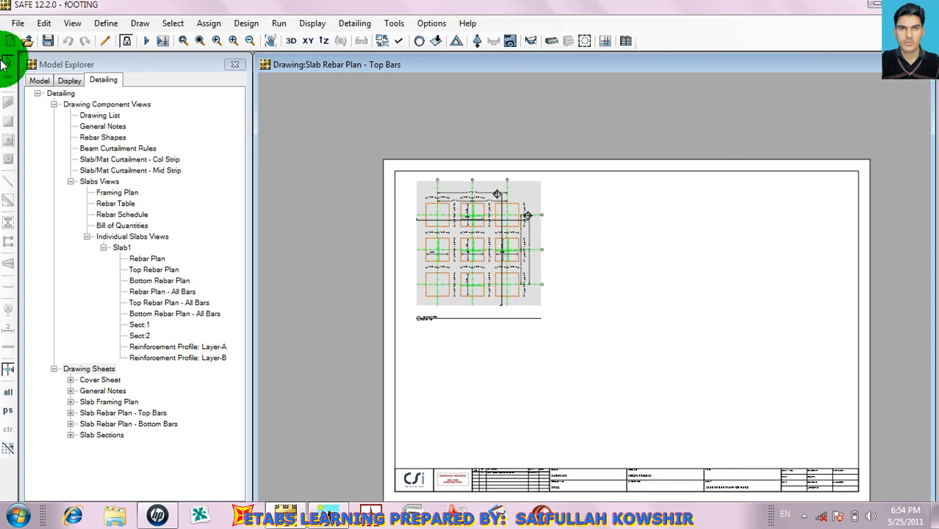
Exit the program without saving the changes to the fOOTING model.
click(18, 23)
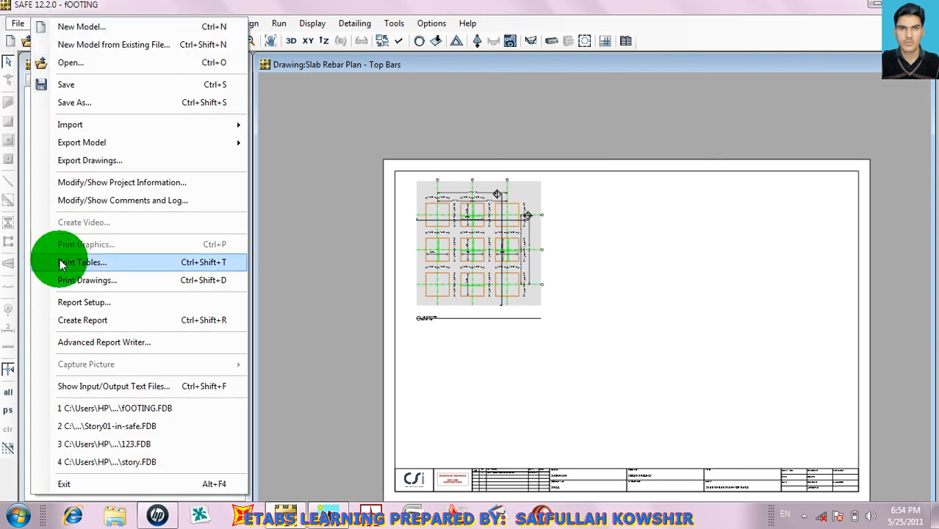
click(103, 486)
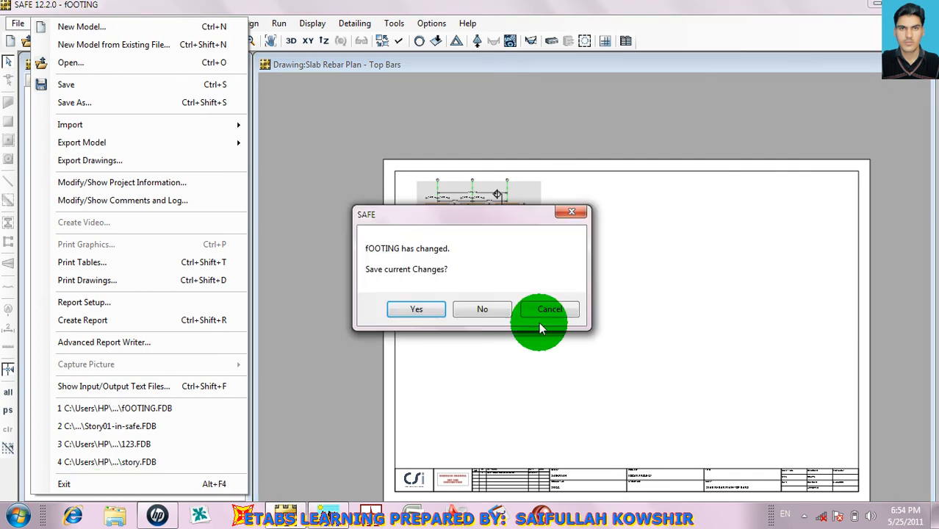
click(486, 308)
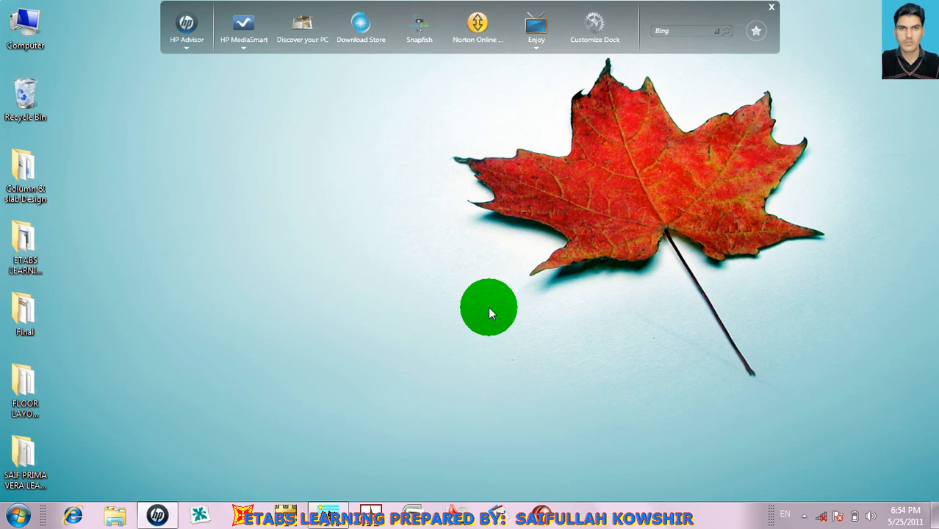
click(804, 514)
right_click(769, 448)
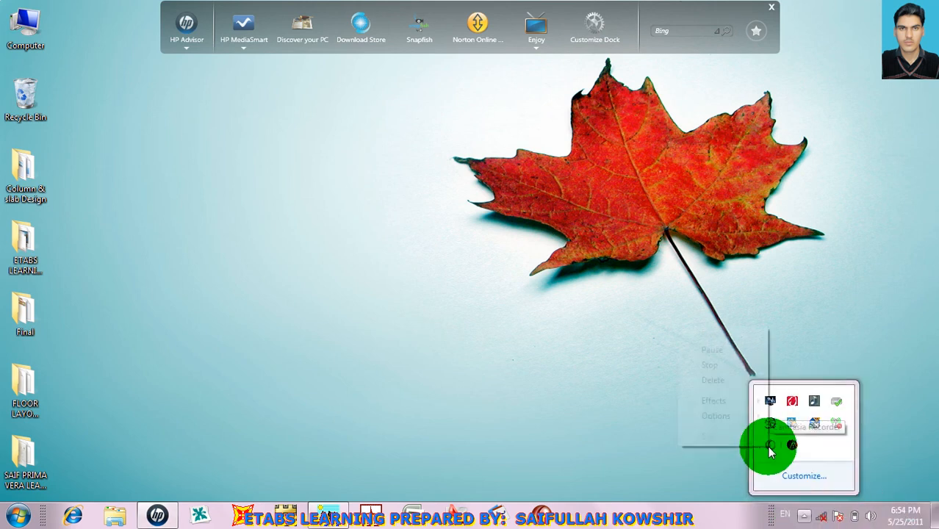